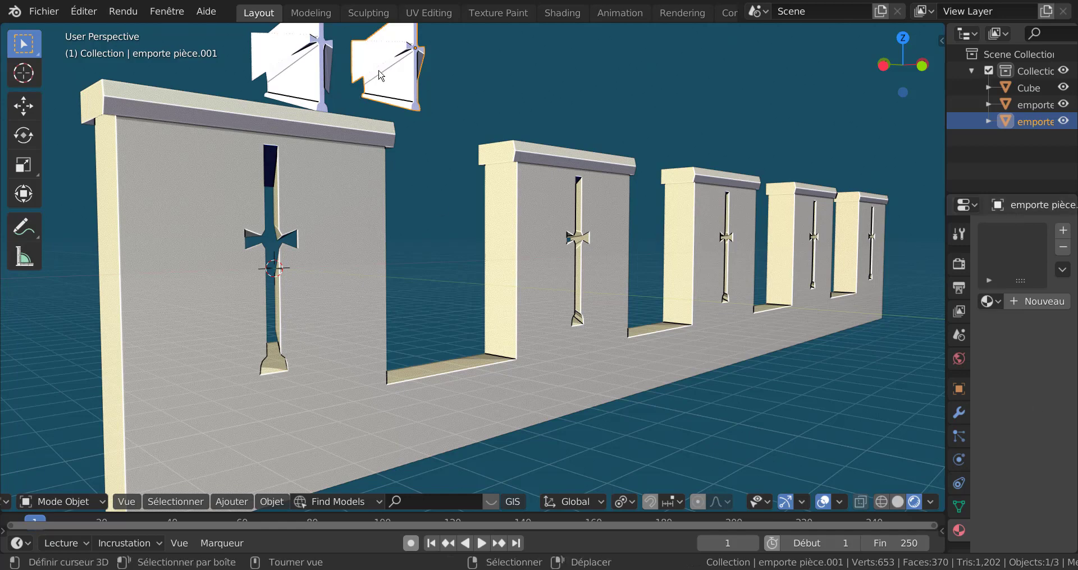
- Examine the two punch objects (emporte pièce) behind the crenellated wall
{"action": "middle_click_drag", "start_coordinate": [423, 114], "coordinate": [598, 306]}
{"action": "scroll", "coordinate": [300, 220], "scroll_direction": "up", "scroll_amount": 5}
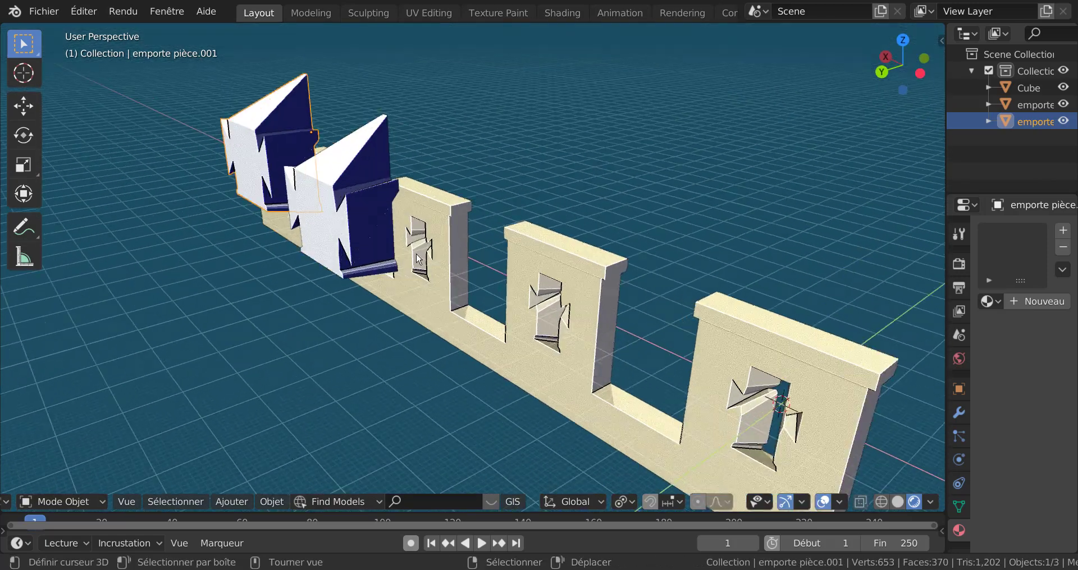
{"action": "scroll", "coordinate": [300, 220], "scroll_direction": "down", "scroll_amount": 1}
{"action": "left_click", "coordinate": [279, 198]}
{"action": "key", "text": "g"}
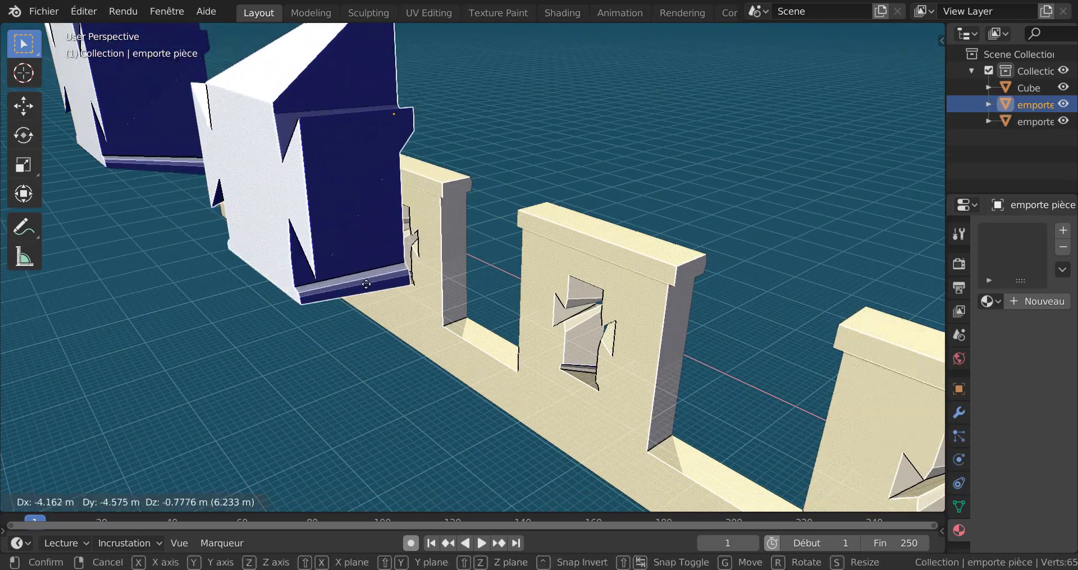
{"action": "right_click", "coordinate": [387, 218]}
- Examine the cross-shaped arrow slits cut through the wall from both its inner and outer faces
{"action": "middle_click_drag", "start_coordinate": [508, 382], "coordinate": [618, 345]}
{"action": "scroll", "coordinate": [577, 361], "scroll_direction": "up", "scroll_amount": 5}
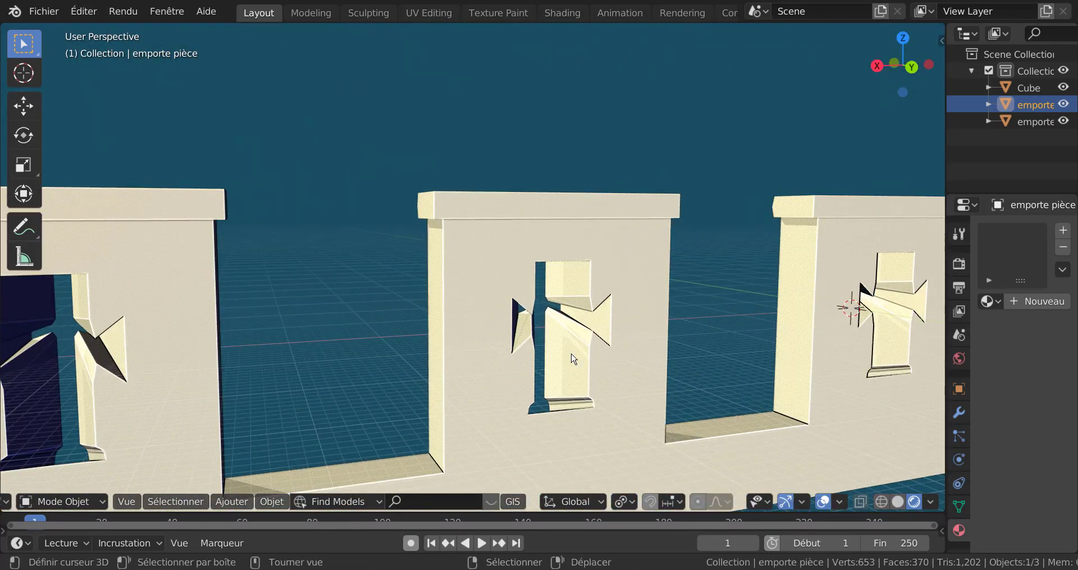
{"action": "middle_click_drag", "start_coordinate": [567, 375], "coordinate": [645, 282], "text": "shift"}
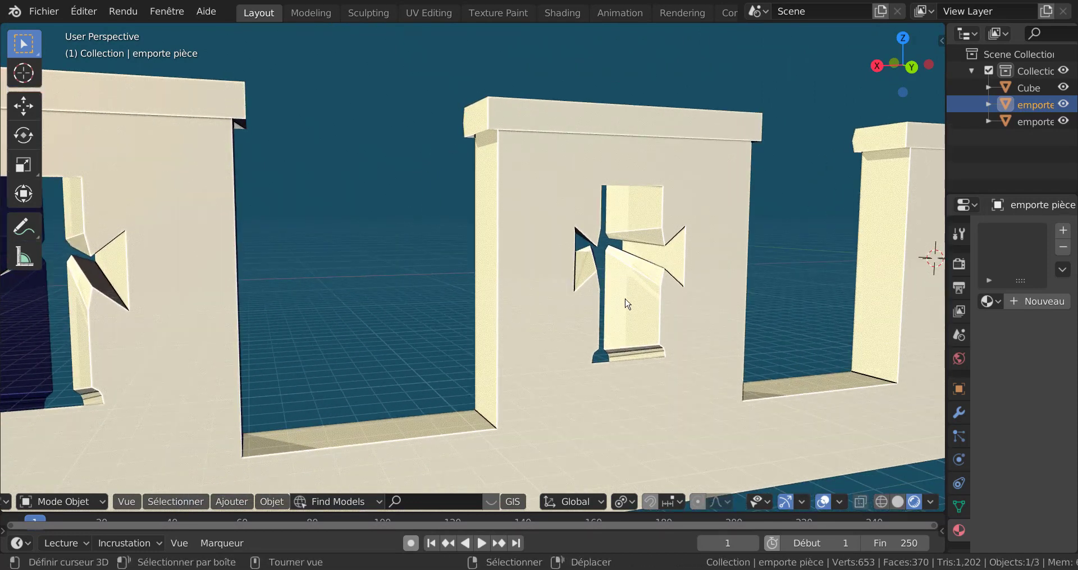
{"action": "scroll", "coordinate": [655, 279], "scroll_direction": "down", "scroll_amount": 5}
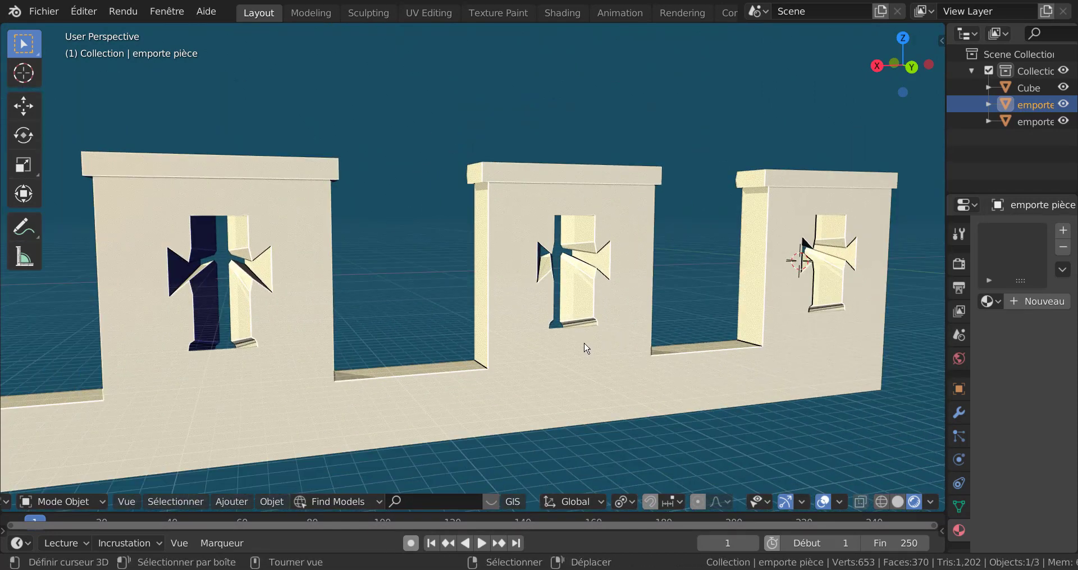
{"action": "middle_click_drag", "start_coordinate": [584, 346], "coordinate": [528, 353]}
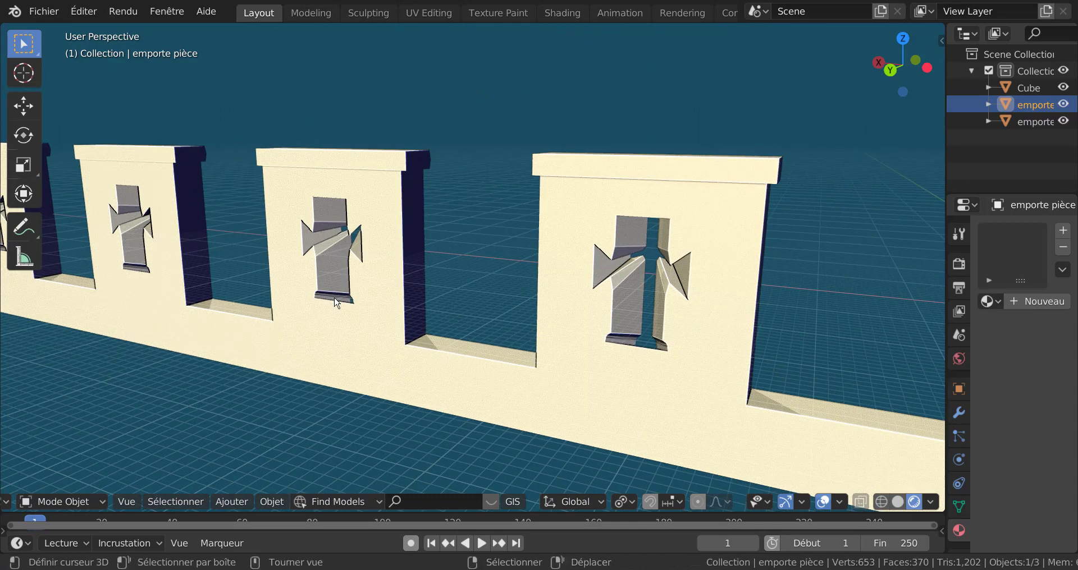
{"action": "scroll", "coordinate": [312, 288], "scroll_direction": "up", "scroll_amount": 2}
{"action": "scroll", "coordinate": [694, 319], "scroll_direction": "down", "scroll_amount": 4}
{"action": "middle_click_drag", "start_coordinate": [716, 336], "coordinate": [551, 369]}
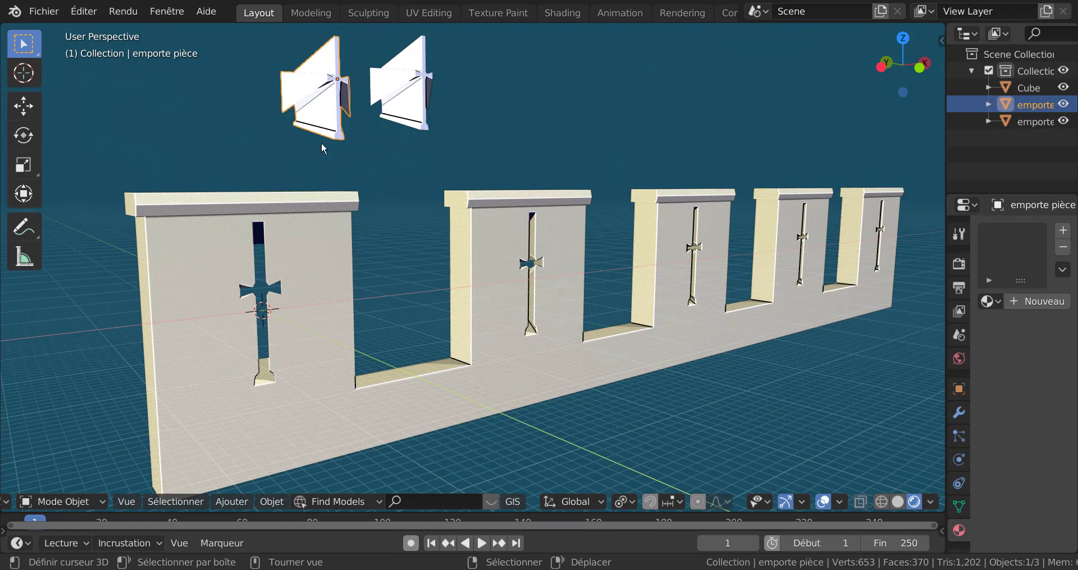
{"action": "mouse_move", "coordinate": [526, 340]}
{"action": "middle_mouse_down"}
{"action": "mouse_move", "coordinate": [702, 344]}
{"action": "mouse_move", "coordinate": [567, 350]}
{"action": "mouse_move", "coordinate": [494, 339]}
{"action": "mouse_move", "coordinate": [512, 340]}
{"action": "middle_mouse_up"}
{"action": "left_click", "coordinate": [422, 99]}
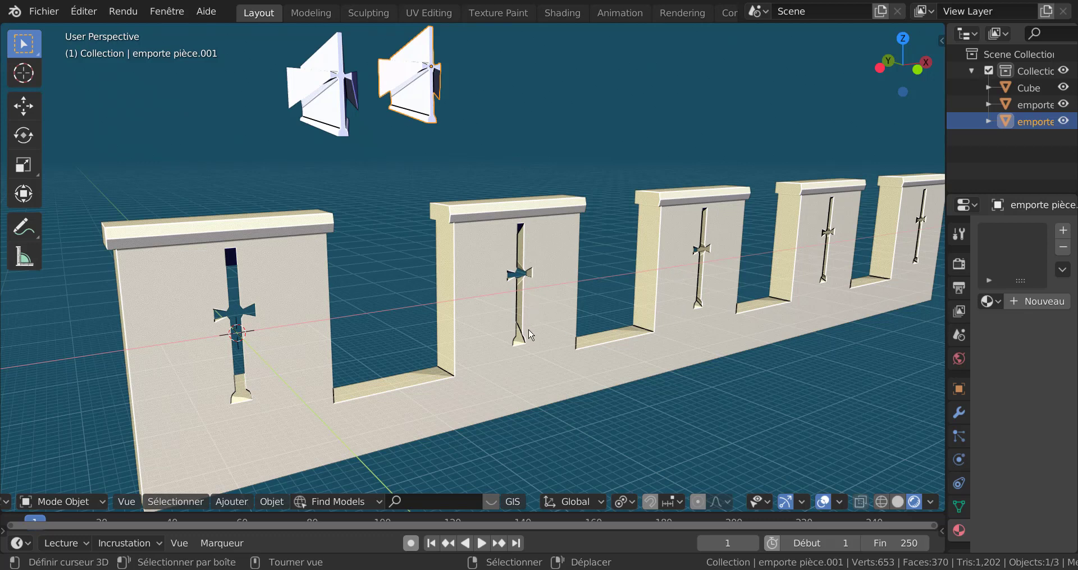
{"action": "scroll", "coordinate": [529, 330], "scroll_direction": "down", "scroll_amount": 1}
{"action": "mouse_move", "coordinate": [541, 376]}
{"action": "middle_mouse_down"}
{"action": "mouse_move", "coordinate": [545, 360]}
{"action": "mouse_move", "coordinate": [540, 371]}
{"action": "middle_mouse_up"}
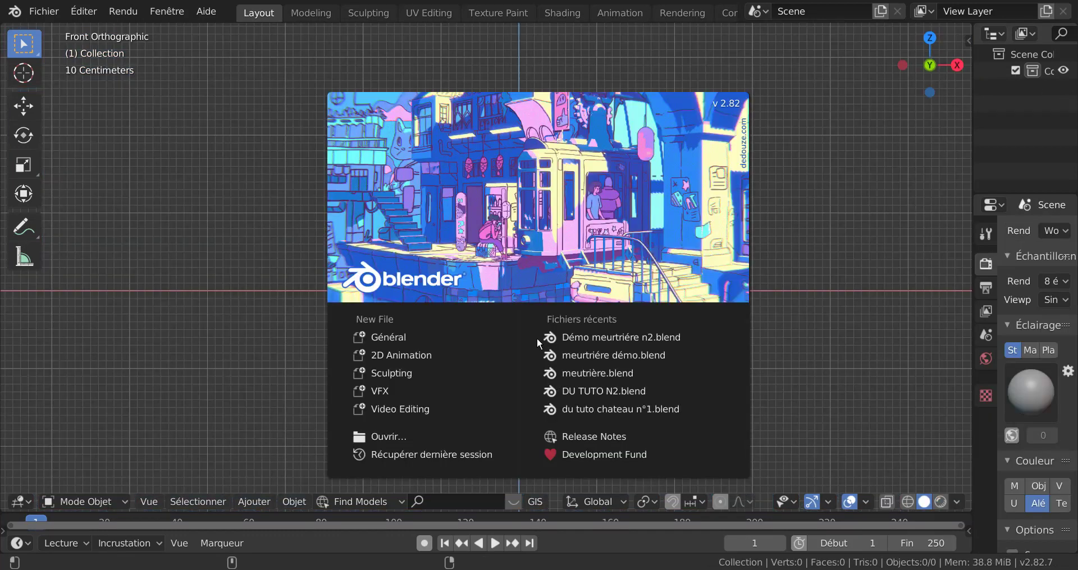
- Add a mesh circle with 10 vertices at the origin of the empty scene
{"action": "left_click", "coordinate": [808, 219]}
{"action": "middle_click_drag", "start_coordinate": [517, 324], "coordinate": [465, 334]}
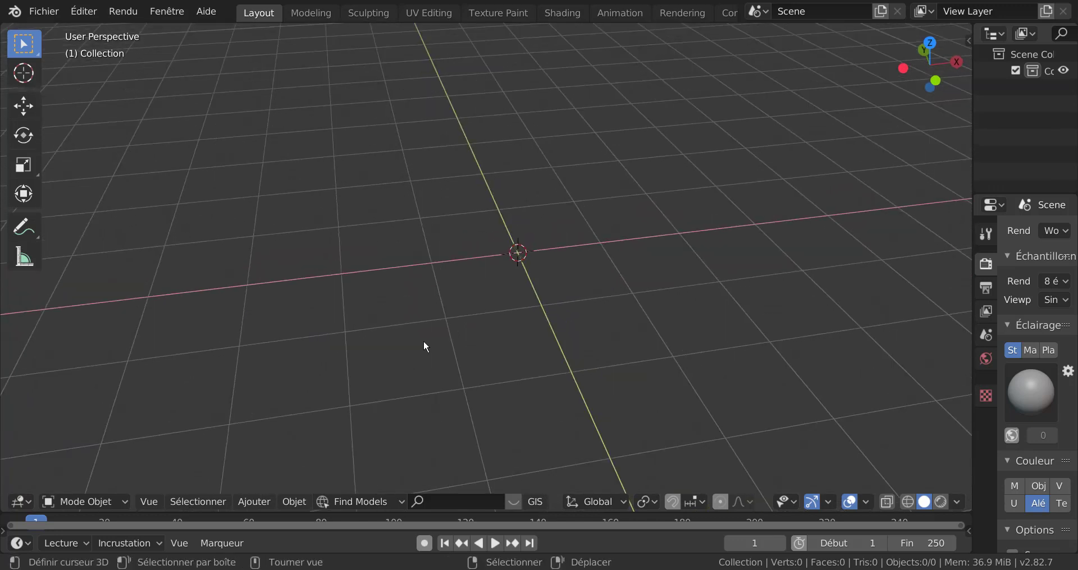
{"action": "left_click", "coordinate": [254, 504]}
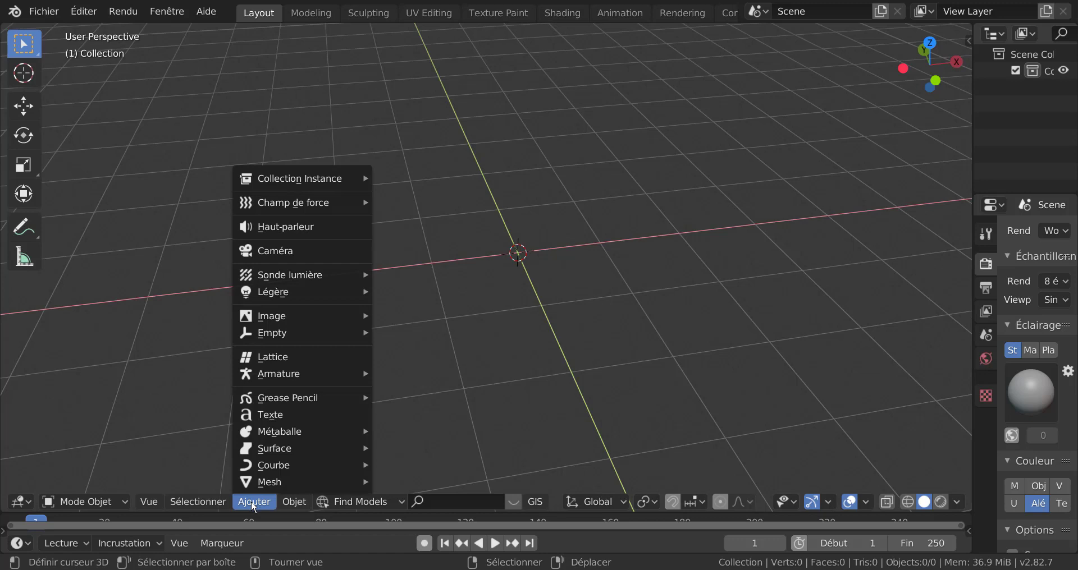
{"action": "mouse_move", "coordinate": [260, 486]}
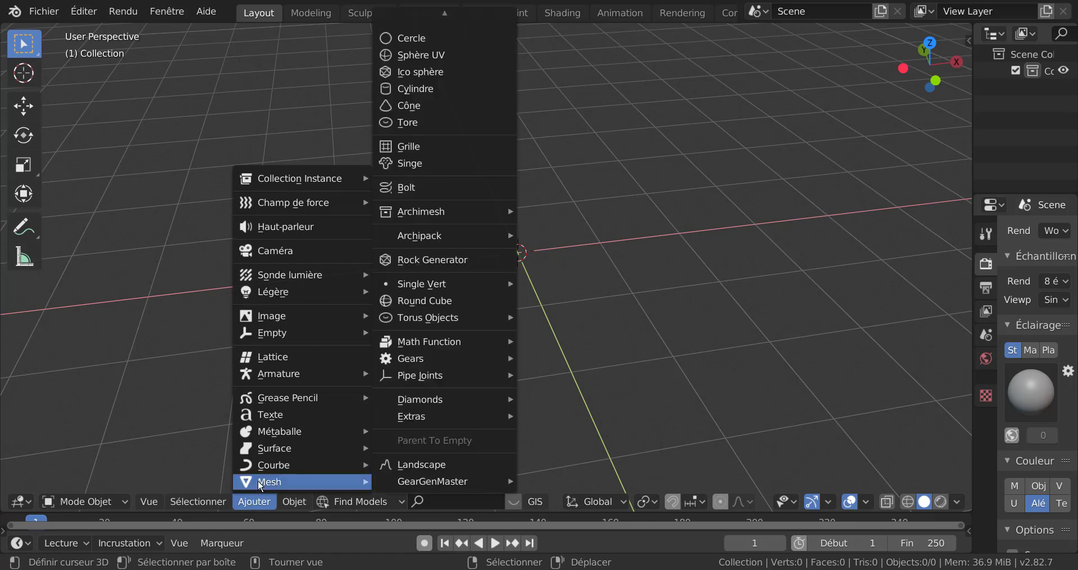
{"action": "left_click", "coordinate": [410, 36]}
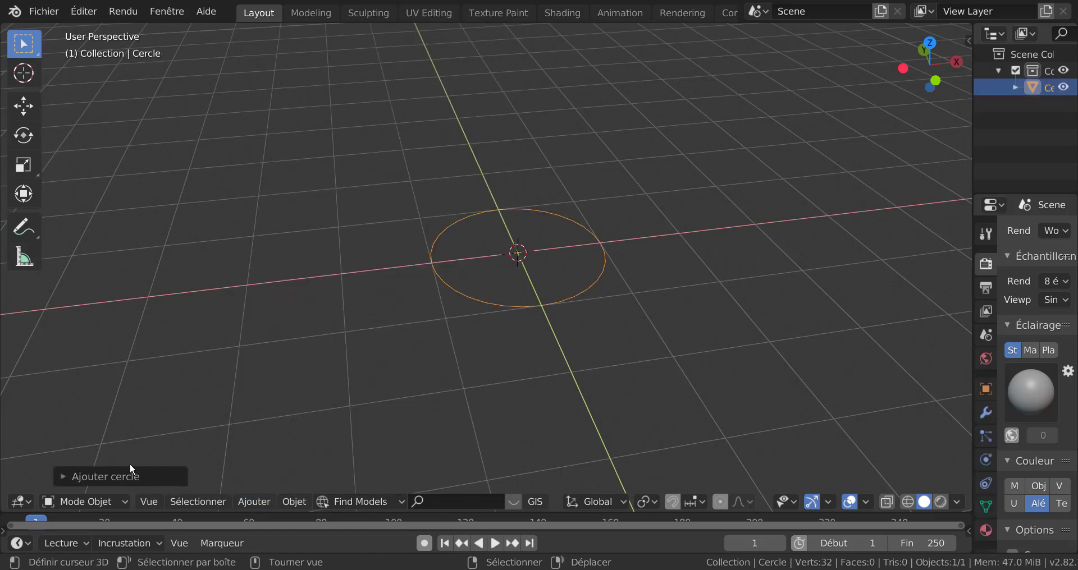
{"action": "left_click", "coordinate": [119, 478]}
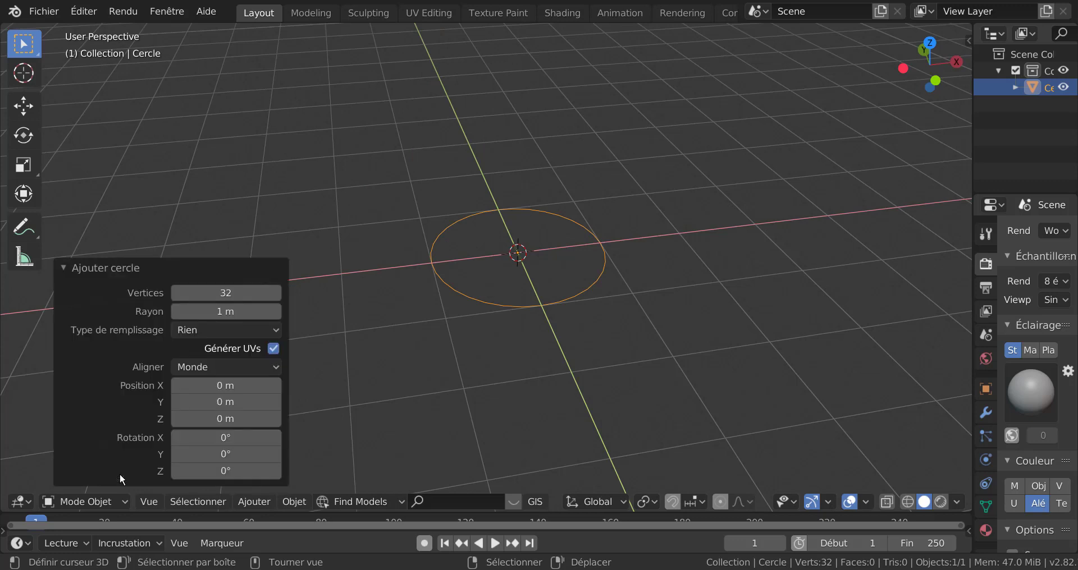
{"action": "left_click", "coordinate": [223, 292]}
{"action": "type", "text": "10"}
{"action": "key", "text": "Return"}
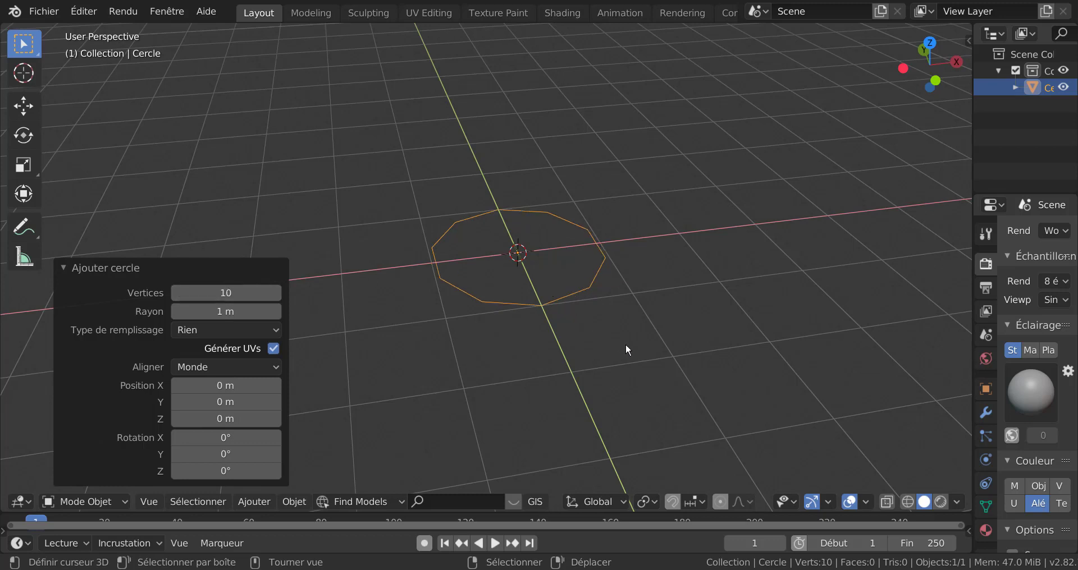
- In Edit Mode from the top view, extrude the circle's two vertical side edges outward, scaling them by about 2.42
{"action": "key", "text": "KP_7"}
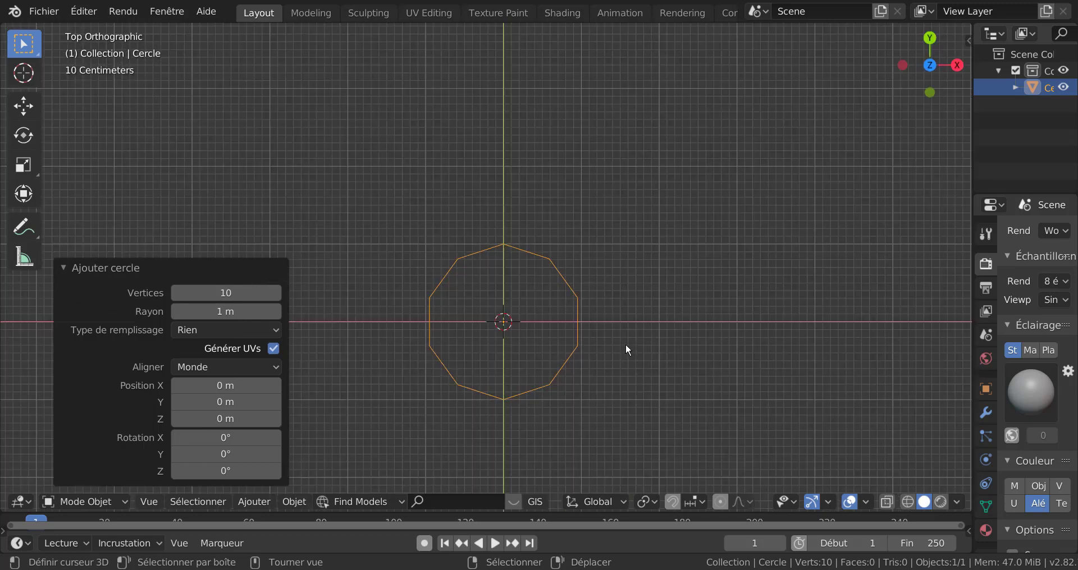
{"action": "key", "text": "Tab"}
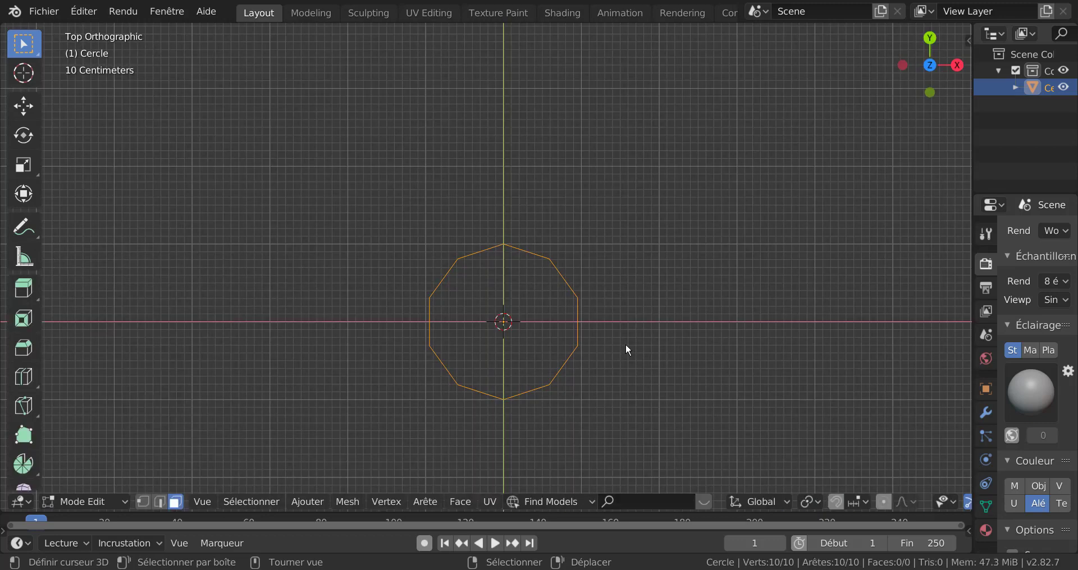
{"action": "middle_click_drag", "start_coordinate": [626, 324], "coordinate": [621, 262], "text": "shift"}
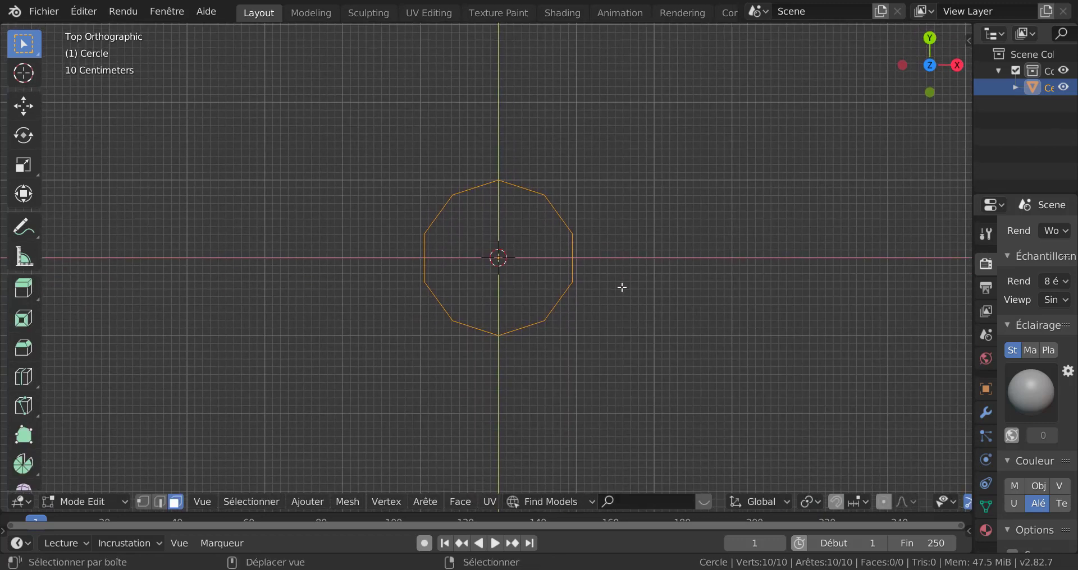
{"action": "scroll", "coordinate": [617, 280], "scroll_direction": "up", "scroll_amount": 2}
{"action": "right_click", "coordinate": [614, 247]}
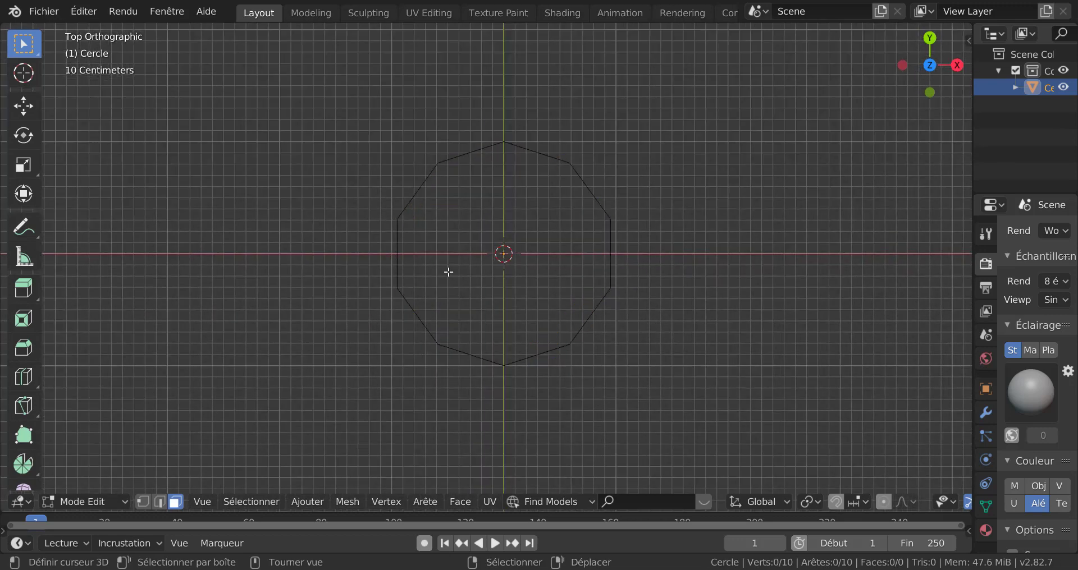
{"action": "key", "text": "2"}
{"action": "right_click", "coordinate": [396, 256]}
{"action": "right_click", "coordinate": [620, 283], "text": "shift"}
{"action": "scroll", "coordinate": [620, 289], "scroll_direction": "down", "scroll_amount": 2}
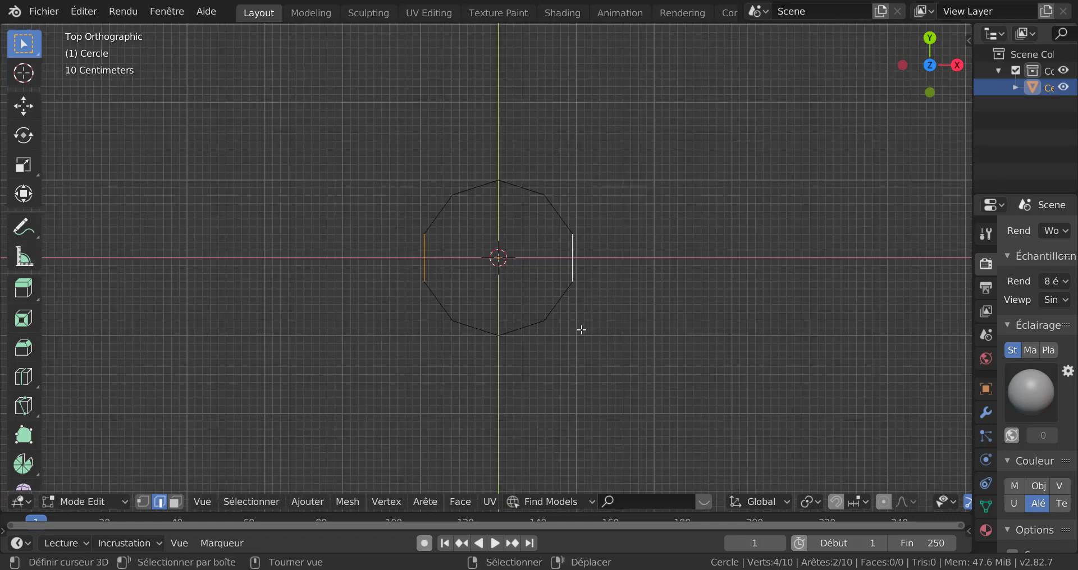
{"action": "key", "text": "e"}
{"action": "key", "text": "s"}
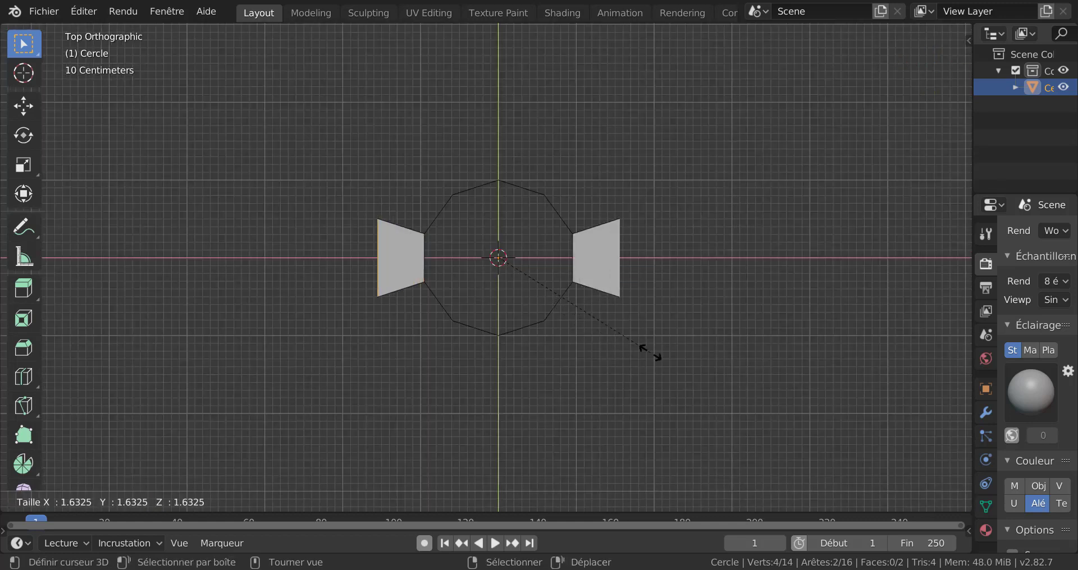
{"action": "left_click", "coordinate": [727, 382]}
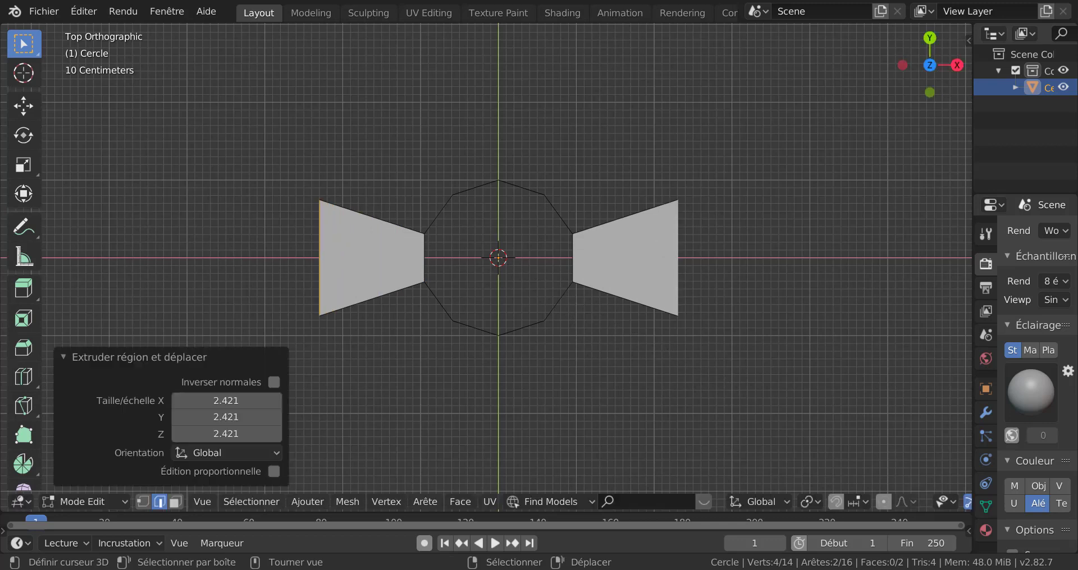
- Delete the two inner vertical edges separating the circle from its flared side wings
{"action": "left_click", "coordinate": [574, 253]}
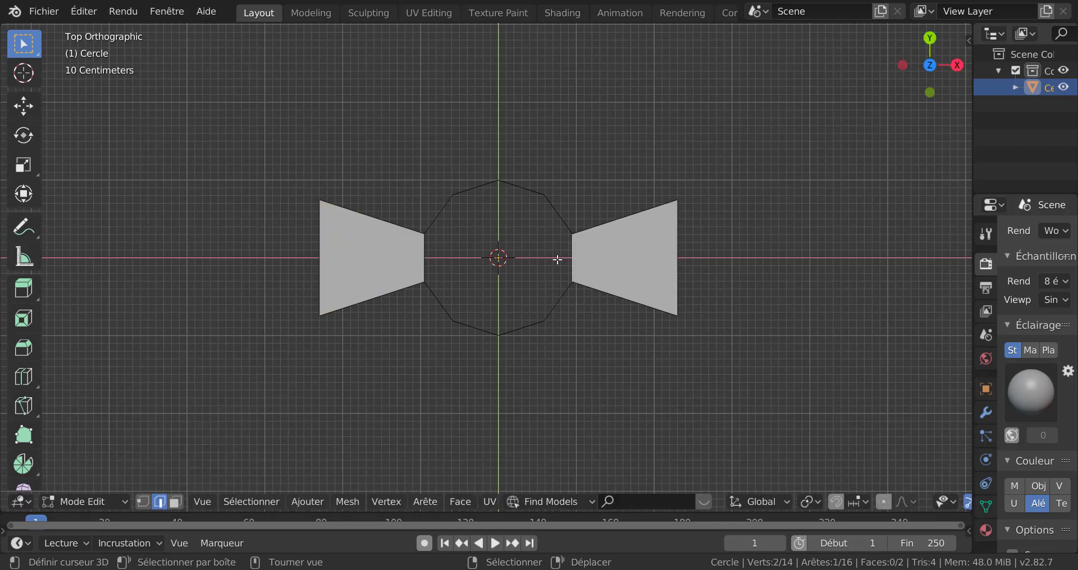
{"action": "left_click", "coordinate": [428, 259], "text": "shift"}
{"action": "key", "text": "x"}
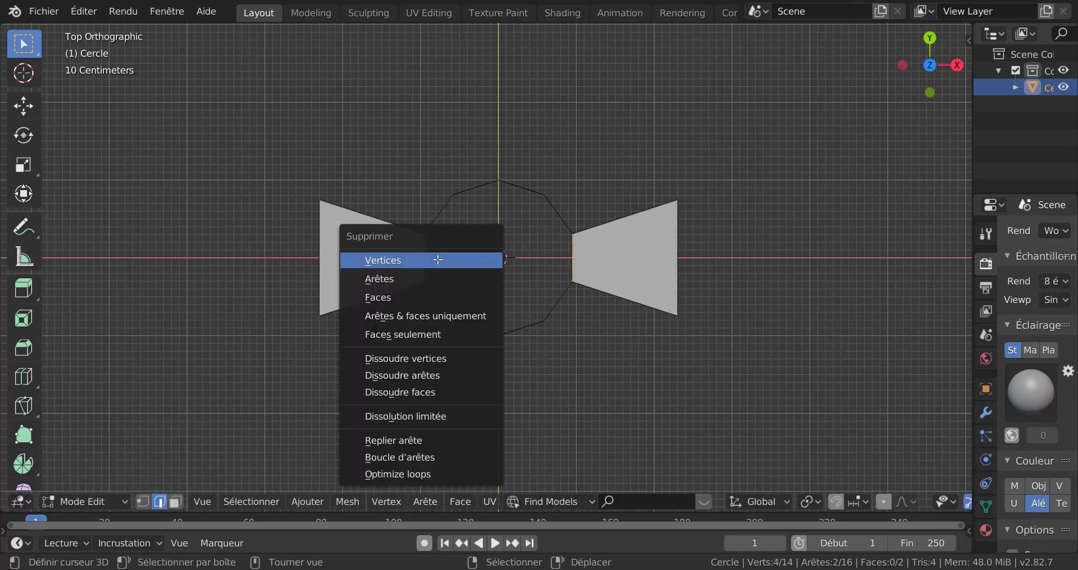
{"action": "left_click", "coordinate": [439, 279]}
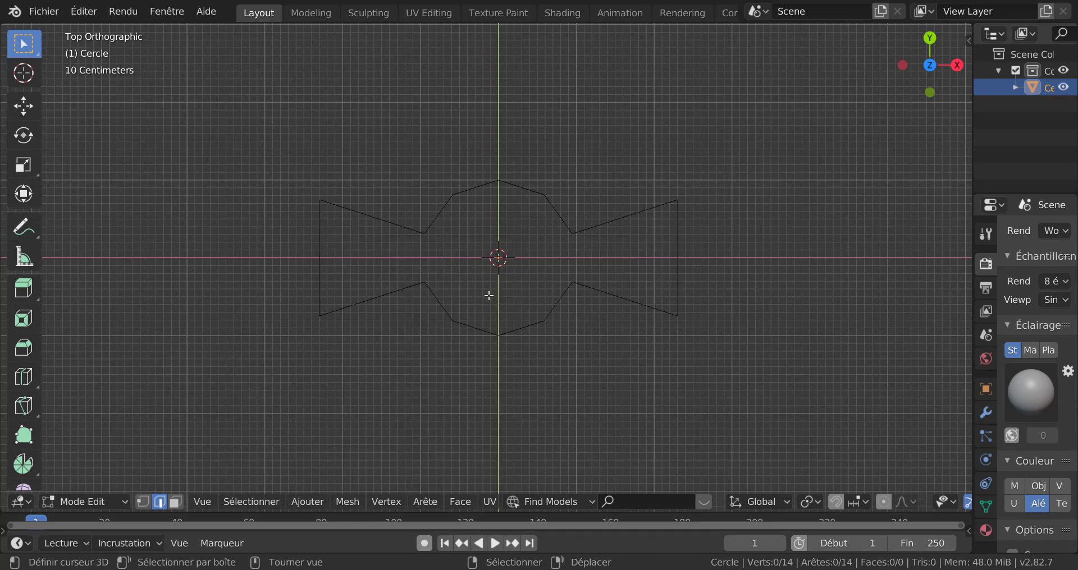
- Select the two uppermost and two lowermost edges of the circle's outline
{"action": "scroll", "coordinate": [519, 282], "scroll_direction": "up", "scroll_amount": 1}
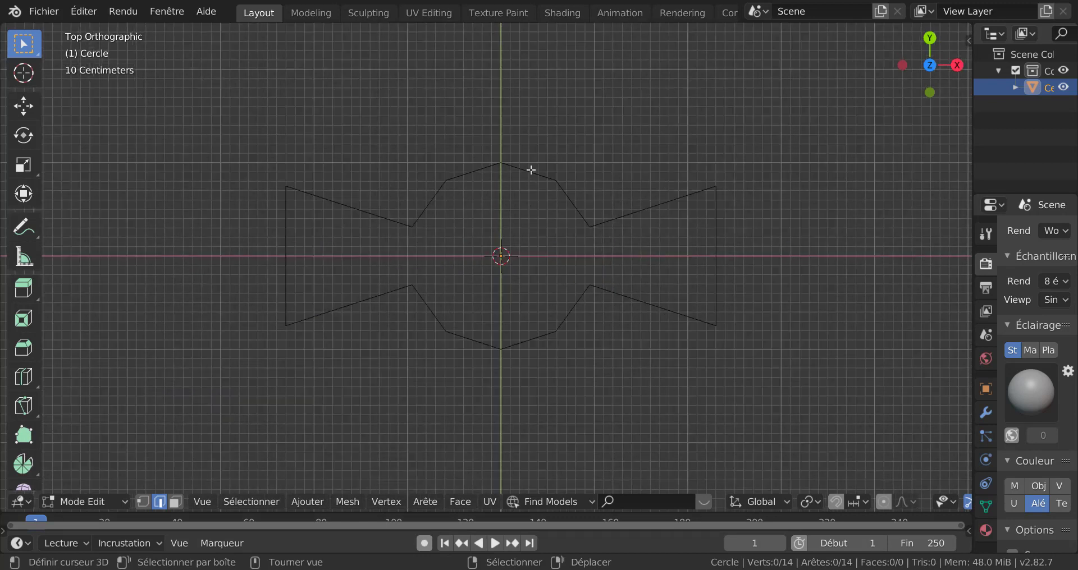
{"action": "left_click", "coordinate": [530, 172]}
{"action": "left_click", "coordinate": [479, 172], "text": "shift"}
{"action": "left_click", "coordinate": [524, 347], "text": "shift"}
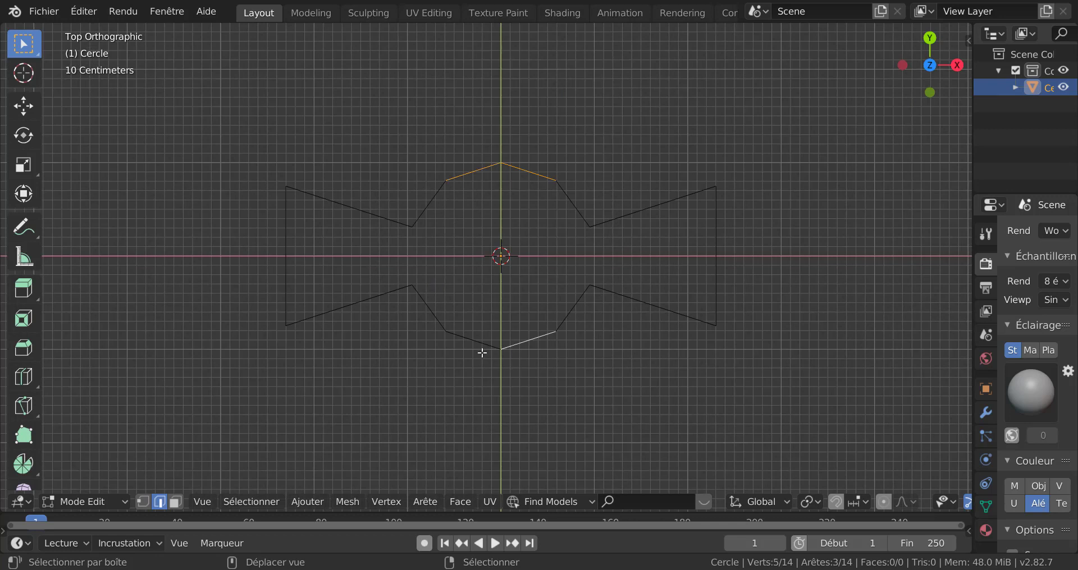
{"action": "left_click", "coordinate": [483, 353], "text": "shift"}
{"action": "scroll", "coordinate": [534, 389], "scroll_direction": "down", "scroll_amount": 5}
{"action": "middle_click_drag", "start_coordinate": [539, 370], "coordinate": [530, 387], "text": "shift"}
{"action": "scroll", "coordinate": [531, 388], "scroll_direction": "down", "scroll_amount": 1}
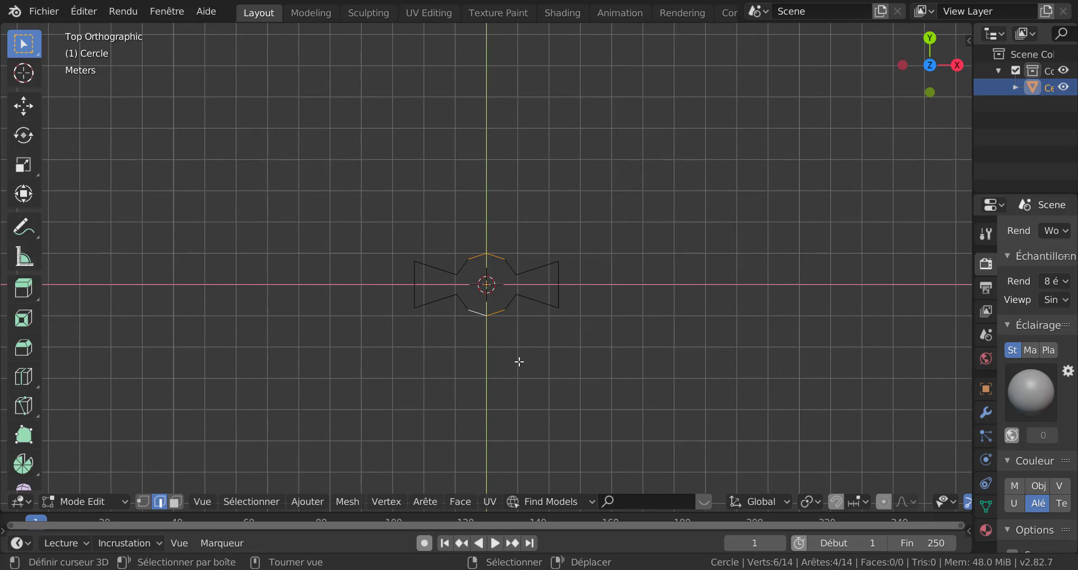
{"action": "scroll", "coordinate": [519, 367], "scroll_direction": "down", "scroll_amount": 6}
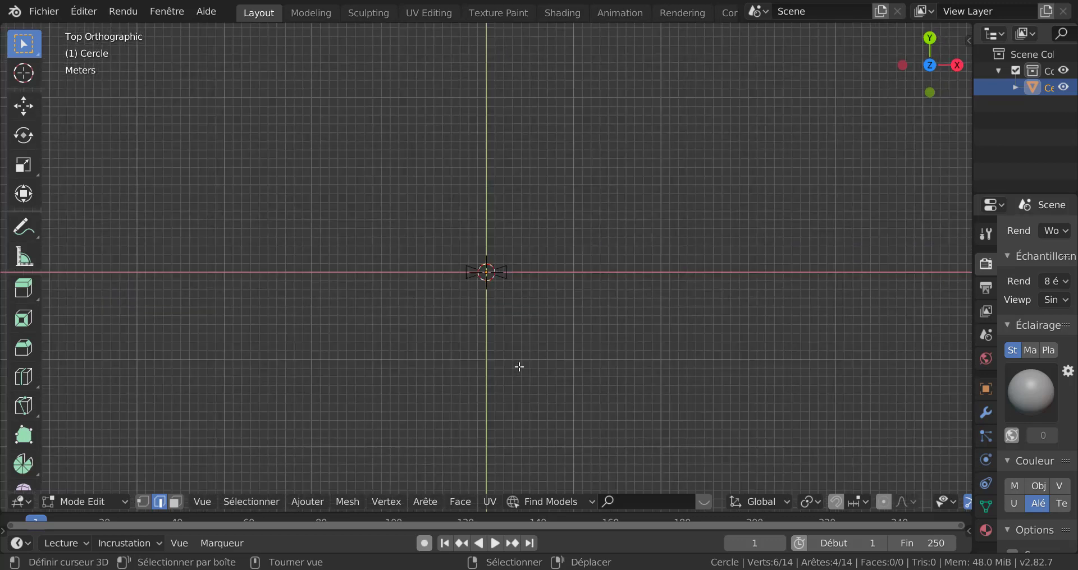
{"action": "key", "text": "s"}
{"action": "key", "text": "y"}
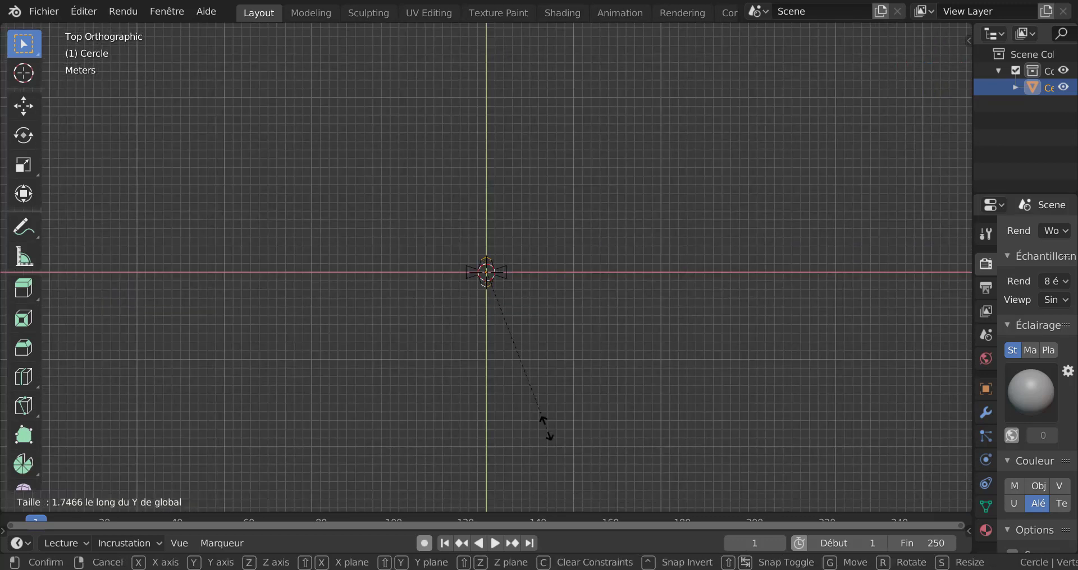
{"action": "left_click", "coordinate": [558, 426]}
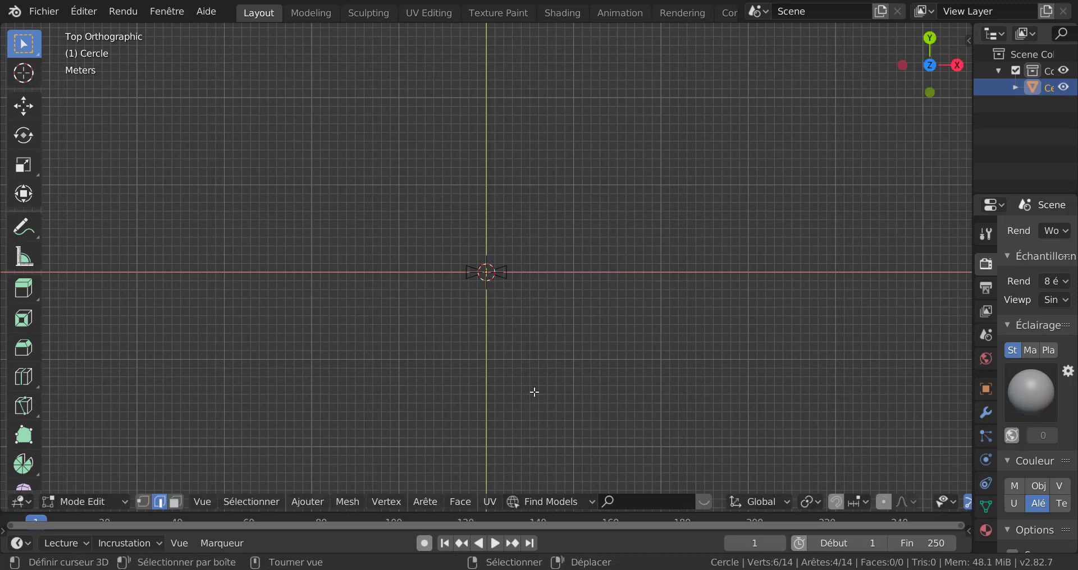
- Extrude the selected upper and lower edges in place and scale them along the Y axis by about 2.23
{"action": "scroll", "coordinate": [533, 392], "scroll_direction": "up", "scroll_amount": 3}
{"action": "scroll", "coordinate": [534, 392], "scroll_direction": "up", "scroll_amount": 3}
{"action": "key", "text": "e"}
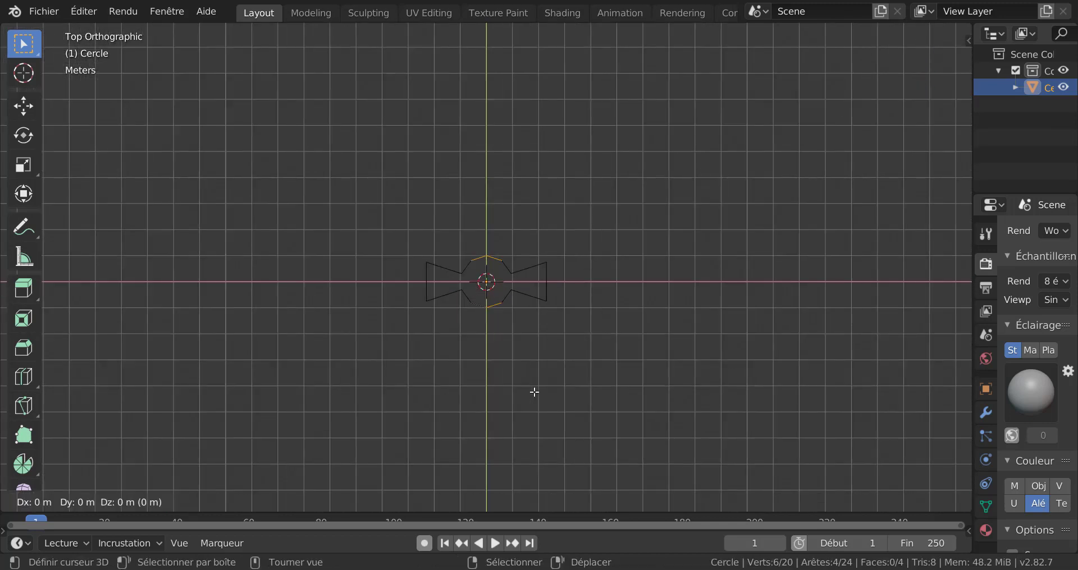
{"action": "right_click", "coordinate": [534, 392]}
{"action": "scroll", "coordinate": [534, 392], "scroll_direction": "down", "scroll_amount": 6}
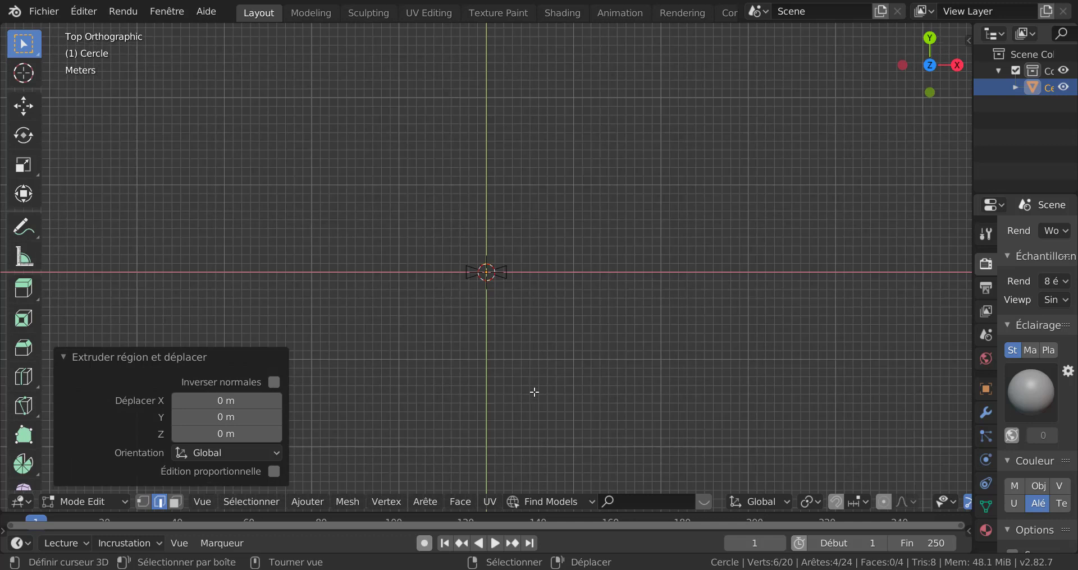
{"action": "key", "text": "s"}
{"action": "key", "text": "y"}
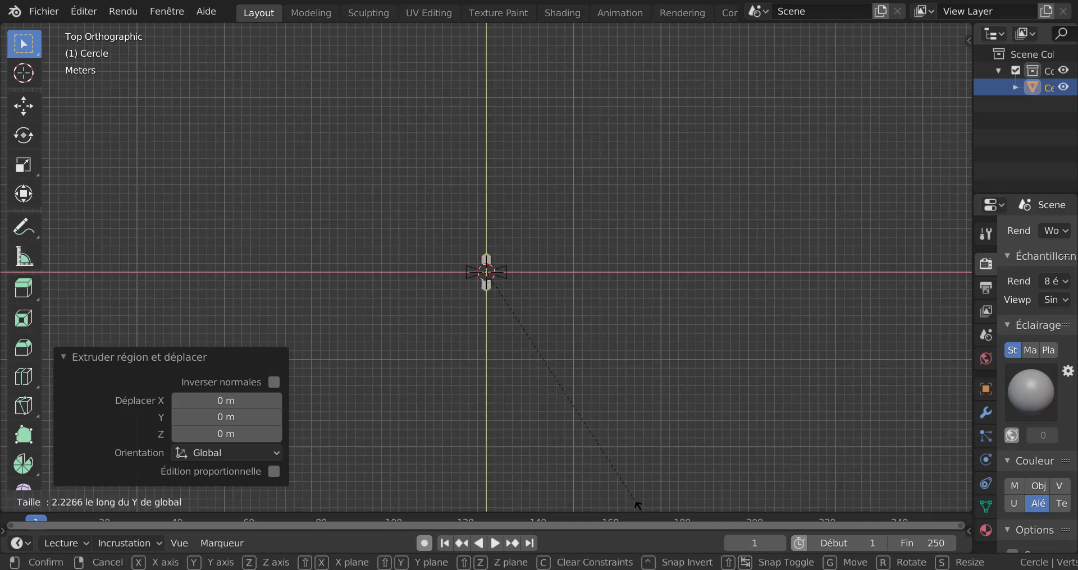
{"action": "left_click", "coordinate": [639, 508]}
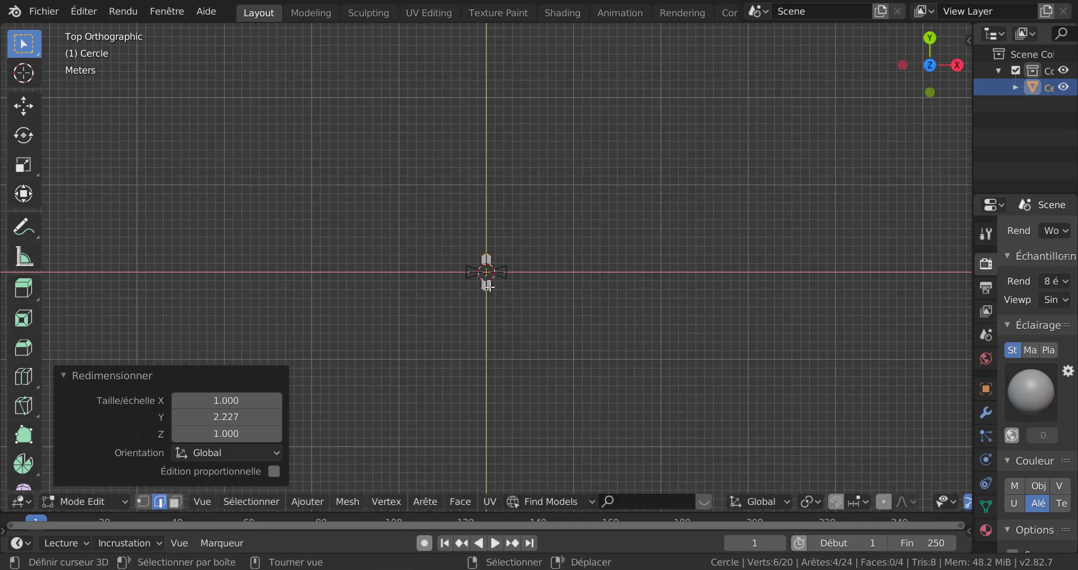
- Scale the extruded upper and lower edges further along the Y axis by about 6.96
{"action": "key", "text": "s"}
{"action": "key", "text": "y"}
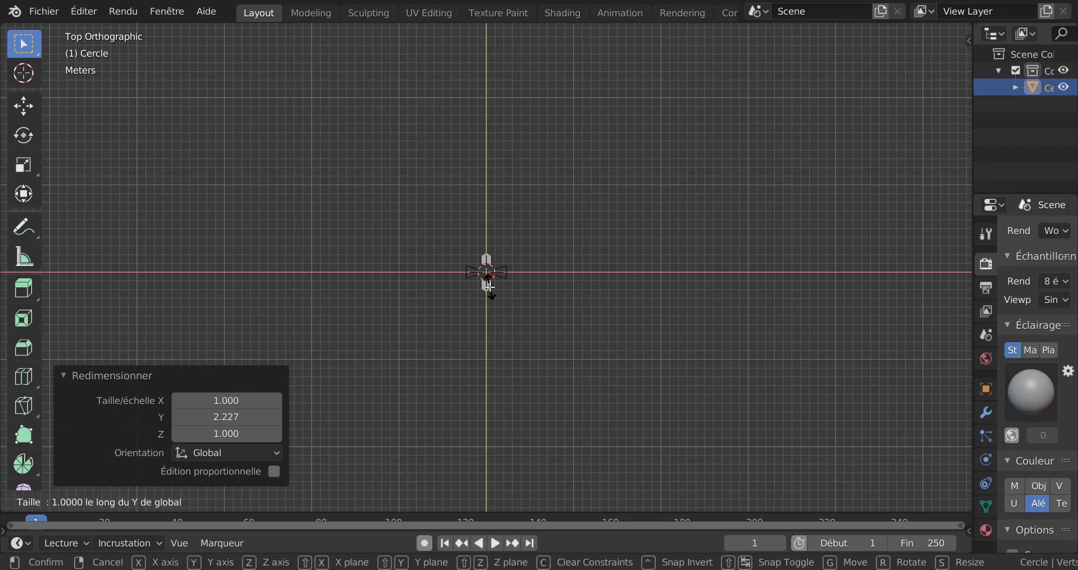
{"action": "left_click", "coordinate": [527, 370]}
{"action": "middle_click_drag", "start_coordinate": [528, 224], "coordinate": [501, 328]}
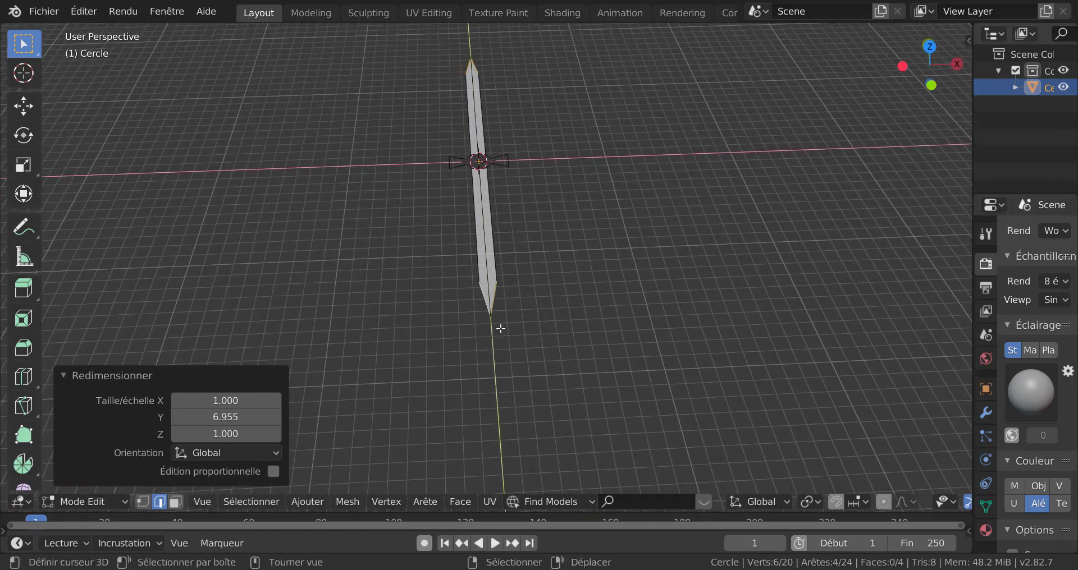
- Select the two slanted edges at the tip of the lower arm and bring up the LoopTools operations
{"action": "scroll", "coordinate": [501, 328], "scroll_direction": "up", "scroll_amount": 3}
{"action": "left_click", "coordinate": [472, 301]}
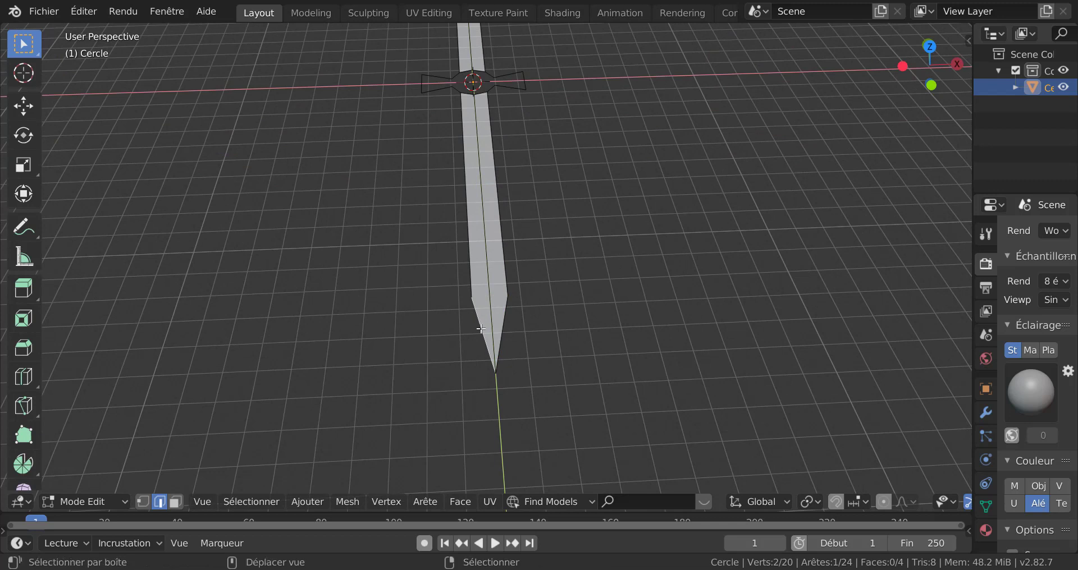
{"action": "left_click", "coordinate": [498, 344], "text": "shift"}
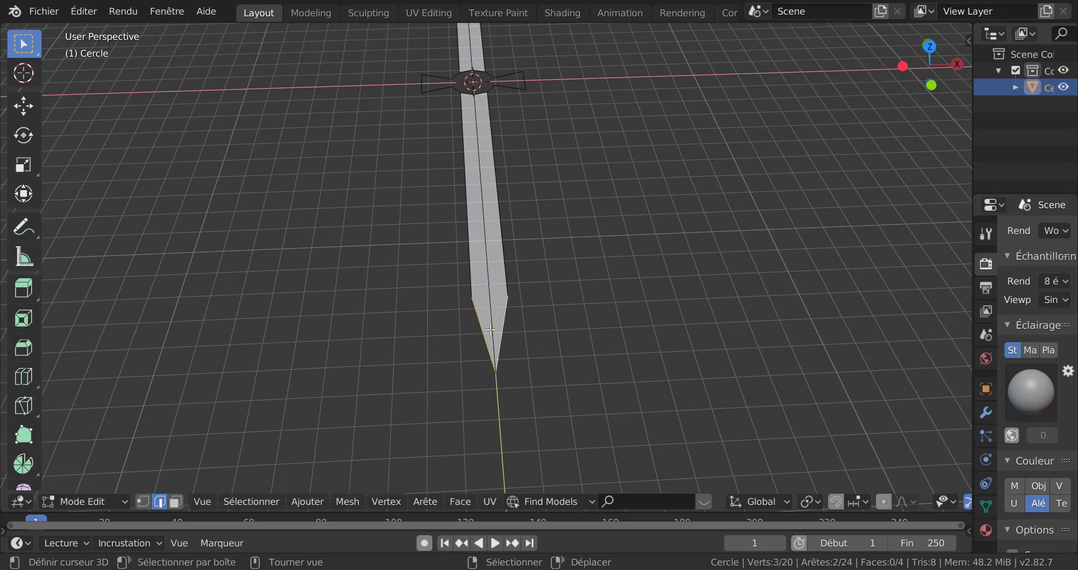
{"action": "key", "text": "q"}
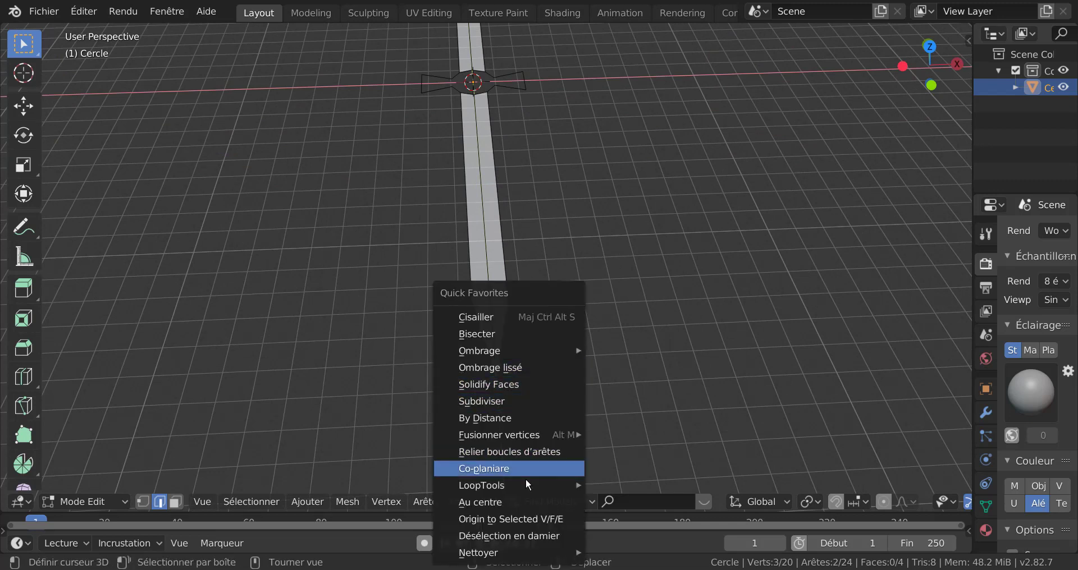
{"action": "mouse_move", "coordinate": [524, 483]}
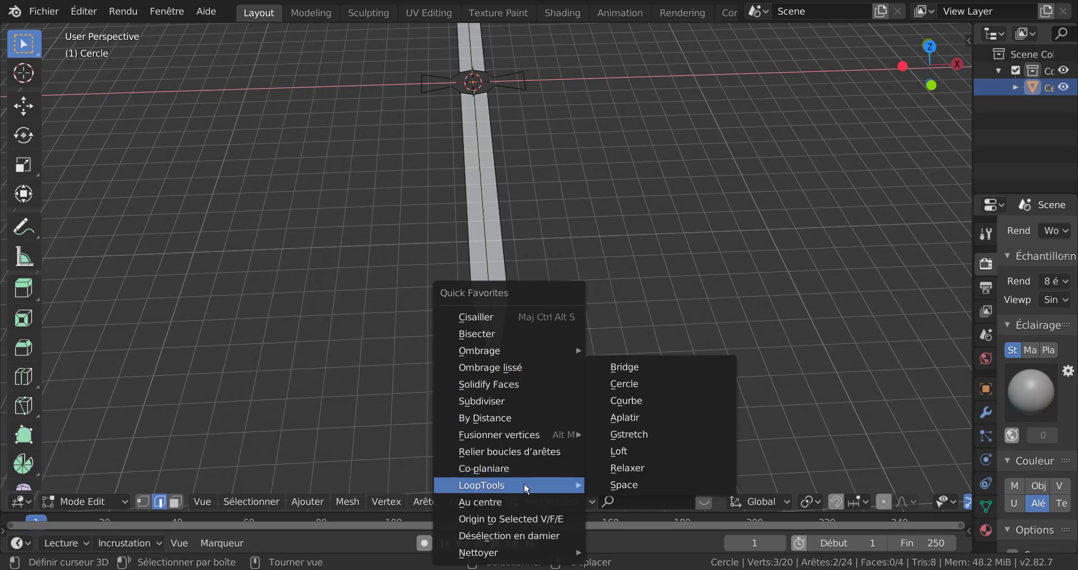
- Undo the Y scalings of the extruded upper and lower edges, and switch to vertex selection in the top view
{"action": "key", "text": "ctrl+z"}
{"action": "key", "text": "ctrl+z"}
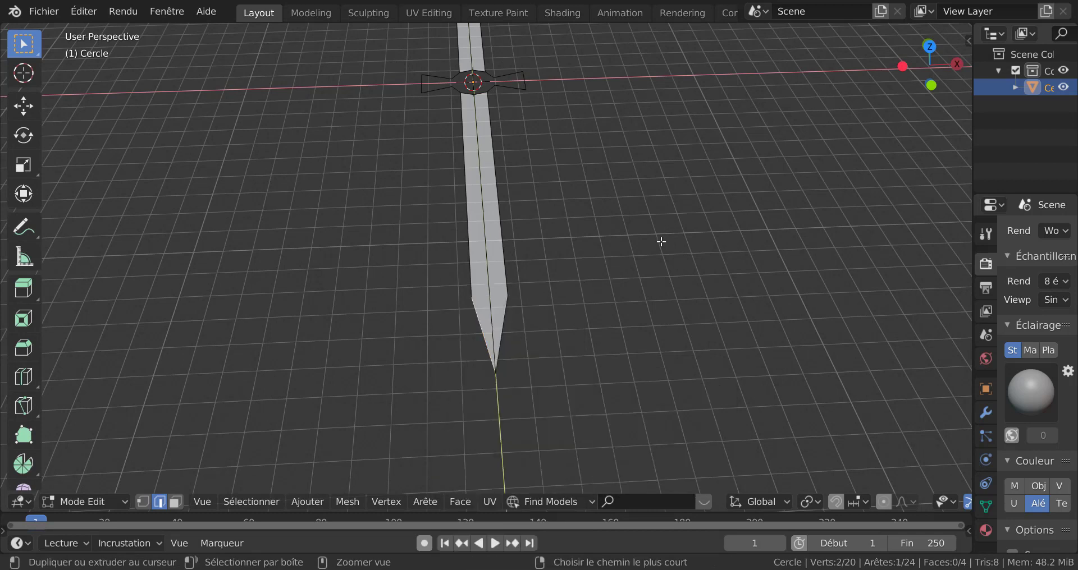
{"action": "key", "text": "ctrl+z"}
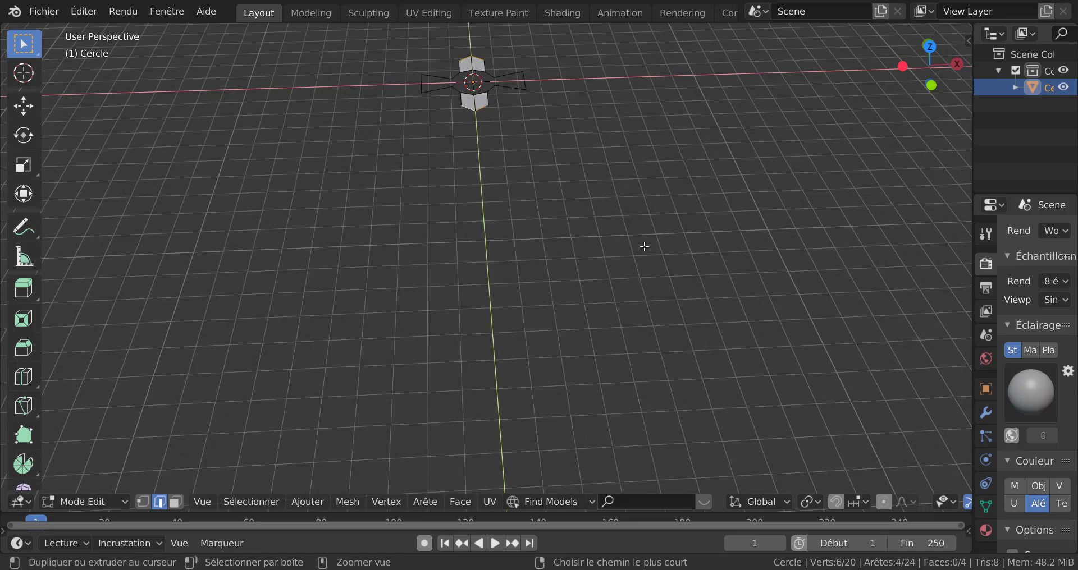
{"action": "key", "text": "ctrl+z"}
{"action": "middle_click_drag", "start_coordinate": [613, 253], "coordinate": [607, 304]}
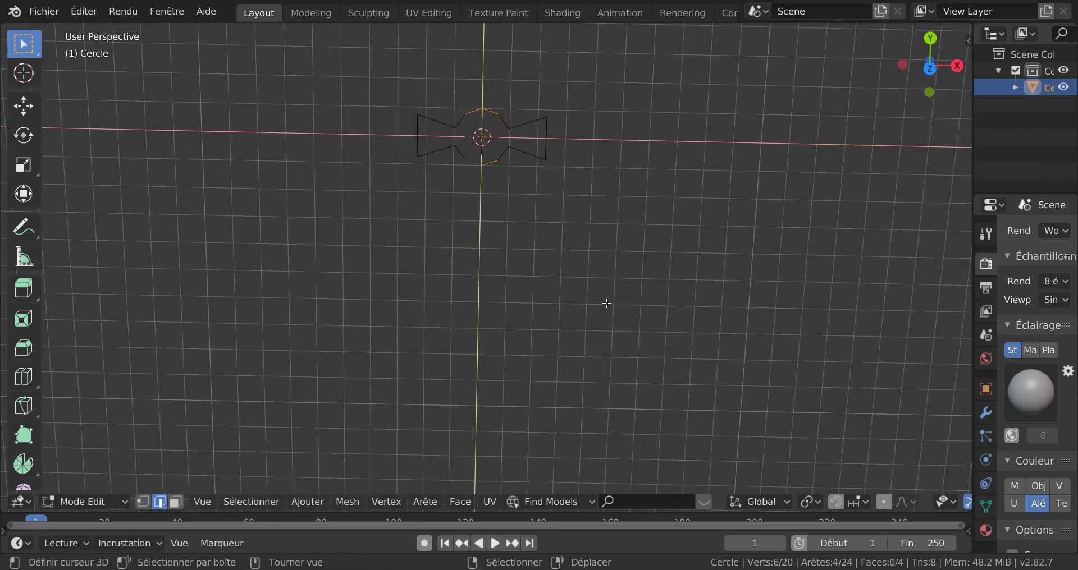
{"action": "key", "text": "KP_1"}
{"action": "key", "text": "KP_7"}
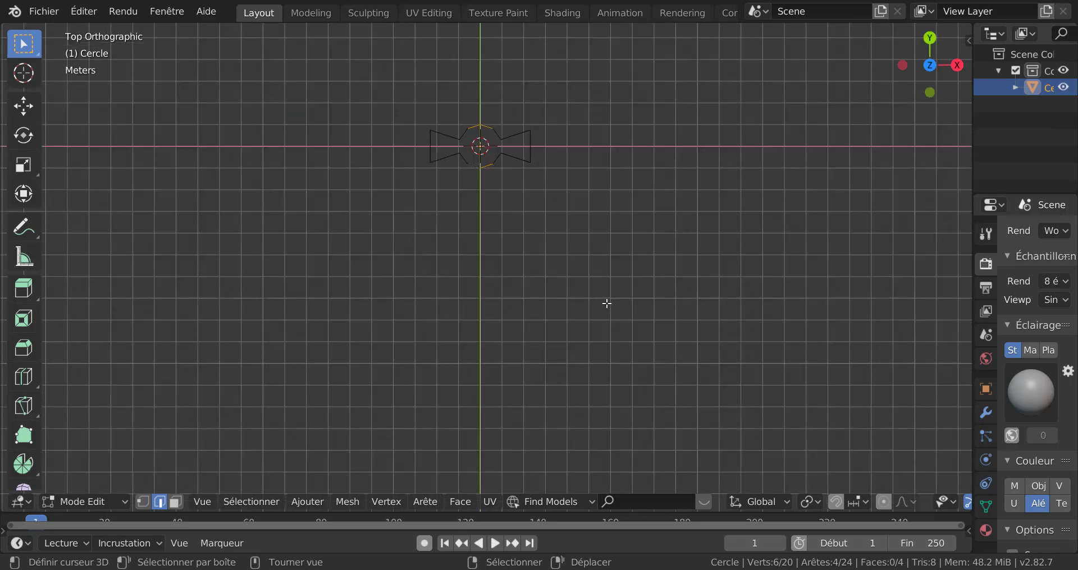
{"action": "middle_click_drag", "start_coordinate": [607, 255], "coordinate": [612, 399], "text": "shift"}
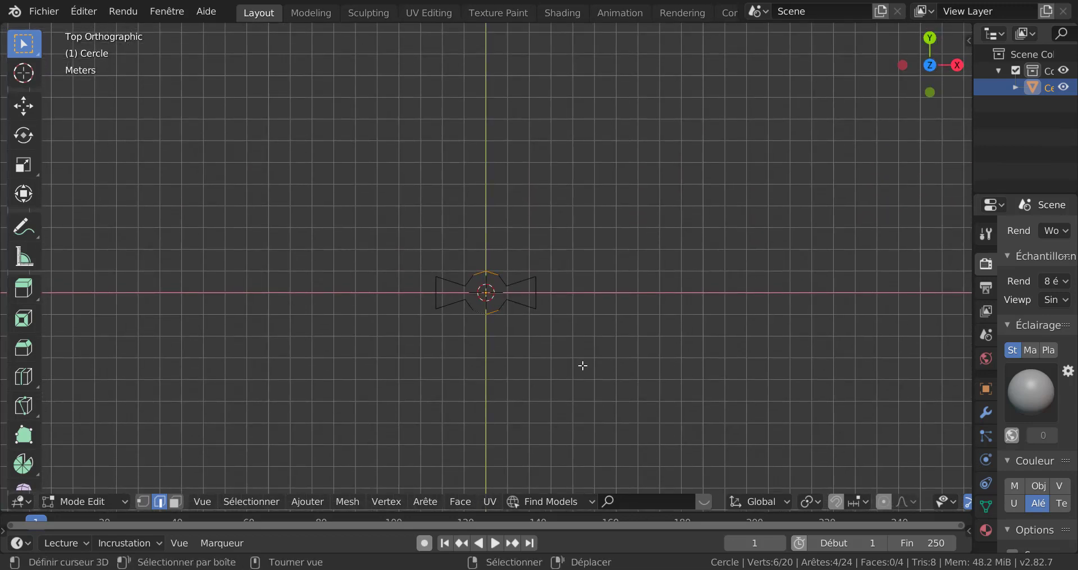
{"action": "scroll", "coordinate": [579, 369], "scroll_direction": "up", "scroll_amount": 6}
{"action": "key", "text": "1"}
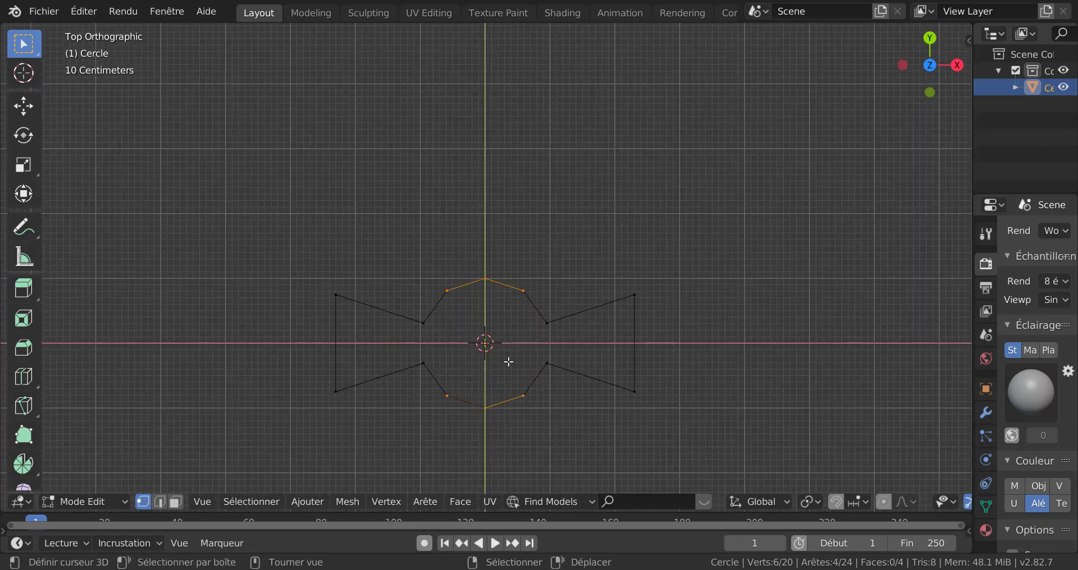
- Try to scale the circle's top and bottom vertices along the Y axis
{"action": "left_click", "coordinate": [486, 279]}
{"action": "left_click", "coordinate": [492, 416], "text": "shift"}
{"action": "key", "text": "s"}
{"action": "key", "text": "y"}
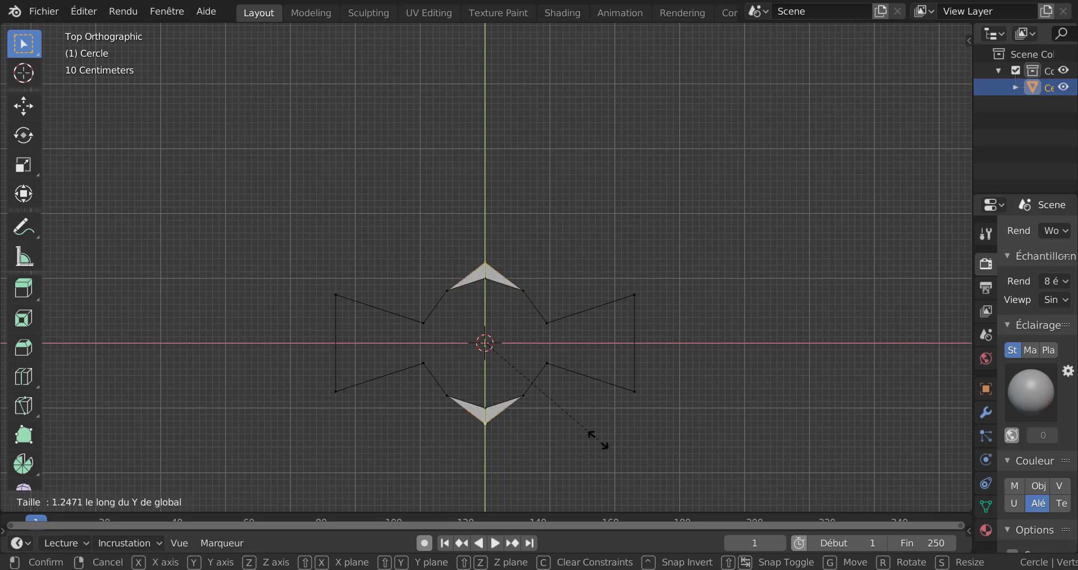
{"action": "key", "text": "Escape"}
{"action": "key", "text": "ctrl+z"}
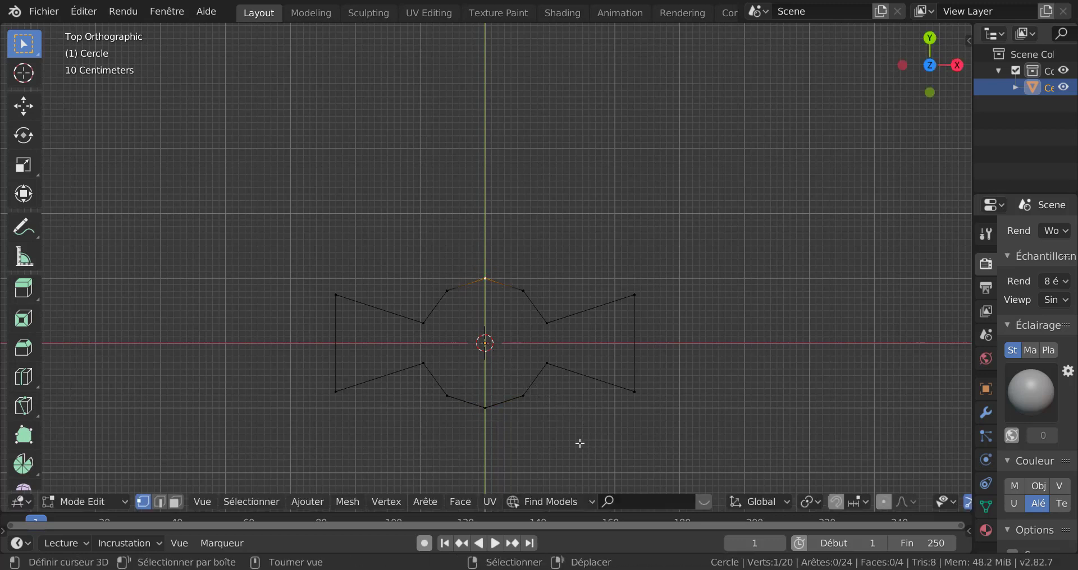
{"action": "key", "text": "ctrl+z"}
- Delete the duplicate vertices overlapping the circle's top and bottom points
{"action": "right_click", "coordinate": [497, 290]}
{"action": "right_click", "coordinate": [483, 408], "text": "shift"}
{"action": "key", "text": "g"}
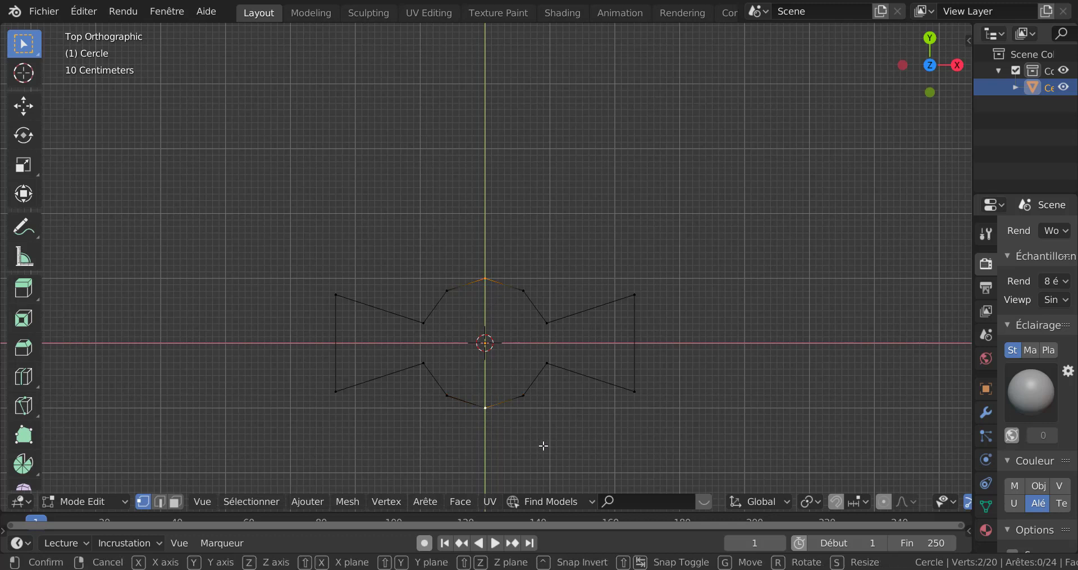
{"action": "key", "text": "y"}
{"action": "right_click", "coordinate": [545, 438]}
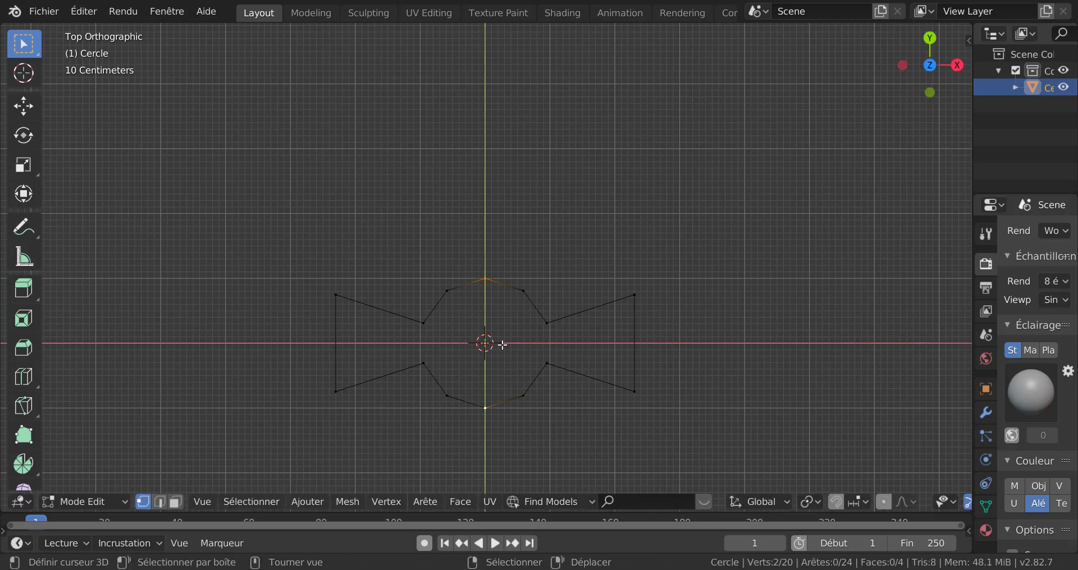
{"action": "right_click", "coordinate": [486, 403], "text": "ctrl"}
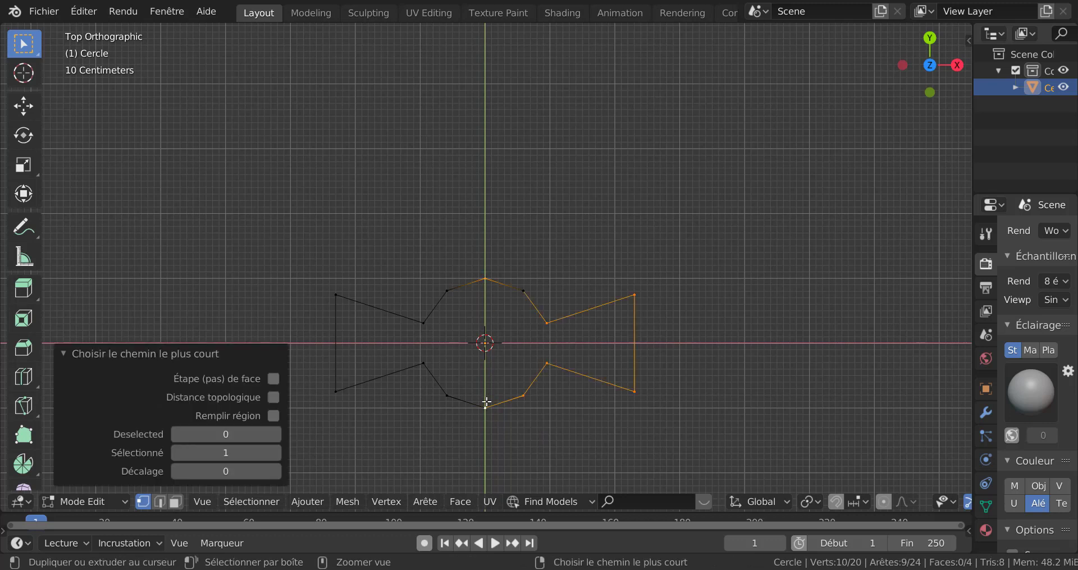
{"action": "key", "text": "ctrl+z"}
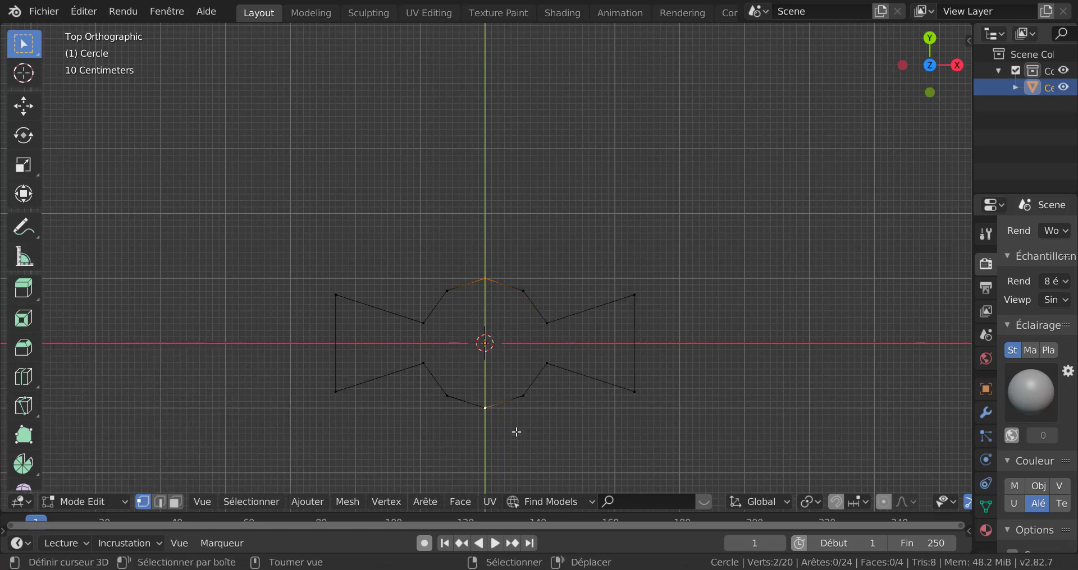
{"action": "key", "text": "x"}
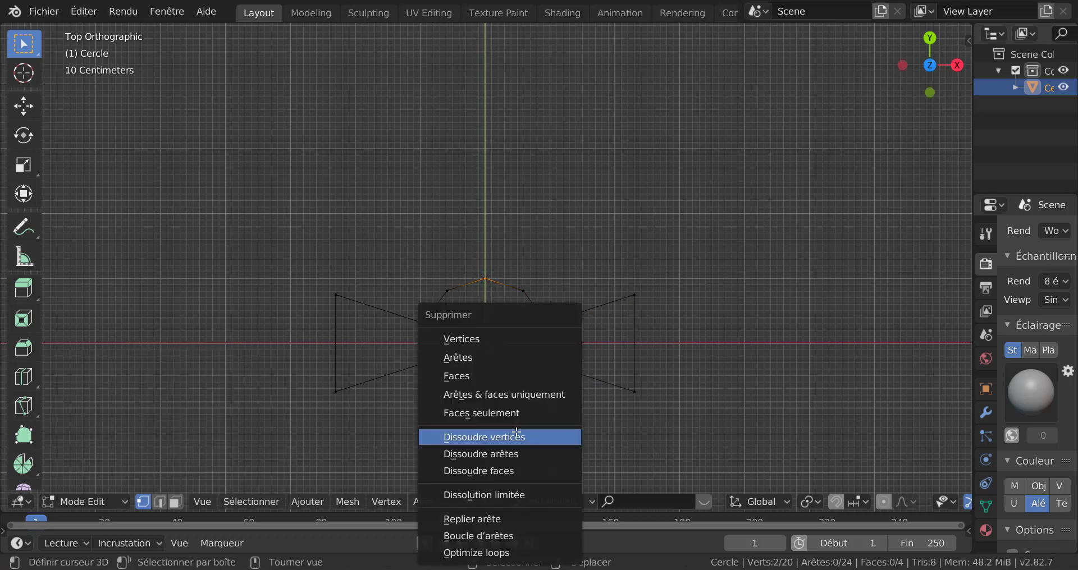
{"action": "left_click", "coordinate": [491, 342]}
- Scale the circle's top and bottom vertices inward by about 0.803 to flatten the upper and lower edges
{"action": "left_click", "coordinate": [486, 279]}
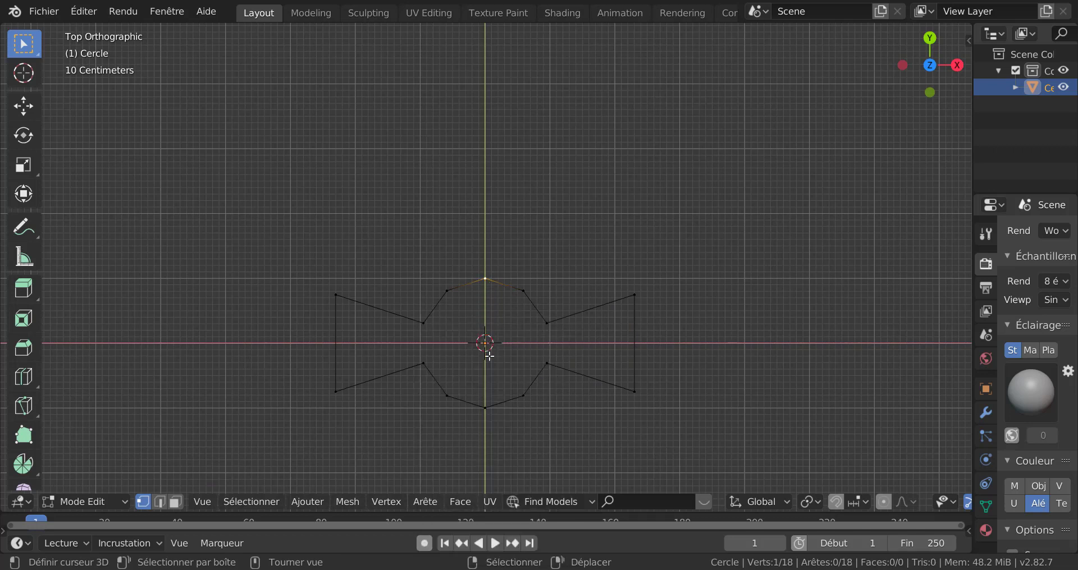
{"action": "left_click", "coordinate": [487, 408], "text": "shift"}
{"action": "scroll", "coordinate": [525, 438], "scroll_direction": "up", "scroll_amount": 1}
{"action": "middle_click_drag", "start_coordinate": [529, 430], "coordinate": [530, 371], "text": "shift"}
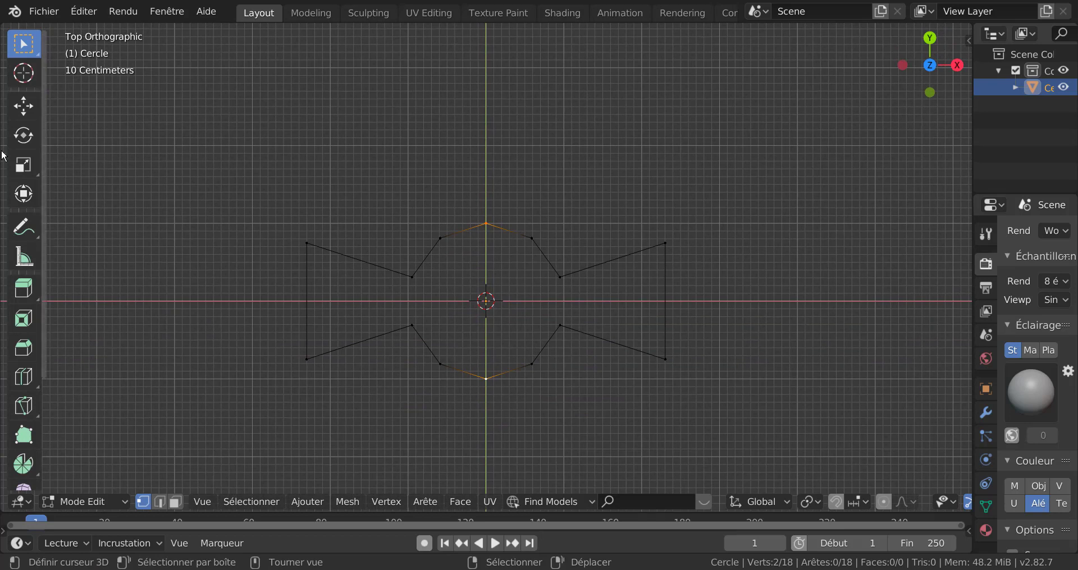
{"action": "left_click", "coordinate": [23, 164]}
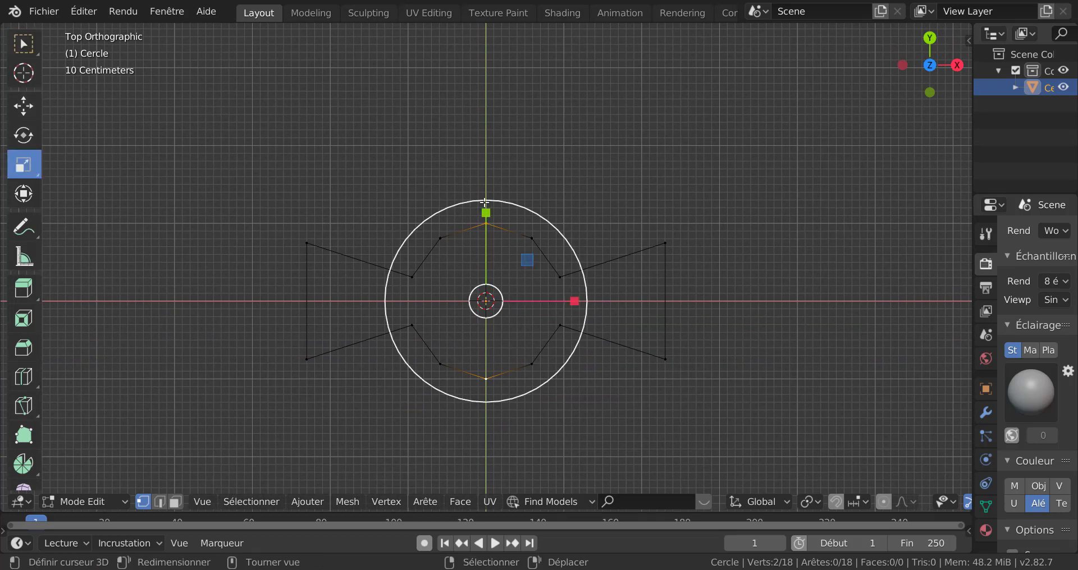
{"action": "left_click_drag", "start_coordinate": [485, 202], "coordinate": [487, 224]}
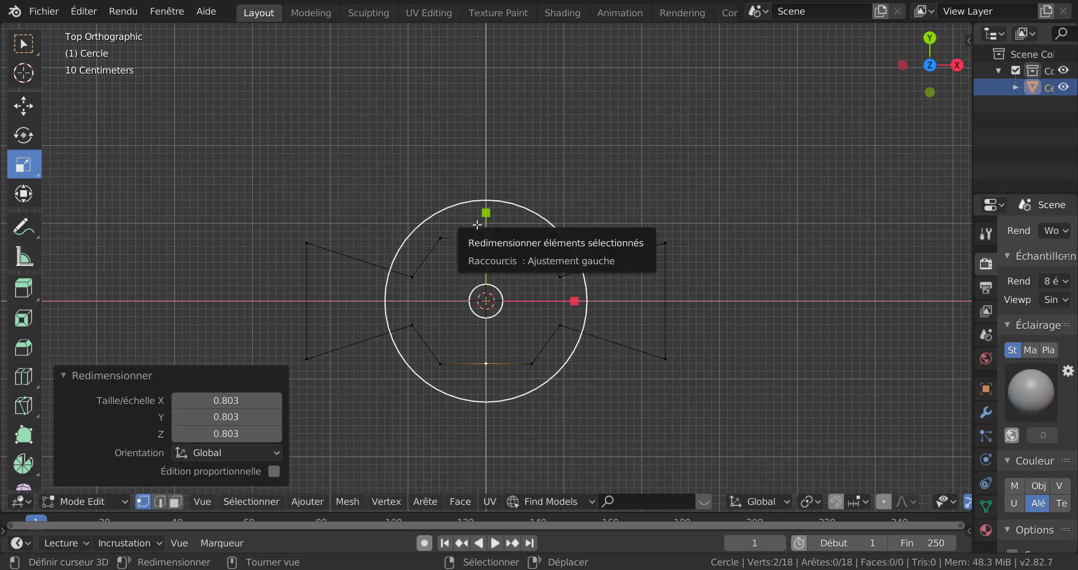
- Extrude the two upper and two lower edges in place and stretch them repeatedly along Y, first by about 2.74 and last by about 2.03
{"action": "left_click", "coordinate": [470, 243]}
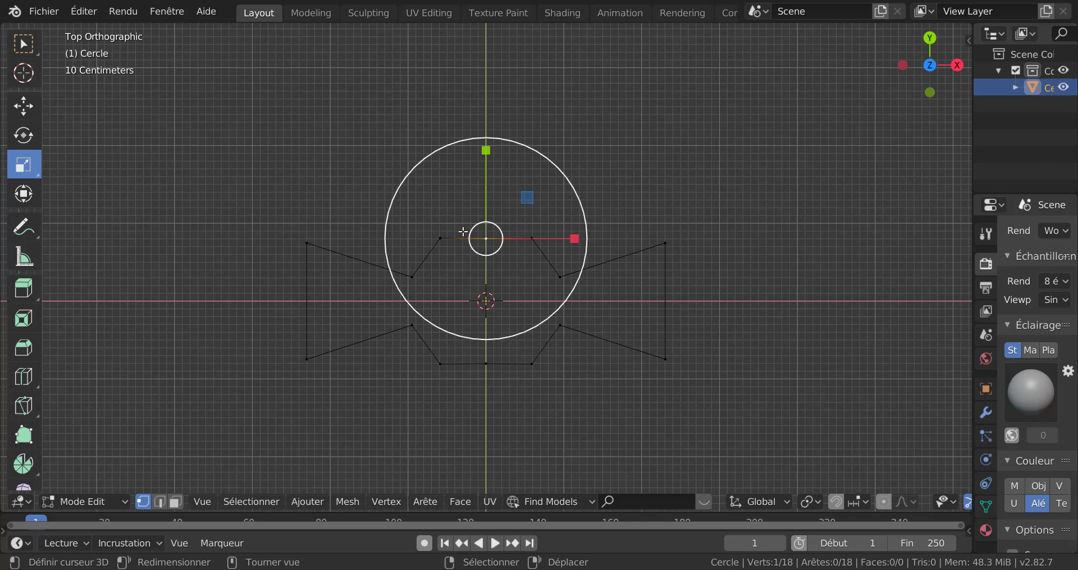
{"action": "key", "text": "2"}
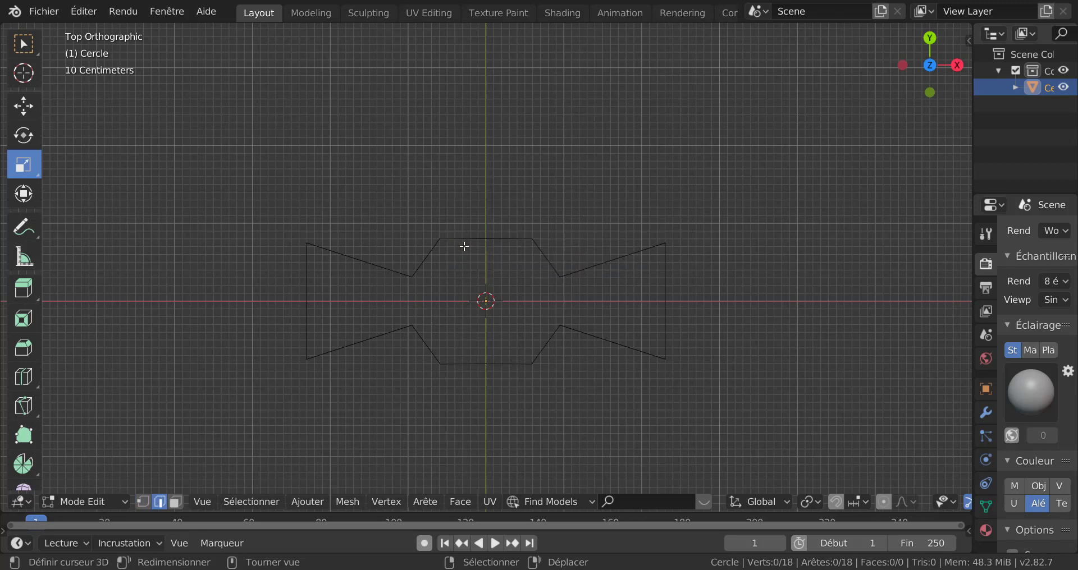
{"action": "right_click", "coordinate": [464, 240]}
{"action": "right_click", "coordinate": [499, 238], "text": "shift"}
{"action": "right_click", "coordinate": [508, 367], "text": "shift"}
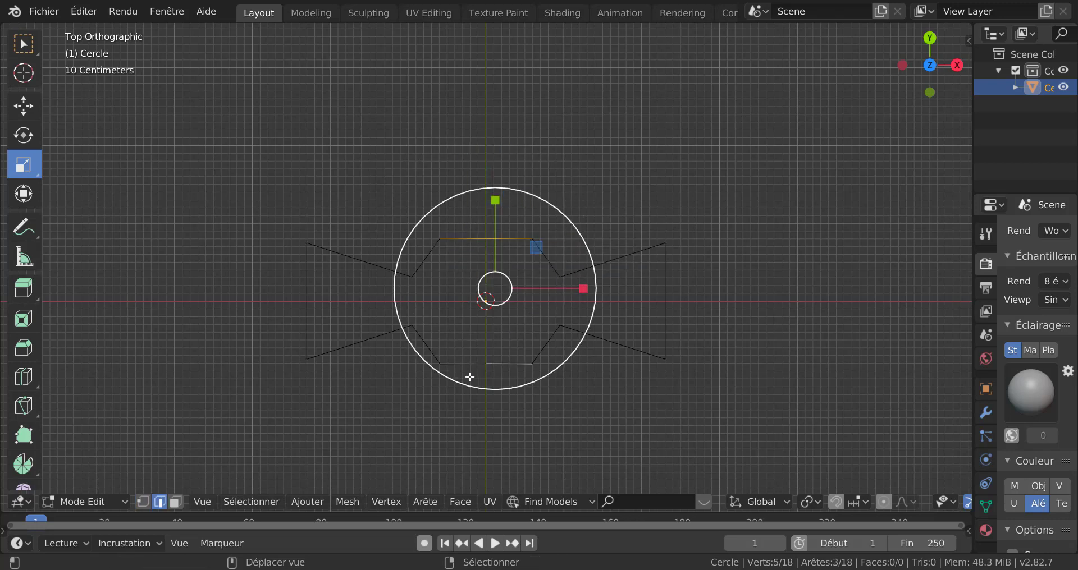
{"action": "right_click", "coordinate": [470, 372], "text": "shift"}
{"action": "scroll", "coordinate": [470, 376], "scroll_direction": "down", "scroll_amount": 6}
{"action": "scroll", "coordinate": [515, 397], "scroll_direction": "down", "scroll_amount": 2}
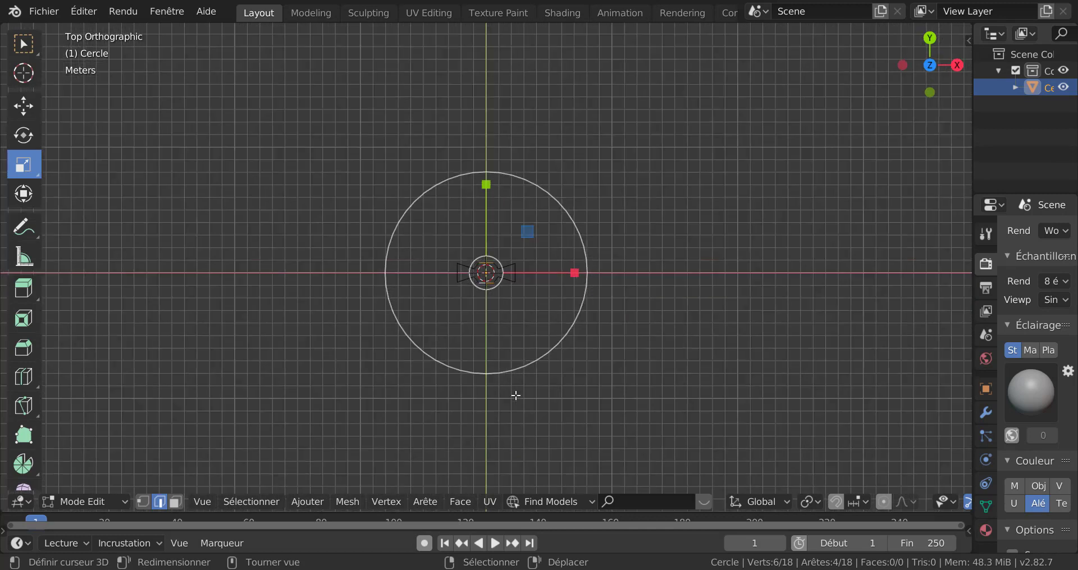
{"action": "key", "text": "e"}
{"action": "key", "text": "Escape"}
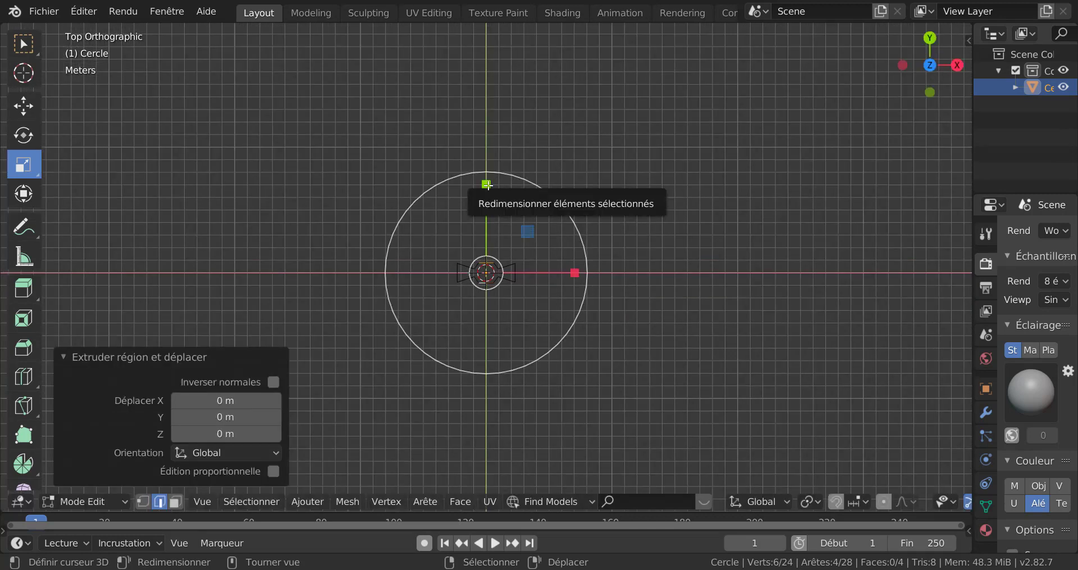
{"action": "left_click_drag", "start_coordinate": [486, 184], "coordinate": [494, 71]}
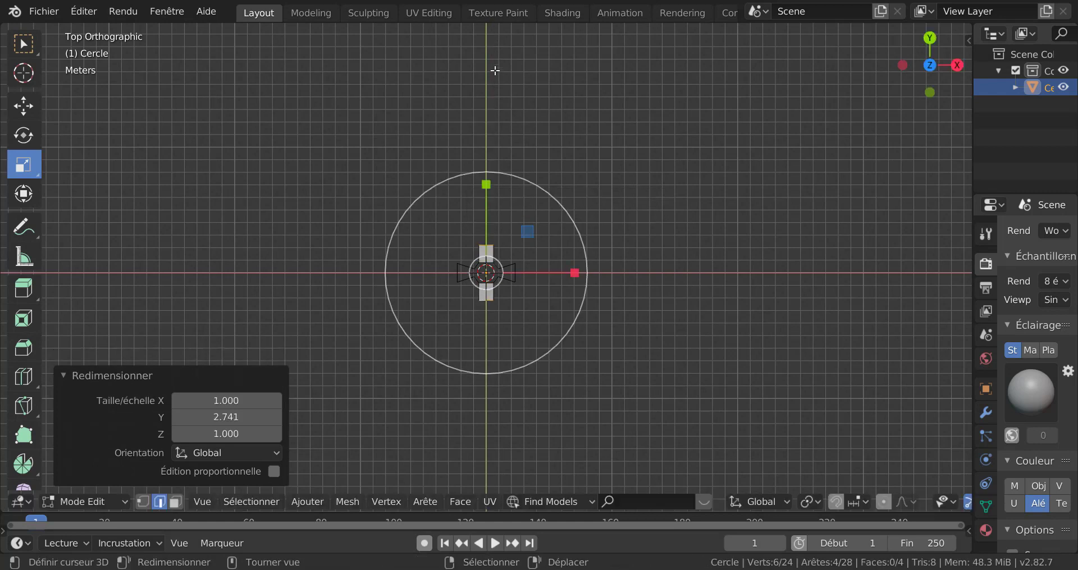
{"action": "left_click_drag", "start_coordinate": [491, 188], "coordinate": [497, 104]}
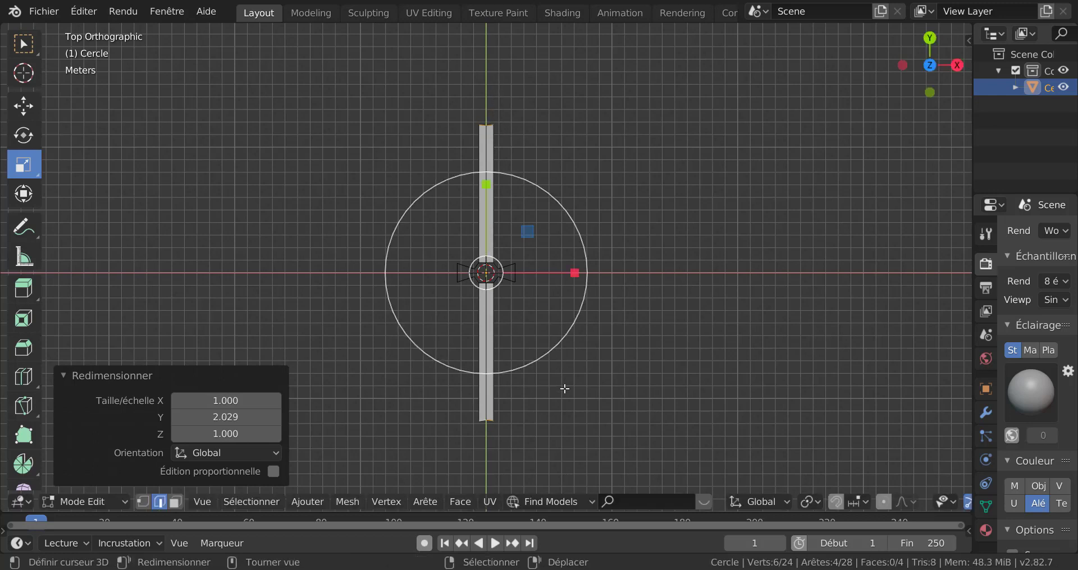
- Straighten the selected end edges of the vertical arms with the LoopTools Gstretch operation
{"action": "middle_click_drag", "start_coordinate": [562, 396], "coordinate": [565, 315], "text": "shift"}
{"action": "scroll", "coordinate": [534, 336], "scroll_direction": "up", "scroll_amount": 3}
{"action": "scroll", "coordinate": [534, 336], "scroll_direction": "up", "scroll_amount": 1}
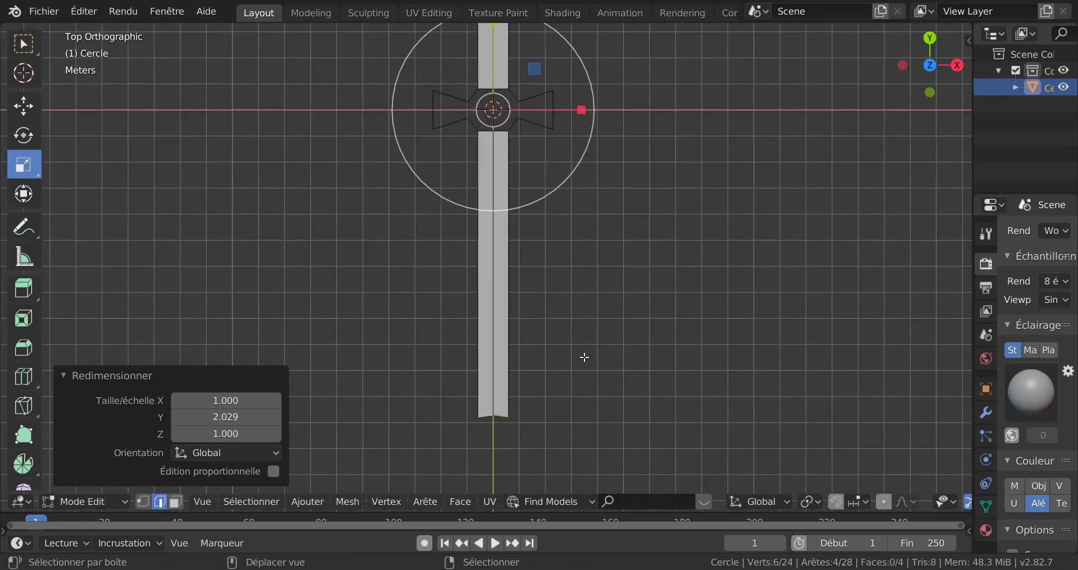
{"action": "middle_click_drag", "start_coordinate": [632, 360], "coordinate": [575, 308], "text": "shift"}
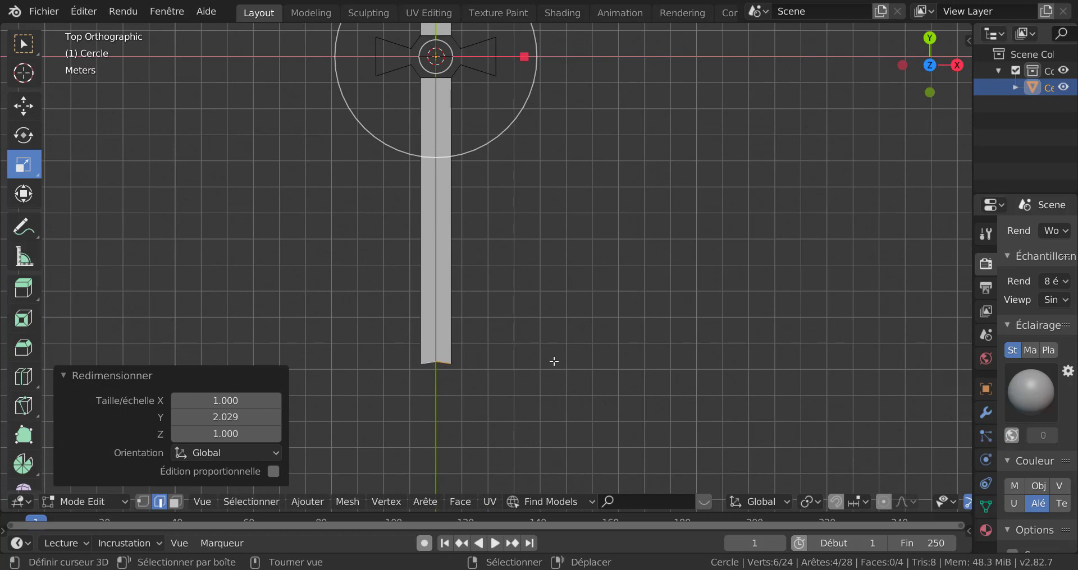
{"action": "key", "text": "q"}
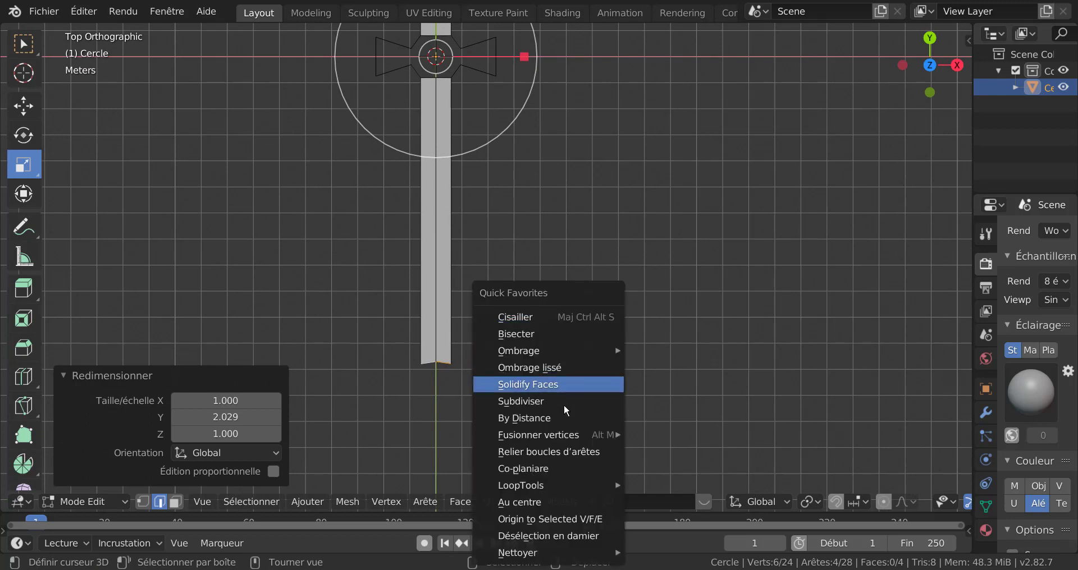
{"action": "mouse_move", "coordinate": [547, 486]}
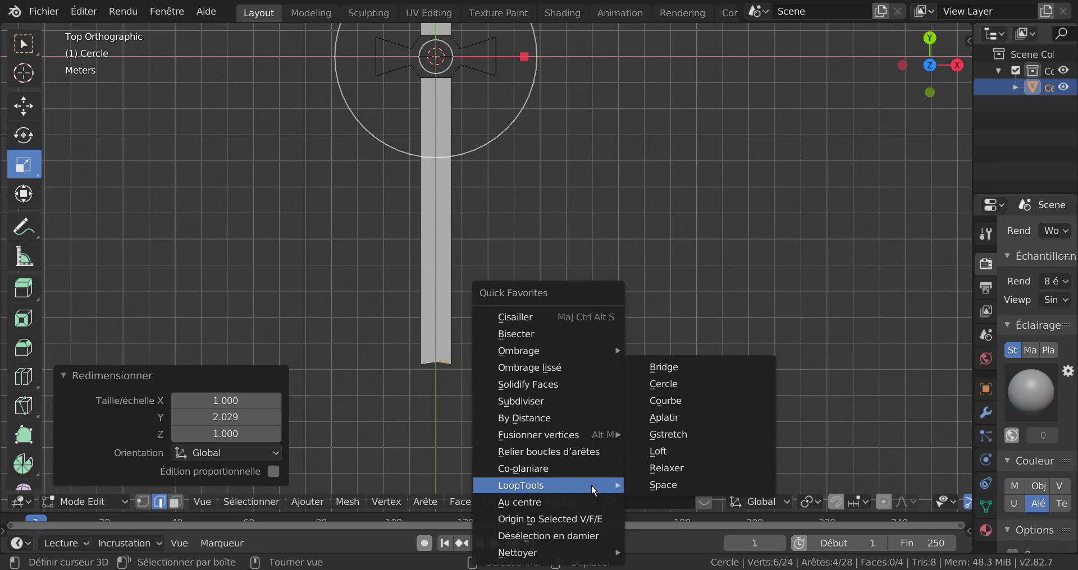
{"action": "left_click", "coordinate": [675, 433]}
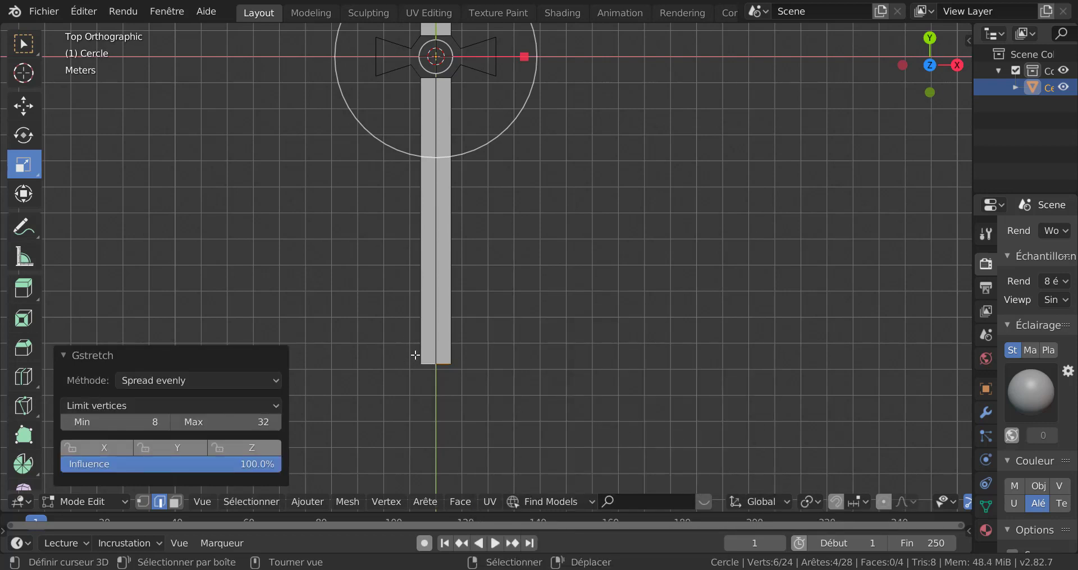
- Delete the edges running lengthwise down the middle of both vertical arms
{"action": "scroll", "coordinate": [486, 265], "scroll_direction": "down", "scroll_amount": 3}
{"action": "middle_click_drag", "start_coordinate": [575, 212], "coordinate": [587, 368], "text": "shift"}
{"action": "middle_click_drag", "start_coordinate": [592, 275], "coordinate": [506, 296]}
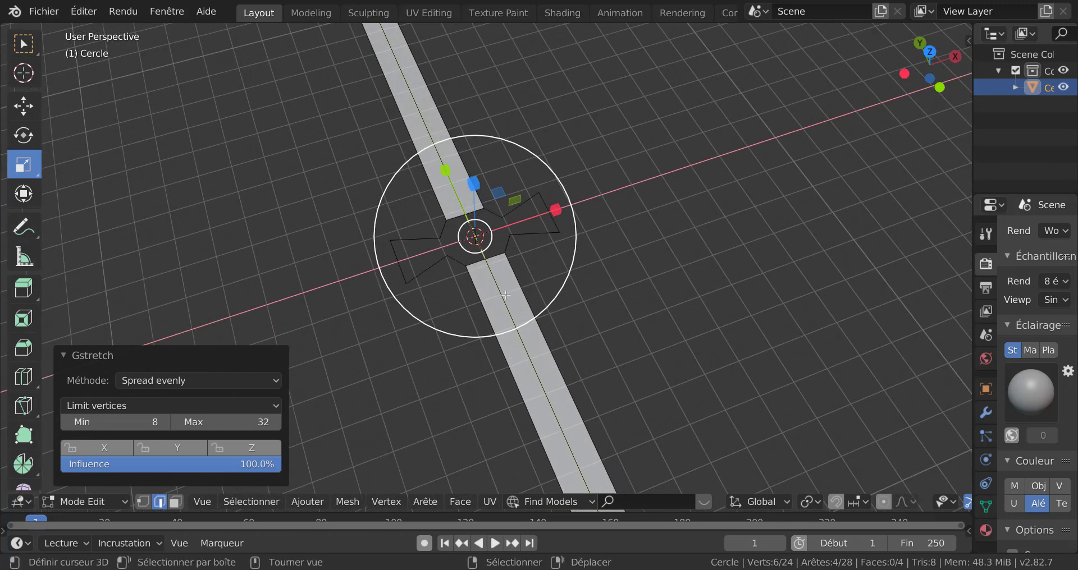
{"action": "left_click", "coordinate": [506, 305]}
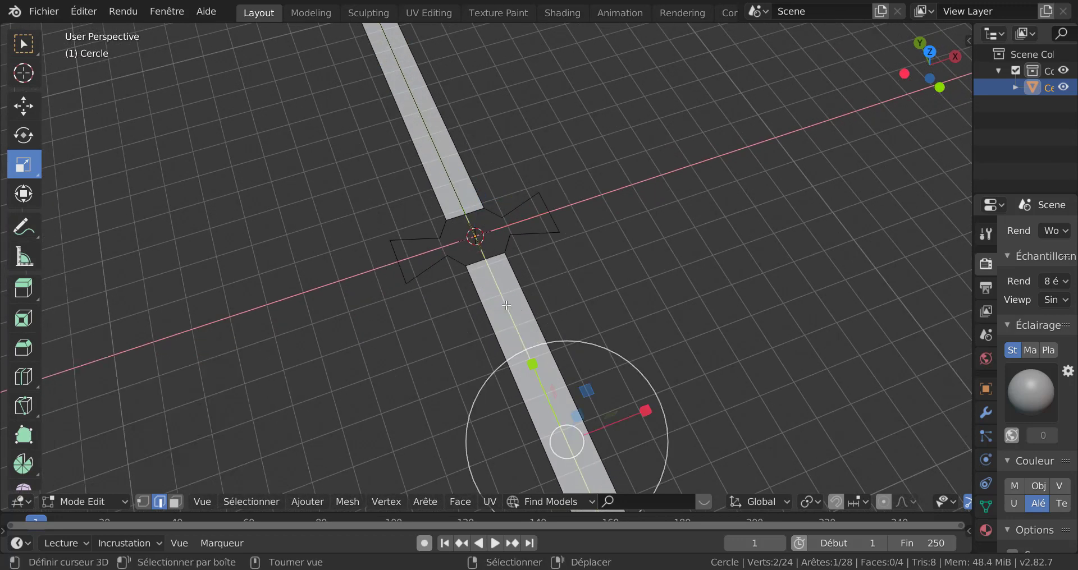
{"action": "left_click", "coordinate": [449, 162], "text": "shift"}
{"action": "key", "text": "x"}
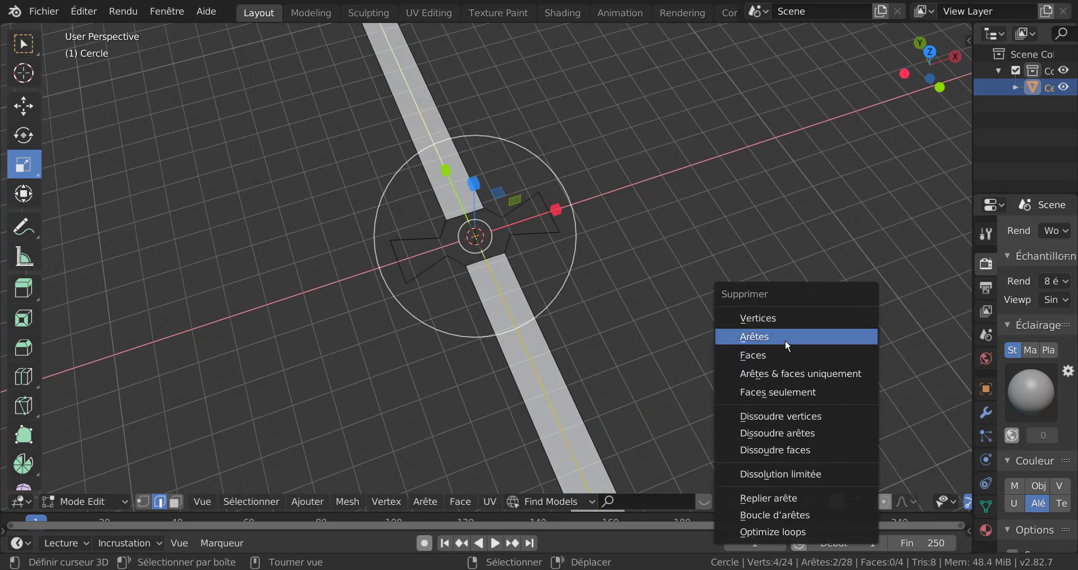
{"action": "left_click", "coordinate": [784, 339]}
- Delete the short horizontal edges closing off both arms where they meet the central circle
{"action": "middle_click_drag", "start_coordinate": [681, 308], "coordinate": [525, 301]}
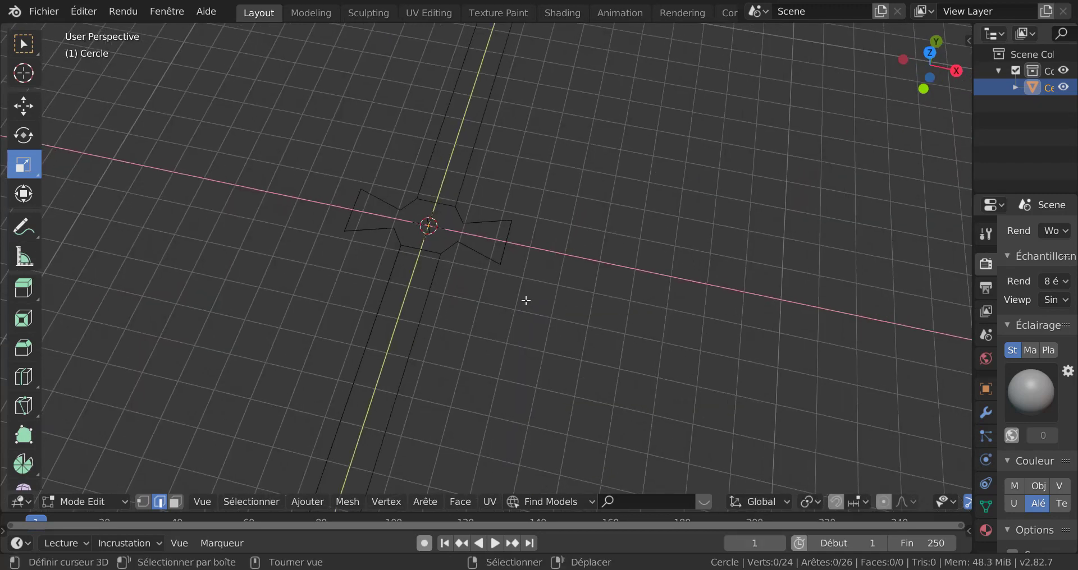
{"action": "left_click", "coordinate": [409, 245]}
{"action": "left_click", "coordinate": [430, 254], "text": "shift"}
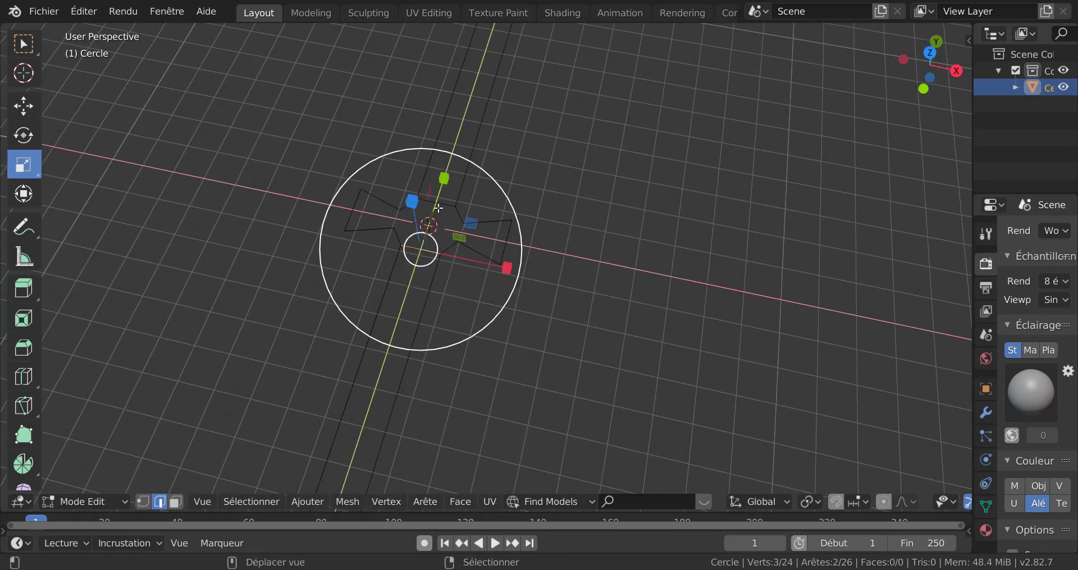
{"action": "left_click", "coordinate": [438, 207], "text": "shift"}
{"action": "left_click", "coordinate": [431, 202], "text": "shift"}
{"action": "key", "text": "x"}
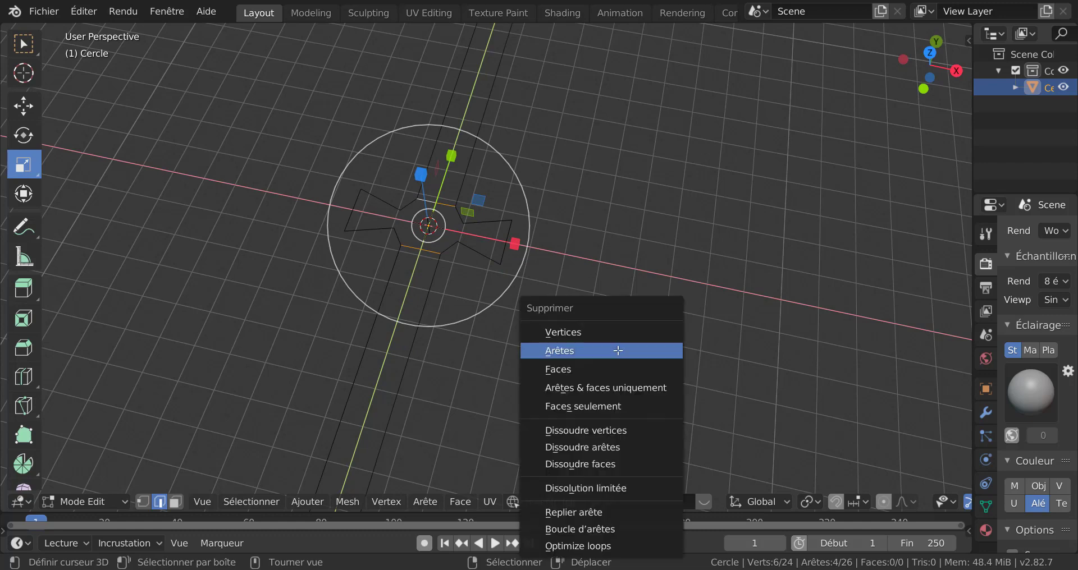
{"action": "left_click", "coordinate": [618, 350]}
- Shorten the upper arm by moving its two end edges -4.42 m along Y
{"action": "middle_click_drag", "start_coordinate": [577, 345], "coordinate": [753, 134]}
{"action": "left_click", "coordinate": [784, 120]}
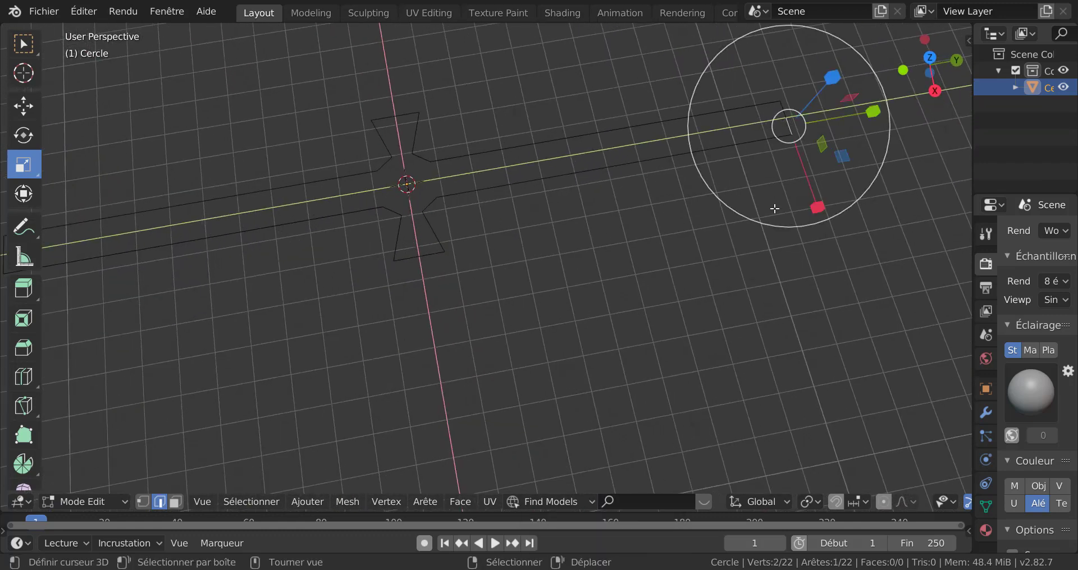
{"action": "left_click", "coordinate": [780, 105], "text": "shift"}
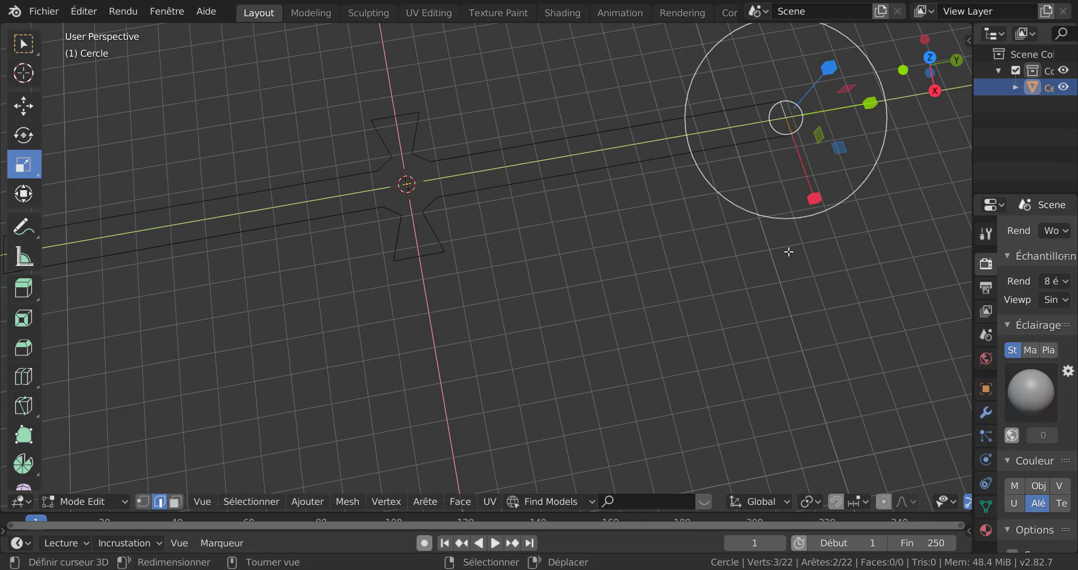
{"action": "key", "text": "g"}
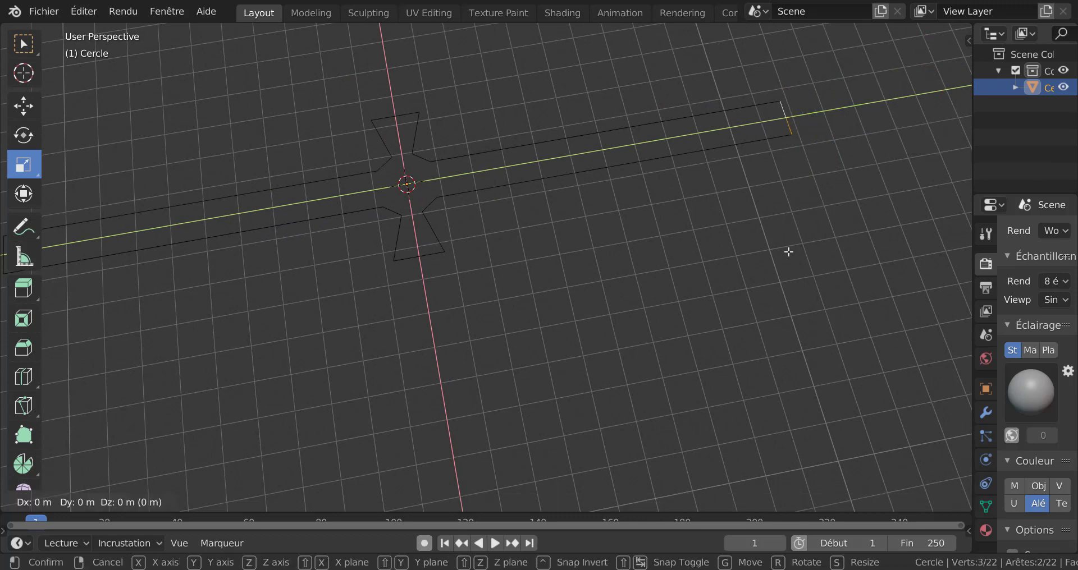
{"action": "key", "text": "y"}
{"action": "left_click", "coordinate": [637, 271]}
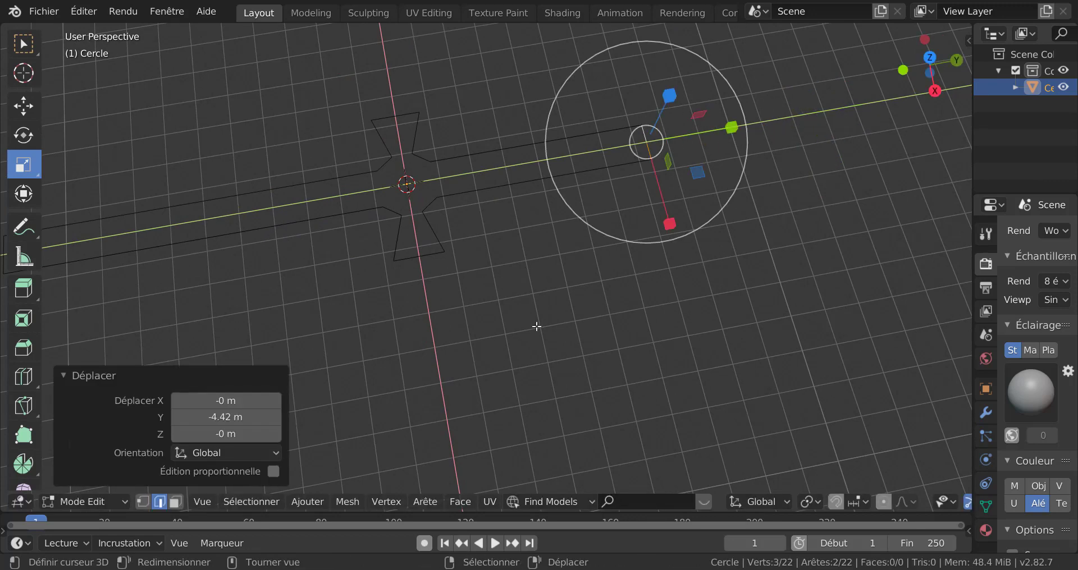
{"action": "middle_click_drag", "start_coordinate": [537, 325], "coordinate": [649, 323]}
{"action": "scroll", "coordinate": [652, 265], "scroll_direction": "down", "scroll_amount": 3}
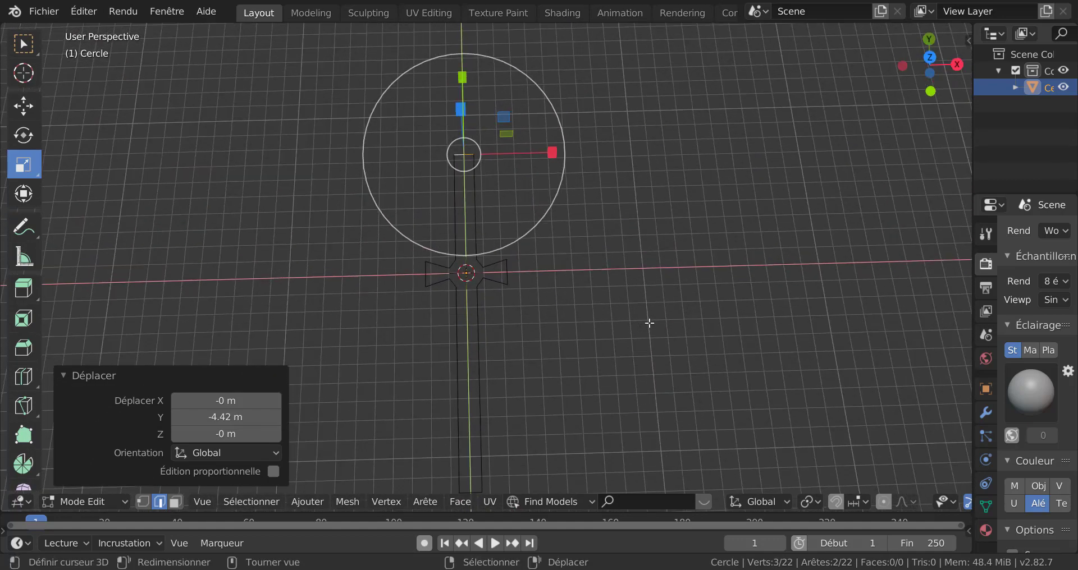
- Select the whole outline and bisect it horizontally near the lower arm's end, at Y -10 m
{"action": "key", "text": "a"}
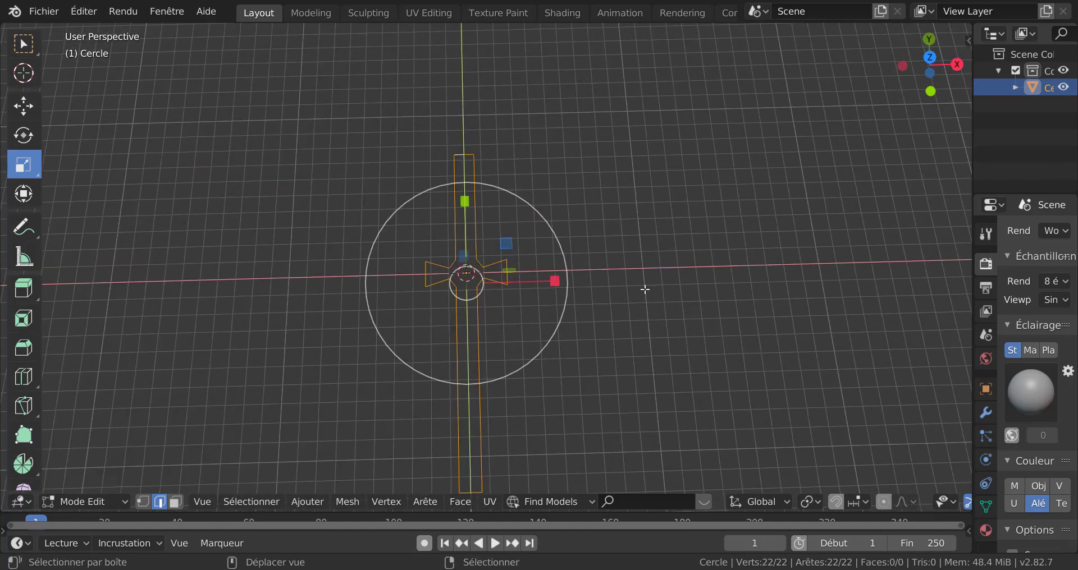
{"action": "middle_click_drag", "start_coordinate": [642, 286], "coordinate": [656, 228], "text": "shift"}
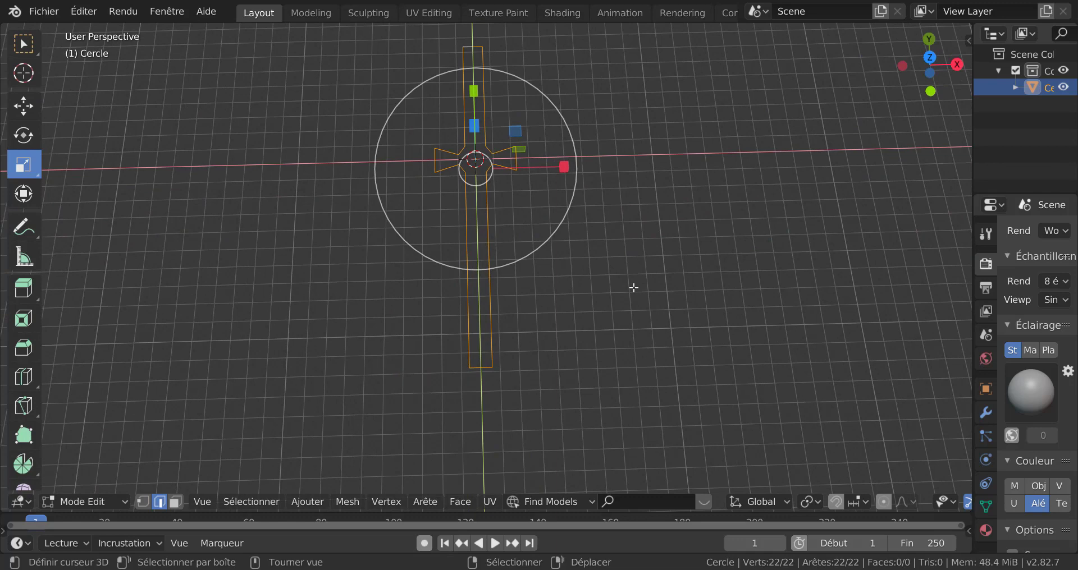
{"action": "key", "text": "KP_7"}
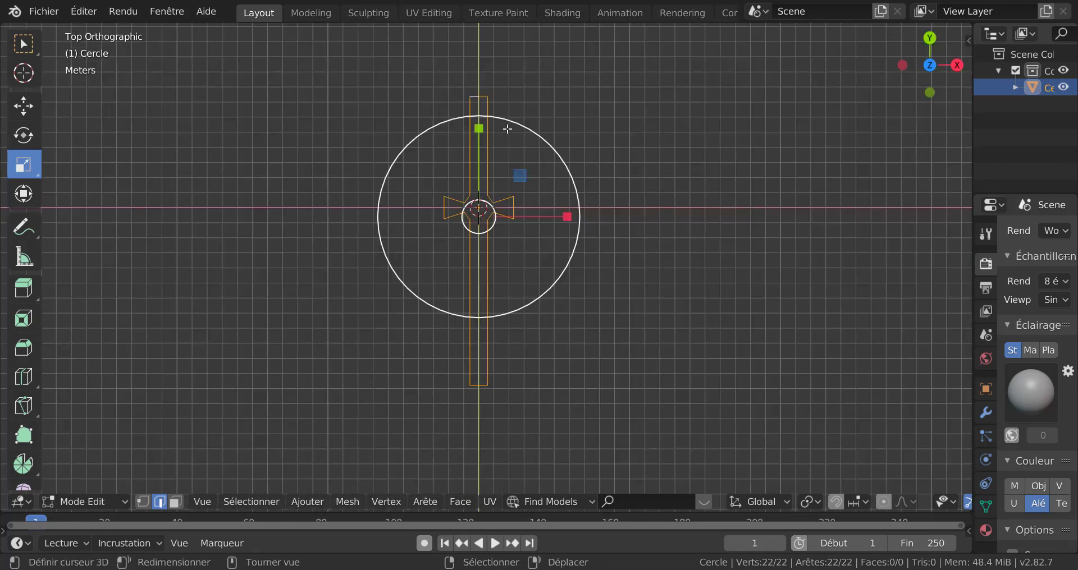
{"action": "middle_click_drag", "start_coordinate": [544, 372], "coordinate": [534, 354], "text": "shift"}
{"action": "scroll", "coordinate": [466, 392], "scroll_direction": "up", "scroll_amount": 1}
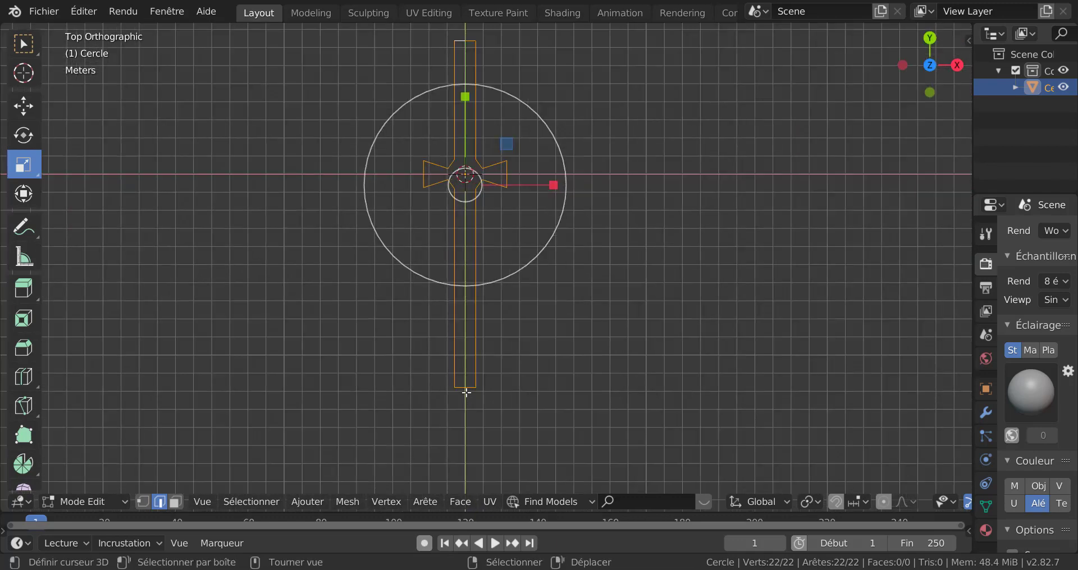
{"action": "scroll", "coordinate": [496, 365], "scroll_direction": "down", "scroll_amount": 3, "text": "shift"}
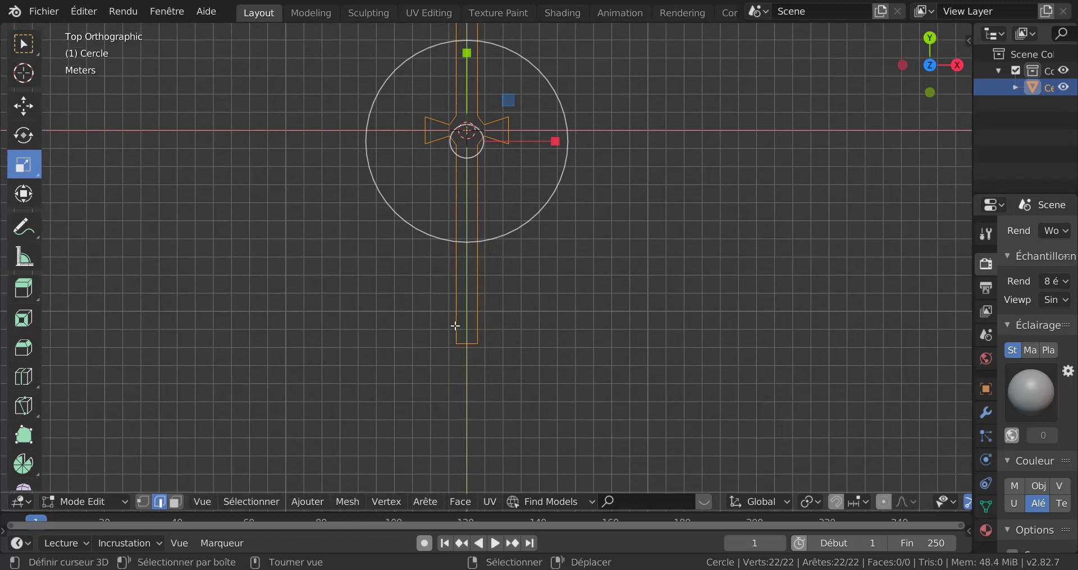
{"action": "scroll", "coordinate": [478, 382], "scroll_direction": "up", "scroll_amount": 3}
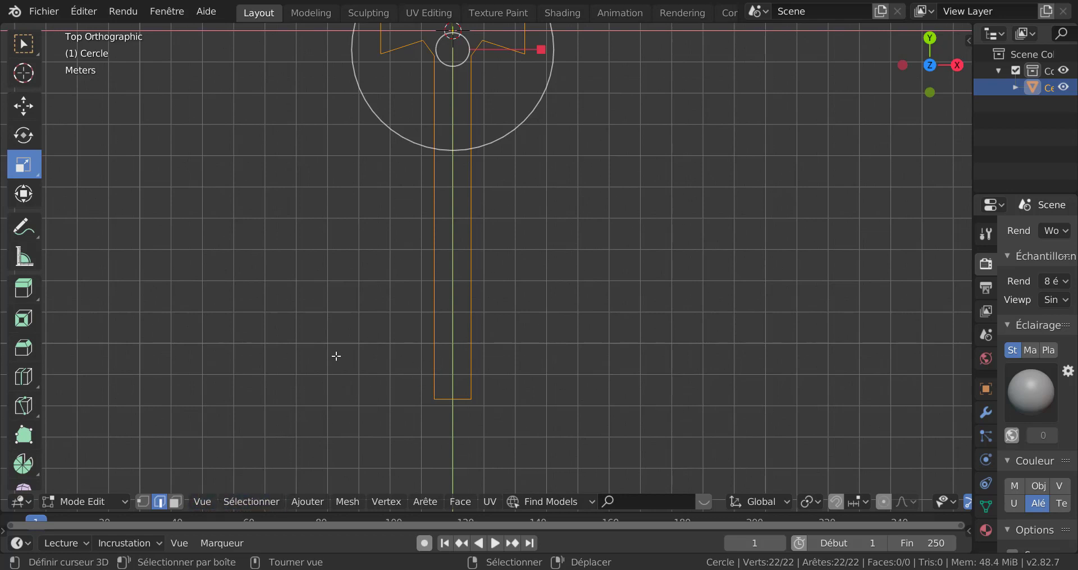
{"action": "key", "text": "q"}
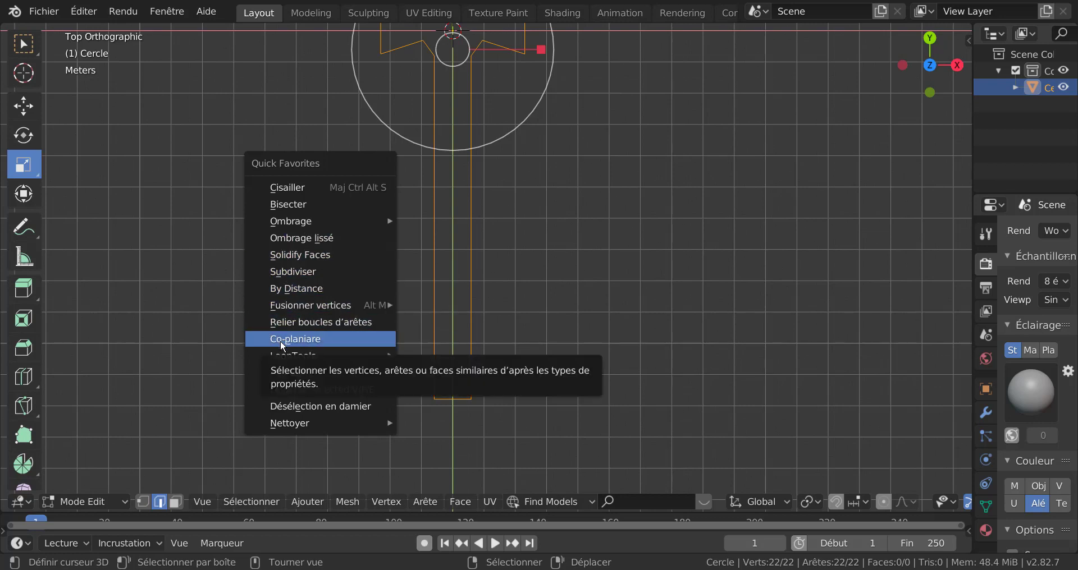
{"action": "left_click", "coordinate": [283, 206]}
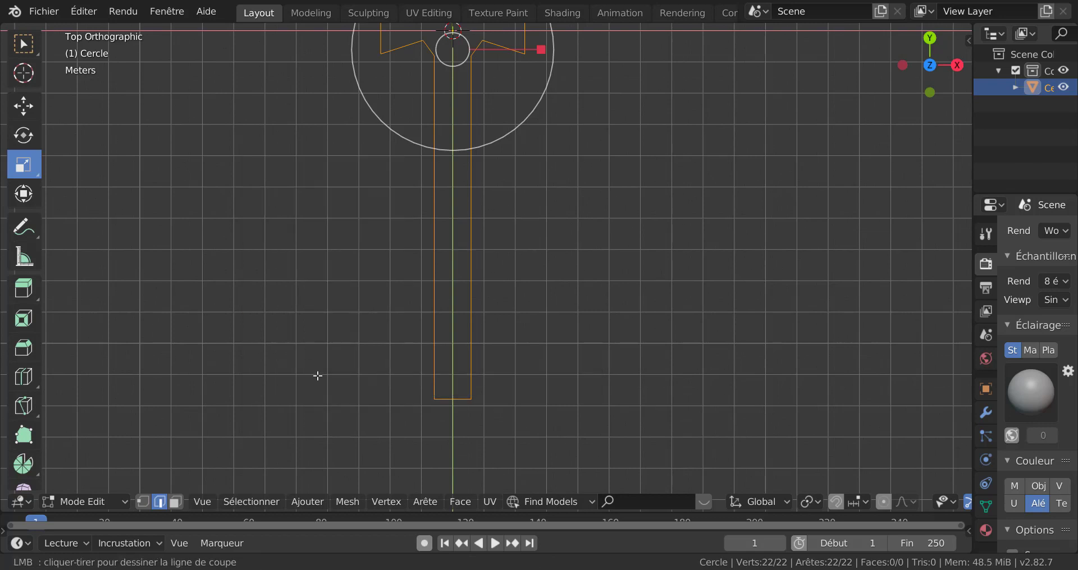
{"action": "left_click_drag", "start_coordinate": [329, 344], "coordinate": [584, 344]}
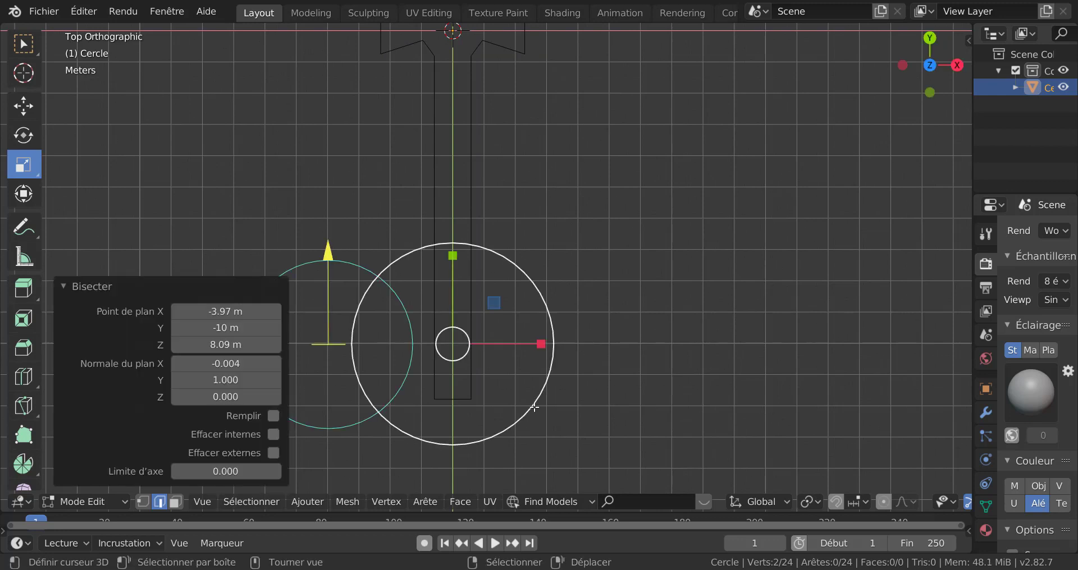
- Fill a face between the two side edges below the cut at the lower arm's end
{"action": "left_click", "coordinate": [436, 372]}
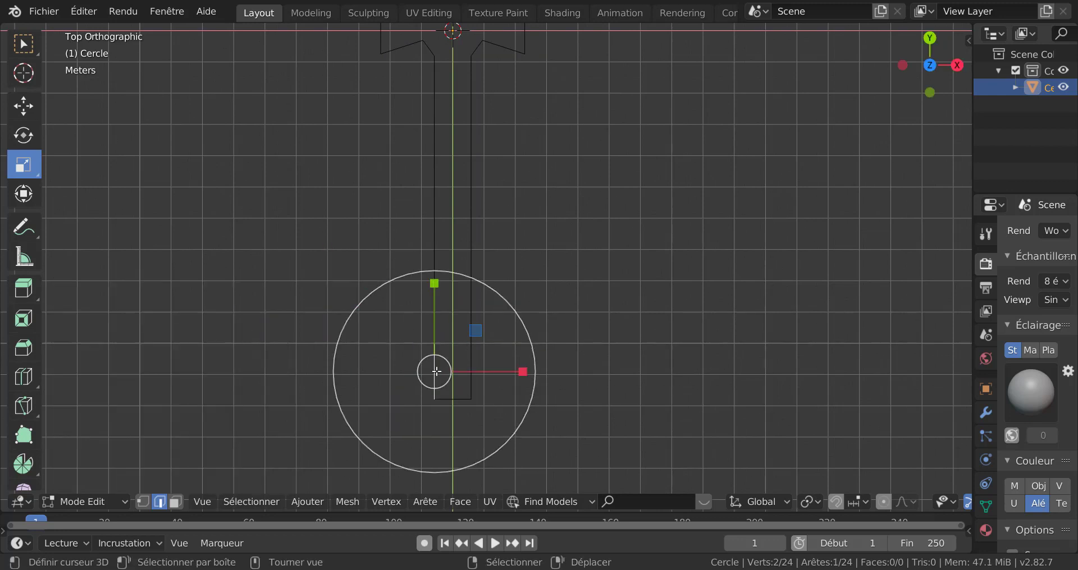
{"action": "left_click", "coordinate": [470, 382], "text": "shift"}
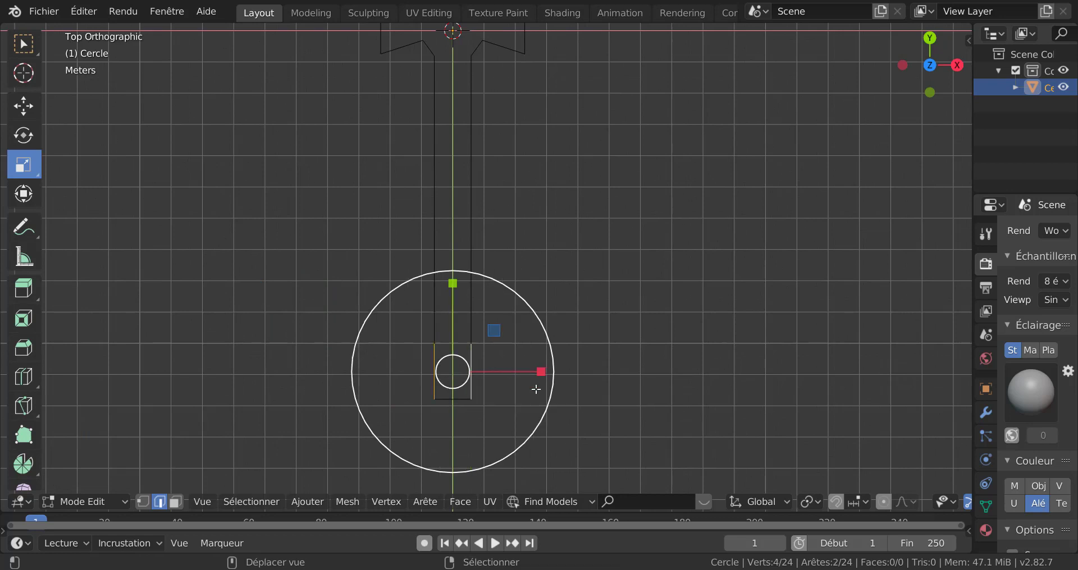
{"action": "key", "text": "f"}
{"action": "left_click", "coordinate": [595, 443]}
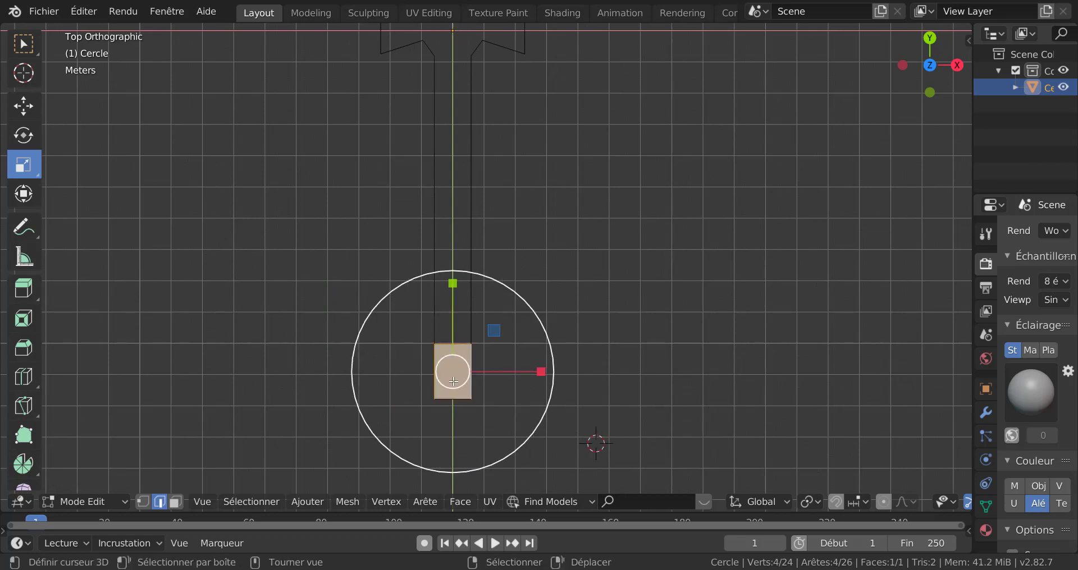
- Add three evenly spaced horizontal loop cuts across the new end face without sliding them
{"action": "key", "text": "ctrl+r"}
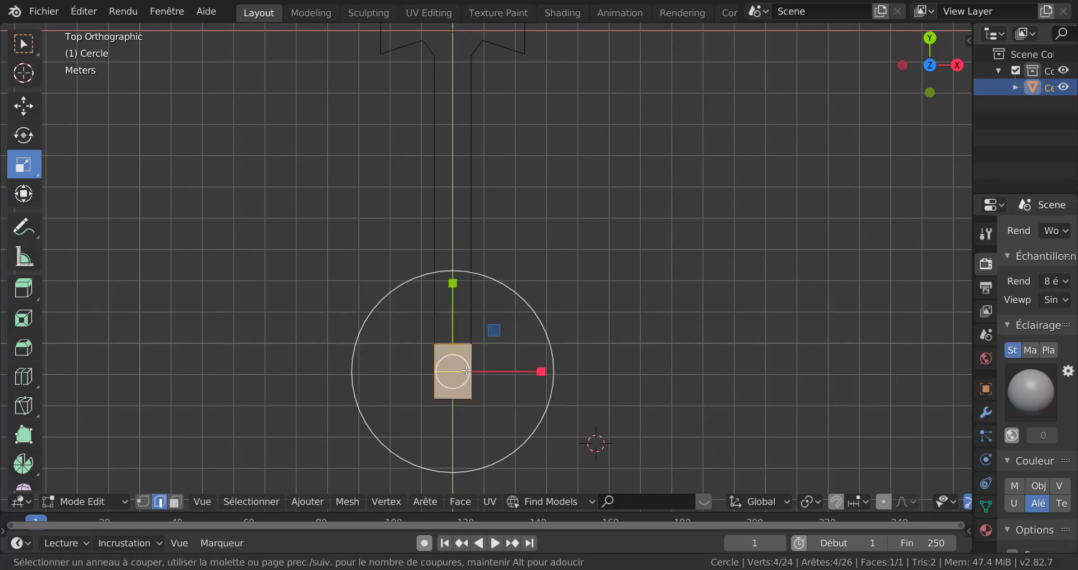
{"action": "scroll", "coordinate": [466, 371], "scroll_direction": "up", "scroll_amount": 3}
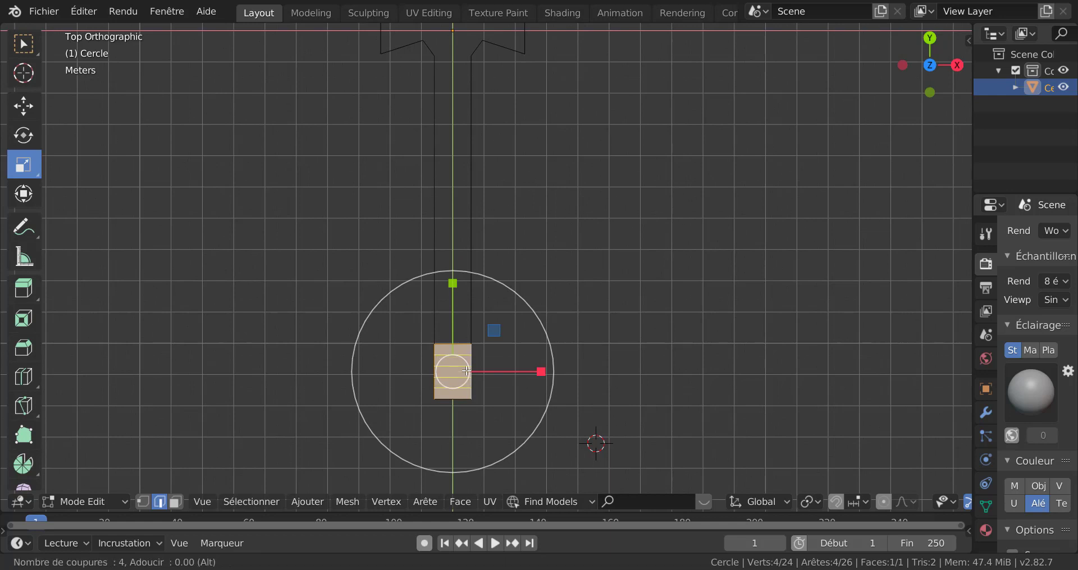
{"action": "scroll", "coordinate": [467, 371], "scroll_direction": "down", "scroll_amount": 1}
{"action": "left_click", "coordinate": [466, 371]}
{"action": "right_click", "coordinate": [467, 371]}
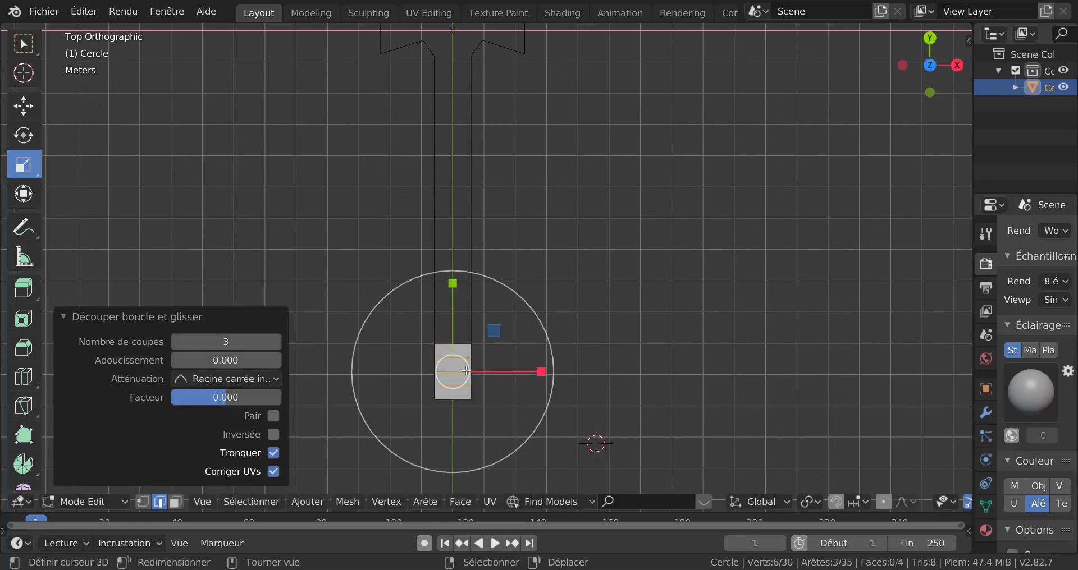
{"action": "scroll", "coordinate": [456, 442], "scroll_direction": "up", "scroll_amount": 2}
{"action": "middle_click_drag", "start_coordinate": [507, 409], "coordinate": [535, 328], "text": "shift"}
{"action": "scroll", "coordinate": [535, 329], "scroll_direction": "up", "scroll_amount": 3}
{"action": "right_click", "coordinate": [458, 349]}
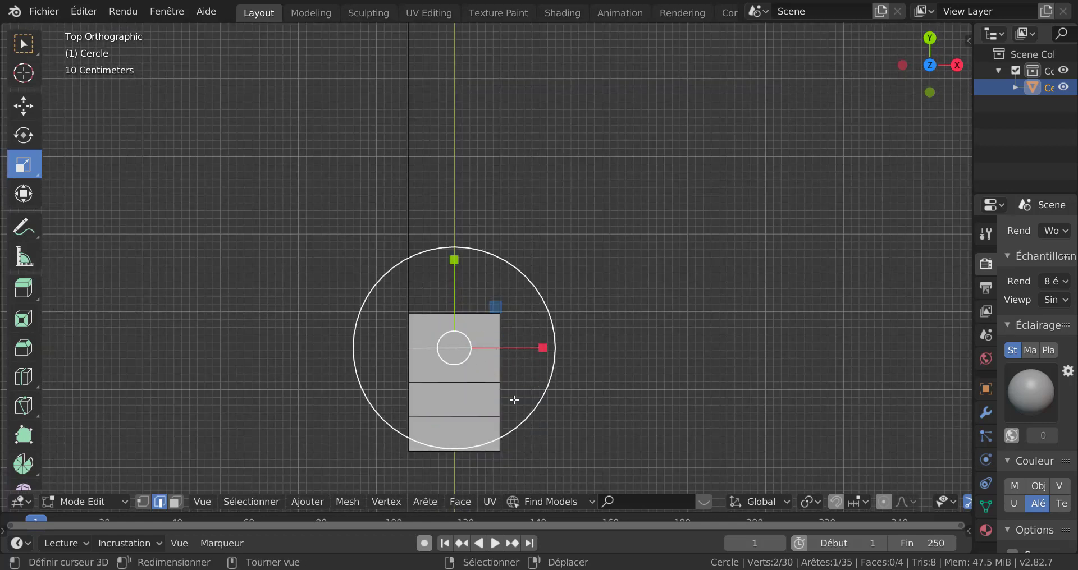
{"action": "right_click", "coordinate": [477, 448], "text": "shift"}
{"action": "left_click_drag", "start_coordinate": [557, 457], "coordinate": [623, 453]}
{"action": "key", "text": "ctrl+z"}
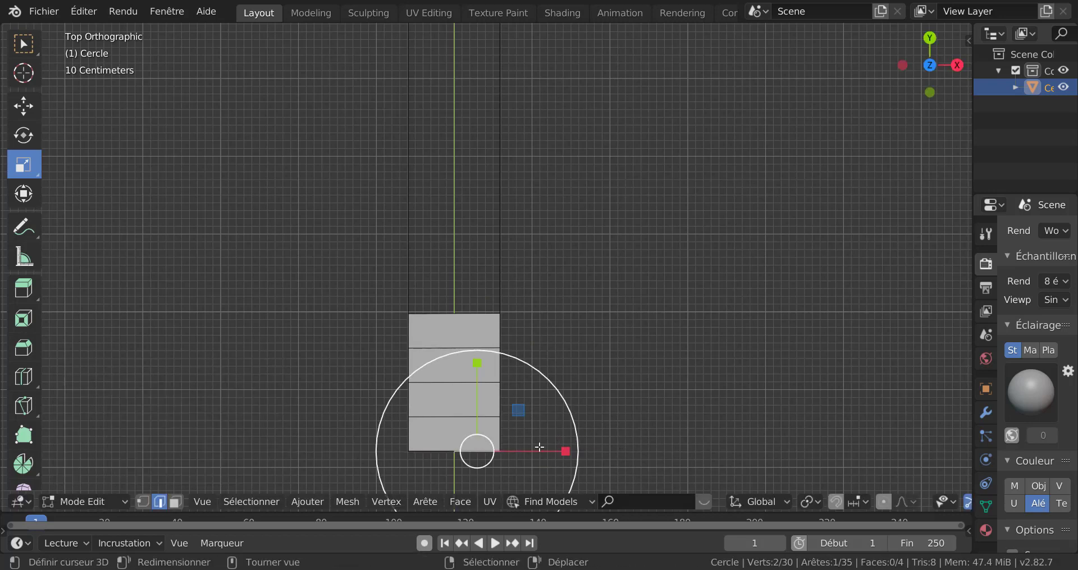
- Widen the end face's bottom edges by 1.7 along X and its three loop-cut edges similarly, the uppermost by 1.619
{"action": "middle_click_drag", "start_coordinate": [451, 445], "coordinate": [470, 359], "text": "shift"}
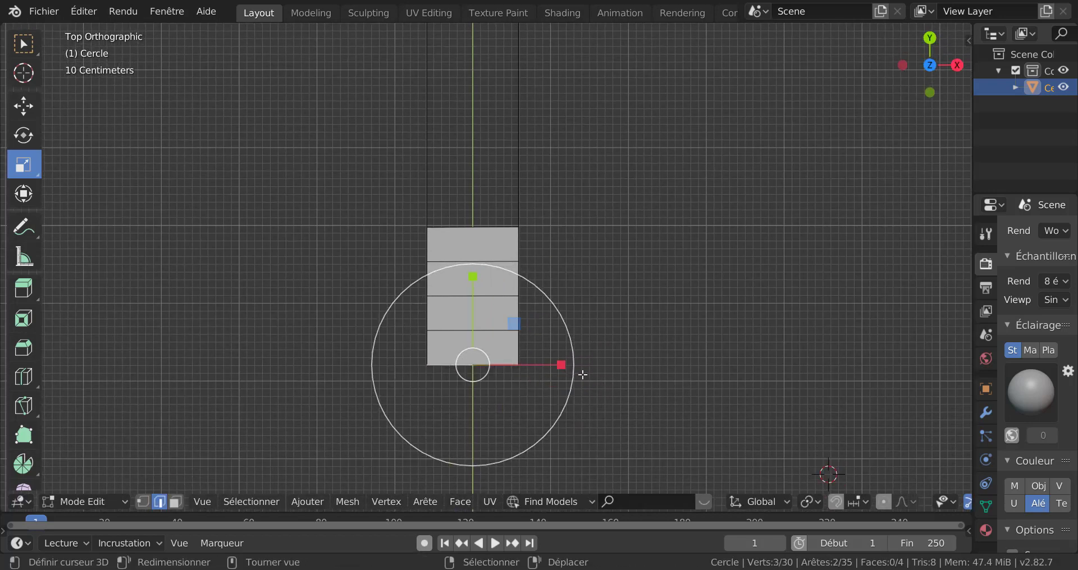
{"action": "left_click_drag", "start_coordinate": [582, 365], "coordinate": [633, 370]}
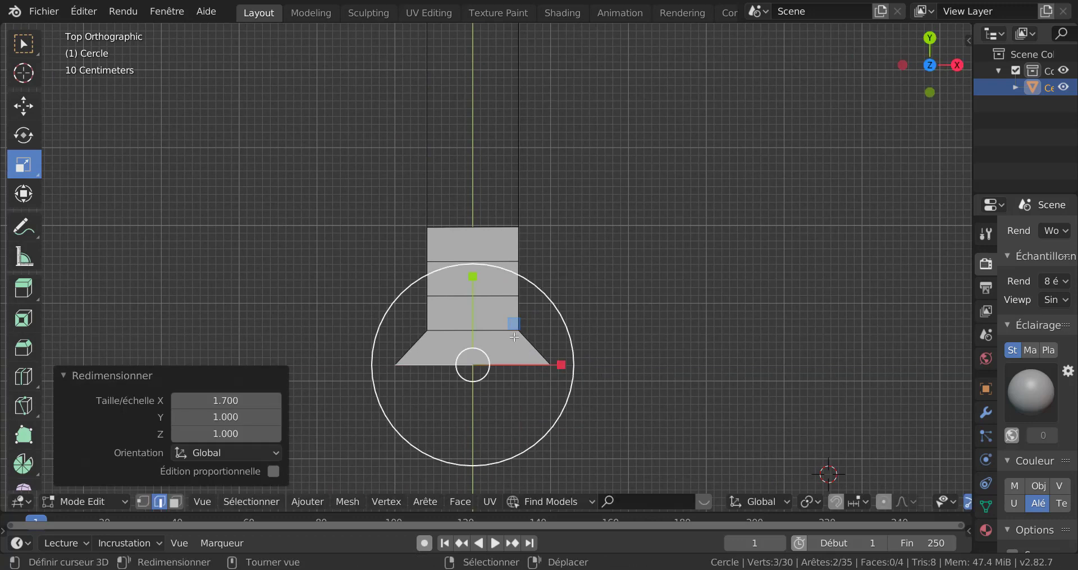
{"action": "left_click", "coordinate": [512, 331]}
{"action": "left_click_drag", "start_coordinate": [560, 331], "coordinate": [618, 331]}
{"action": "left_click", "coordinate": [497, 296]}
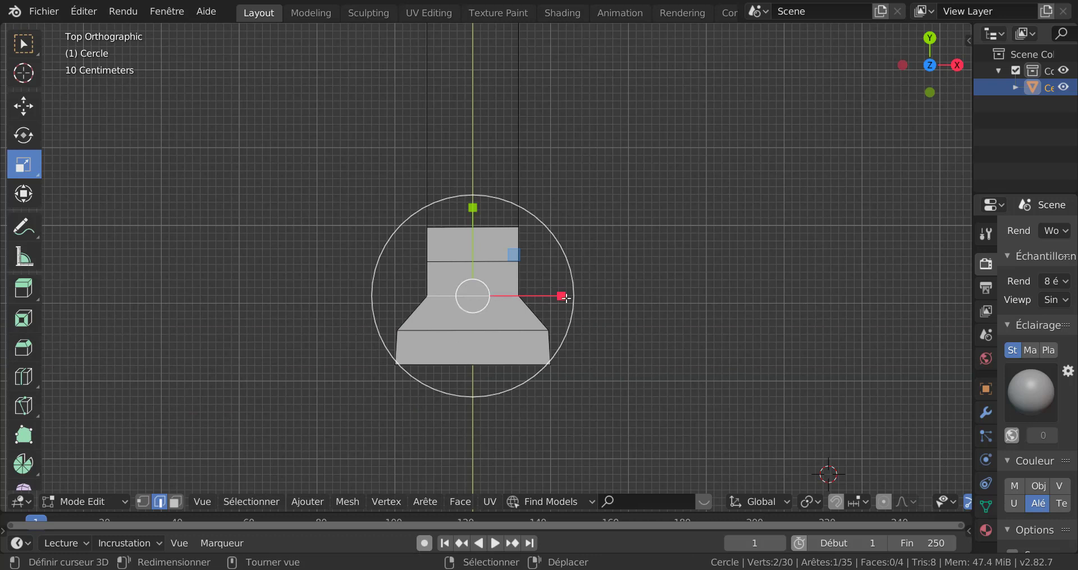
{"action": "left_click_drag", "start_coordinate": [571, 296], "coordinate": [625, 296]}
{"action": "left_click", "coordinate": [478, 262]}
{"action": "left_click_drag", "start_coordinate": [557, 261], "coordinate": [622, 260]}
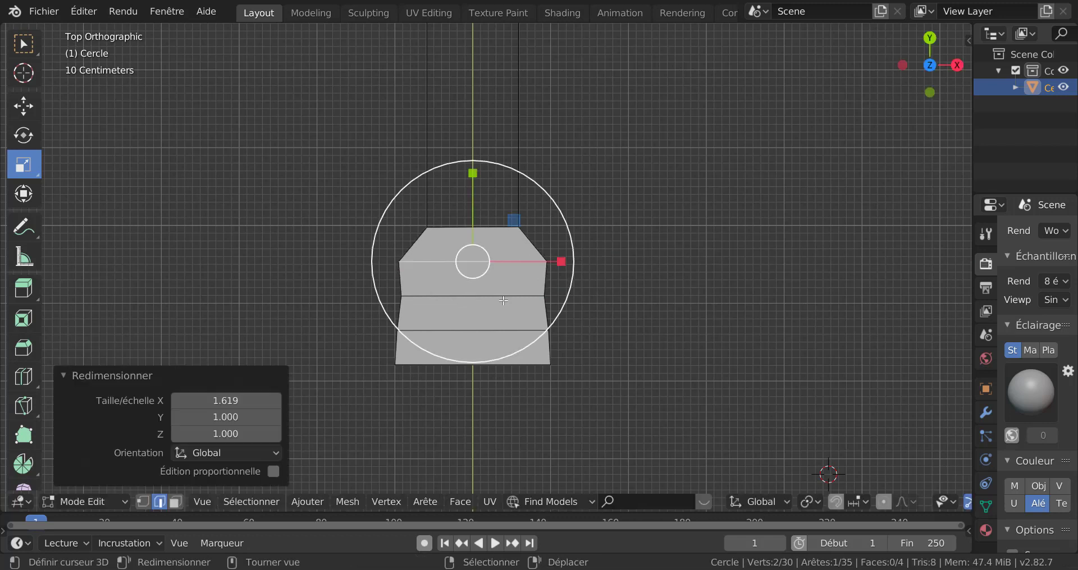
- Widen the middle and lower loop-cut edges further, scale the bottom edges by 1.148 to round the flare, and return to Object Mode
{"action": "left_click", "coordinate": [477, 296]}
{"action": "left_click_drag", "start_coordinate": [560, 292], "coordinate": [582, 329]}
{"action": "left_click", "coordinate": [501, 363]}
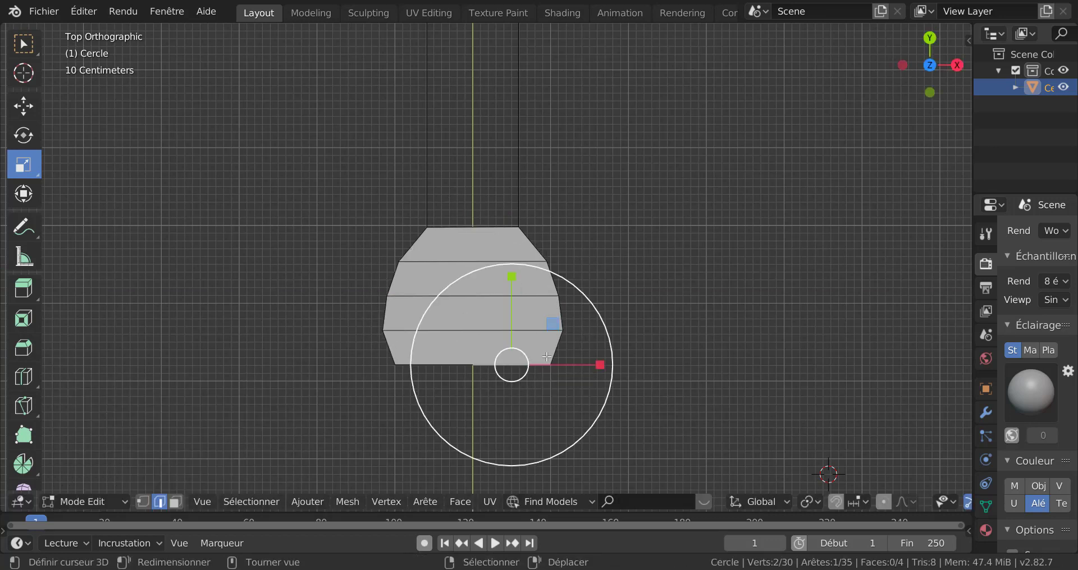
{"action": "left_click", "coordinate": [448, 372], "text": "shift"}
{"action": "left_click_drag", "start_coordinate": [565, 365], "coordinate": [578, 365]}
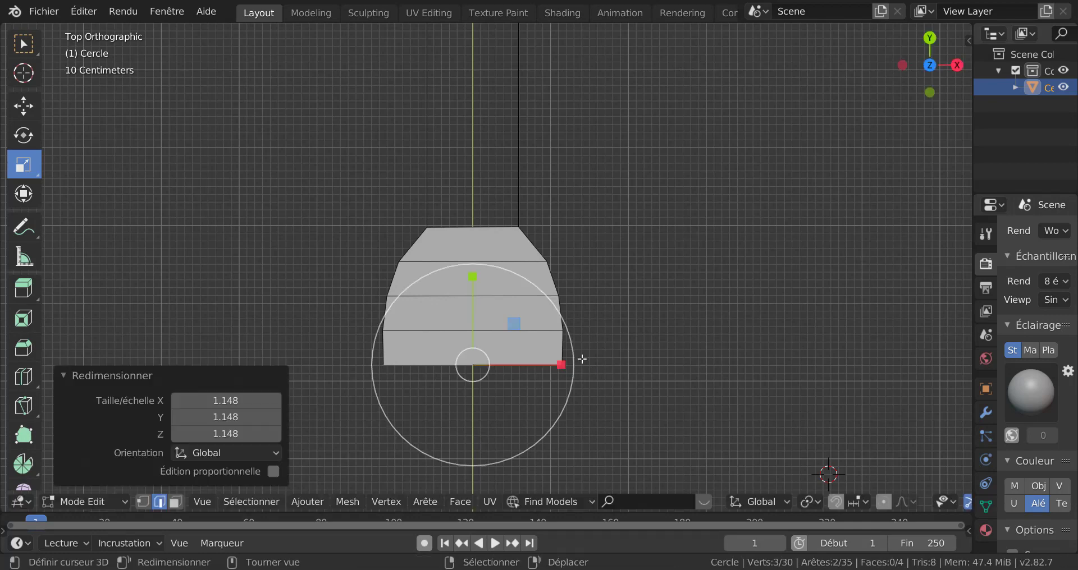
{"action": "scroll", "coordinate": [606, 343], "scroll_direction": "down", "scroll_amount": 3}
{"action": "key", "text": "Tab"}
{"action": "scroll", "coordinate": [615, 362], "scroll_direction": "down", "scroll_amount": 5}
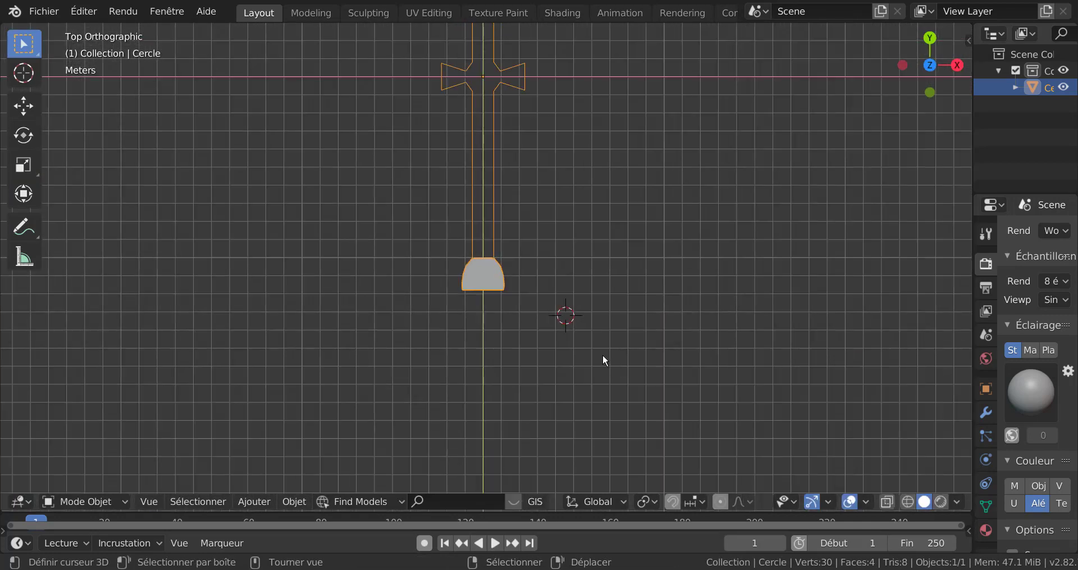
- Delete the three horizontal inner edges across the flared base in Edit Mode, leaving only its outline
{"action": "scroll", "coordinate": [604, 361], "scroll_direction": "up", "scroll_amount": 5}
{"action": "key", "text": "Tab"}
{"action": "scroll", "coordinate": [483, 314], "scroll_direction": "up", "scroll_amount": 3}
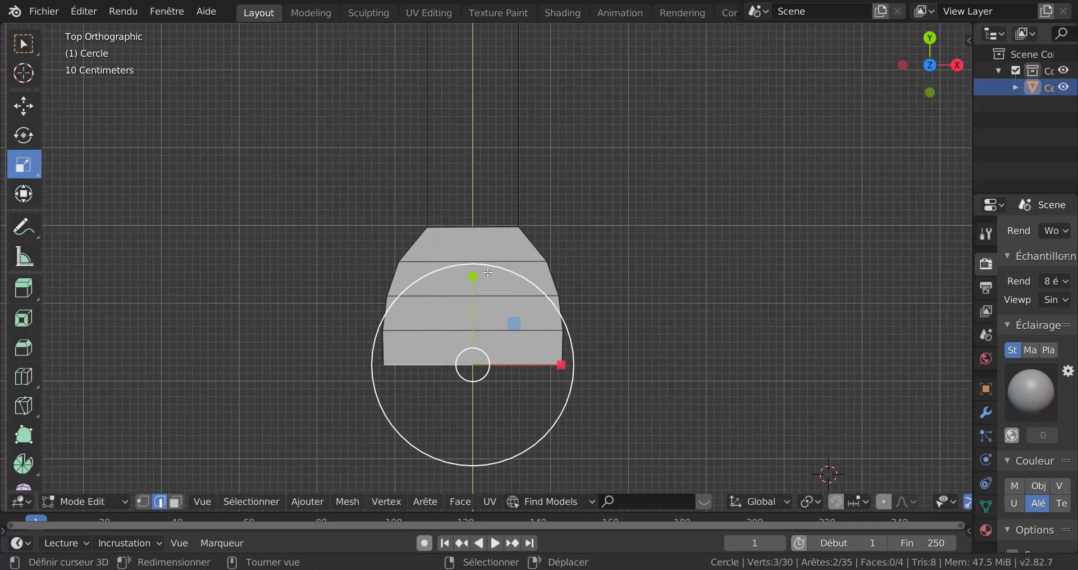
{"action": "left_click", "coordinate": [485, 263]}
{"action": "left_click", "coordinate": [482, 297], "text": "shift"}
{"action": "left_click", "coordinate": [482, 330], "text": "shift"}
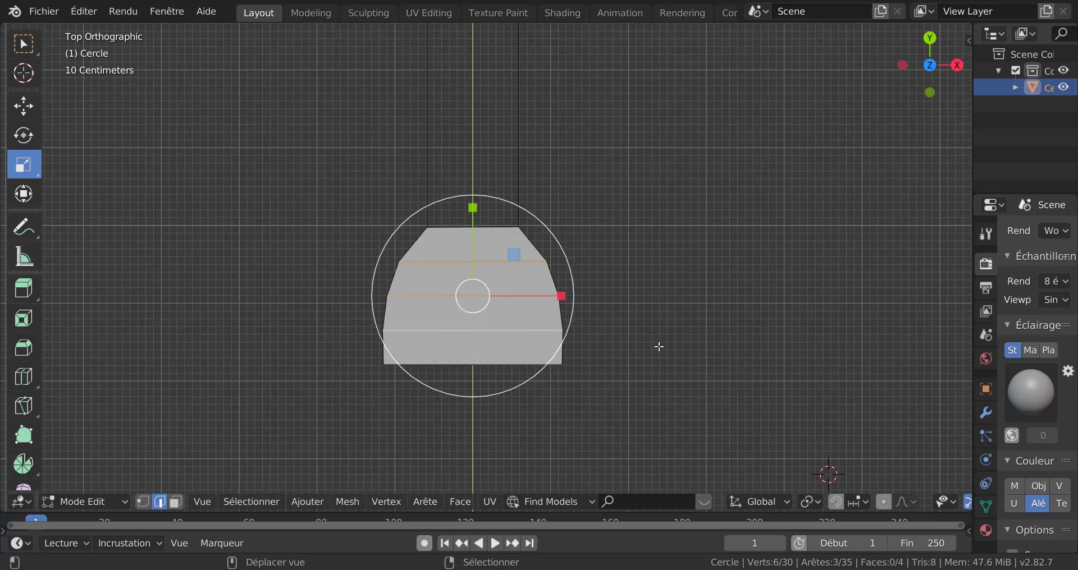
{"action": "key", "text": "x"}
{"action": "left_click", "coordinate": [658, 347]}
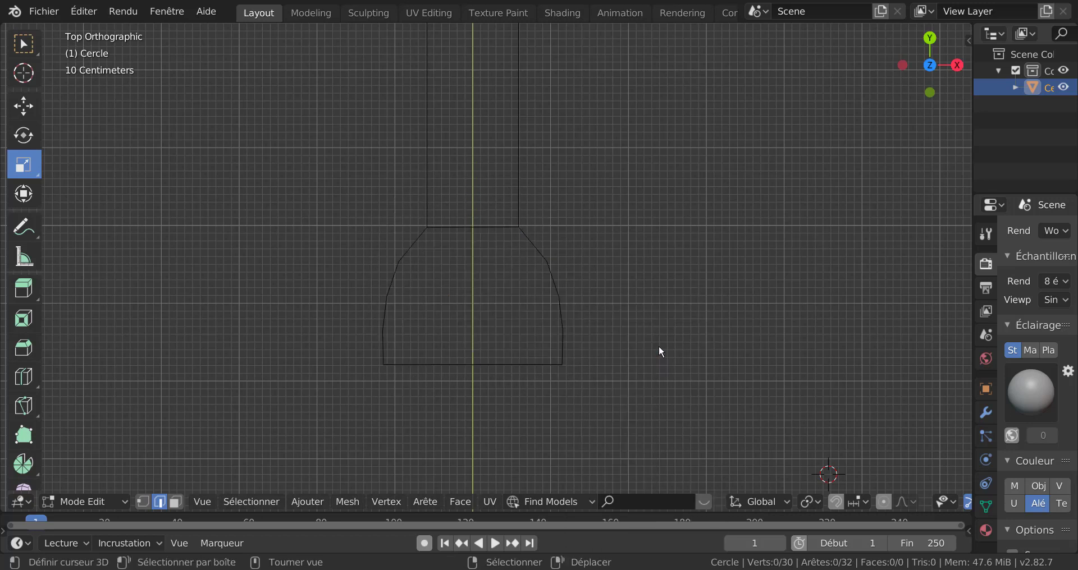
- Delete the horizontal edge separating the lower arm from the flared base and return to Object Mode
{"action": "scroll", "coordinate": [659, 348], "scroll_direction": "down", "scroll_amount": 2}
{"action": "key", "text": "a"}
{"action": "scroll", "coordinate": [654, 354], "scroll_direction": "down", "scroll_amount": 3}
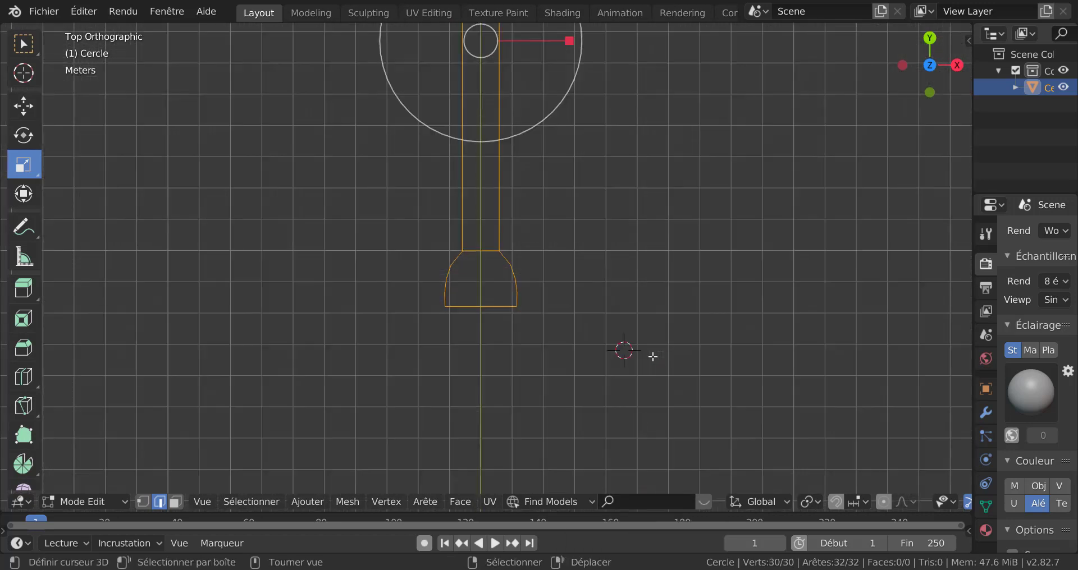
{"action": "scroll", "coordinate": [471, 248], "scroll_direction": "up", "scroll_amount": 3}
{"action": "left_click", "coordinate": [489, 246]}
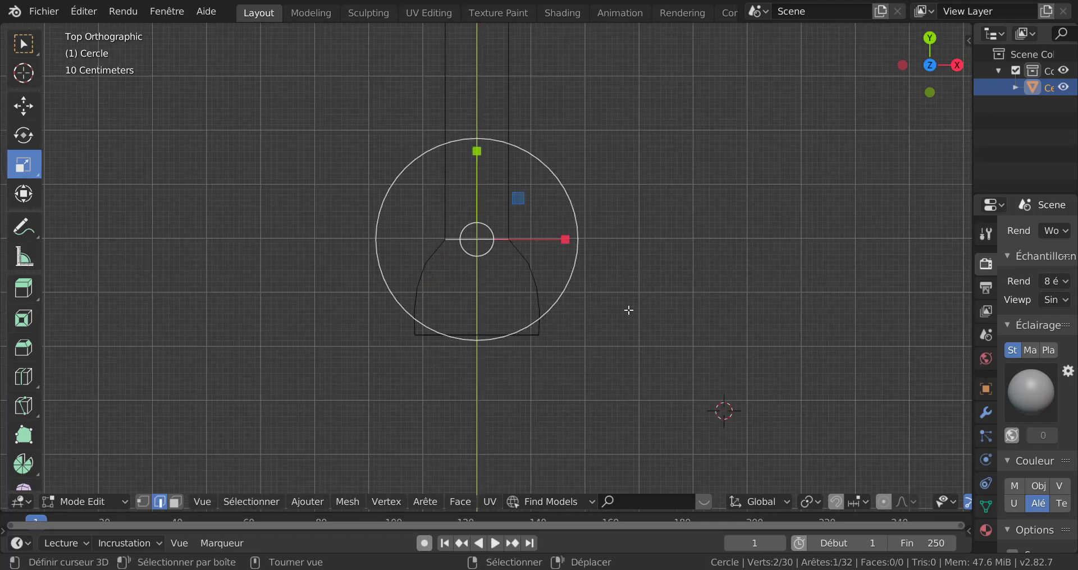
{"action": "key", "text": "x"}
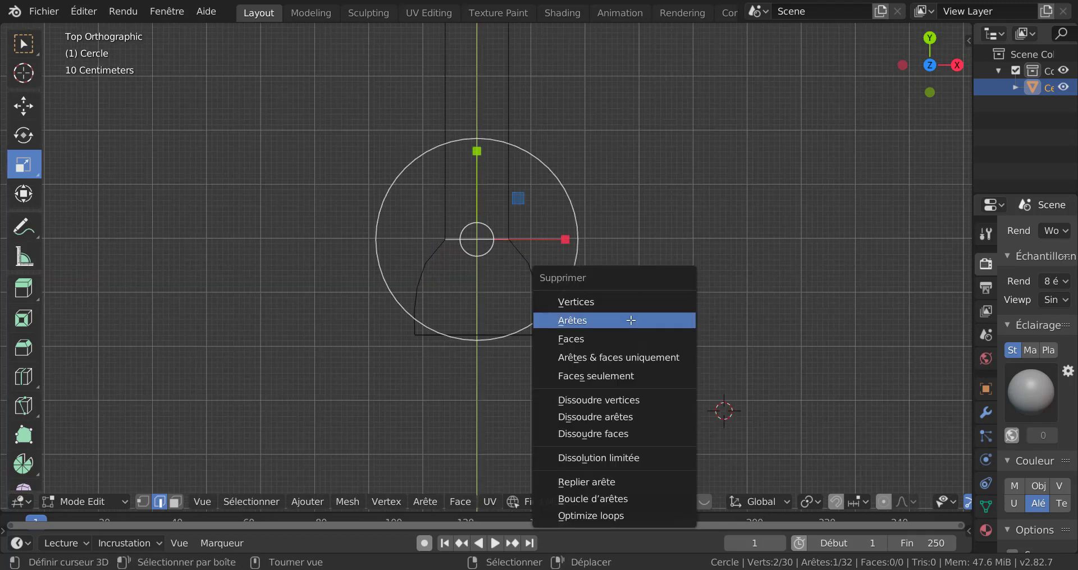
{"action": "left_click", "coordinate": [630, 321]}
{"action": "scroll", "coordinate": [631, 319], "scroll_direction": "down", "scroll_amount": 4}
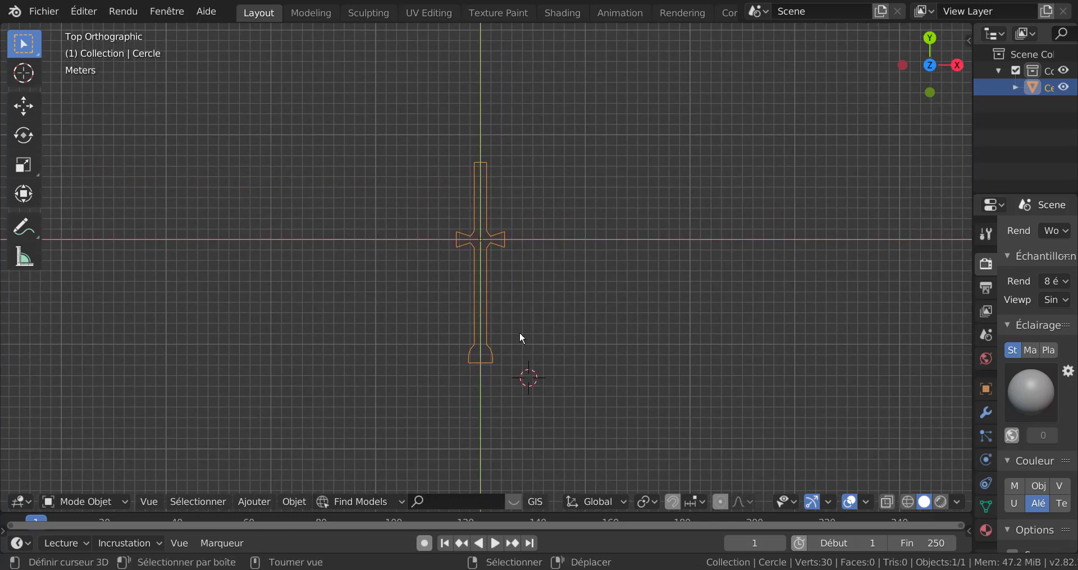
- Rotate the cross outline 90° about the global X axis to stand it upright
{"action": "middle_click_drag", "start_coordinate": [520, 331], "coordinate": [447, 290]}
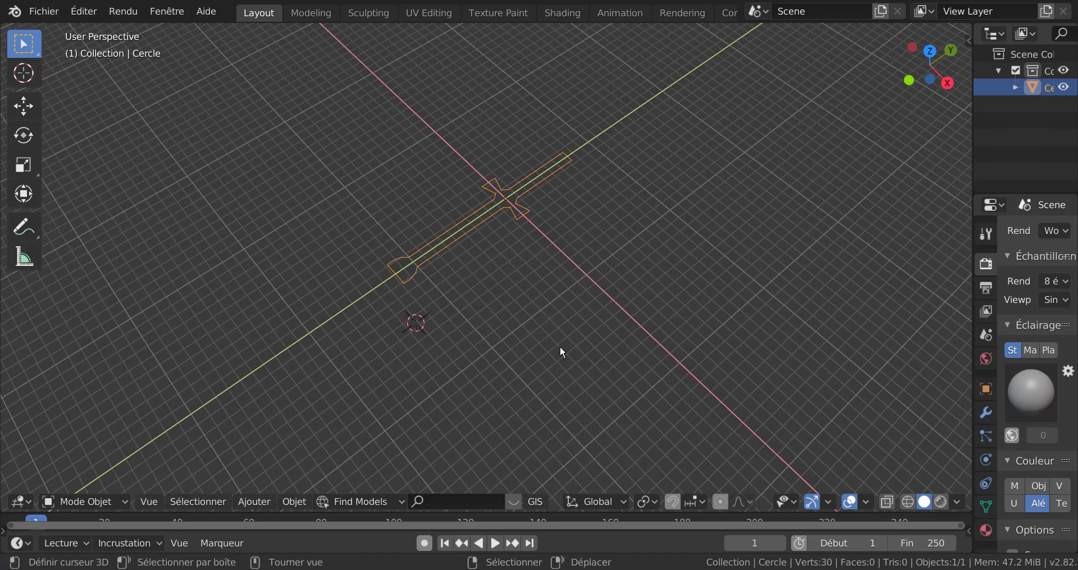
{"action": "key", "text": "r"}
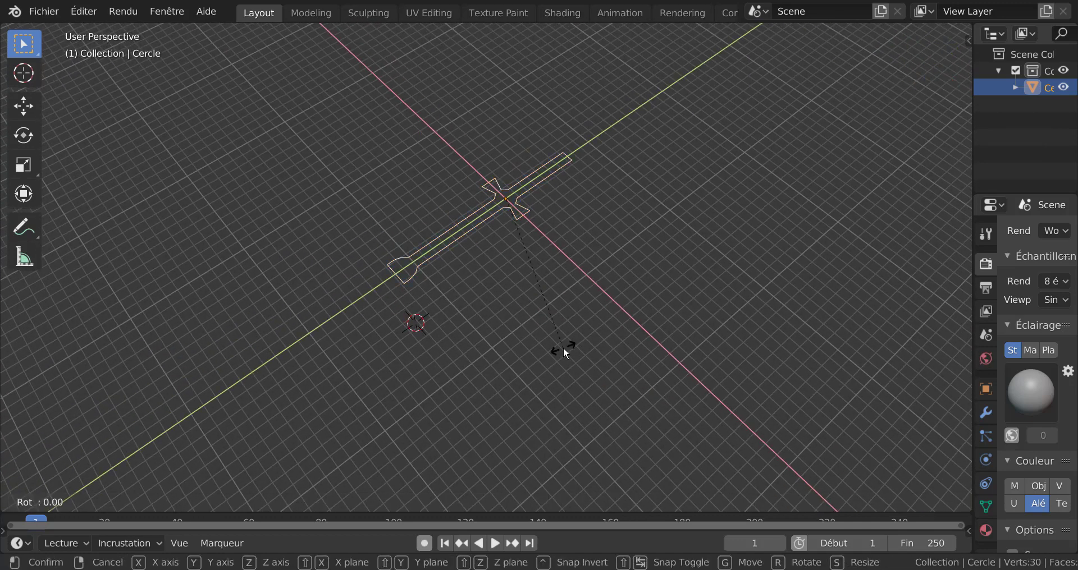
{"action": "type", "text": "x90"}
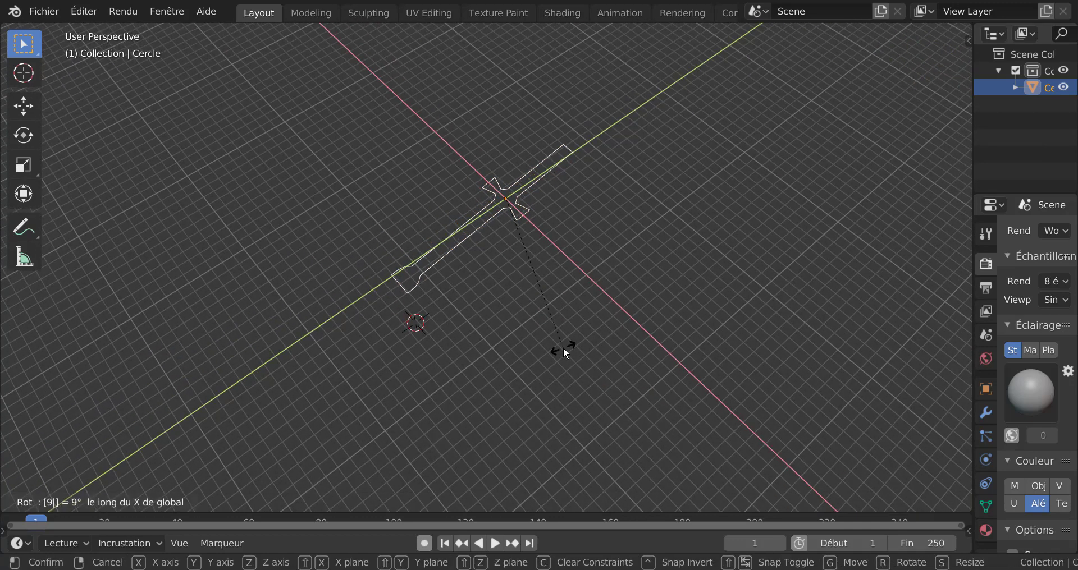
{"action": "key", "text": "Return"}
{"action": "key", "text": "KP_1"}
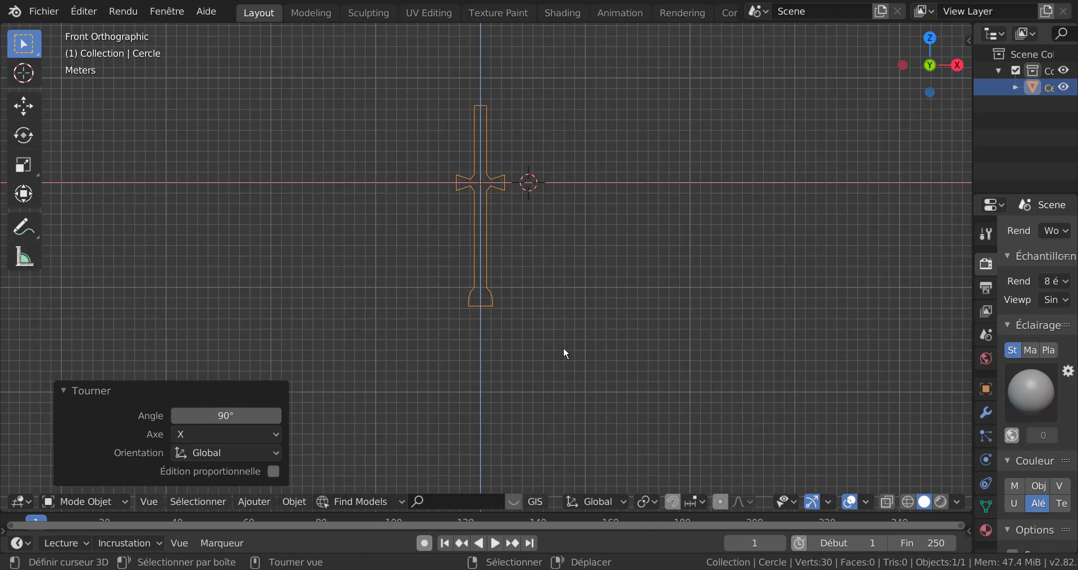
{"action": "key", "text": "KP_5"}
{"action": "middle_click_drag", "start_coordinate": [580, 360], "coordinate": [568, 320]}
{"action": "middle_click_drag", "start_coordinate": [560, 284], "coordinate": [506, 318]}
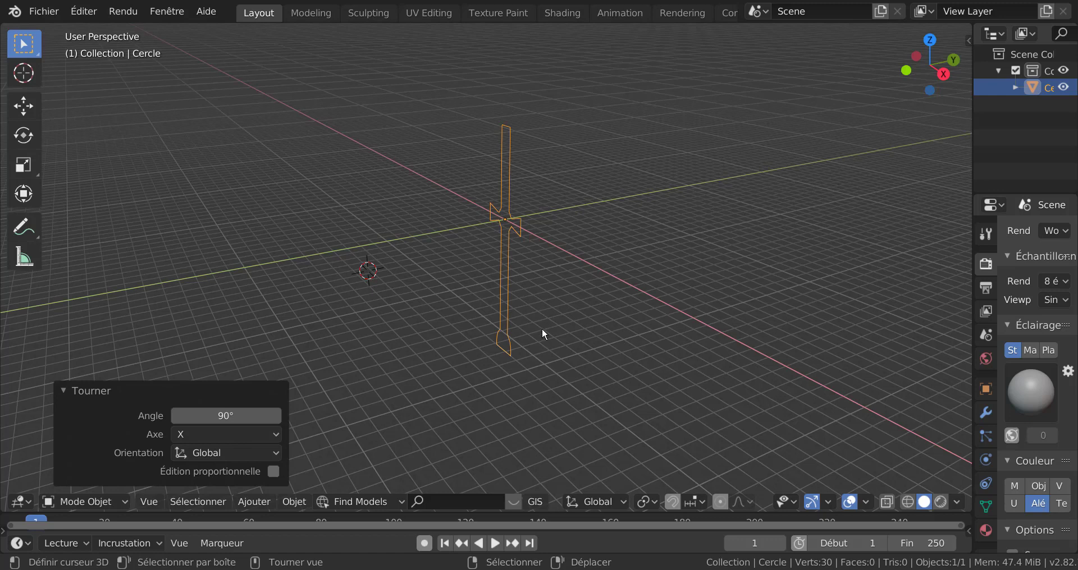
- Extrude the entire cross outline along the Y axis by about 7.41 m in Edit Mode
{"action": "key", "text": "alt+a"}
{"action": "key", "text": "Tab"}
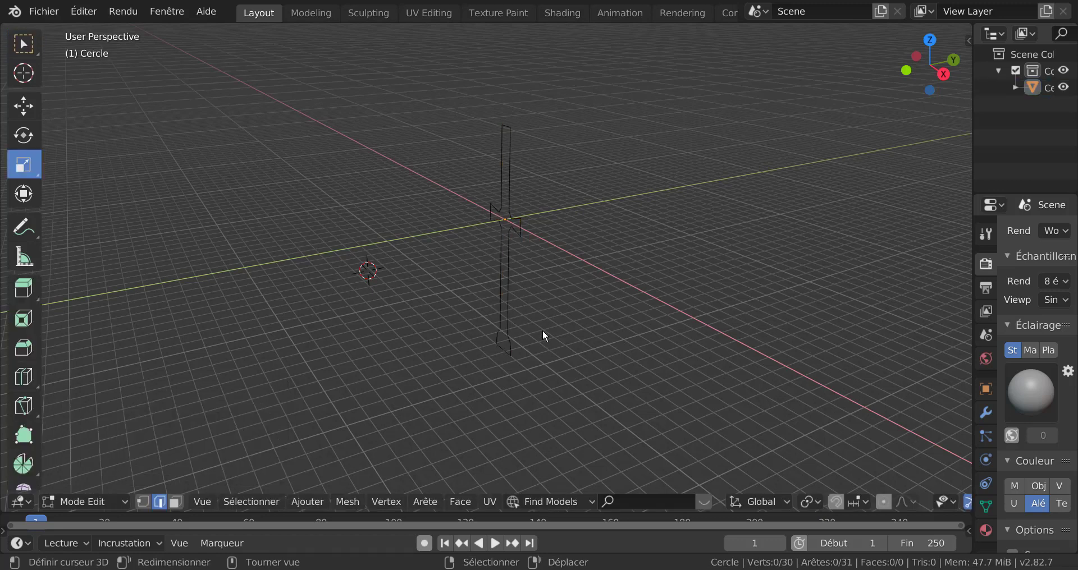
{"action": "key", "text": "a"}
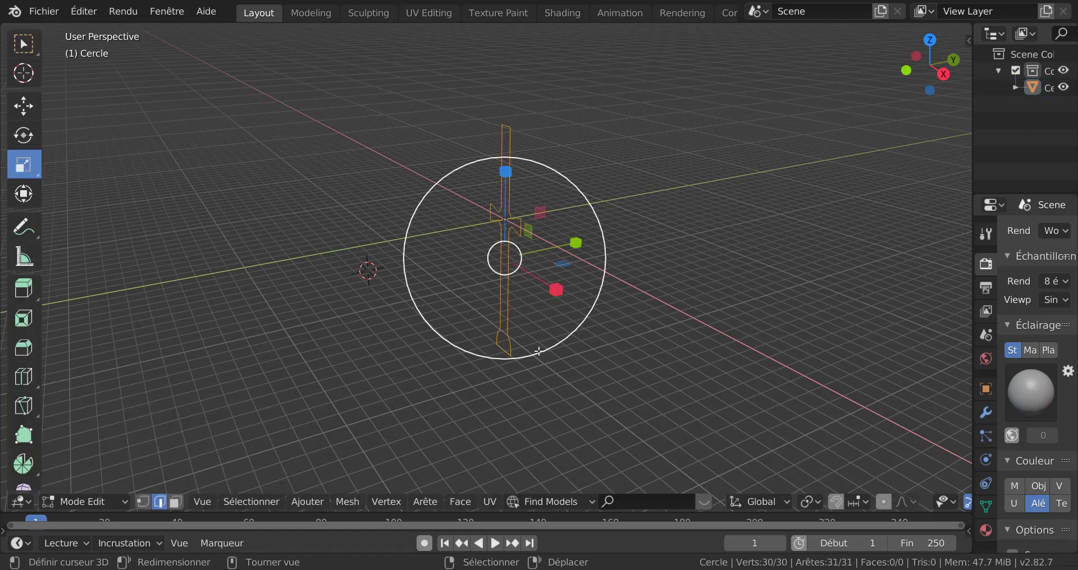
{"action": "key", "text": "e"}
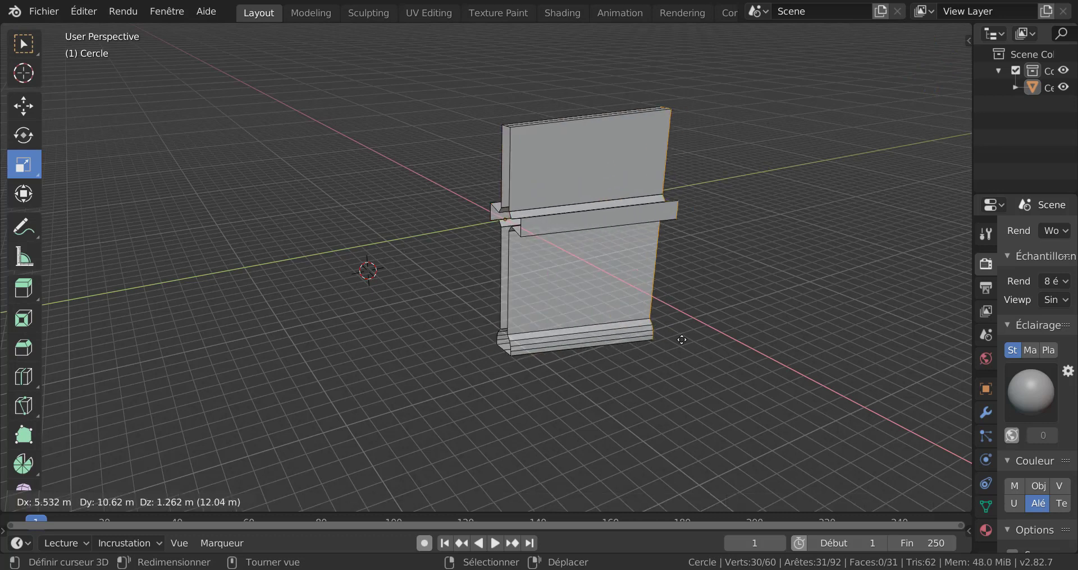
{"action": "key", "text": "y"}
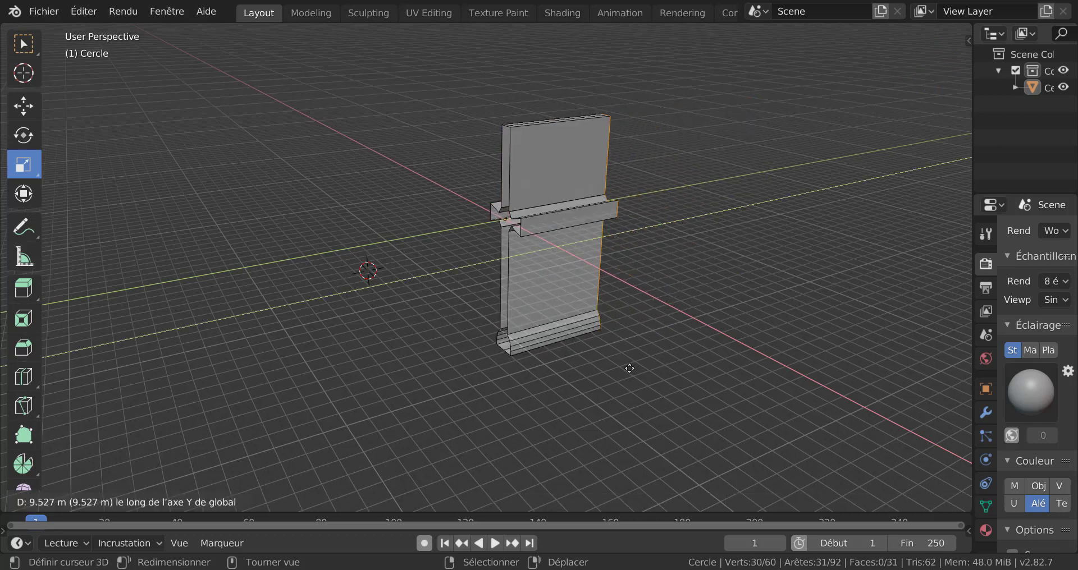
{"action": "left_click", "coordinate": [616, 379]}
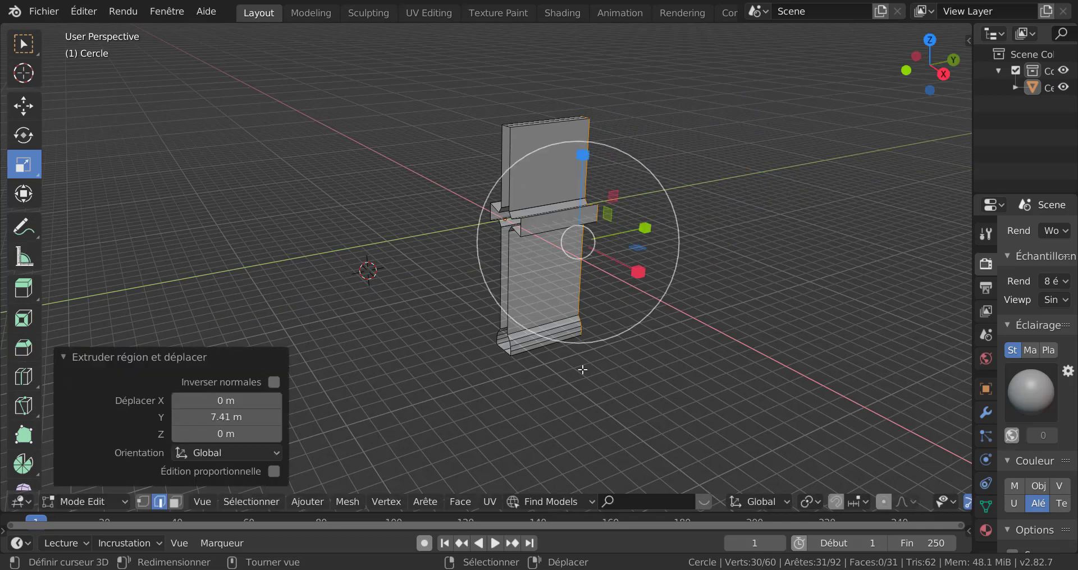
- Try to rip the mesh along the lengthwise middle edges at the top of the upper arm and the base, without displacement
{"action": "middle_click_drag", "start_coordinate": [596, 398], "coordinate": [611, 447]}
{"action": "middle_click_drag", "start_coordinate": [611, 389], "coordinate": [583, 349]}
{"action": "scroll", "coordinate": [564, 298], "scroll_direction": "up", "scroll_amount": 3}
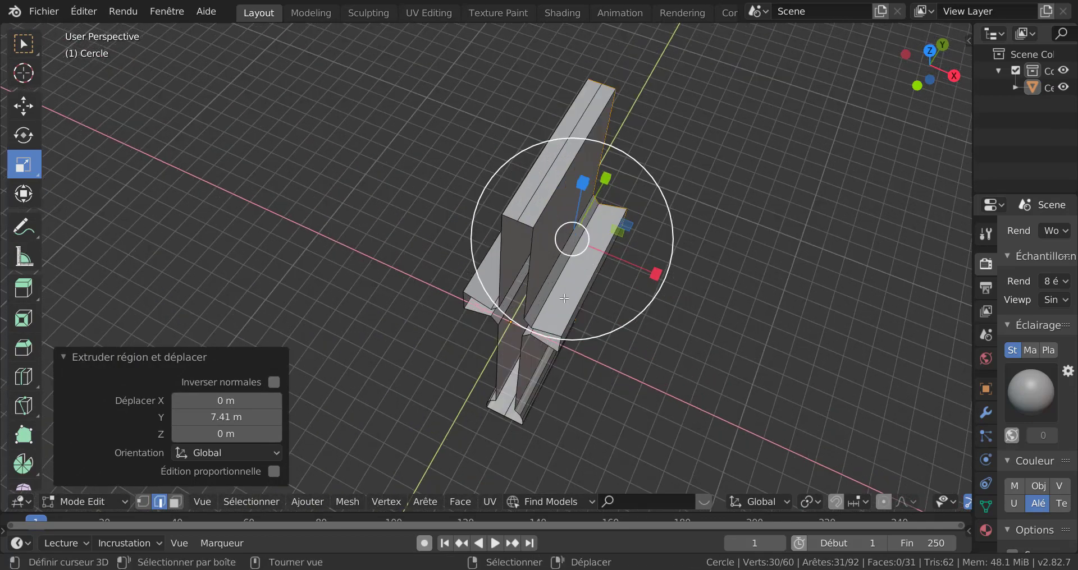
{"action": "left_click", "coordinate": [541, 189]}
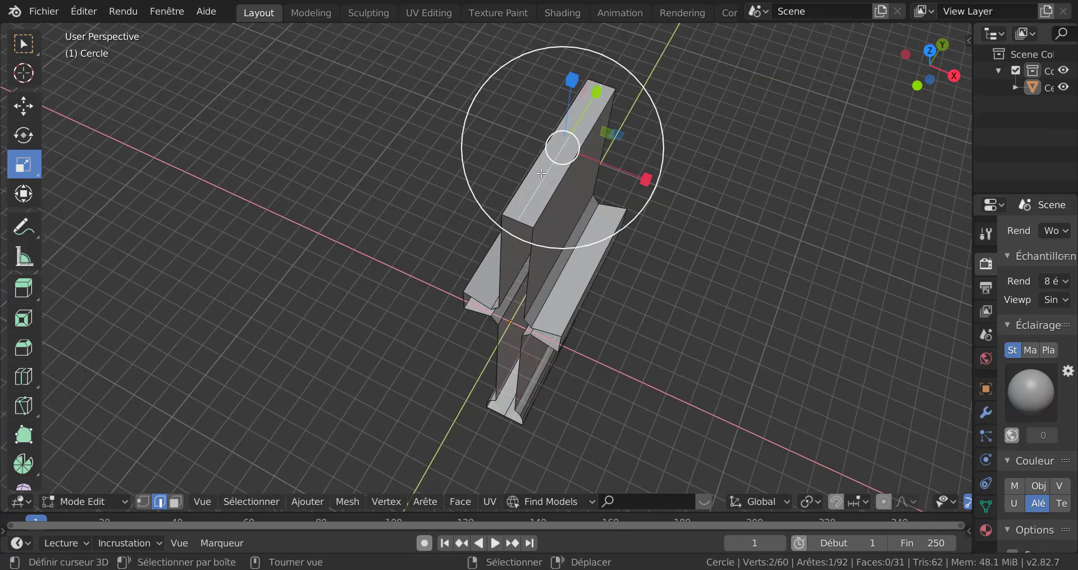
{"action": "left_click", "coordinate": [501, 413], "text": "shift"}
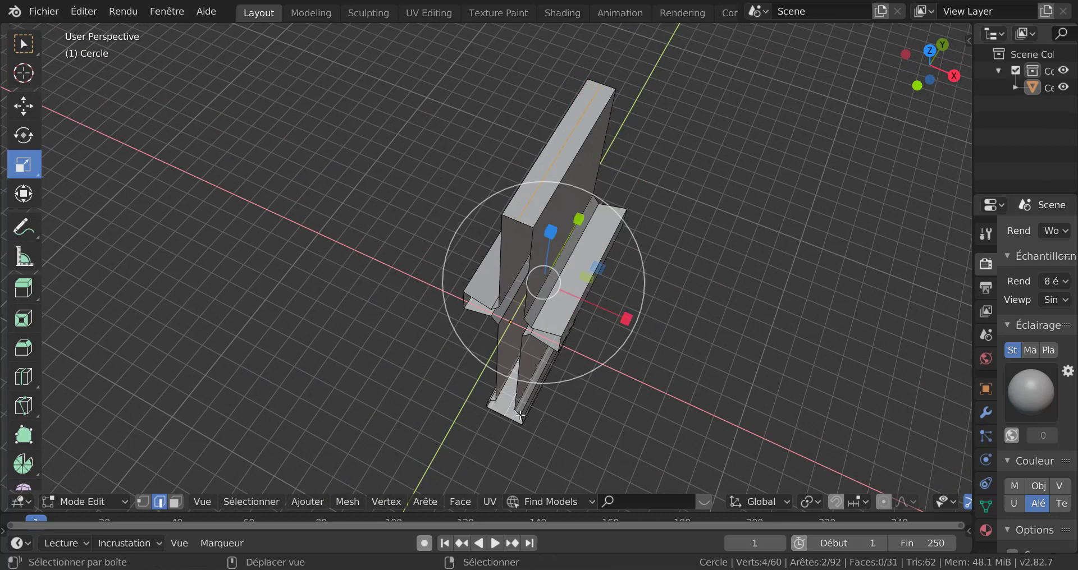
{"action": "key", "text": "shift+d"}
{"action": "left_click", "coordinate": [689, 420]}
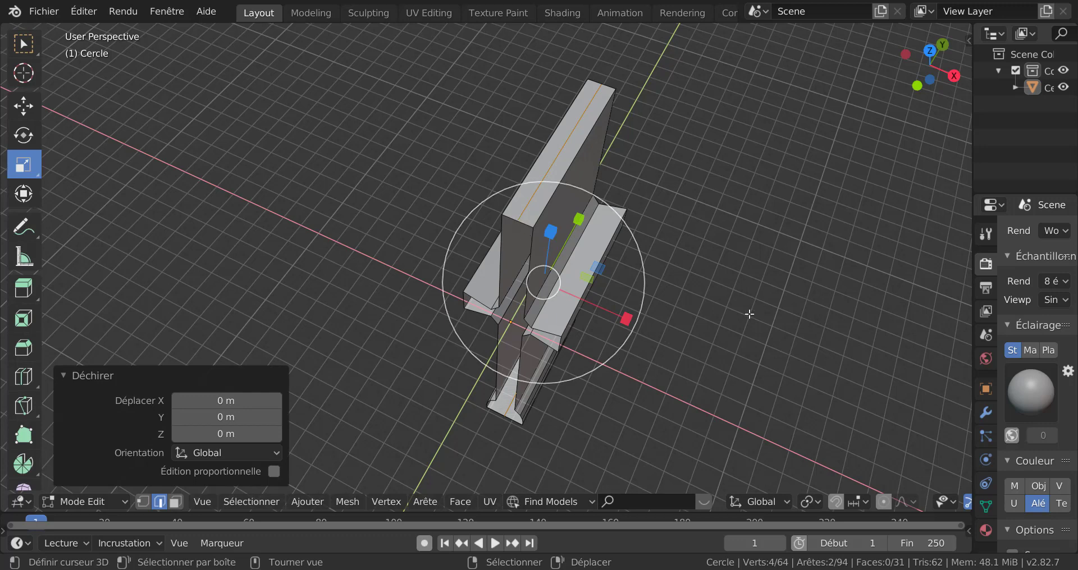
- Examine the open rim of the extruded cross by selecting its edge loops down to the flared base
{"action": "middle_click_drag", "start_coordinate": [748, 313], "coordinate": [642, 374]}
{"action": "scroll", "coordinate": [612, 279], "scroll_direction": "up", "scroll_amount": 3}
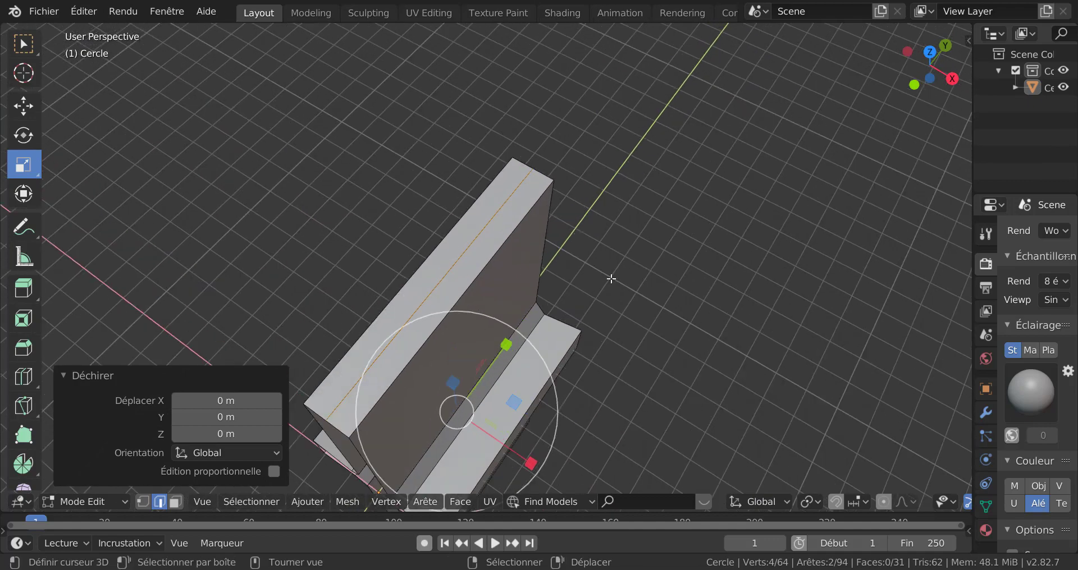
{"action": "middle_click_drag", "start_coordinate": [602, 301], "coordinate": [506, 289]}
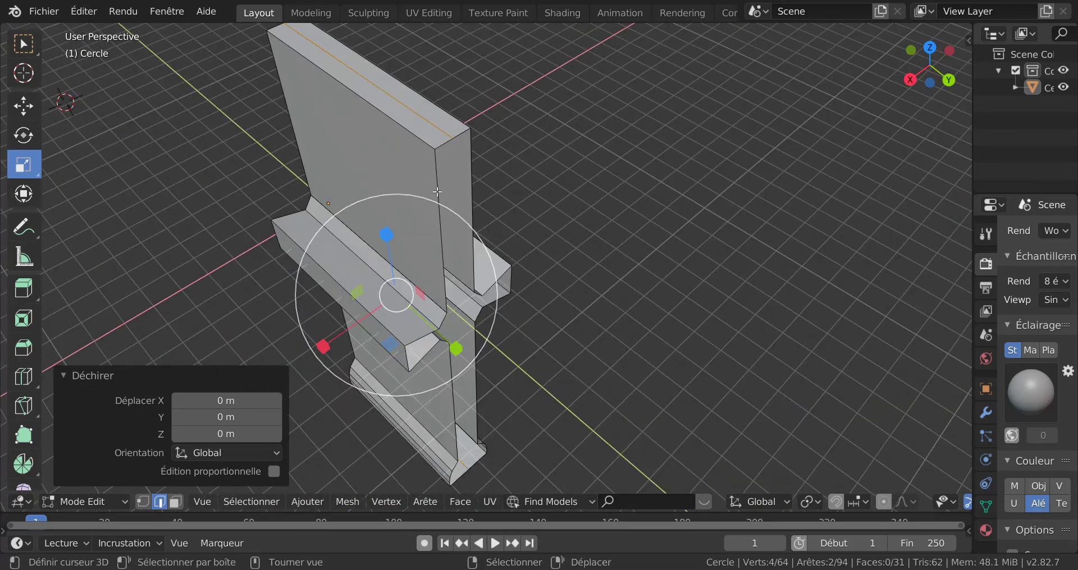
{"action": "key", "text": "ctrl+z"}
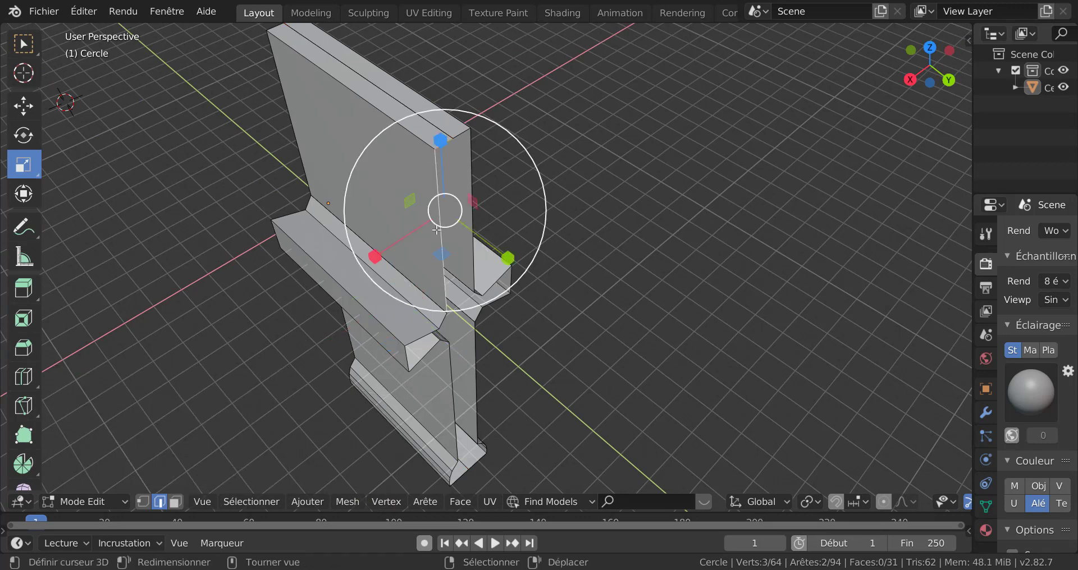
{"action": "right_click", "coordinate": [439, 324], "text": "alt+shift"}
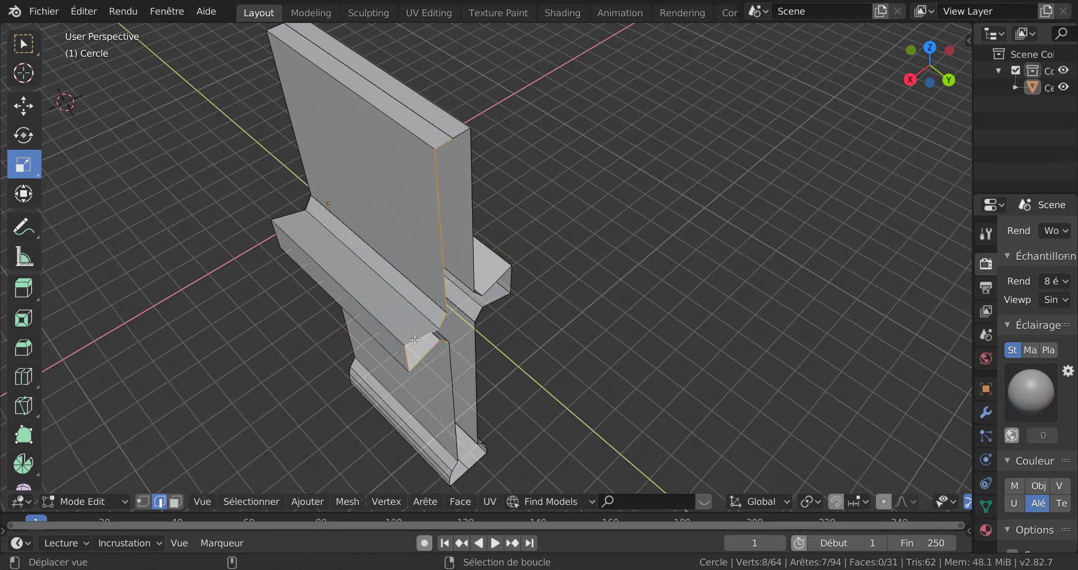
{"action": "right_click", "coordinate": [453, 410], "text": "alt+shift"}
{"action": "middle_click_drag", "start_coordinate": [472, 449], "coordinate": [462, 396]}
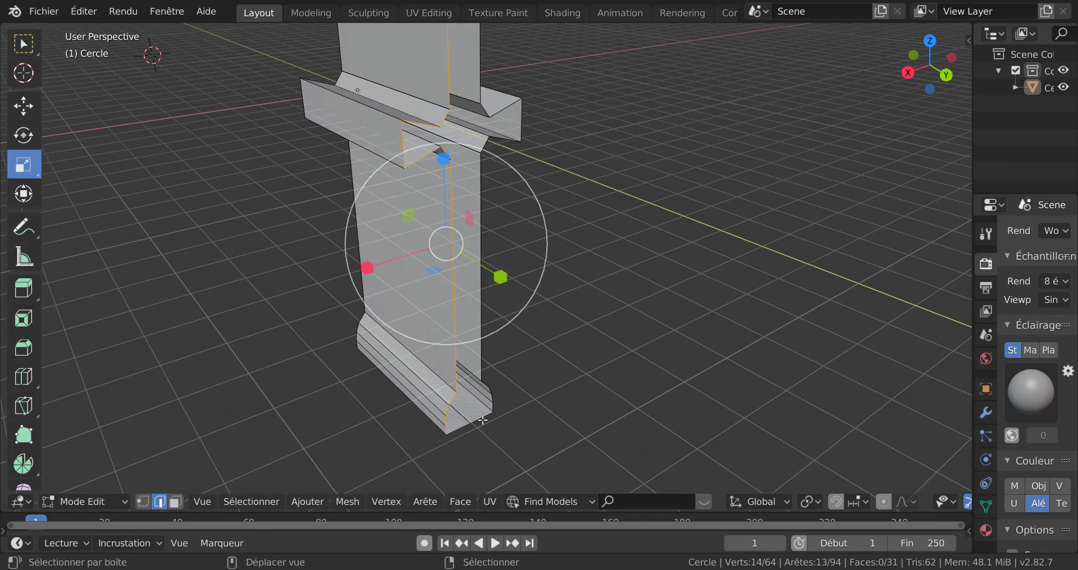
{"action": "right_click_drag", "start_coordinate": [470, 420], "coordinate": [492, 455]}
{"action": "right_click", "coordinate": [498, 449]}
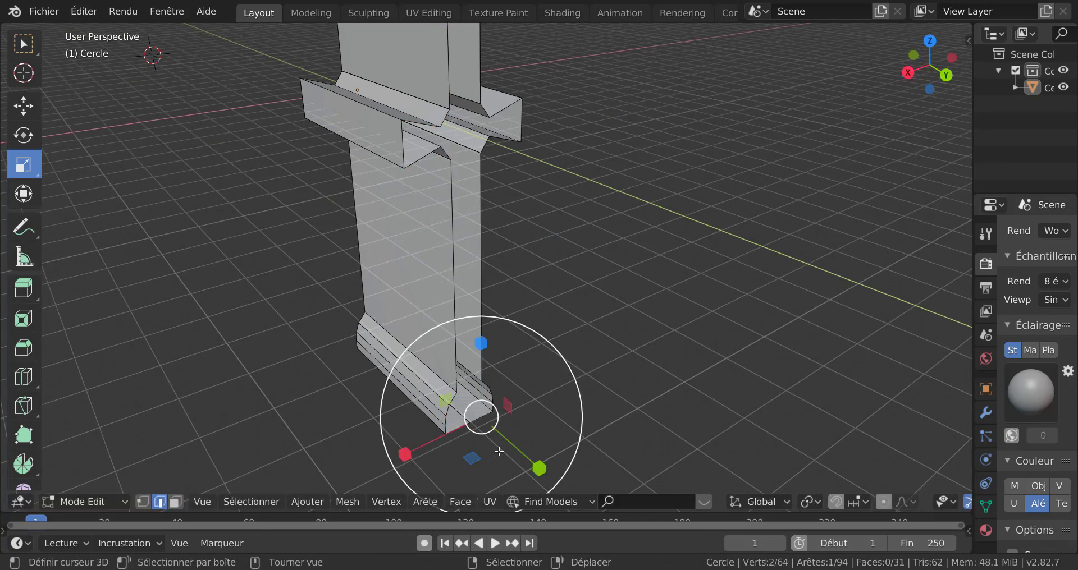
- Merge all of the mesh's vertices by distance with a 0.0001 m threshold
{"action": "middle_click_drag", "start_coordinate": [498, 449], "coordinate": [586, 358]}
{"action": "scroll", "coordinate": [494, 354], "scroll_direction": "down", "scroll_amount": 4}
{"action": "scroll", "coordinate": [531, 325], "scroll_direction": "up", "scroll_amount": 2}
{"action": "key", "text": "a"}
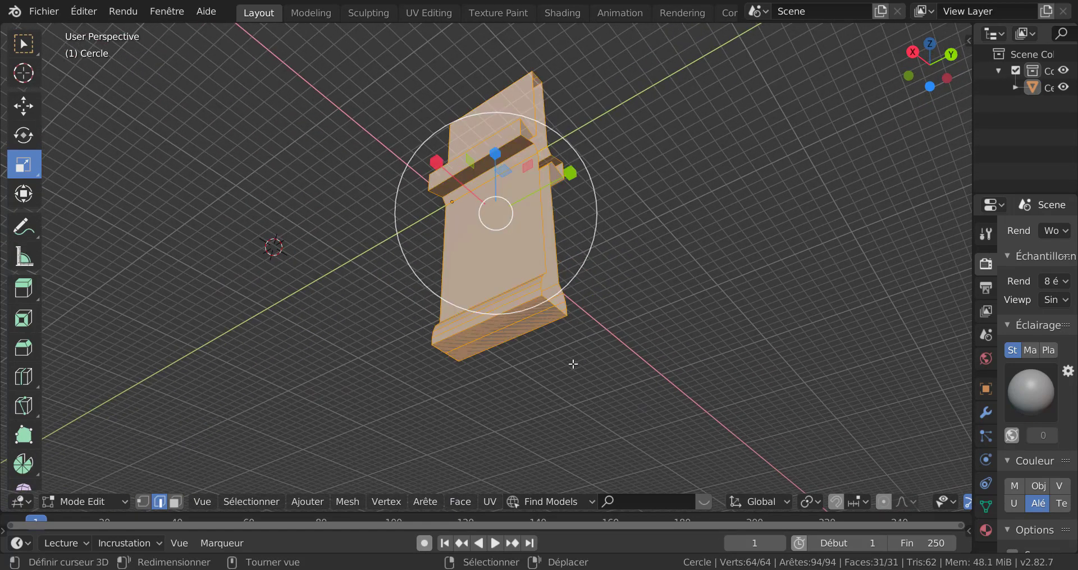
{"action": "key", "text": "q"}
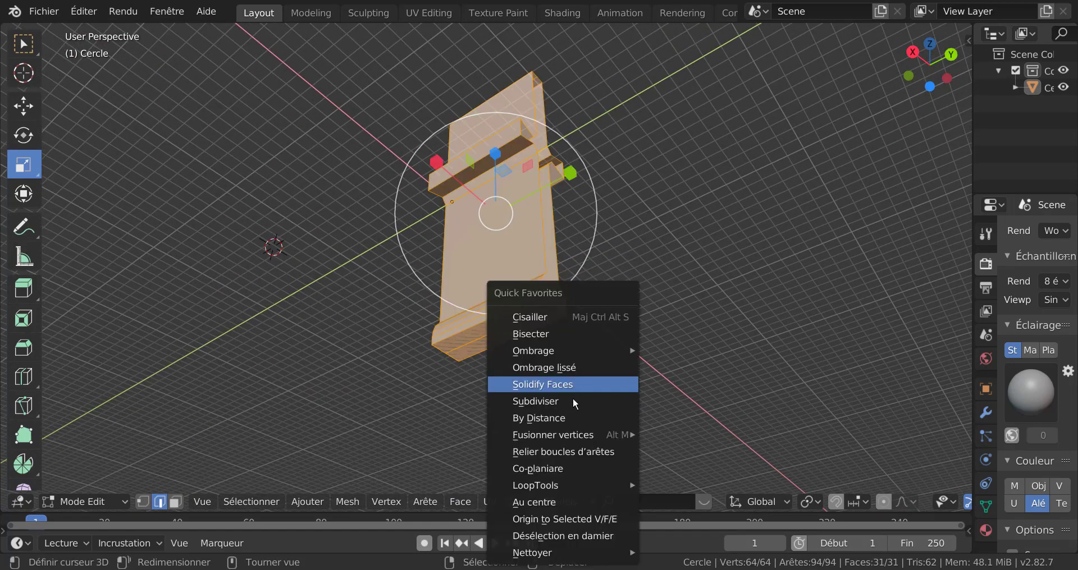
{"action": "left_click", "coordinate": [551, 418]}
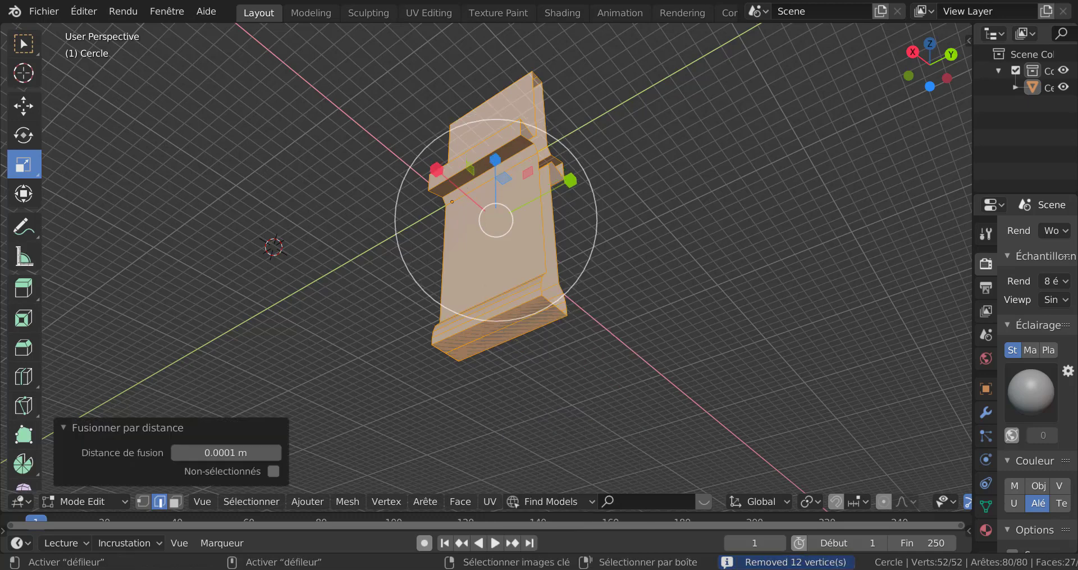
- Delete the lengthwise middle edge on the underside of the flared base
{"action": "middle_click_drag", "start_coordinate": [615, 378], "coordinate": [609, 354]}
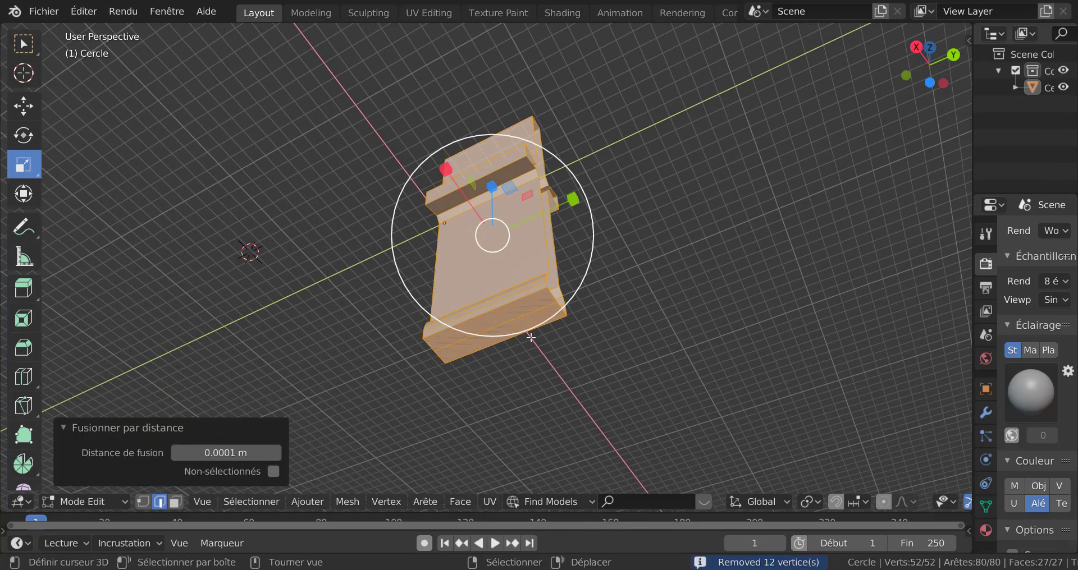
{"action": "middle_click_drag", "start_coordinate": [538, 347], "coordinate": [581, 359]}
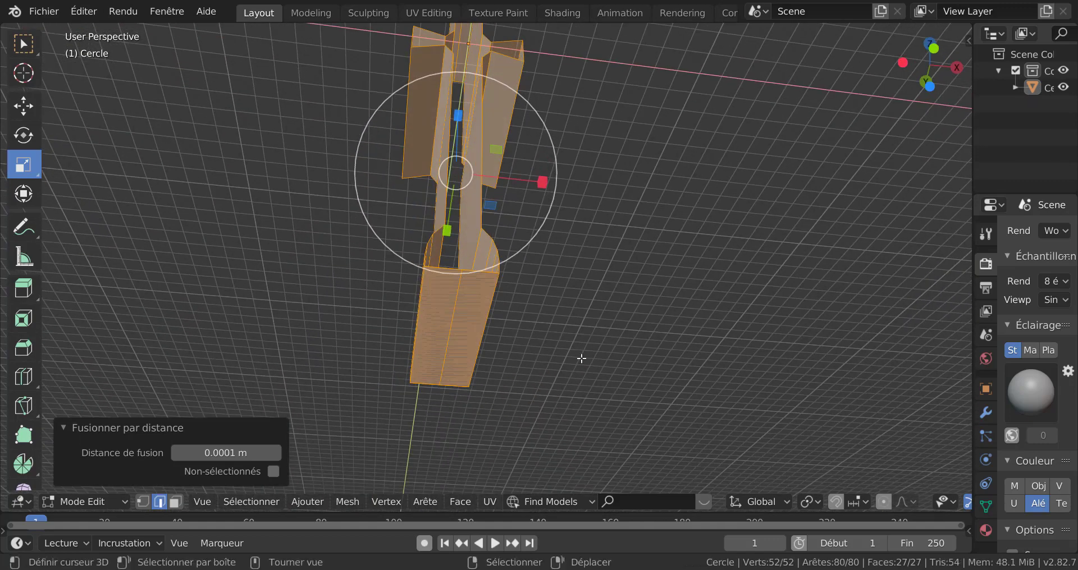
{"action": "left_click", "coordinate": [455, 294]}
{"action": "key", "text": "g"}
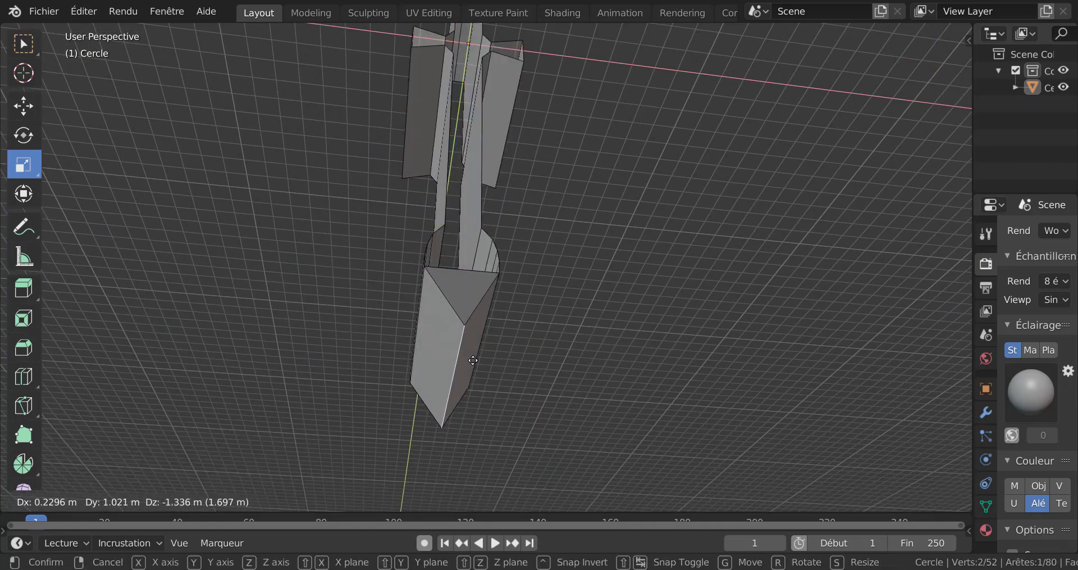
{"action": "left_click", "coordinate": [473, 360]}
{"action": "key", "text": "x"}
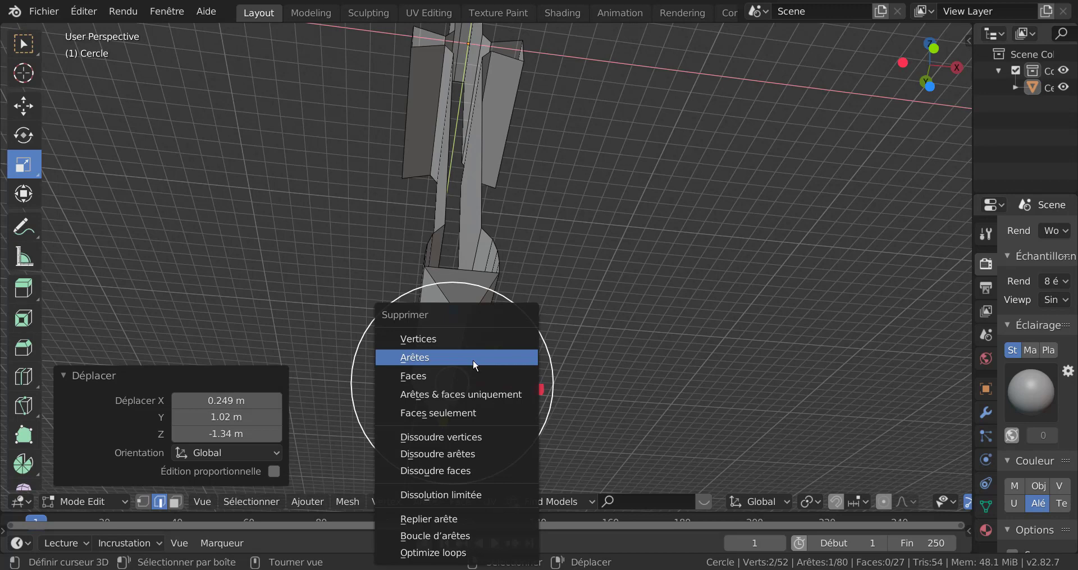
{"action": "left_click", "coordinate": [473, 361]}
- Delete the four leftover short edges at the two ends of the flared base's underside
{"action": "right_click", "coordinate": [463, 322]}
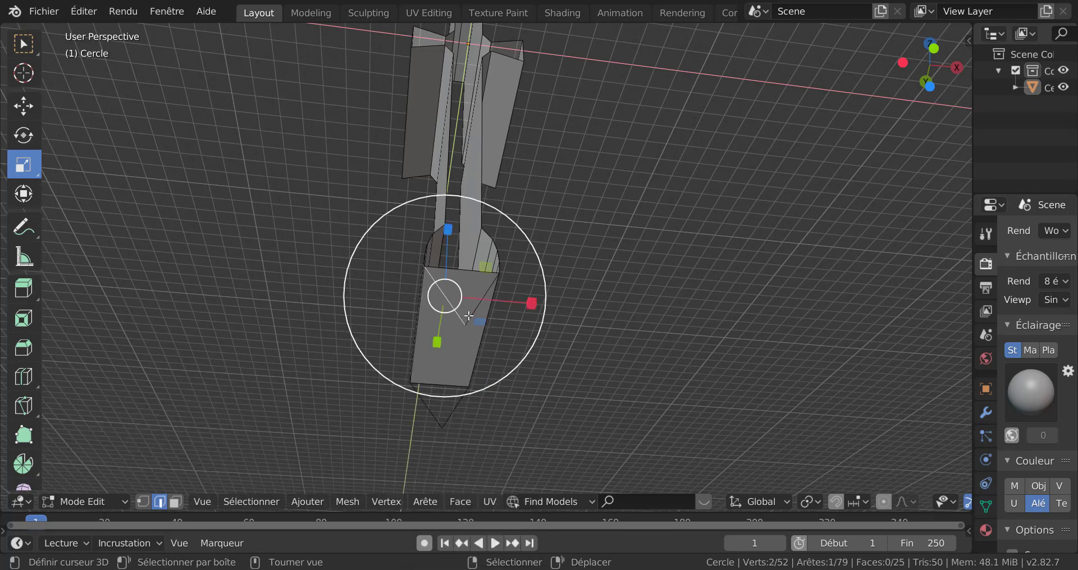
{"action": "right_click", "coordinate": [473, 312], "text": "shift"}
{"action": "right_click", "coordinate": [430, 422], "text": "shift"}
{"action": "right_click", "coordinate": [466, 419], "text": "shift"}
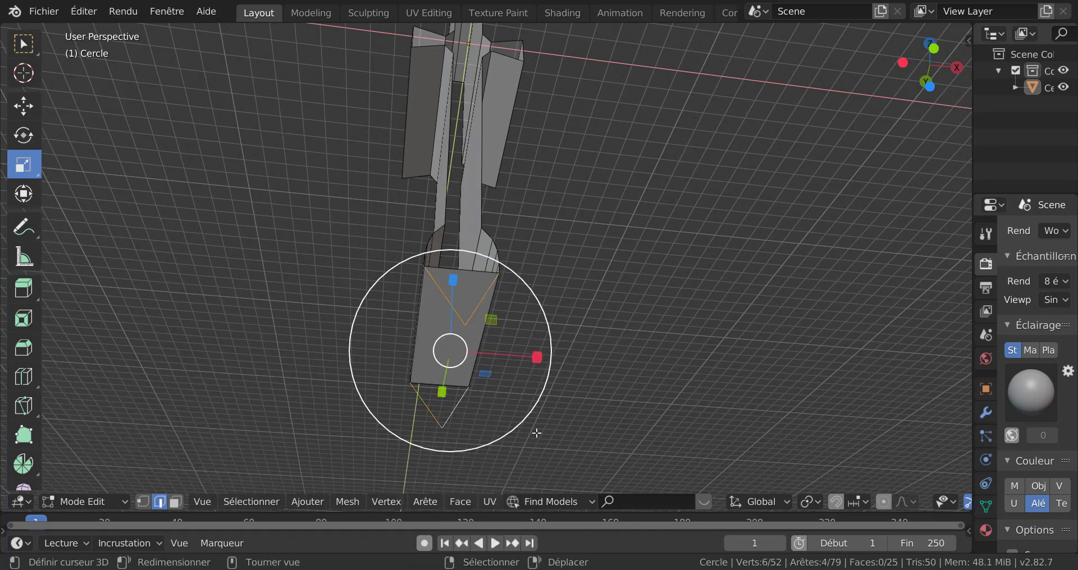
{"action": "key", "text": "x"}
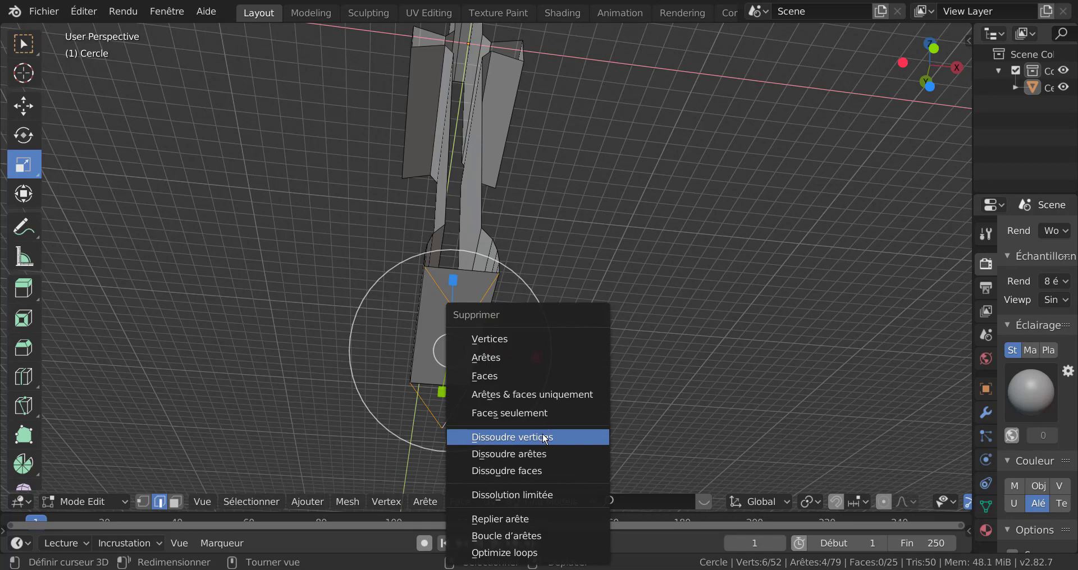
{"action": "left_click", "coordinate": [514, 362]}
- Add one centred lengthwise loop cut along the remaining bottom face of the flared base and rip the mesh along it without displacement
{"action": "middle_click_drag", "start_coordinate": [539, 375], "coordinate": [551, 460]}
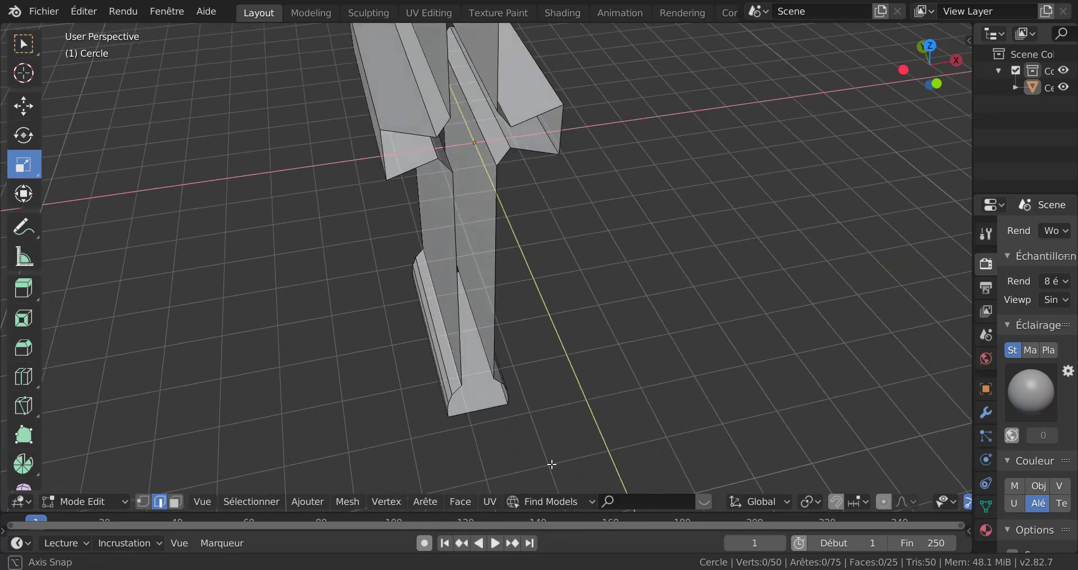
{"action": "middle_click_drag", "start_coordinate": [635, 279], "coordinate": [654, 207]}
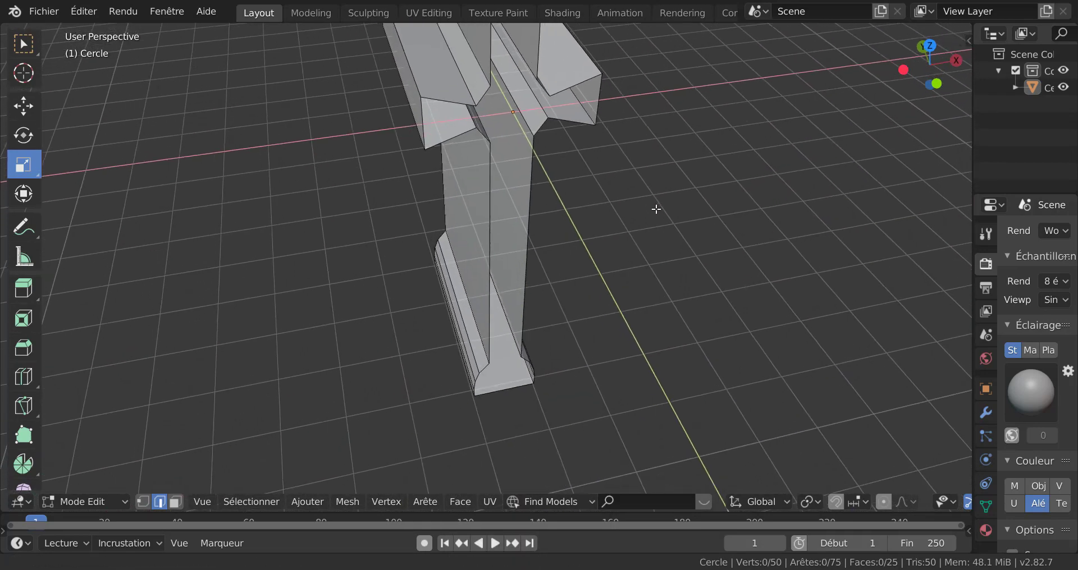
{"action": "key", "text": "ctrl+r"}
{"action": "left_click", "coordinate": [508, 376]}
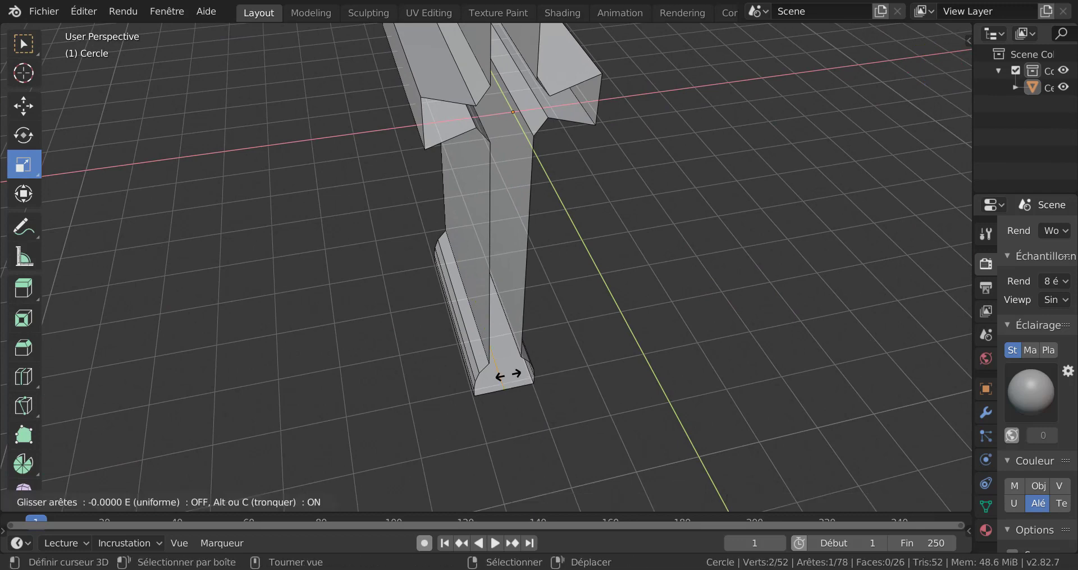
{"action": "left_click", "coordinate": [509, 377]}
{"action": "middle_click_drag", "start_coordinate": [521, 396], "coordinate": [666, 399]}
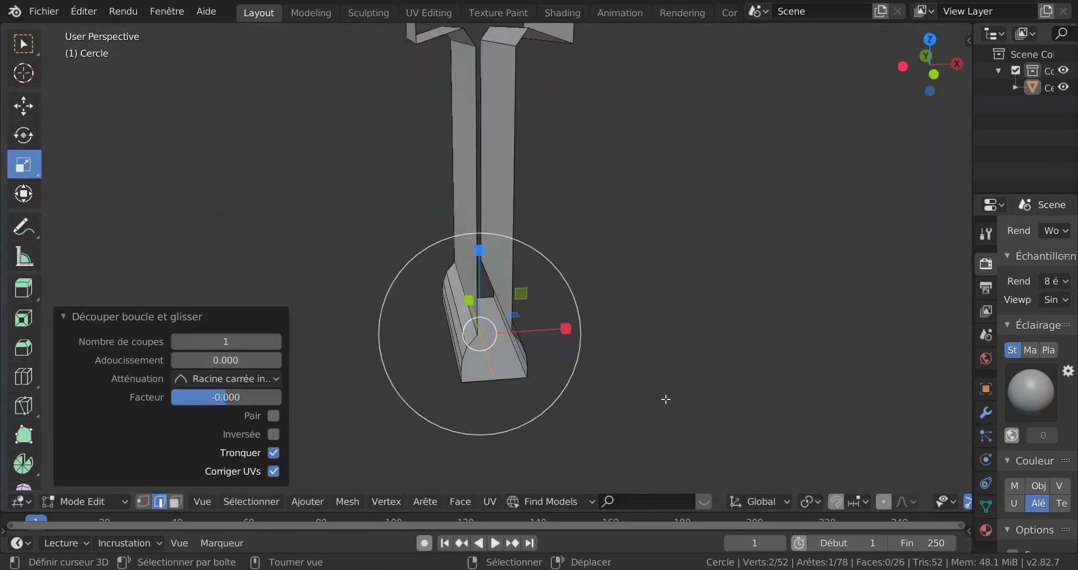
{"action": "key", "text": "v"}
{"action": "right_click", "coordinate": [668, 393]}
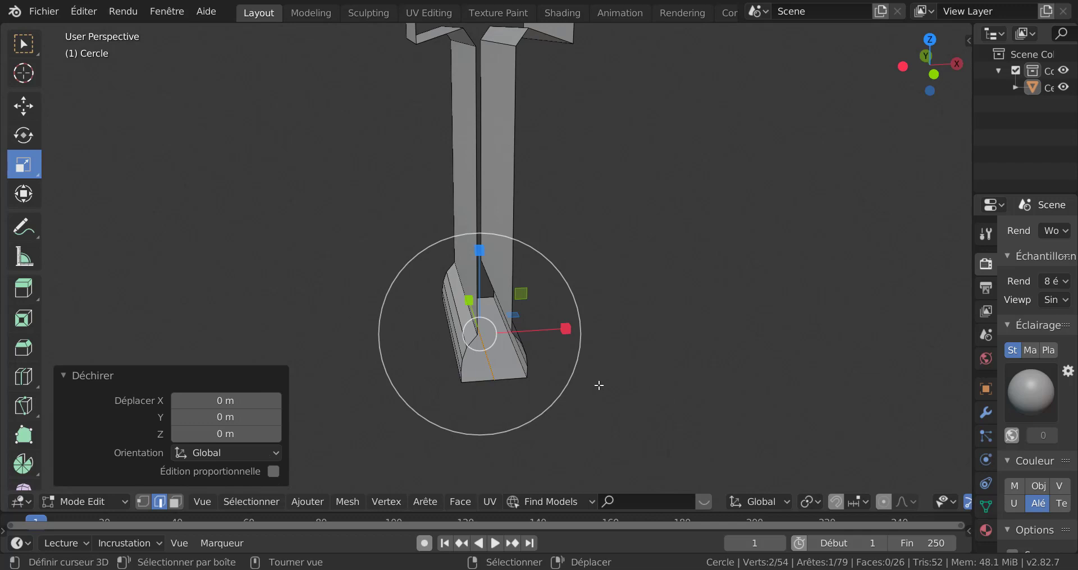
{"action": "right_click", "coordinate": [517, 377]}
{"action": "key", "text": "g"}
{"action": "right_click", "coordinate": [555, 402]}
- Rip the mesh along the lengthwise middle edge on top of the upper arm, without displacement
{"action": "scroll", "coordinate": [730, 210], "scroll_direction": "down", "scroll_amount": 4}
{"action": "middle_click_drag", "start_coordinate": [719, 211], "coordinate": [673, 381], "text": "shift"}
{"action": "scroll", "coordinate": [651, 346], "scroll_direction": "up", "scroll_amount": 1}
{"action": "scroll", "coordinate": [651, 346], "scroll_direction": "up", "scroll_amount": 2}
{"action": "key", "text": "g"}
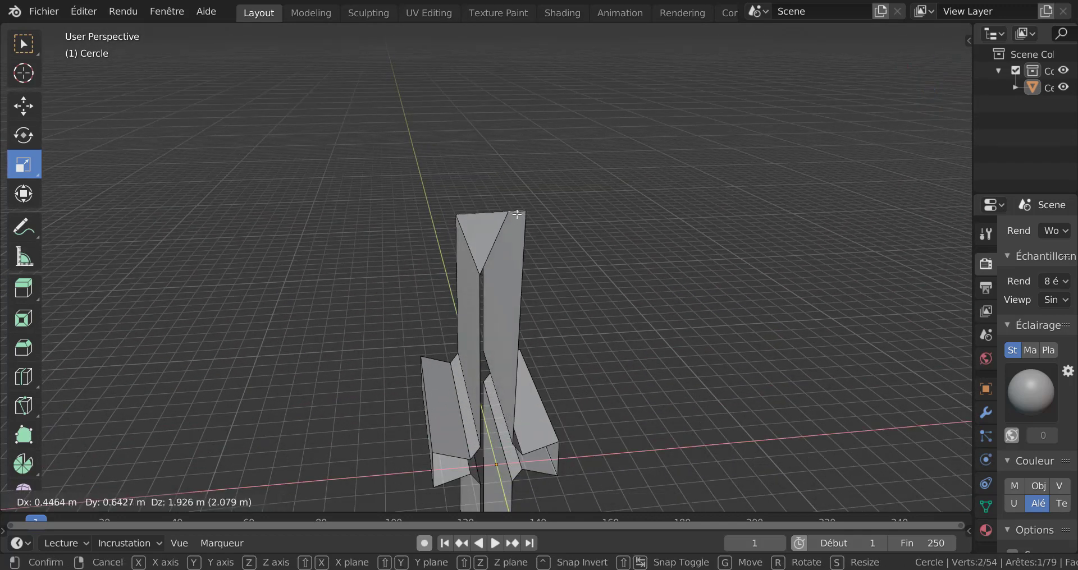
{"action": "left_click", "coordinate": [512, 227]}
{"action": "right_click", "coordinate": [494, 242]}
{"action": "right_click", "coordinate": [487, 249]}
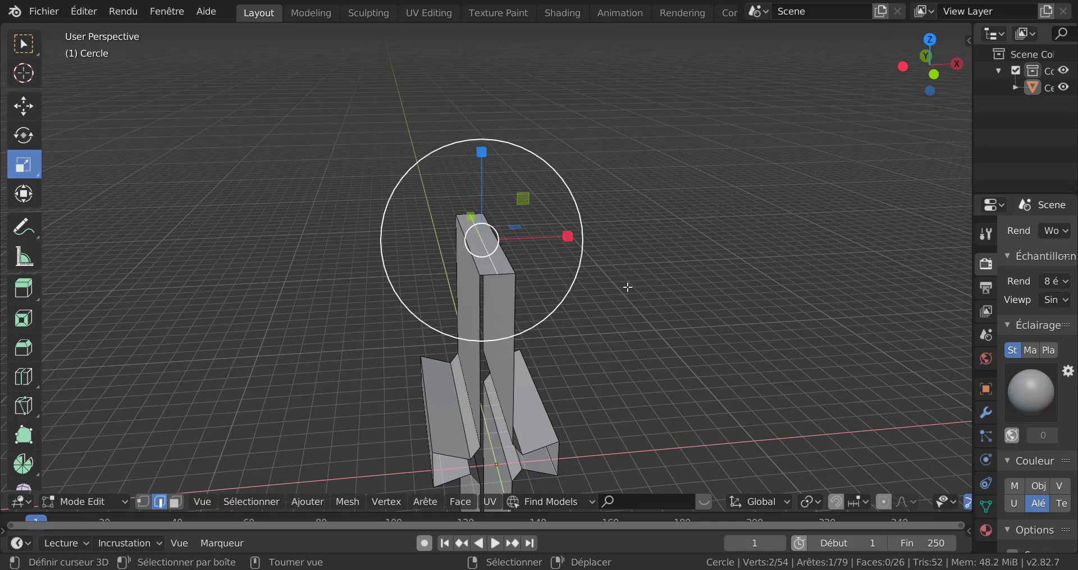
{"action": "key", "text": "e"}
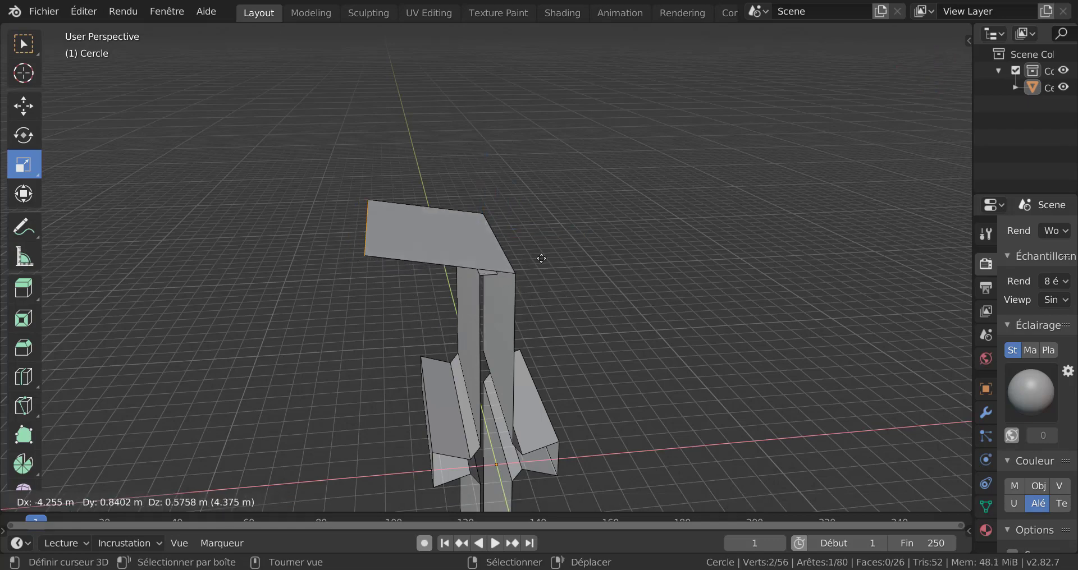
{"action": "right_click", "coordinate": [662, 230]}
- Turn on snapping and move the far rim edge loop of the cross's +X half by 4 m along X, in top view
{"action": "left_click_drag", "start_coordinate": [676, 248], "coordinate": [480, 245], "text": "alt"}
{"action": "right_click", "coordinate": [480, 247], "text": "alt"}
{"action": "scroll", "coordinate": [595, 289], "scroll_direction": "down", "scroll_amount": 1}
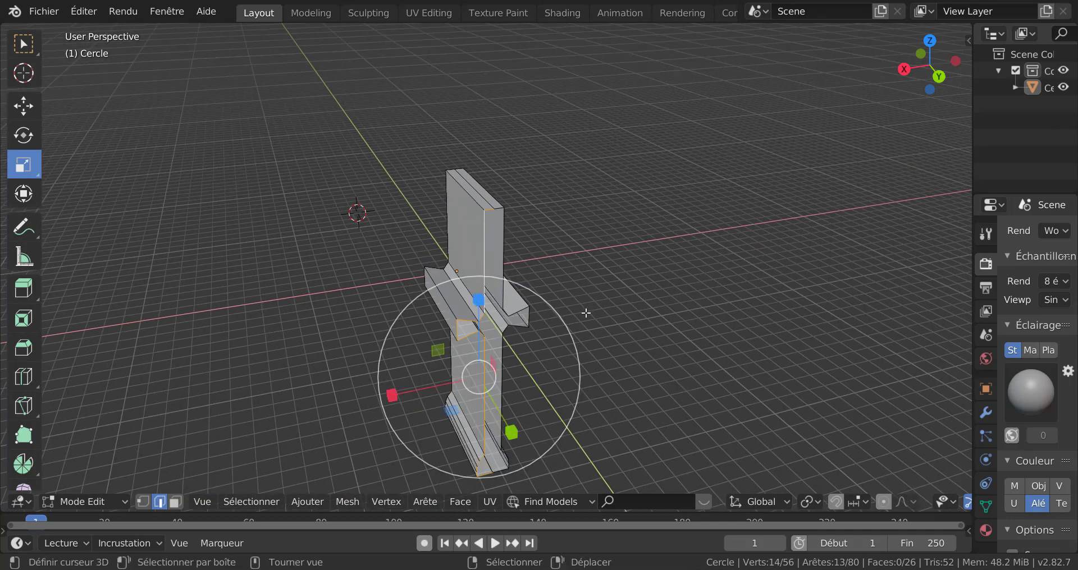
{"action": "left_click_drag", "start_coordinate": [577, 311], "coordinate": [573, 286], "text": "alt+shift"}
{"action": "middle_click_drag", "start_coordinate": [573, 286], "coordinate": [573, 284], "text": "shift"}
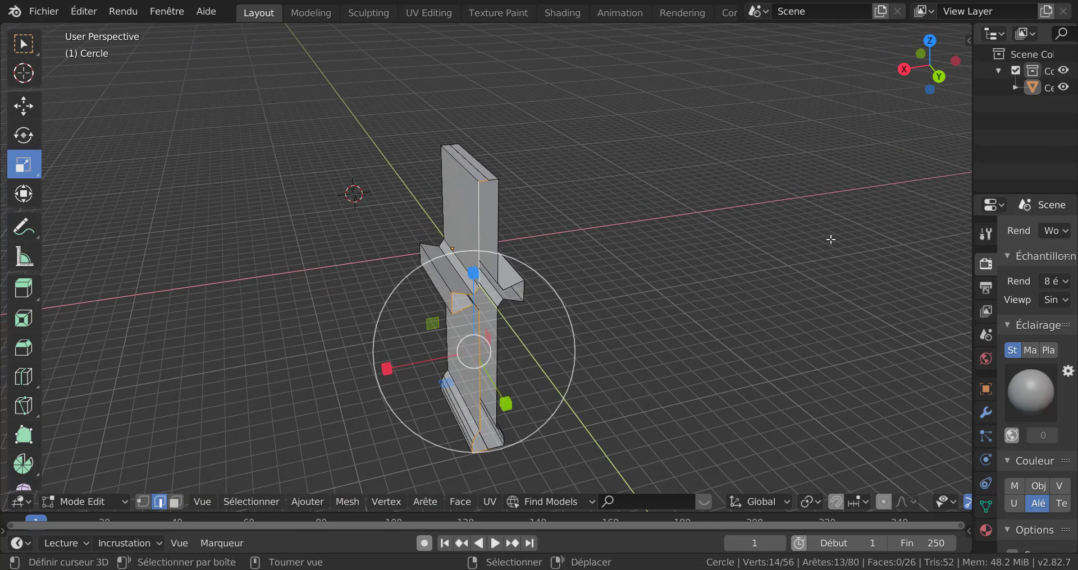
{"action": "key", "text": "KP_7"}
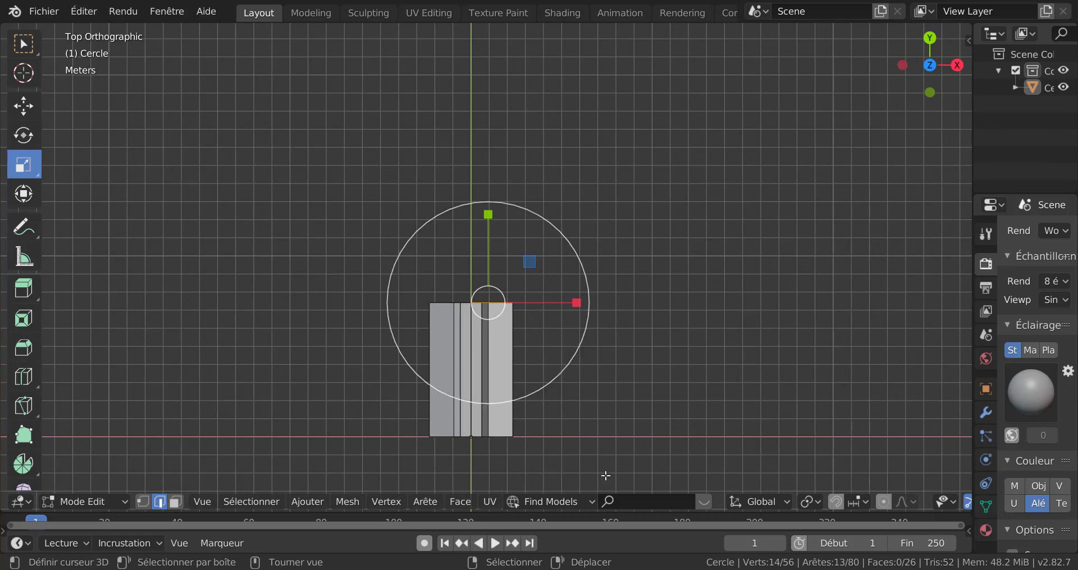
{"action": "scroll", "coordinate": [814, 501], "scroll_direction": "down", "scroll_amount": 3}
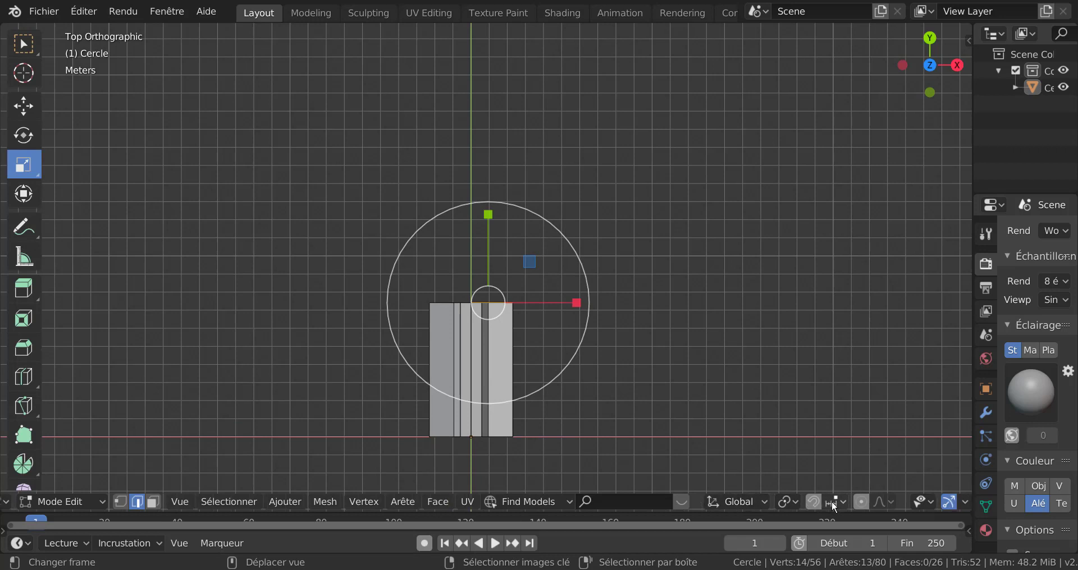
{"action": "left_click", "coordinate": [835, 496]}
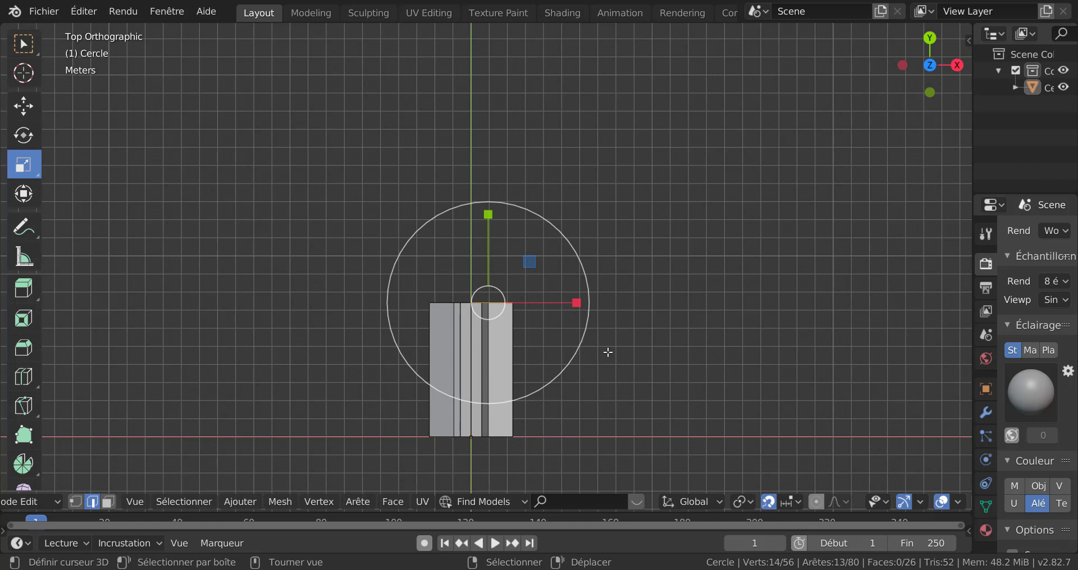
{"action": "key", "text": "g"}
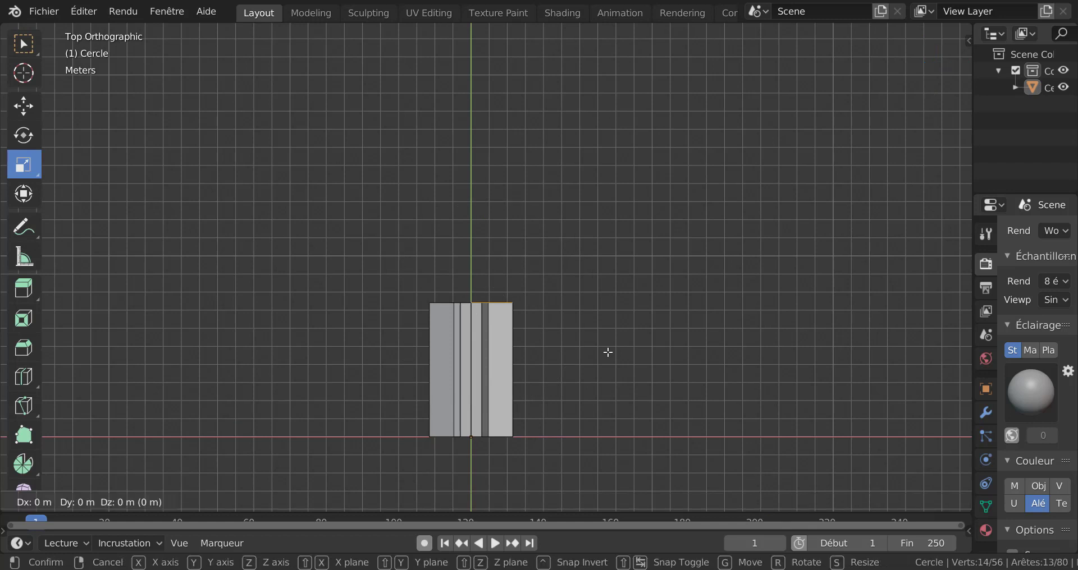
{"action": "key", "text": "x"}
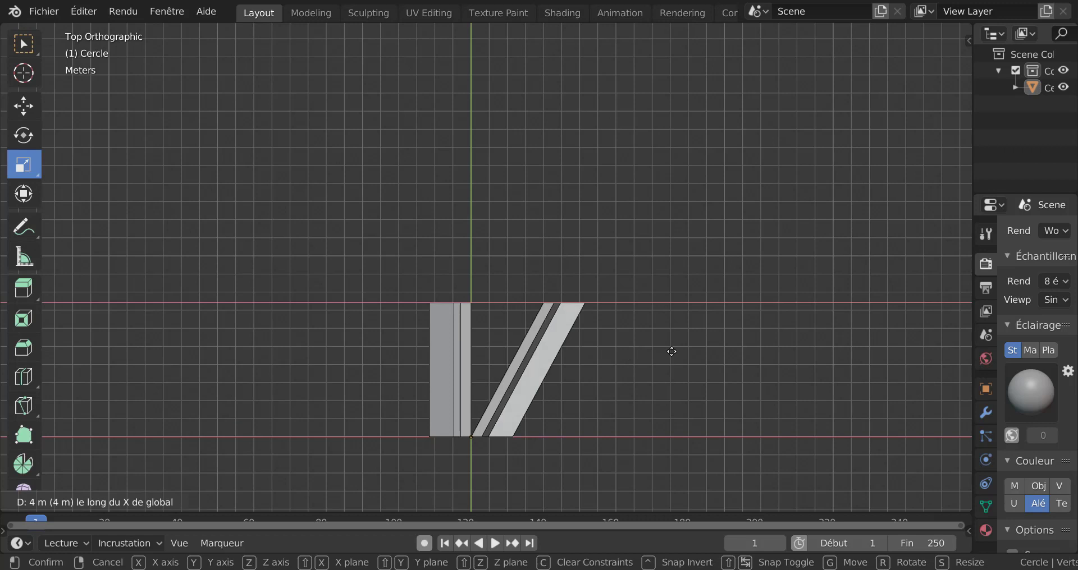
{"action": "left_click", "coordinate": [672, 352]}
- Move the far rim edge loop of the cross's opposite half by -4 m along X
{"action": "left_click", "coordinate": [516, 313]}
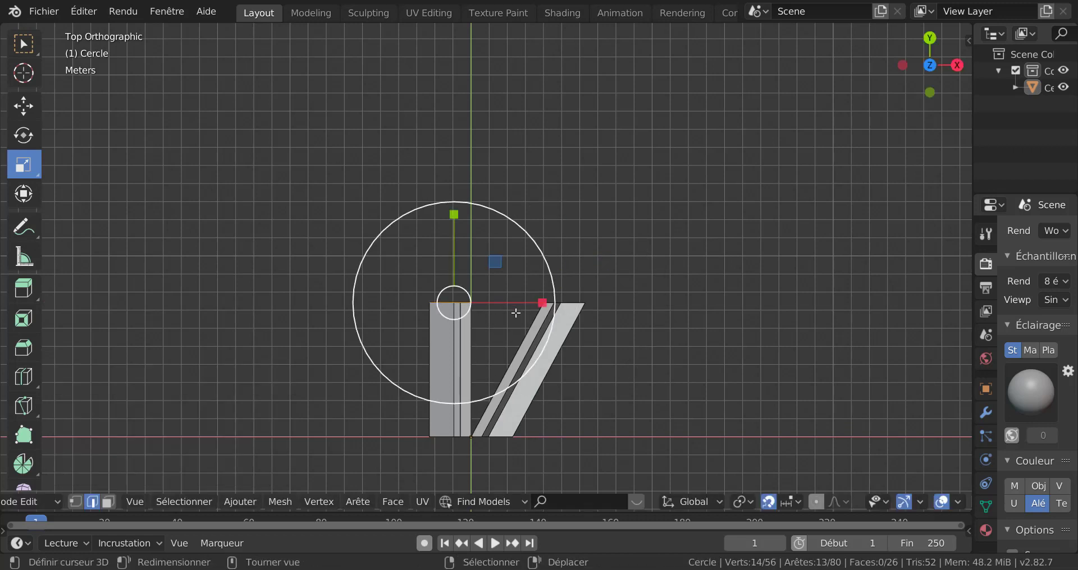
{"action": "key", "text": "g"}
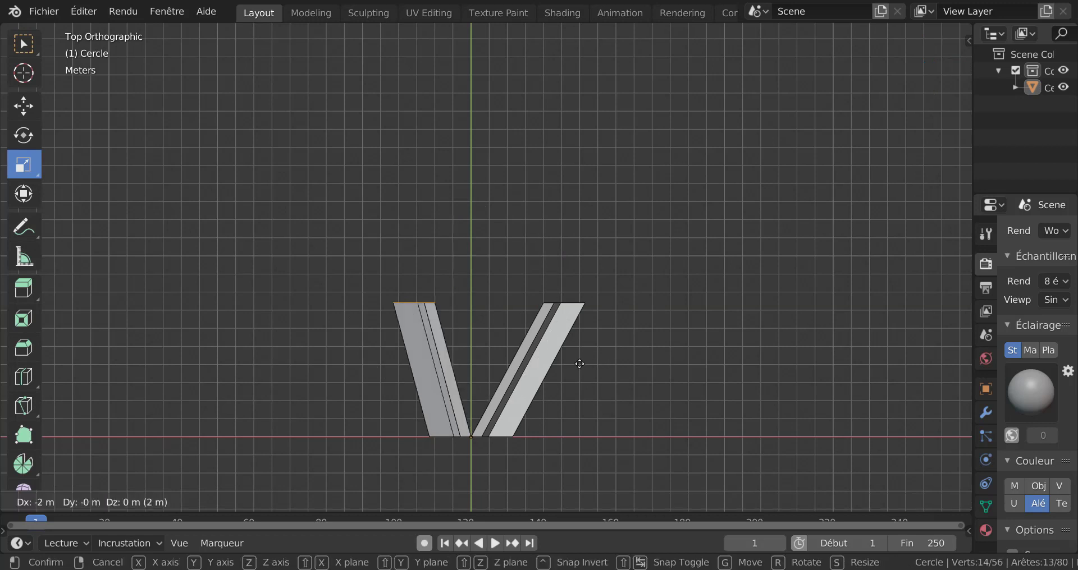
{"action": "left_click", "coordinate": [530, 361]}
- Select the open rim edge loops of both spread halves together
{"action": "middle_click_drag", "start_coordinate": [652, 365], "coordinate": [416, 322]}
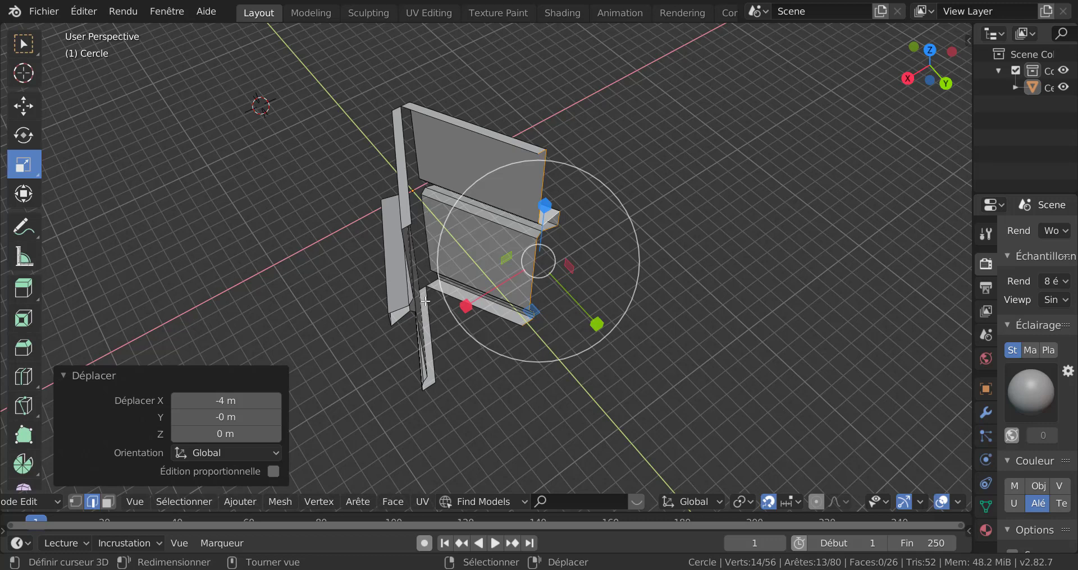
{"action": "middle_click_drag", "start_coordinate": [422, 212], "coordinate": [415, 284]}
{"action": "right_click", "coordinate": [411, 285], "text": "alt+shift"}
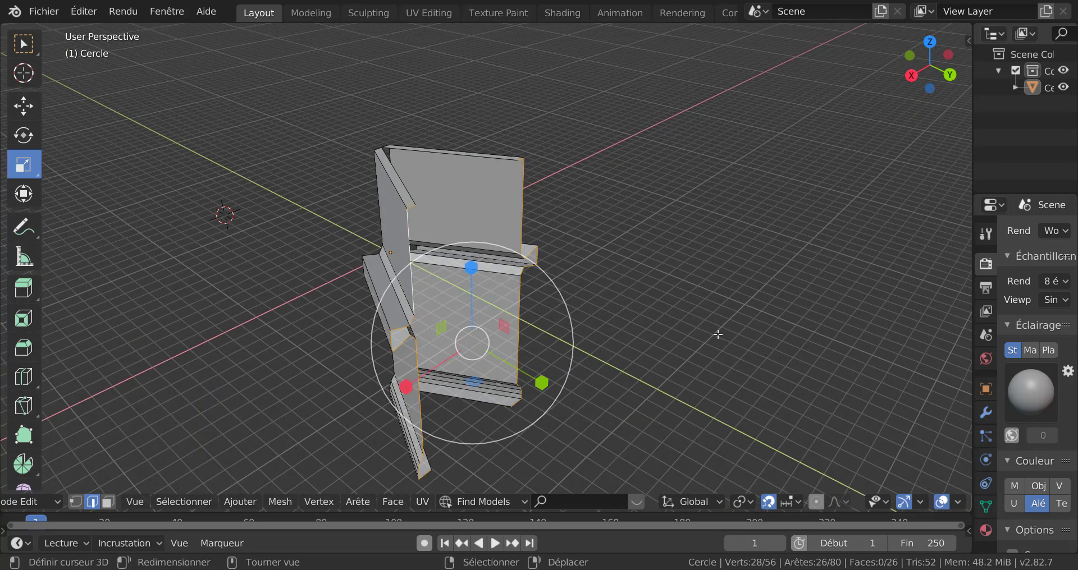
{"action": "middle_click_drag", "start_coordinate": [694, 354], "coordinate": [559, 332]}
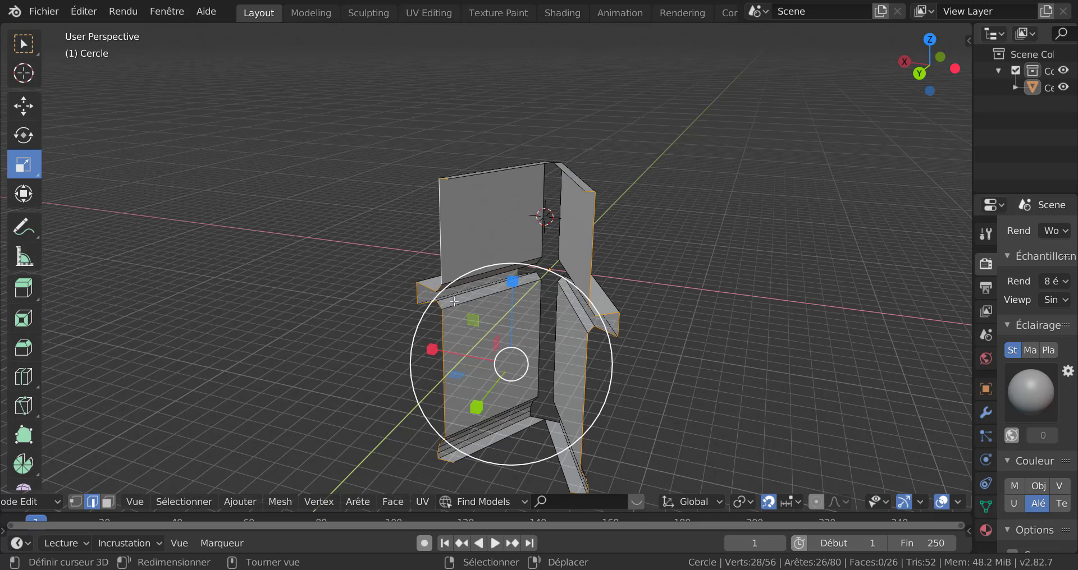
- Select the rim edges around the wide end of the crossbar arm on the -X side
{"action": "middle_click_drag", "start_coordinate": [681, 325], "coordinate": [572, 251]}
{"action": "scroll", "coordinate": [661, 333], "scroll_direction": "up", "scroll_amount": 1}
{"action": "left_click", "coordinate": [572, 251]}
{"action": "right_click", "coordinate": [588, 252], "text": "shift"}
{"action": "right_click", "coordinate": [607, 251], "text": "shift"}
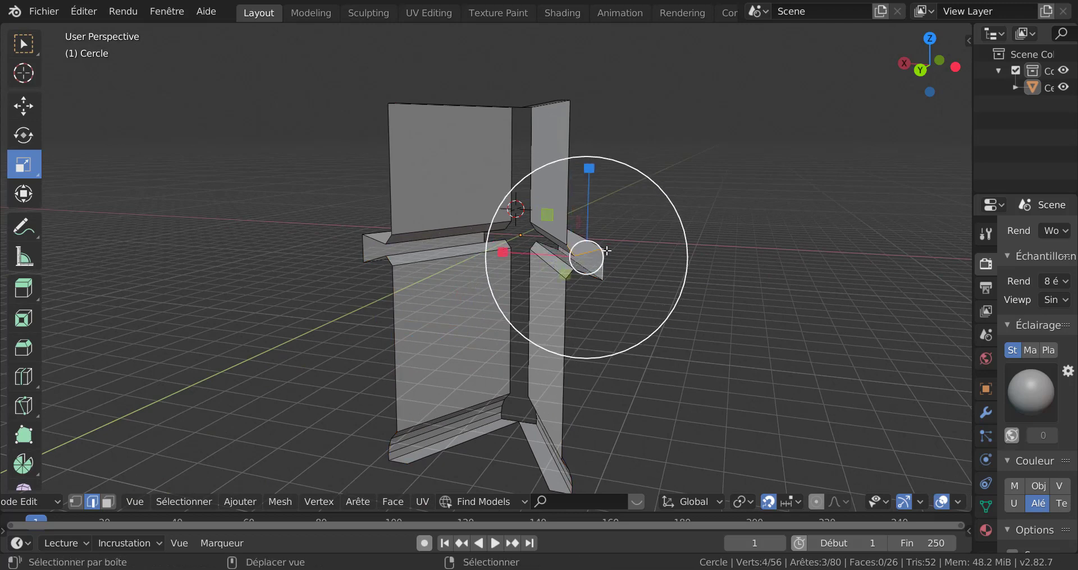
{"action": "right_click", "coordinate": [598, 277], "text": "shift"}
{"action": "right_click", "coordinate": [567, 276], "text": "shift"}
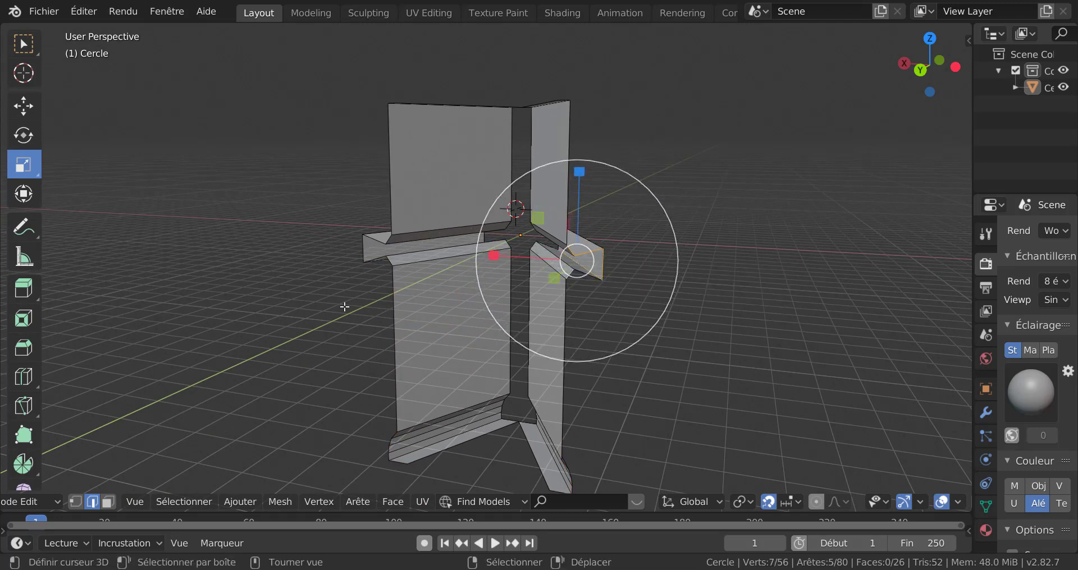
- Add the opposite crossbar arm's rim edges to the selection and scale both wide ends by about 2.311 along Z
{"action": "middle_click_drag", "start_coordinate": [344, 305], "coordinate": [435, 301]}
{"action": "right_click", "coordinate": [326, 270], "text": "shift"}
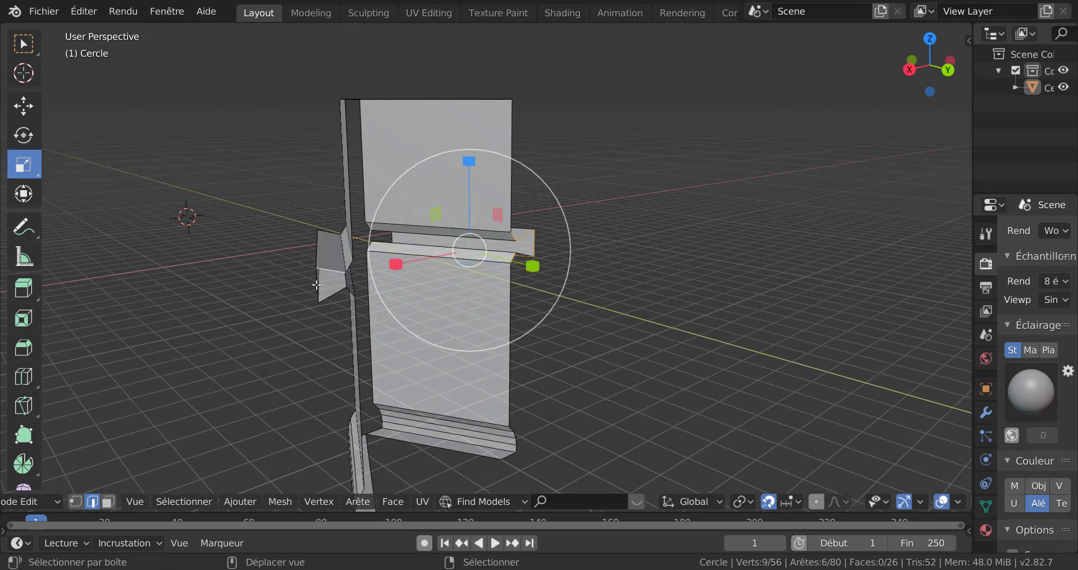
{"action": "right_click", "coordinate": [317, 284], "text": "shift"}
{"action": "right_click", "coordinate": [335, 293], "text": "shift"}
{"action": "middle_click_drag", "start_coordinate": [465, 331], "coordinate": [370, 323]}
{"action": "scroll", "coordinate": [367, 306], "scroll_direction": "up", "scroll_amount": 3}
{"action": "right_click", "coordinate": [314, 229], "text": "shift"}
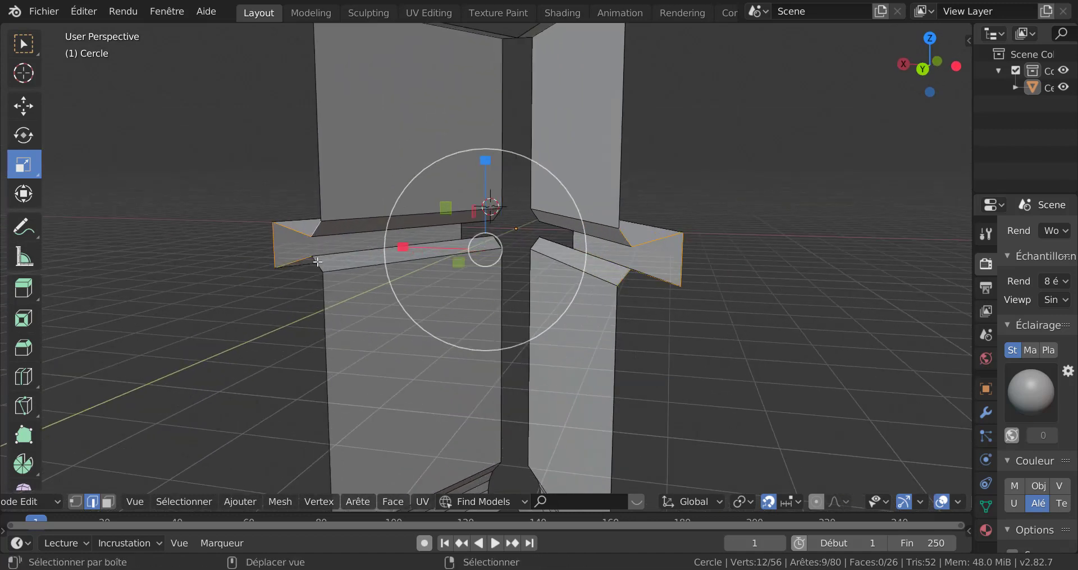
{"action": "right_click", "coordinate": [318, 263], "text": "shift"}
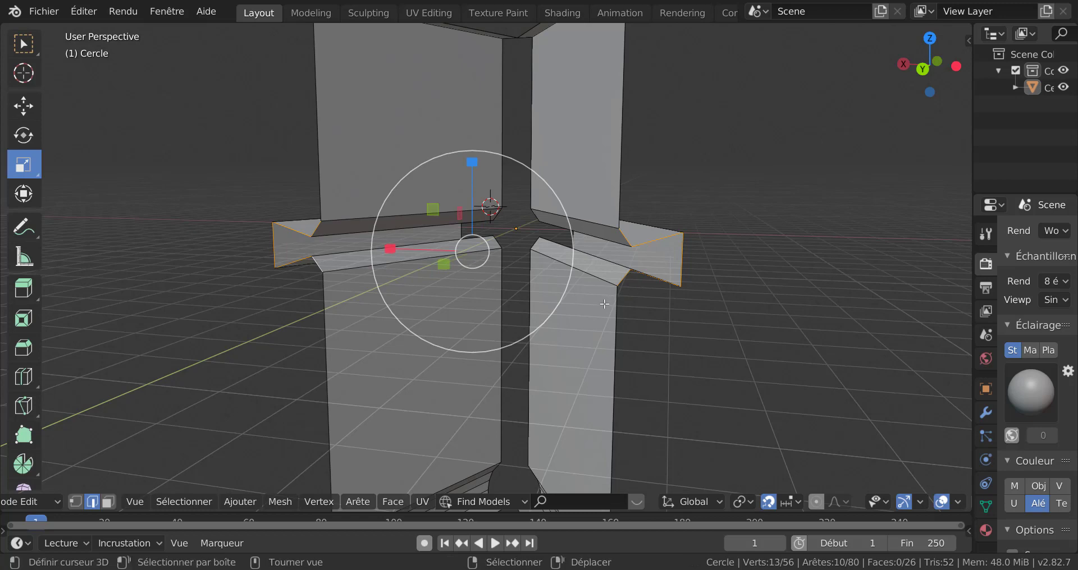
{"action": "scroll", "coordinate": [616, 294], "scroll_direction": "down", "scroll_amount": 4}
{"action": "middle_click_drag", "start_coordinate": [534, 305], "coordinate": [581, 306]}
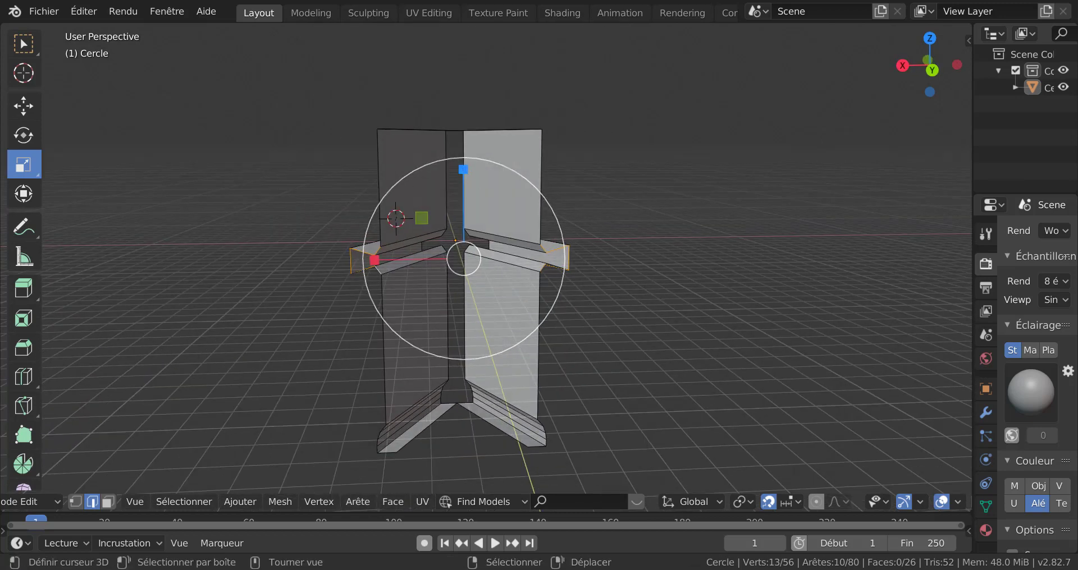
{"action": "left_click_drag", "start_coordinate": [464, 174], "coordinate": [474, 61]}
- Try scaling the wide ends of both crossbar arms along X, and undo that scaling
{"action": "scroll", "coordinate": [477, 147], "scroll_direction": "down", "scroll_amount": 3}
{"action": "scroll", "coordinate": [379, 264], "scroll_direction": "up", "scroll_amount": 2}
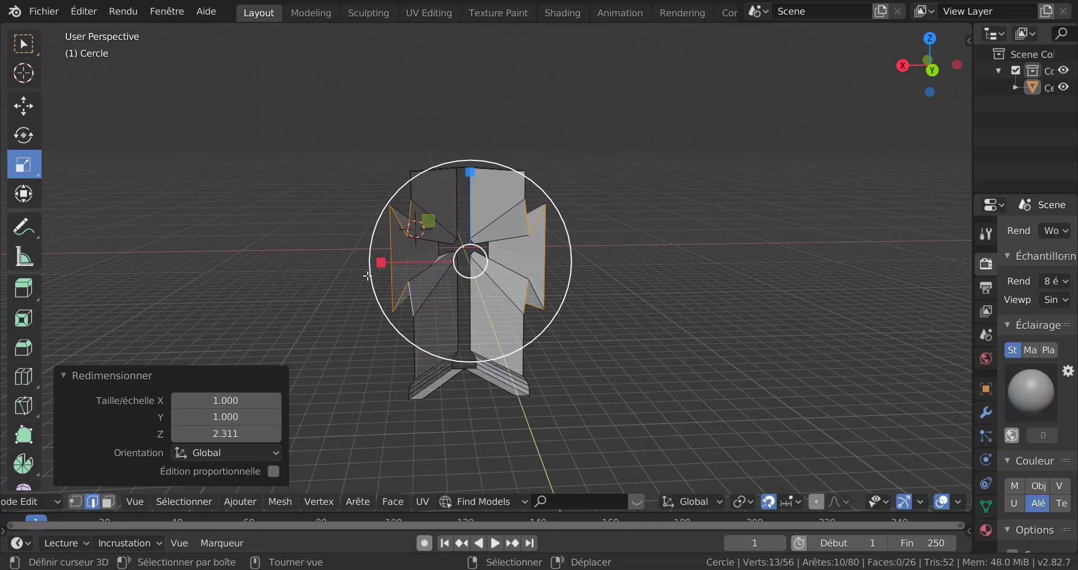
{"action": "left_click_drag", "start_coordinate": [379, 264], "coordinate": [361, 266]}
{"action": "key", "text": "ctrl+z"}
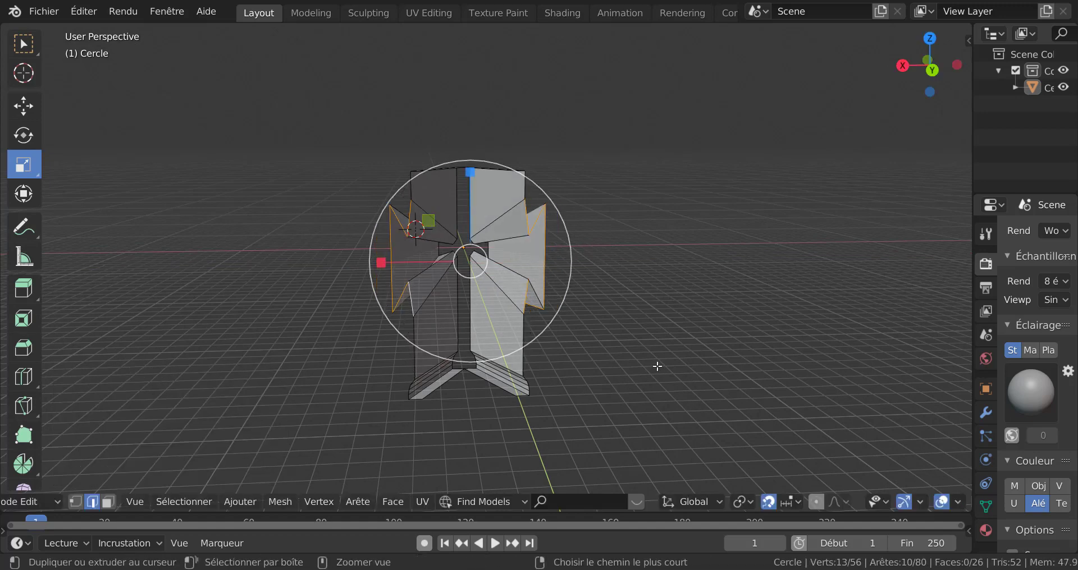
- Select the outer vertical edges of both crossbar arms at the wide end and scale them by about 1.305 along X
{"action": "middle_click_drag", "start_coordinate": [657, 366], "coordinate": [583, 318]}
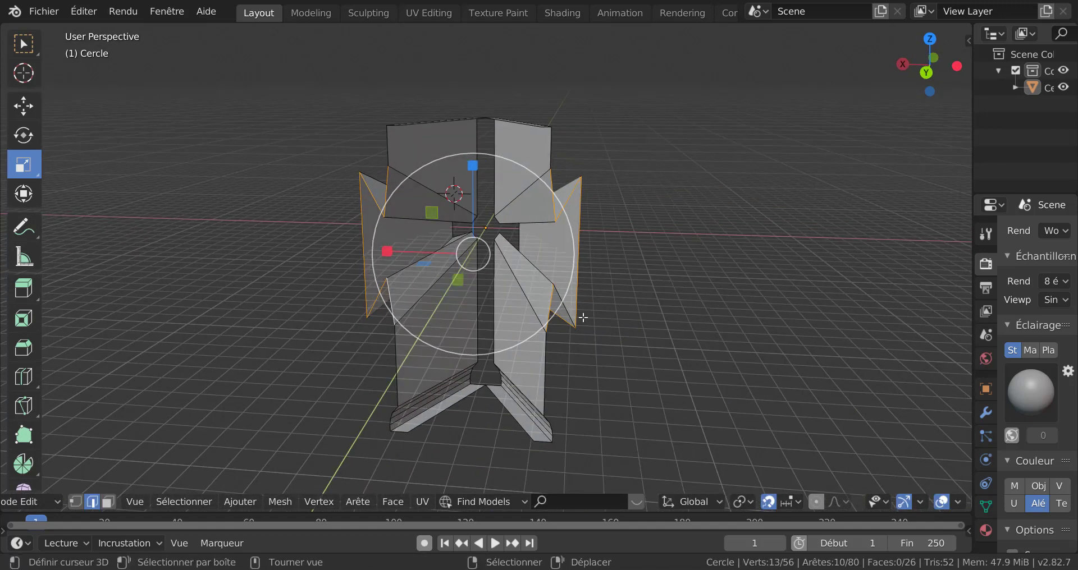
{"action": "left_click", "coordinate": [586, 235]}
{"action": "left_click", "coordinate": [328, 268], "text": "shift"}
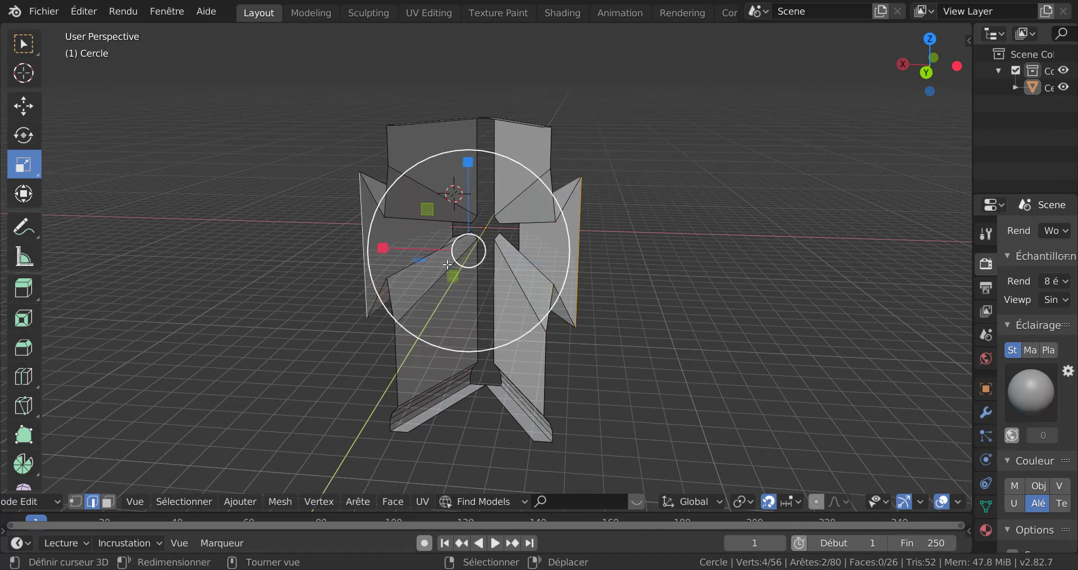
{"action": "key", "text": "s"}
{"action": "key", "text": "x"}
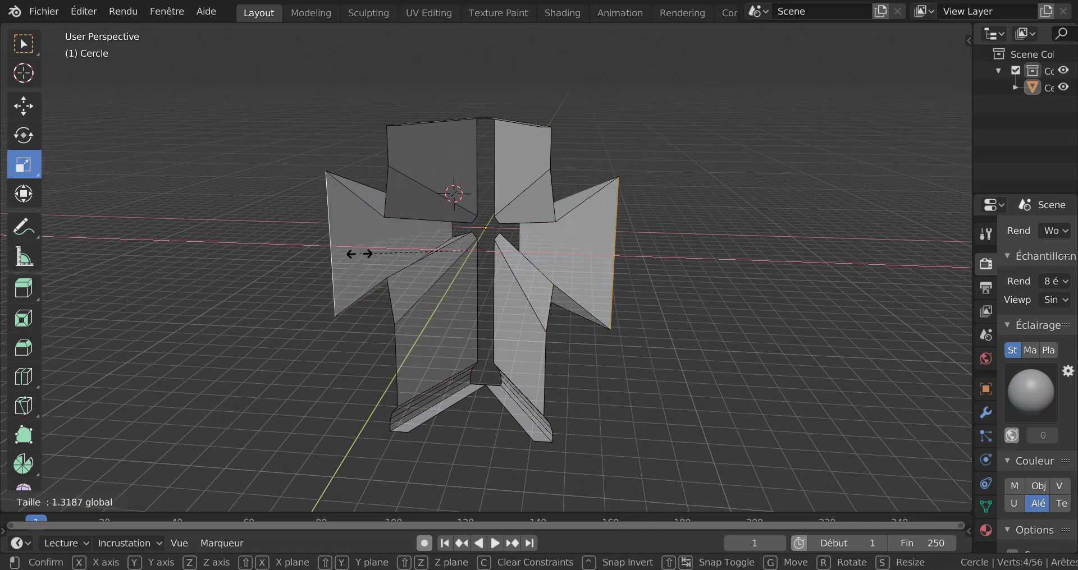
{"action": "left_click", "coordinate": [359, 253]}
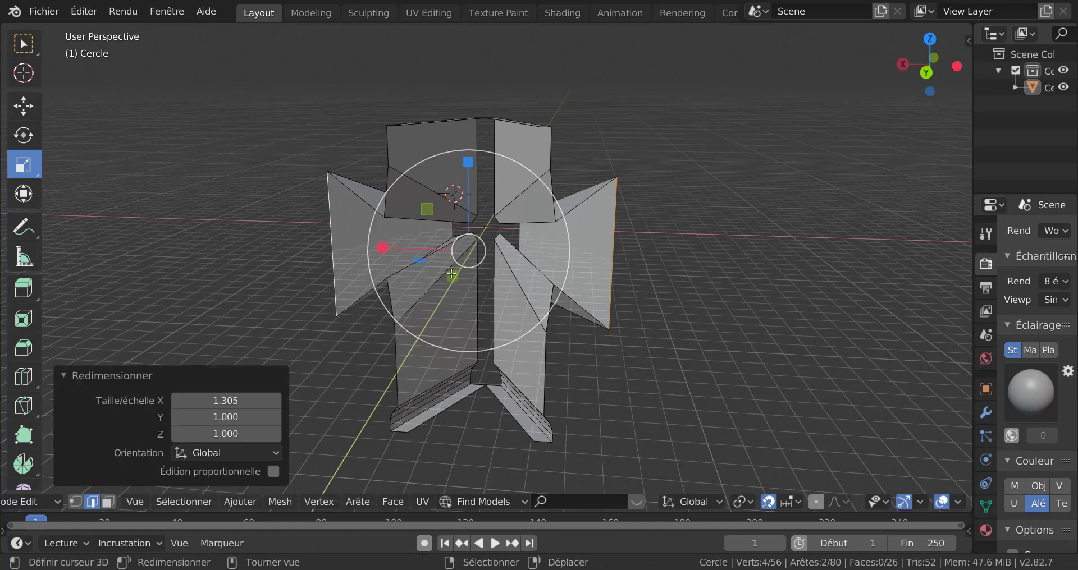
{"action": "middle_click_drag", "start_coordinate": [362, 255], "coordinate": [479, 274]}
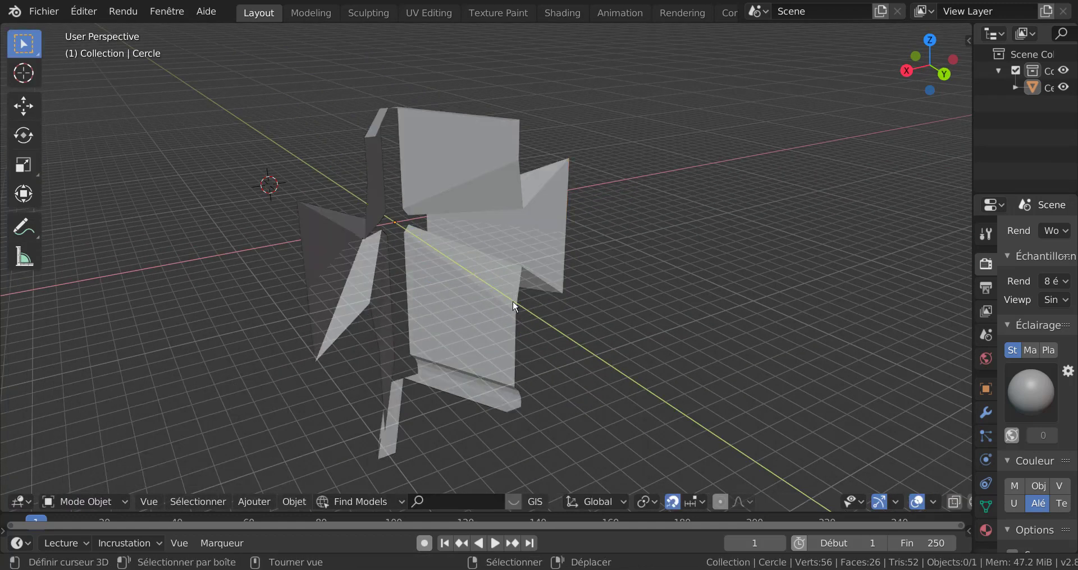
- Select the full open rim loop on the object's wide side and fill it with a face
{"action": "key", "text": "Tab"}
{"action": "left_click", "coordinate": [516, 324], "text": "alt"}
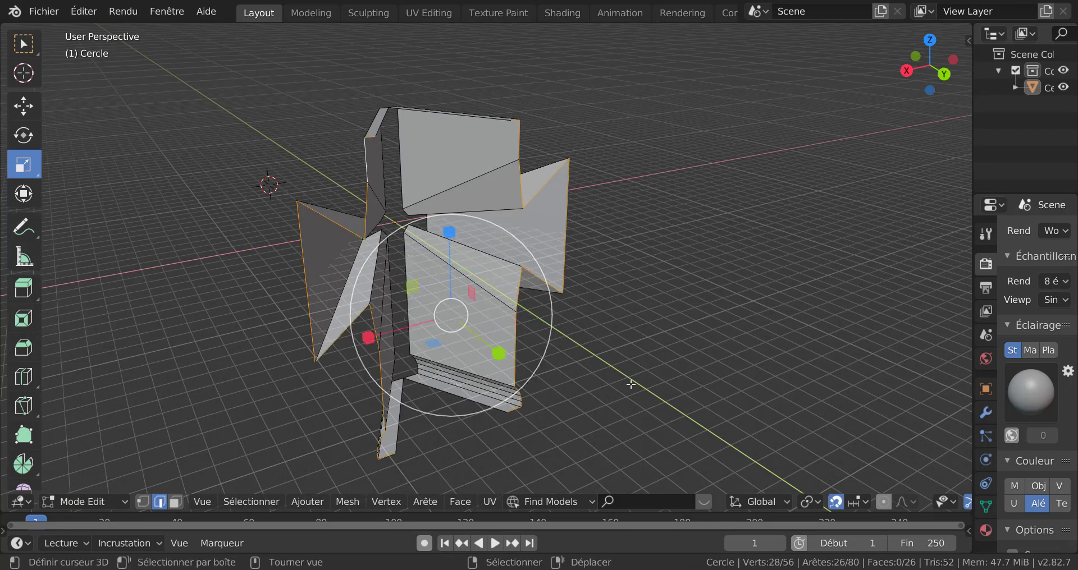
{"action": "key", "text": "f"}
- Close the open gaps between the splayed halves at the object's top and underside with one face each
{"action": "middle_click_drag", "start_coordinate": [630, 376], "coordinate": [539, 243]}
{"action": "left_click", "coordinate": [560, 206]}
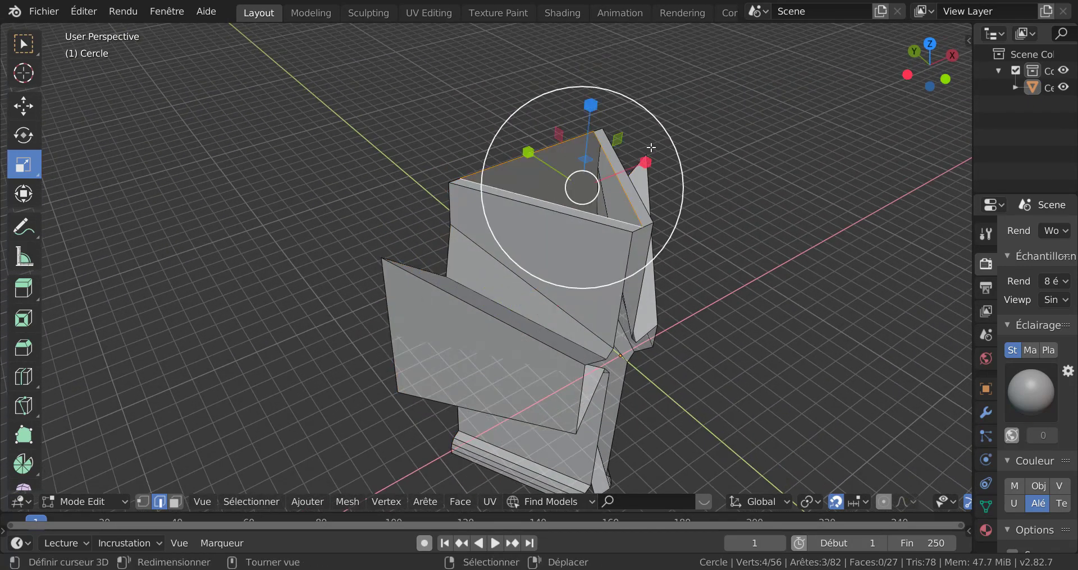
{"action": "middle_click_drag", "start_coordinate": [818, 318], "coordinate": [696, 337]}
{"action": "left_click", "coordinate": [591, 292], "text": "alt"}
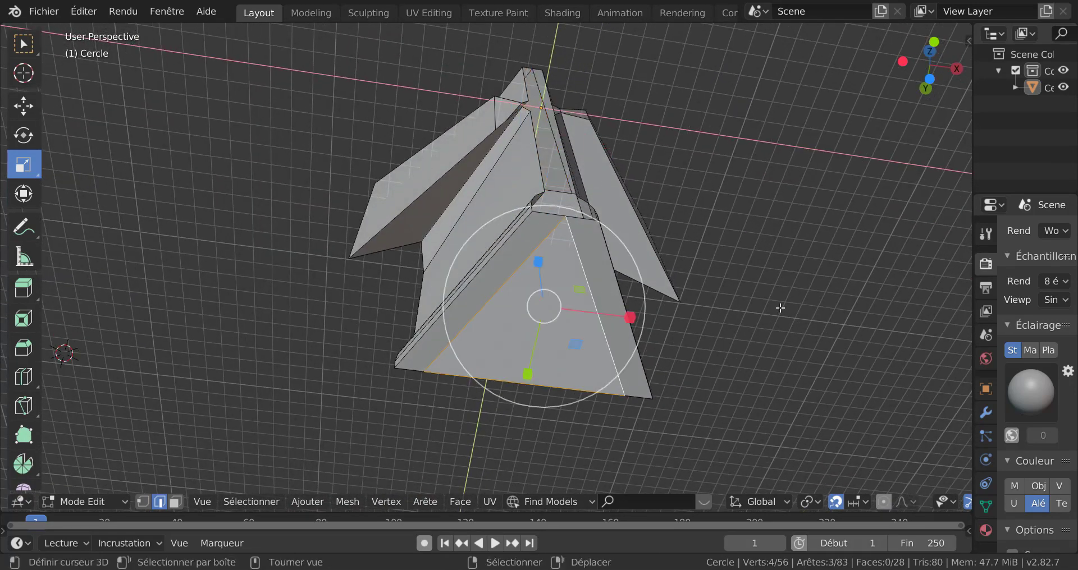
{"action": "key", "text": "f"}
{"action": "middle_click_drag", "start_coordinate": [782, 303], "coordinate": [631, 348]}
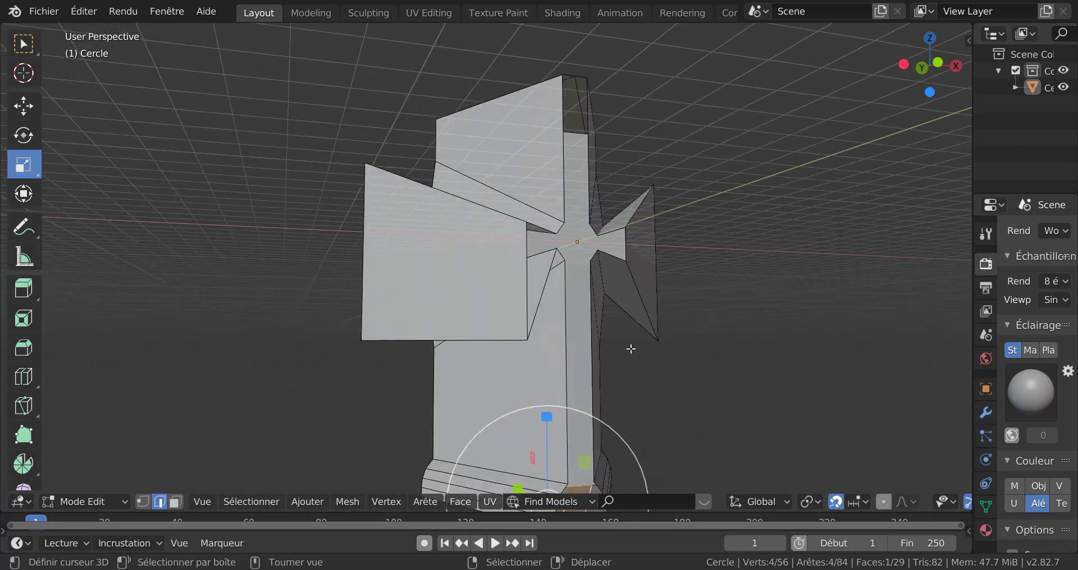
- Select the open cross-shaped rim loop on the narrow side and fill it with a face
{"action": "left_click", "coordinate": [568, 340], "text": "alt"}
{"action": "scroll", "coordinate": [786, 352], "scroll_direction": "down", "scroll_amount": 2}
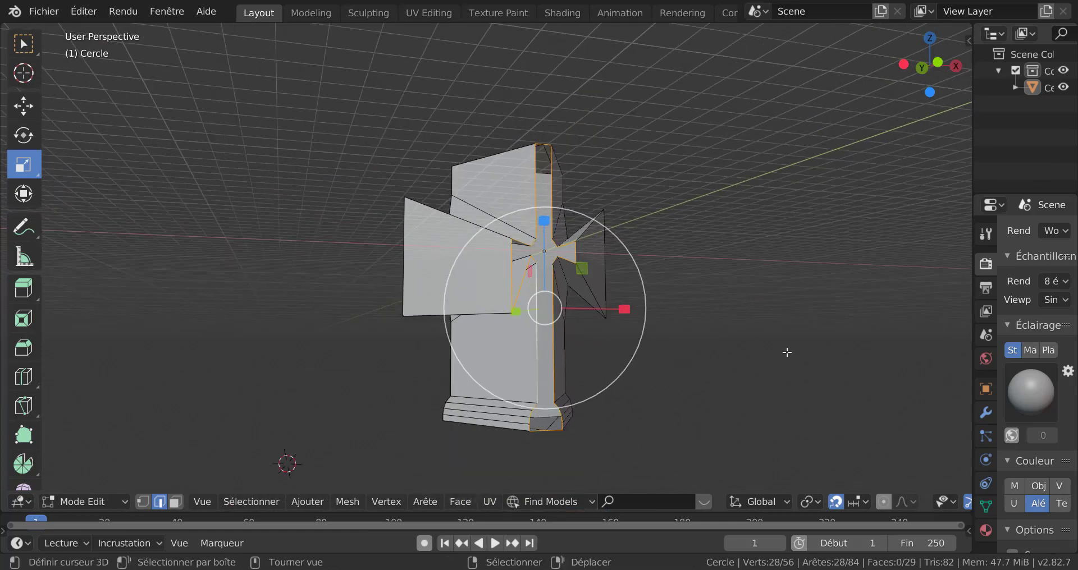
{"action": "key", "text": "f"}
{"action": "key", "text": "Tab"}
{"action": "middle_click_drag", "start_coordinate": [785, 356], "coordinate": [508, 308]}
- Select all the flared base's wide-side vertices, including hidden ones, and raise them 3 m along Z
{"action": "key", "text": "Tab"}
{"action": "middle_click_drag", "start_coordinate": [511, 369], "coordinate": [570, 409]}
{"action": "key", "text": "KP_1"}
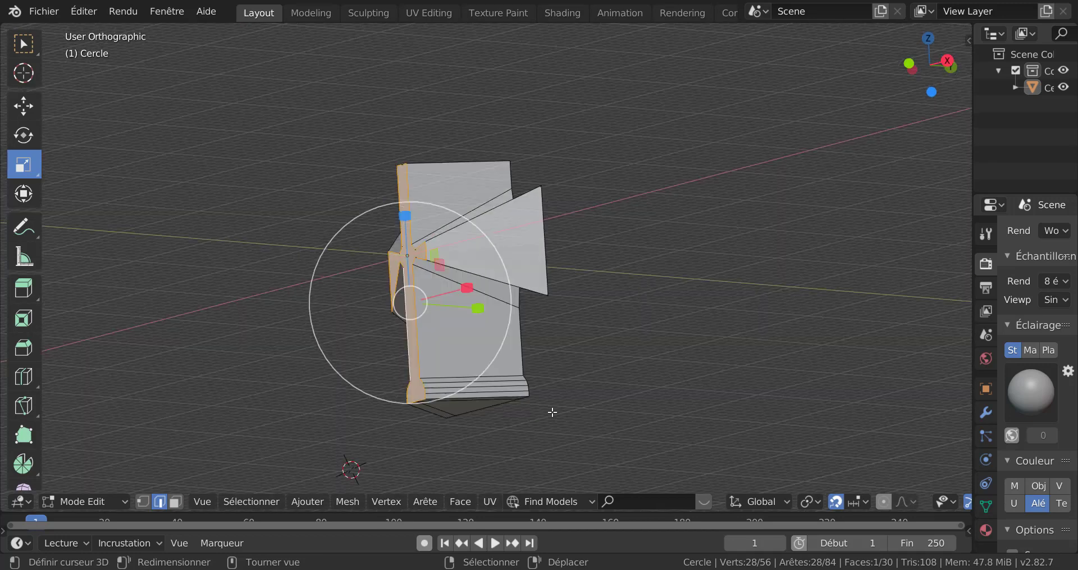
{"action": "key", "text": "KP_3"}
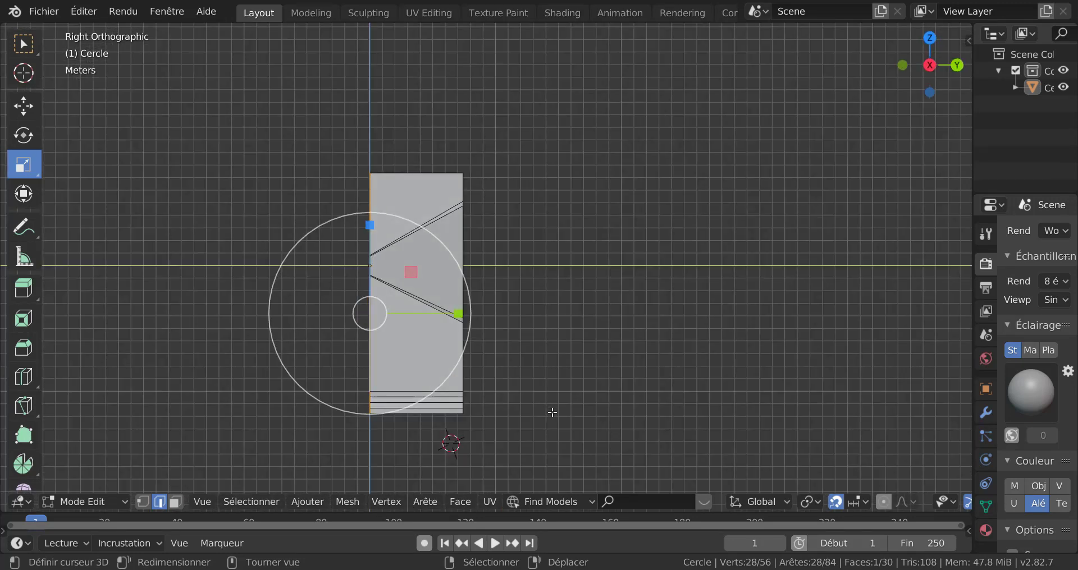
{"action": "key", "text": "alt+a"}
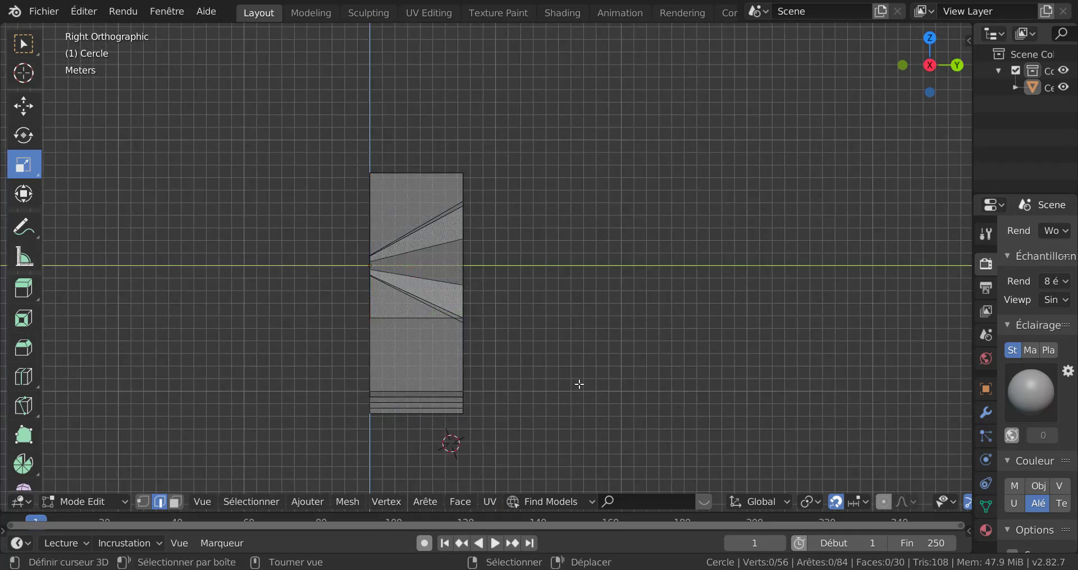
{"action": "key", "text": "1"}
{"action": "key", "text": "c"}
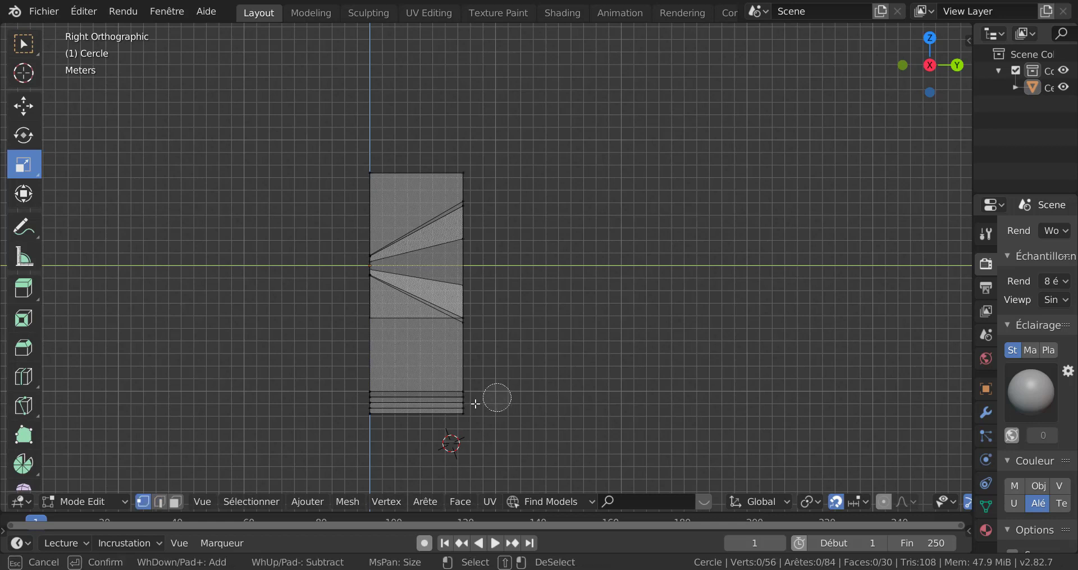
{"action": "left_click", "coordinate": [455, 403]}
{"action": "key", "text": "Escape"}
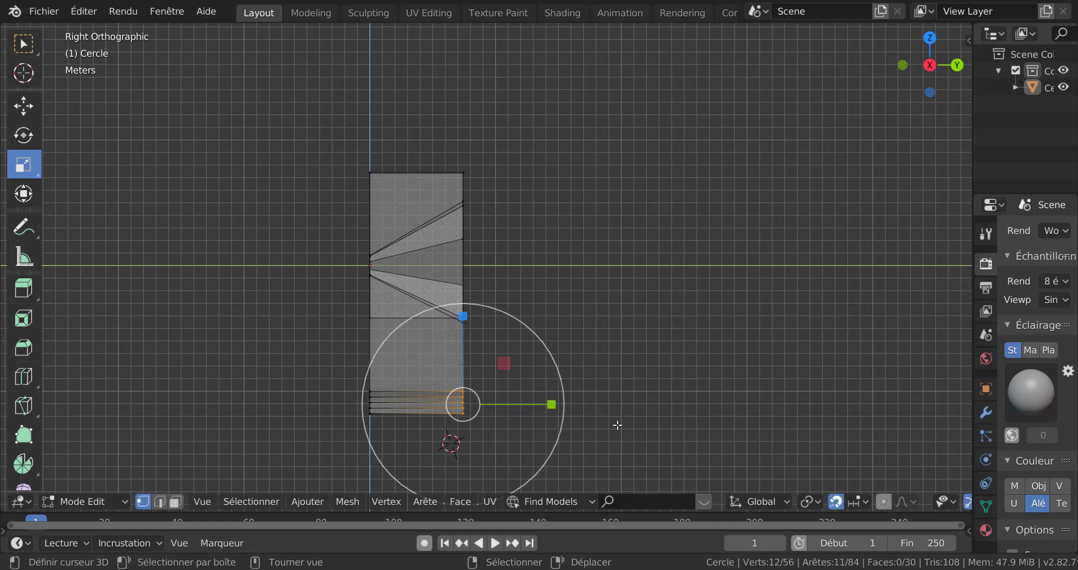
{"action": "key", "text": "g"}
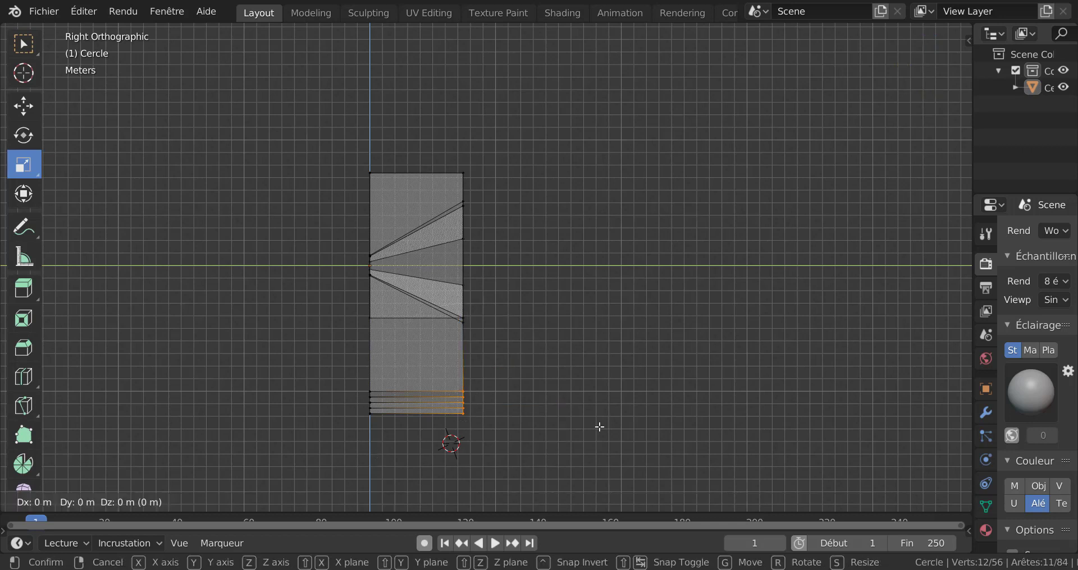
{"action": "key", "text": "z"}
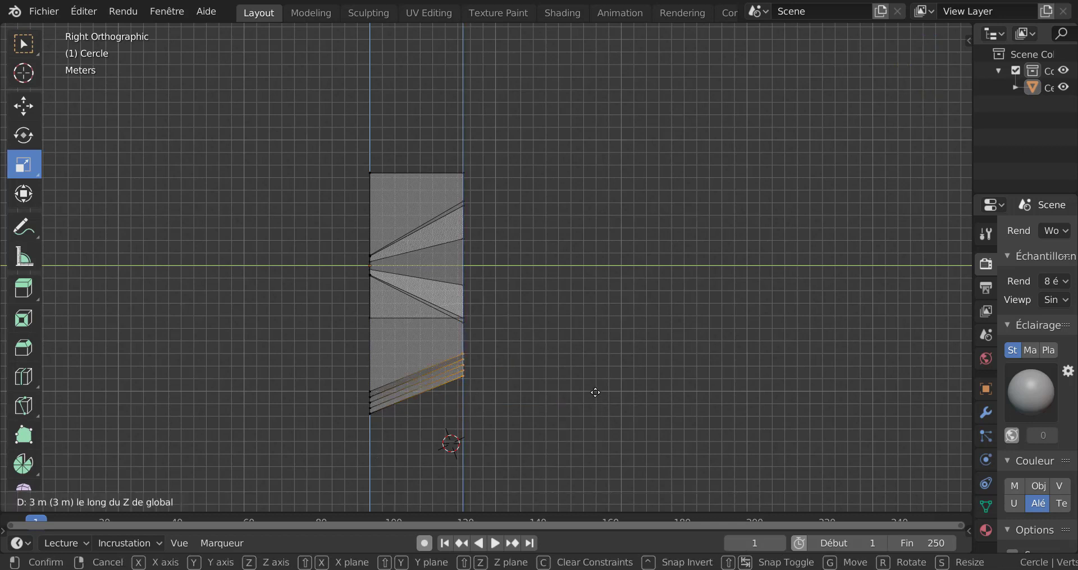
{"action": "left_click", "coordinate": [595, 392]}
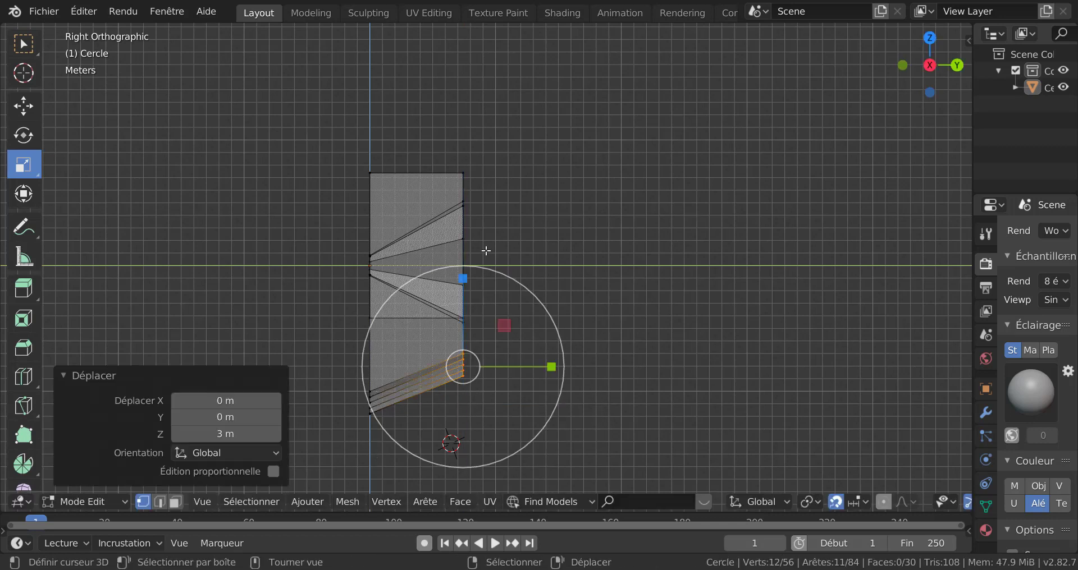
{"action": "middle_click_drag", "start_coordinate": [523, 219], "coordinate": [635, 248]}
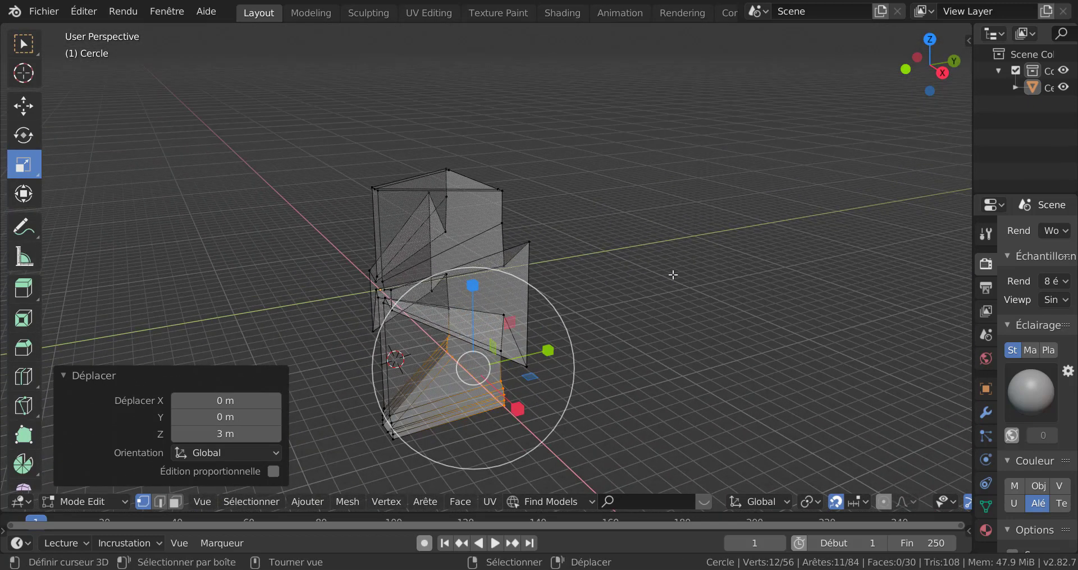
- Lower the top vertices on the wide side so the object's top slopes down toward +Y, and restore solid display
{"action": "key", "text": "KP_3"}
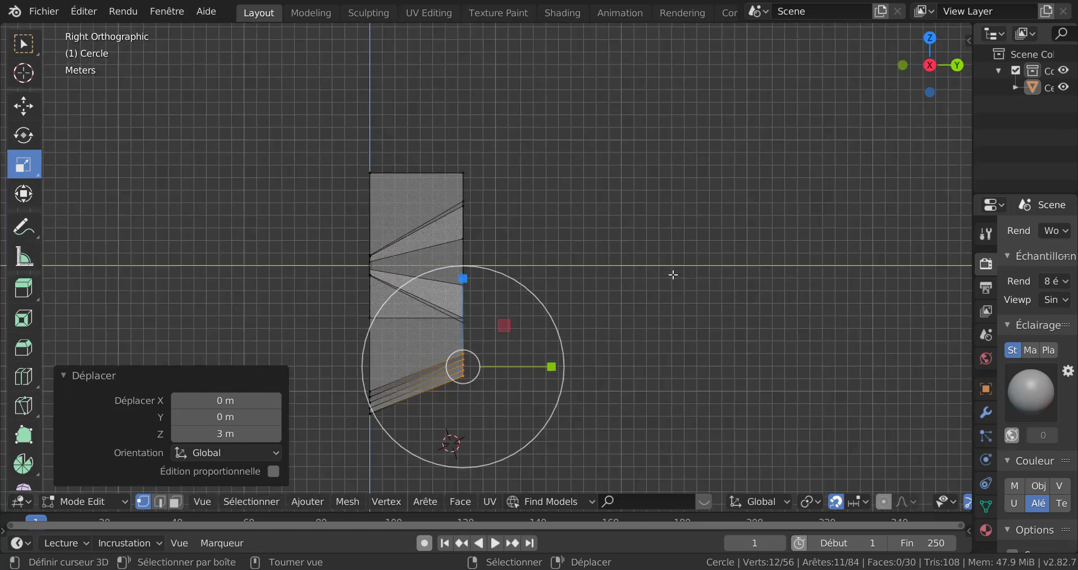
{"action": "left_click", "coordinate": [586, 246]}
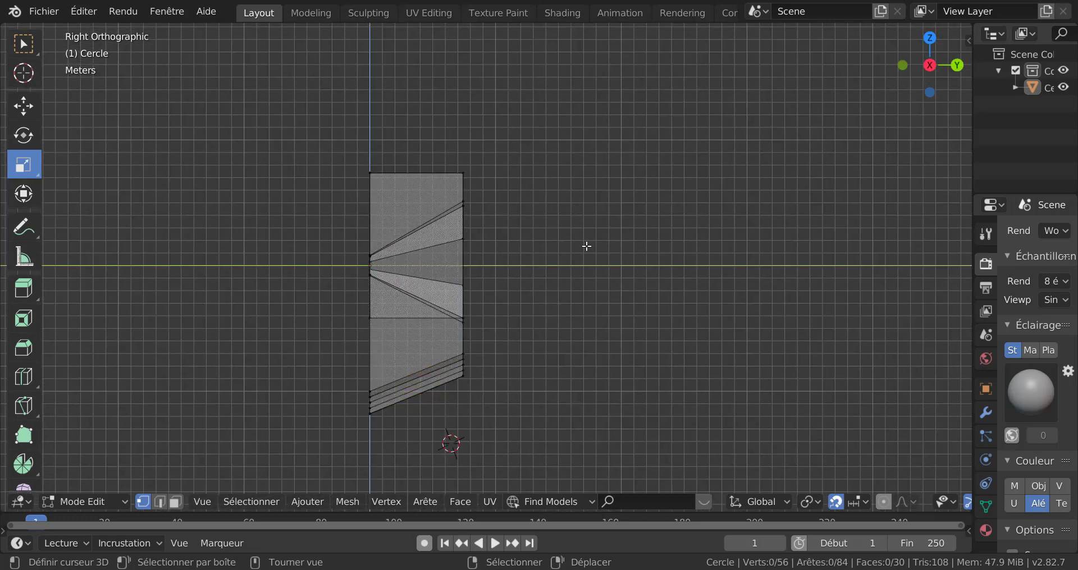
{"action": "key", "text": "c"}
{"action": "left_click", "coordinate": [462, 176]}
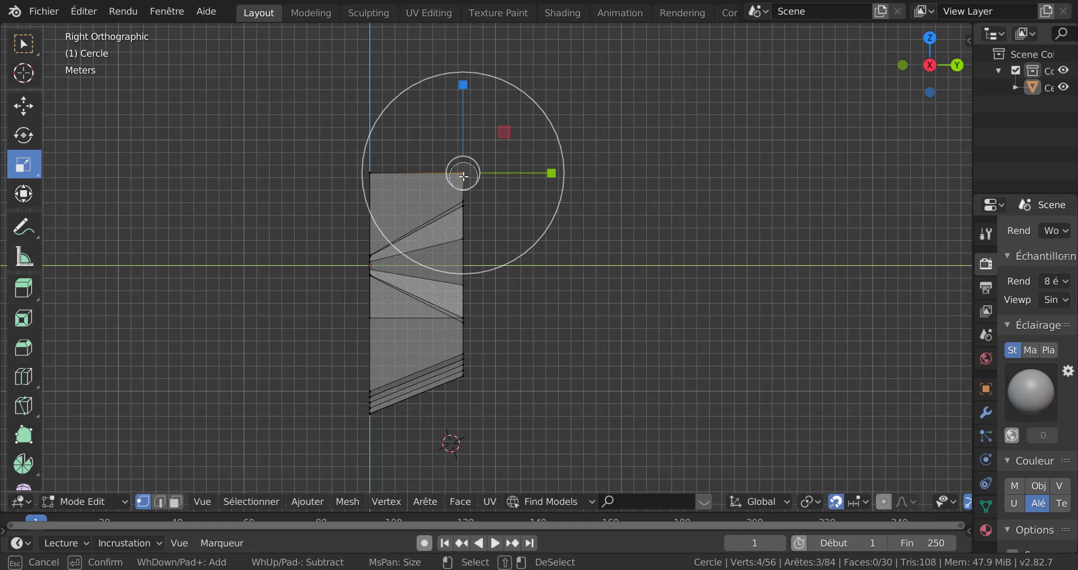
{"action": "key", "text": "Escape"}
{"action": "key", "text": "g"}
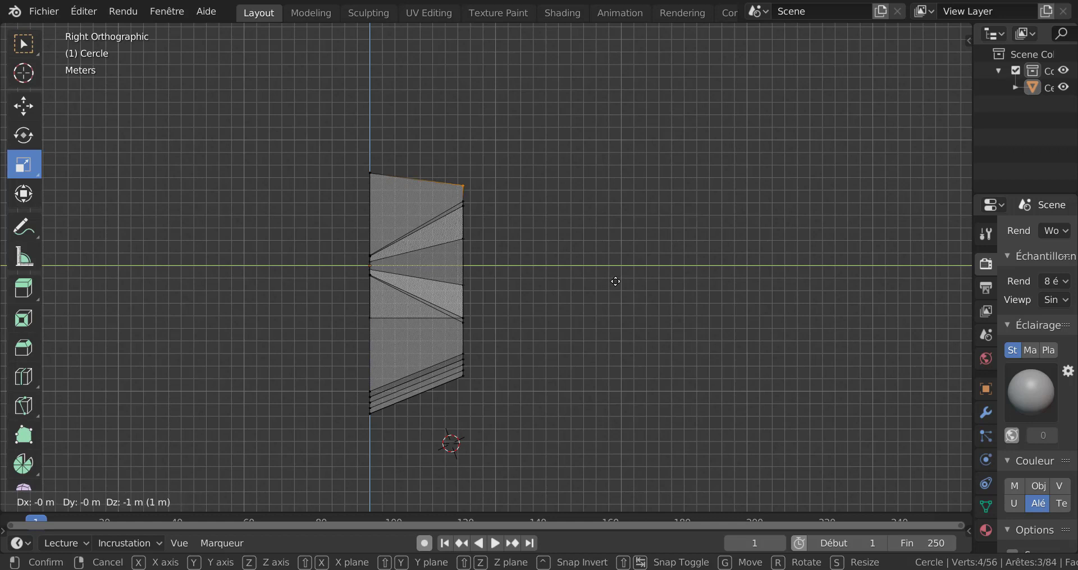
{"action": "left_click", "coordinate": [614, 283]}
{"action": "key", "text": "Tab"}
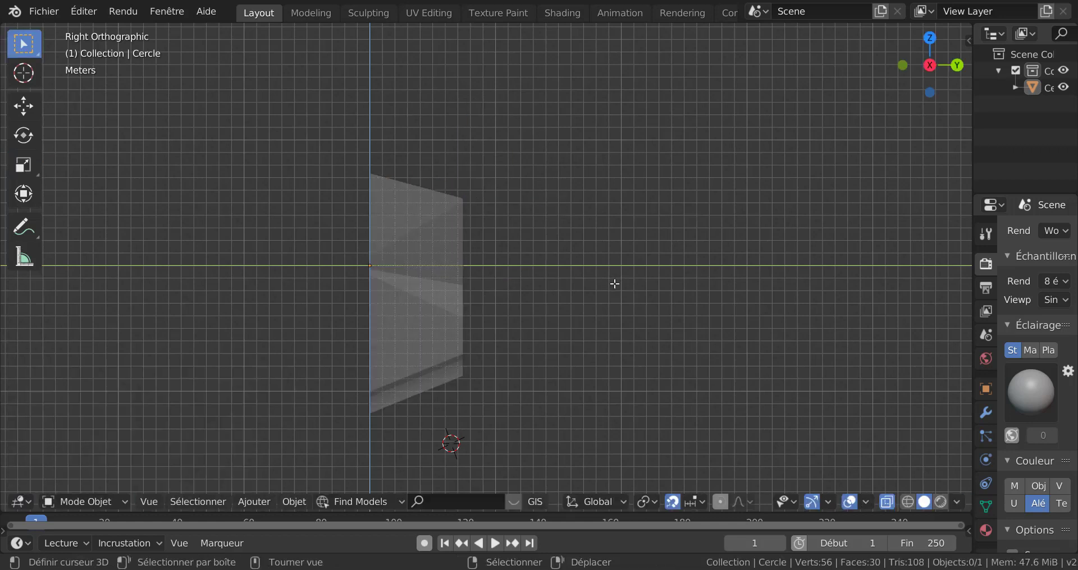
{"action": "middle_click_drag", "start_coordinate": [612, 283], "coordinate": [718, 281]}
{"action": "key", "text": "alt+z"}
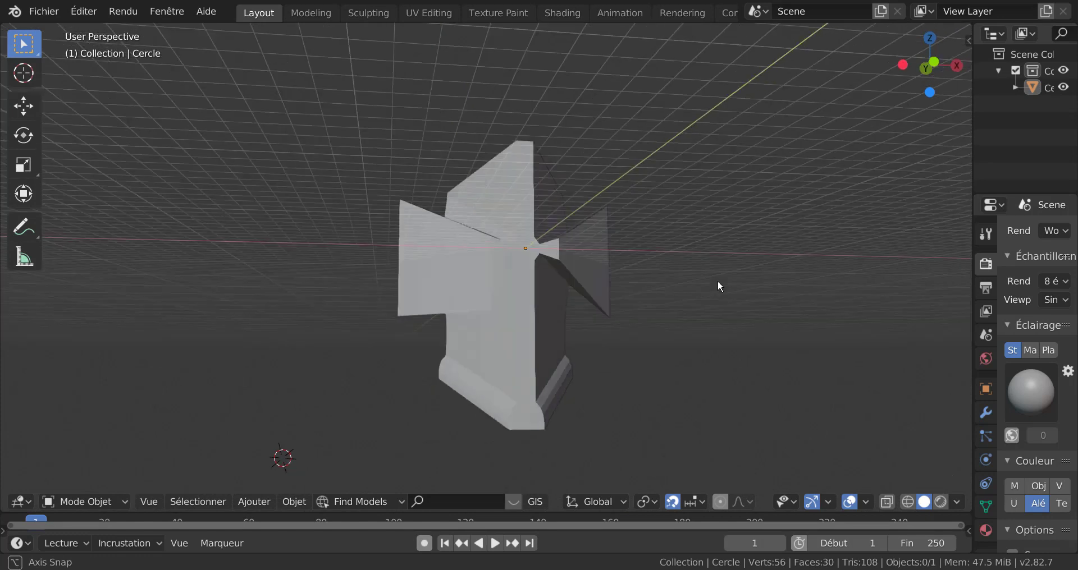
- Raise the stray lower corner vertex of the narrow crossbar arm on the -X side along Z to even out the arm
{"action": "key", "text": "Tab"}
{"action": "left_click", "coordinate": [487, 316]}
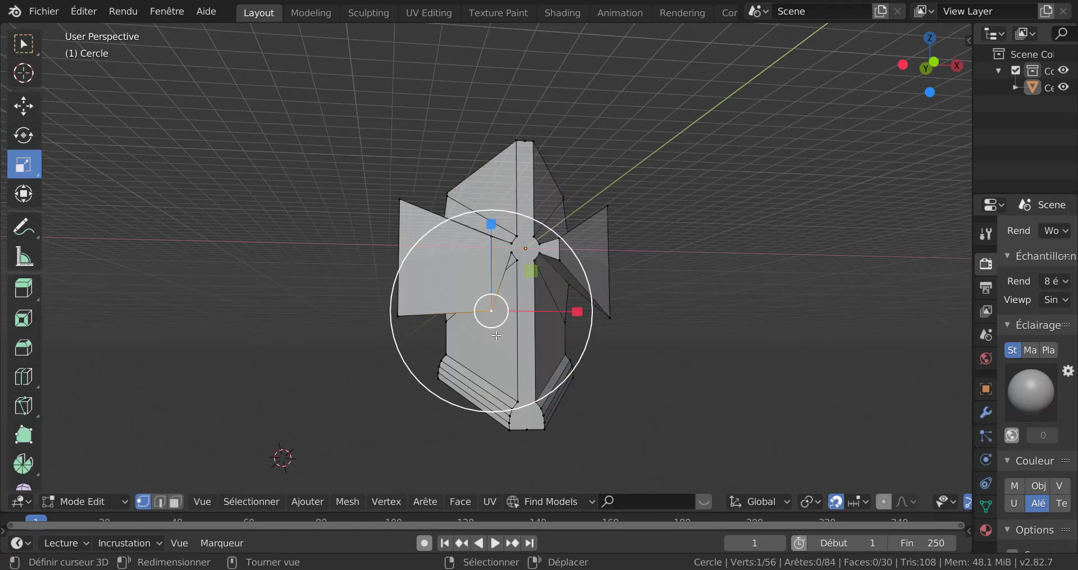
{"action": "key", "text": "g"}
{"action": "key", "text": "z"}
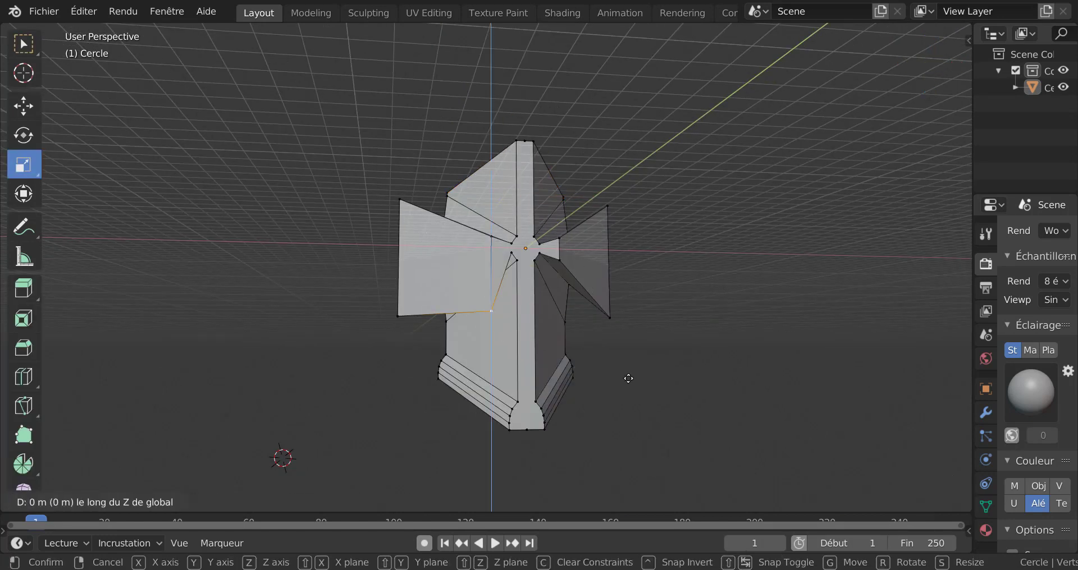
{"action": "left_click", "coordinate": [629, 336]}
{"action": "key", "text": "Tab"}
{"action": "middle_click_drag", "start_coordinate": [630, 336], "coordinate": [351, 368]}
- Select the four inner notch vertices of the wide end and scale them by about 0.931 along X
{"action": "key", "text": "Tab"}
{"action": "scroll", "coordinate": [508, 241], "scroll_direction": "up", "scroll_amount": 1}
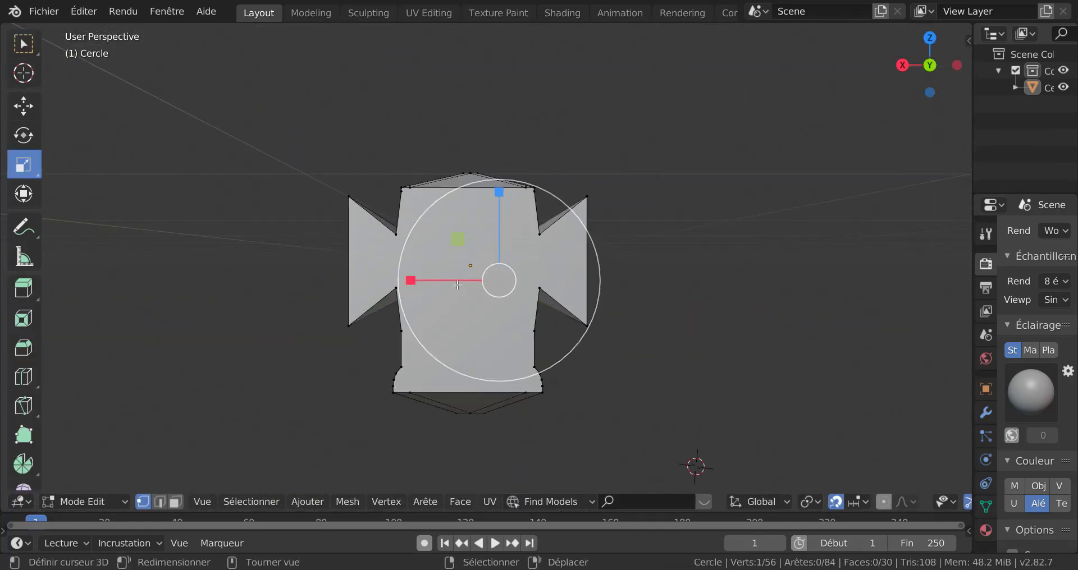
{"action": "left_click", "coordinate": [396, 235]}
{"action": "left_click", "coordinate": [539, 235], "text": "shift"}
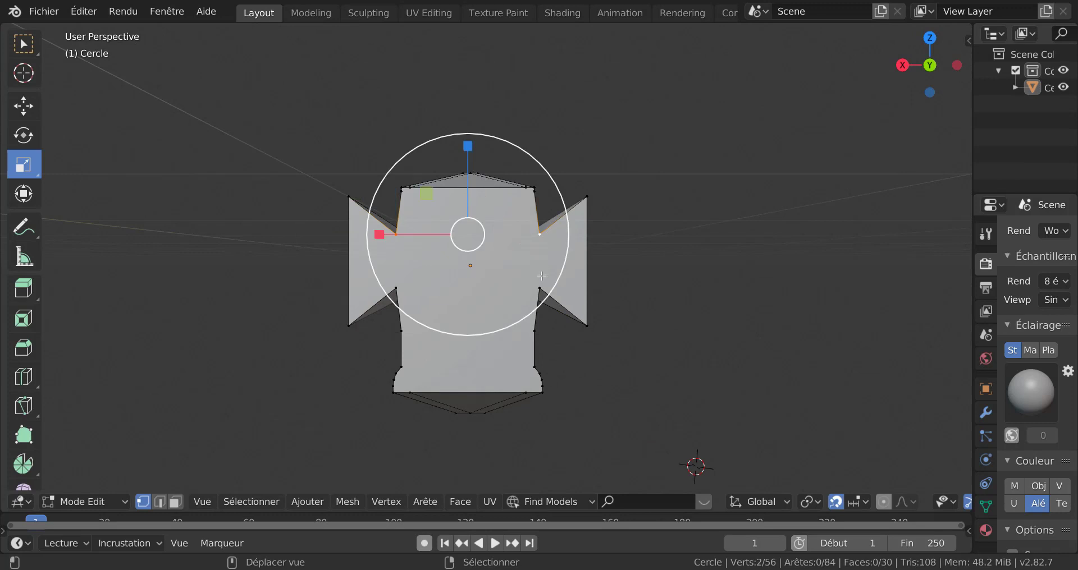
{"action": "left_click", "coordinate": [539, 289], "text": "shift"}
{"action": "left_click", "coordinate": [396, 288], "text": "shift"}
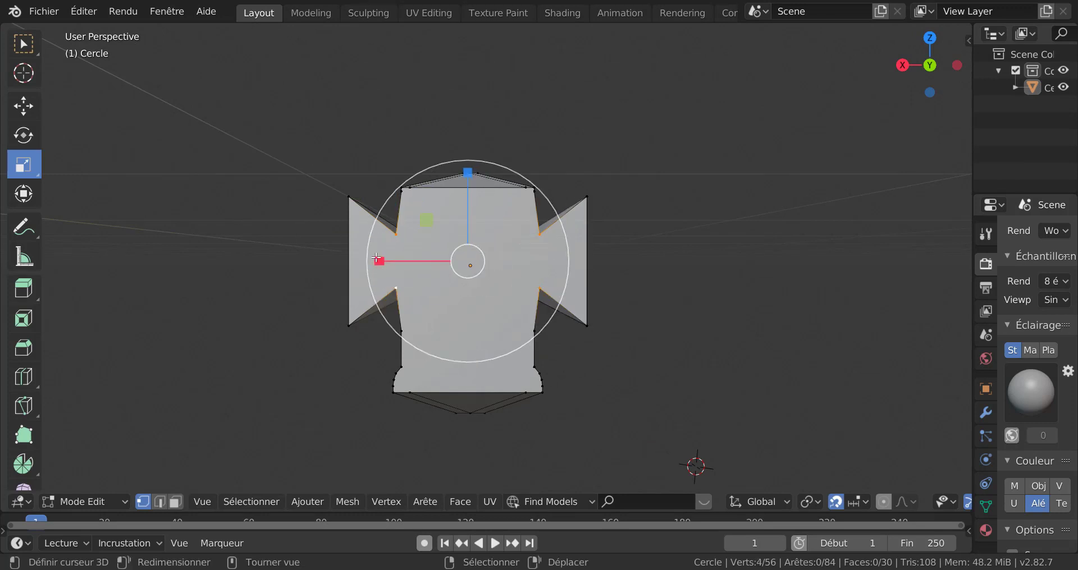
{"action": "left_click_drag", "start_coordinate": [377, 261], "coordinate": [394, 257]}
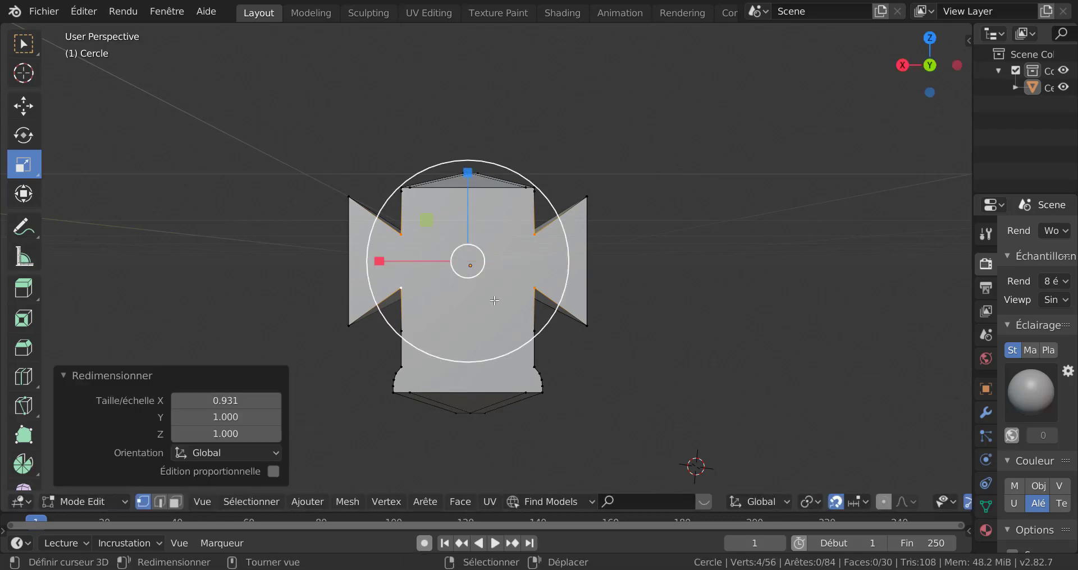
{"action": "key", "text": "Tab"}
- Duplicate the finished punch object, leaving the copy in place
{"action": "middle_click_drag", "start_coordinate": [608, 342], "coordinate": [525, 359]}
{"action": "scroll", "coordinate": [527, 358], "scroll_direction": "down", "scroll_amount": 6}
{"action": "middle_click_drag", "start_coordinate": [597, 337], "coordinate": [464, 348]}
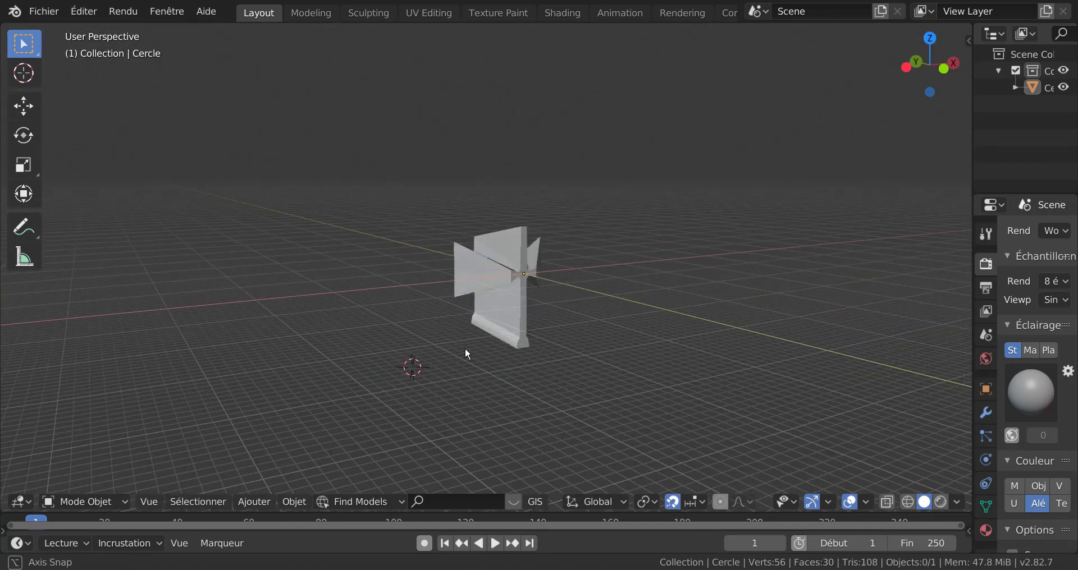
{"action": "middle_click_drag", "start_coordinate": [632, 337], "coordinate": [579, 275]}
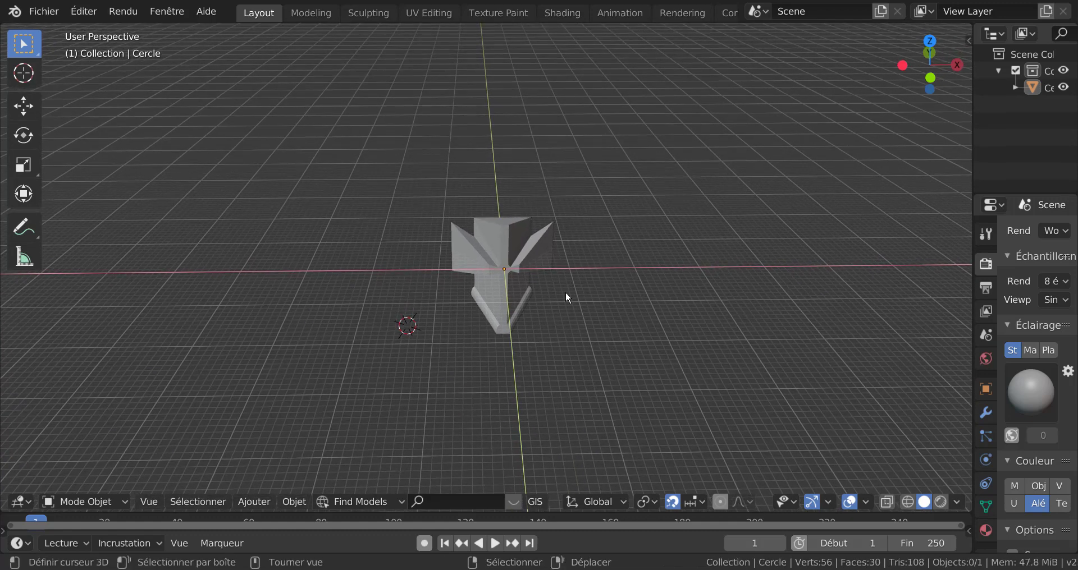
{"action": "left_click", "coordinate": [540, 257]}
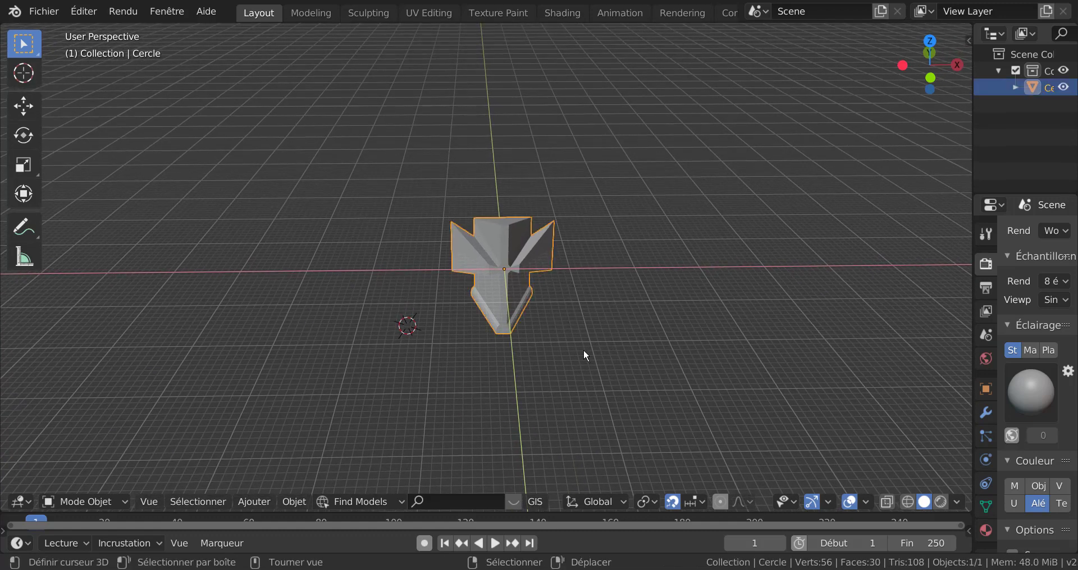
{"action": "key", "text": "shift+d"}
{"action": "right_click", "coordinate": [583, 356]}
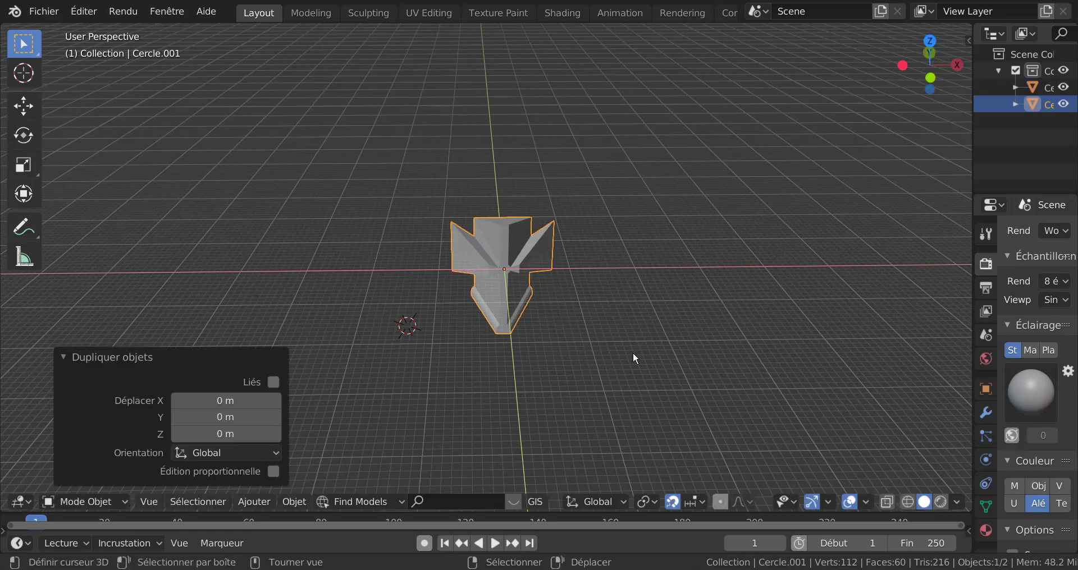
- Move the duplicated punch 44 m along the X axis, away from the original
{"action": "key", "text": "g"}
{"action": "key", "text": "x"}
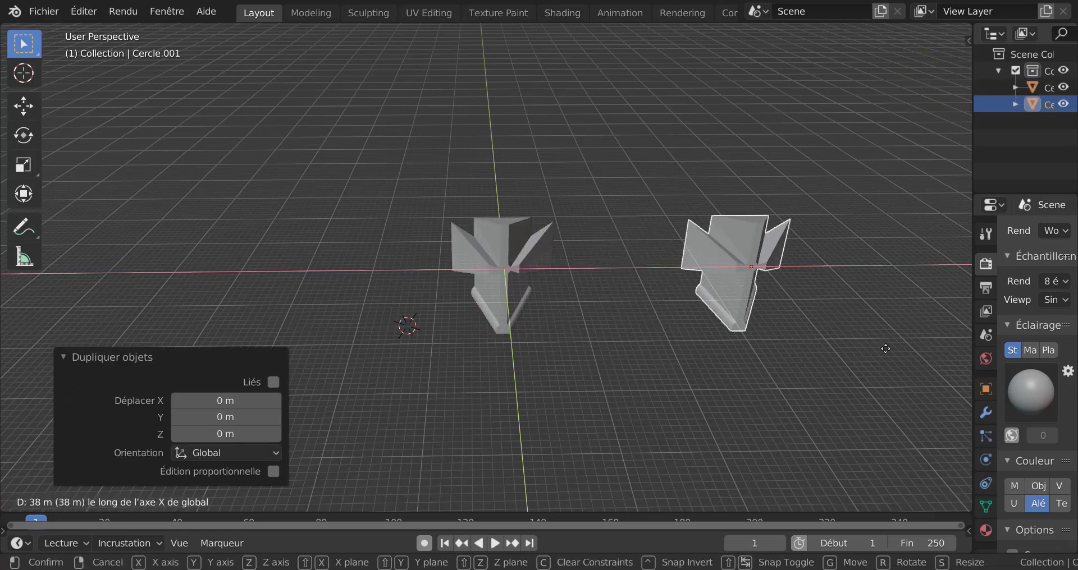
{"action": "left_click", "coordinate": [913, 365]}
{"action": "scroll", "coordinate": [908, 371], "scroll_direction": "down", "scroll_amount": 2}
{"action": "middle_click_drag", "start_coordinate": [867, 374], "coordinate": [712, 368], "text": "shift"}
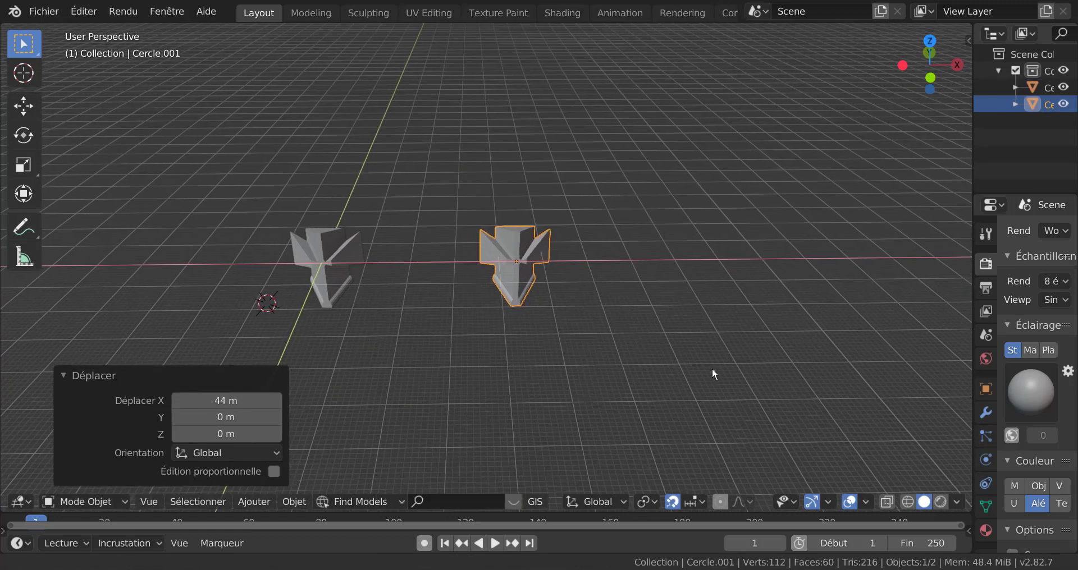
- Duplicate the offset punch twice more along X, spacing the copies 24 m and about 25 m apart
{"action": "key", "text": "shift+d"}
{"action": "key", "text": "x"}
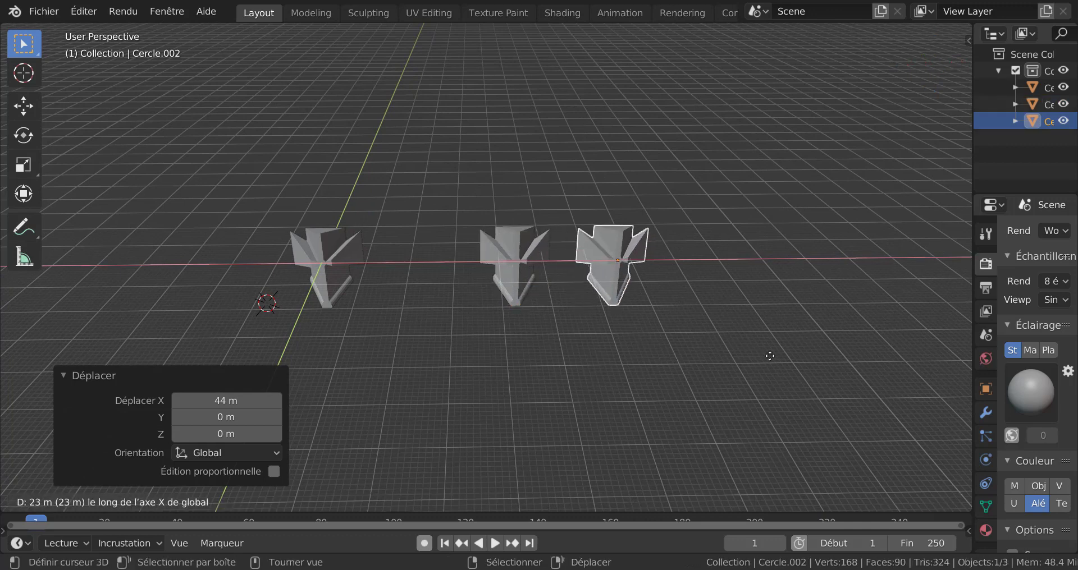
{"action": "left_click", "coordinate": [775, 356]}
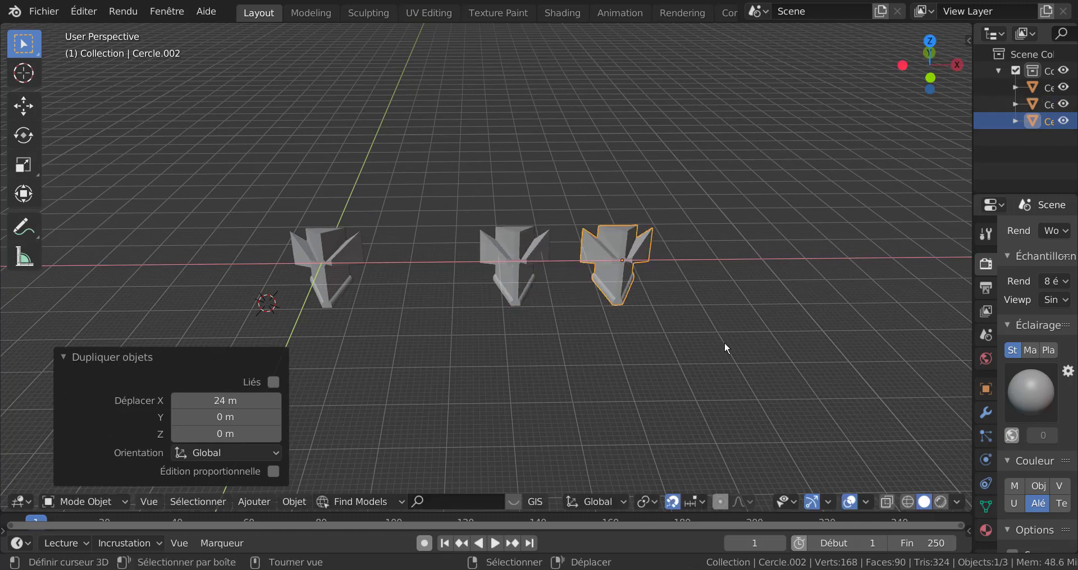
{"action": "key", "text": "shift+d"}
{"action": "key", "text": "x"}
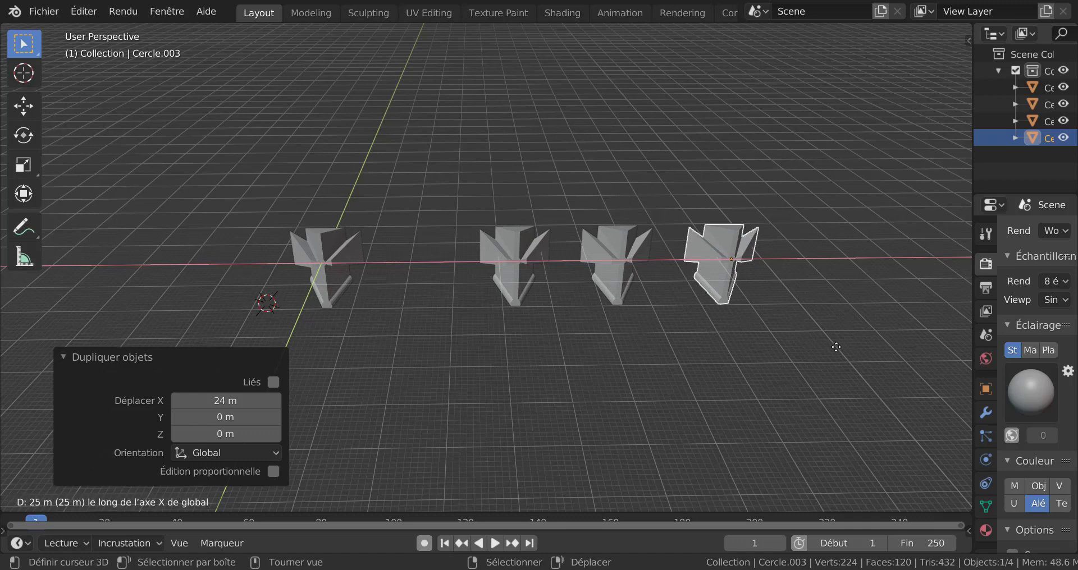
{"action": "left_click", "coordinate": [842, 347]}
- Select the three punch copies, excluding the original, and move them 102 m along the Y axis
{"action": "left_click", "coordinate": [308, 268]}
{"action": "middle_click_drag", "start_coordinate": [353, 305], "coordinate": [432, 313]}
{"action": "left_click", "coordinate": [536, 269]}
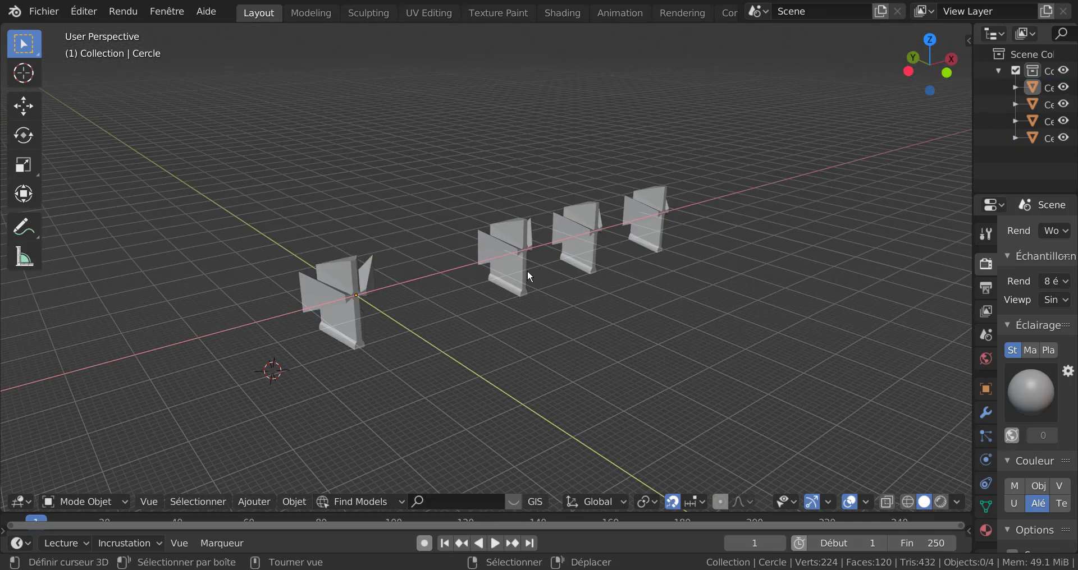
{"action": "left_click", "coordinate": [527, 271]}
{"action": "left_click", "coordinate": [589, 246], "text": "shift"}
{"action": "left_click", "coordinate": [638, 212], "text": "shift"}
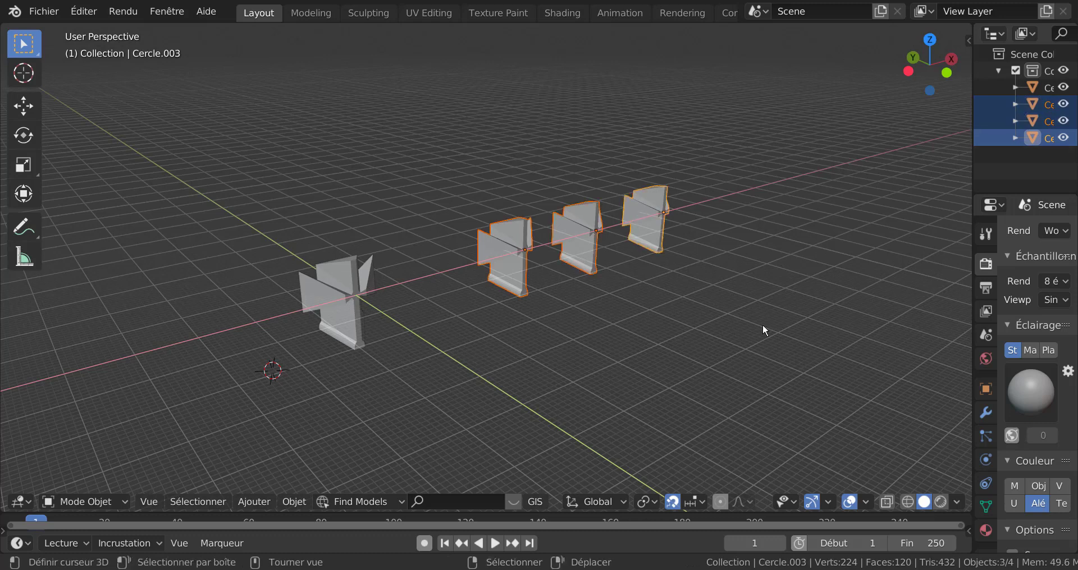
{"action": "key", "text": "shift+d"}
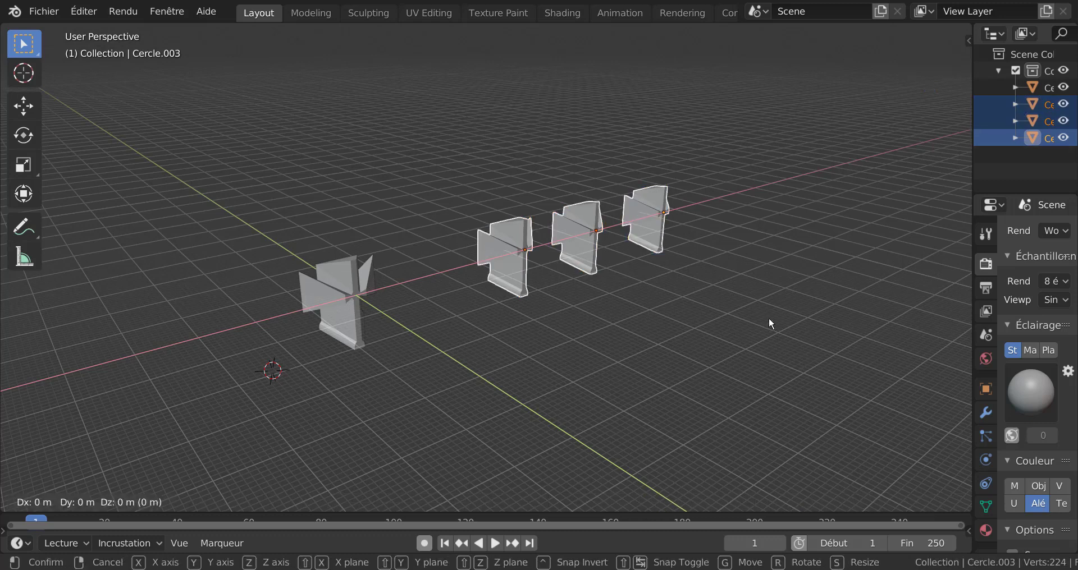
{"action": "key", "text": "y"}
{"action": "left_click", "coordinate": [567, 236]}
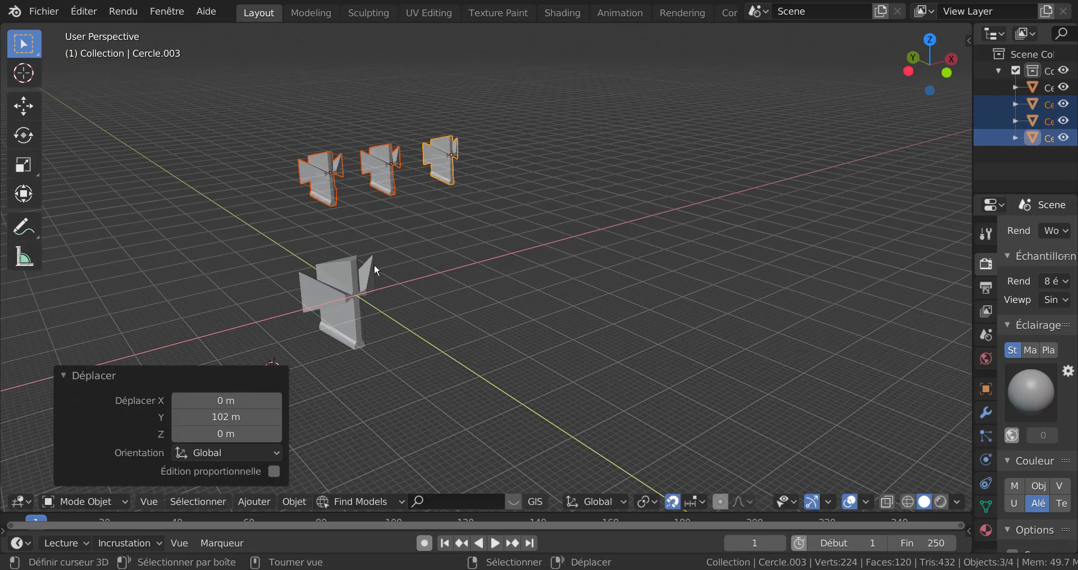
- Add a cube mesh at the 3D cursor near the original punch
{"action": "left_click", "coordinate": [373, 278]}
{"action": "left_click", "coordinate": [234, 501]}
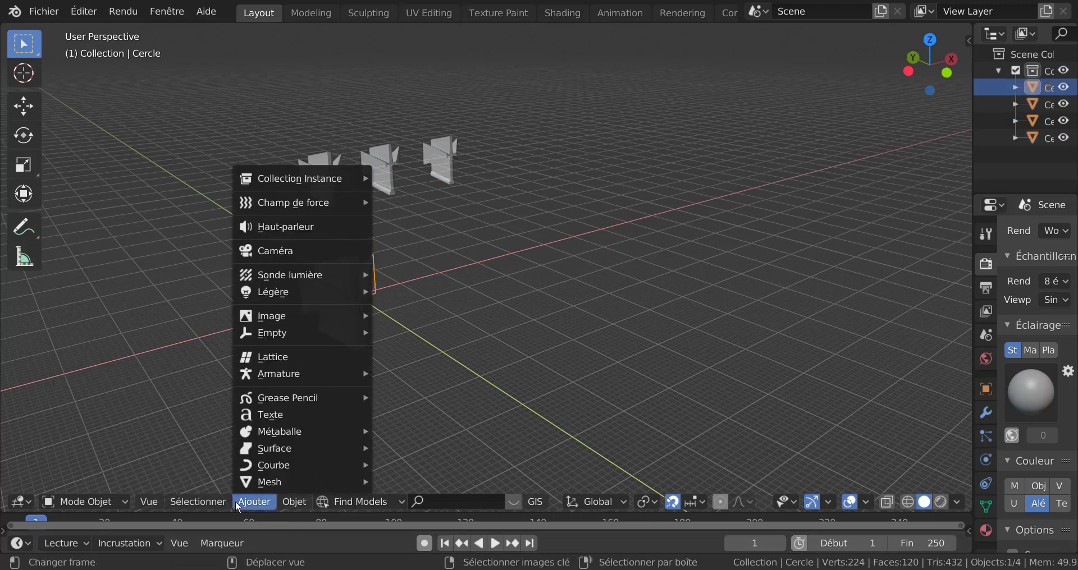
{"action": "mouse_move", "coordinate": [215, 504]}
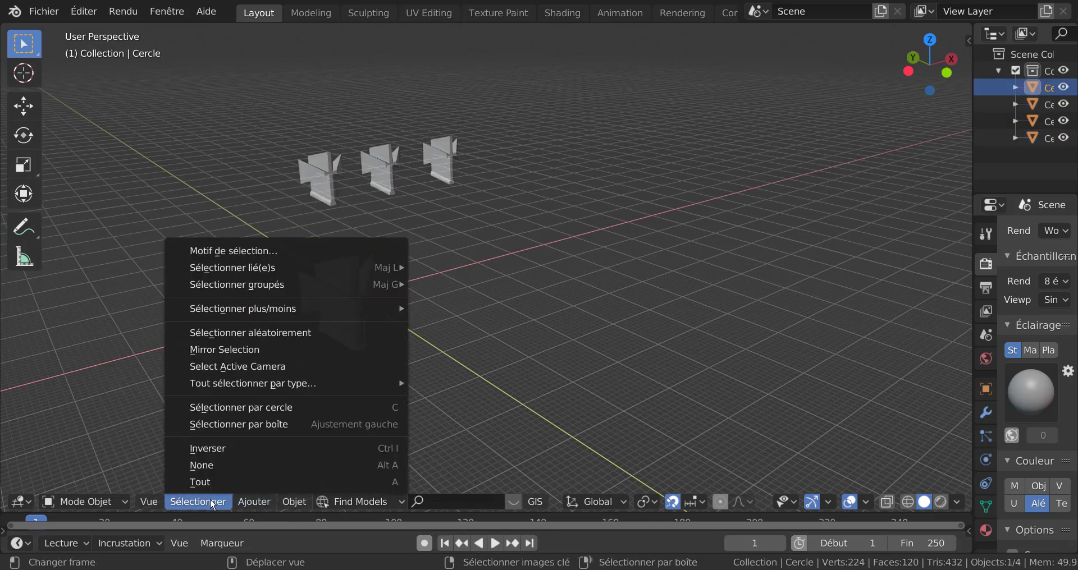
{"action": "mouse_move", "coordinate": [252, 507]}
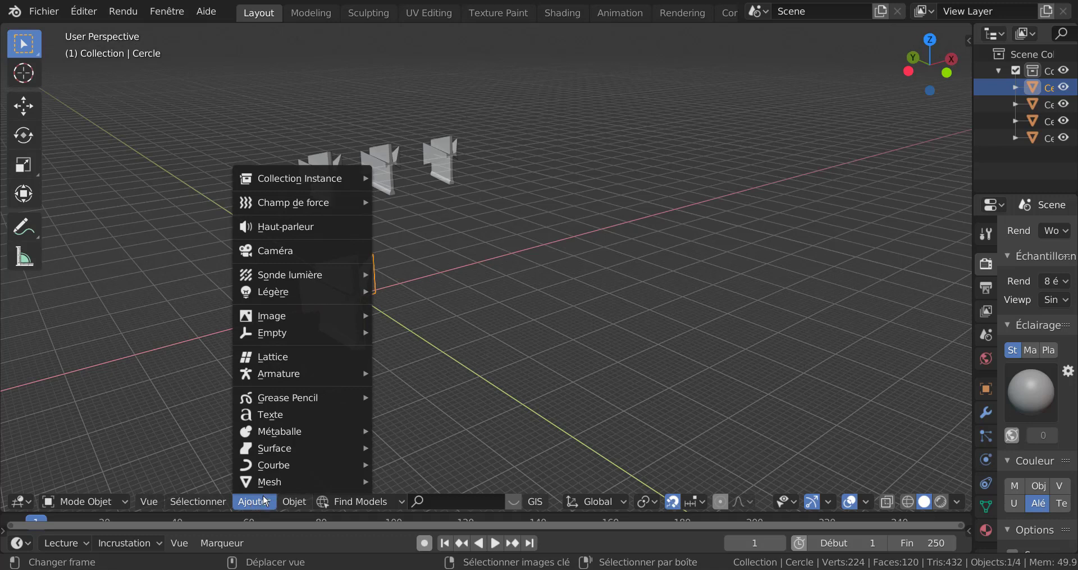
{"action": "mouse_move", "coordinate": [275, 482]}
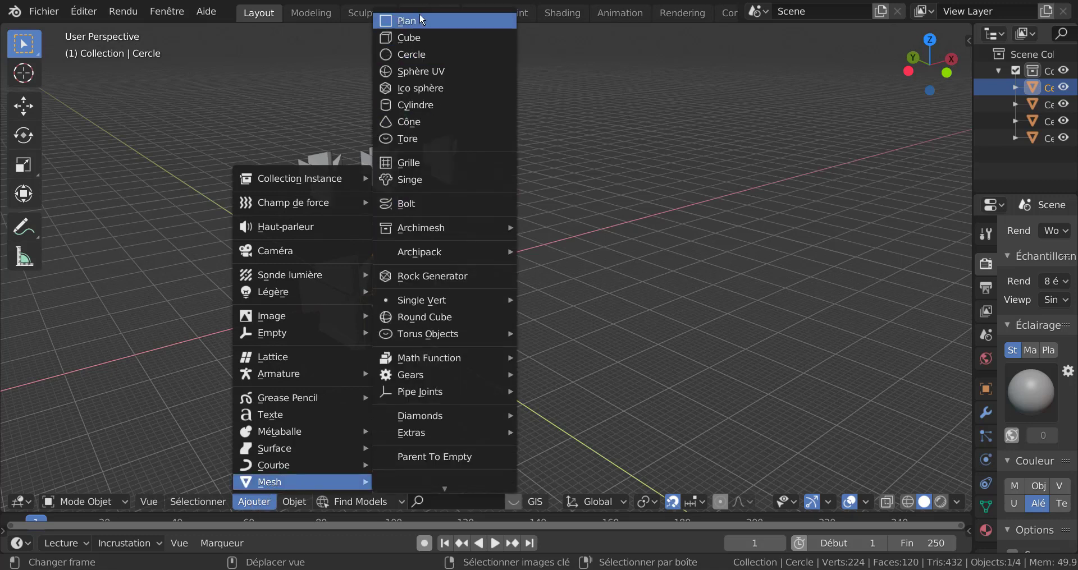
{"action": "left_click", "coordinate": [413, 37]}
{"action": "scroll", "coordinate": [560, 253], "scroll_direction": "down", "scroll_amount": 2}
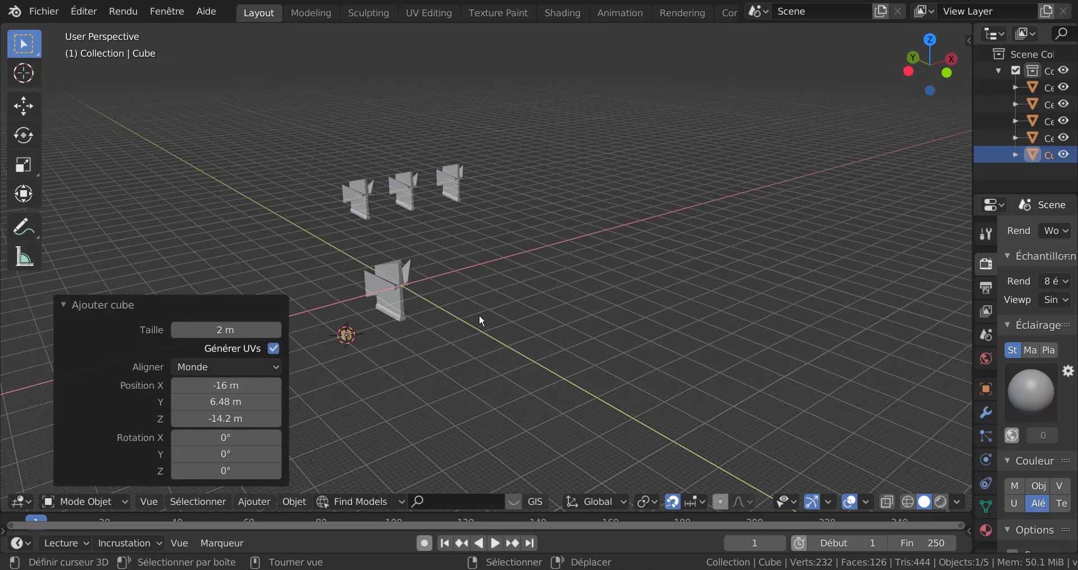
- Enlarge the cube uniformly by successive scale factors of about 2.647, 6.786 and 1.221
{"action": "key", "text": "s"}
{"action": "left_click", "coordinate": [749, 315]}
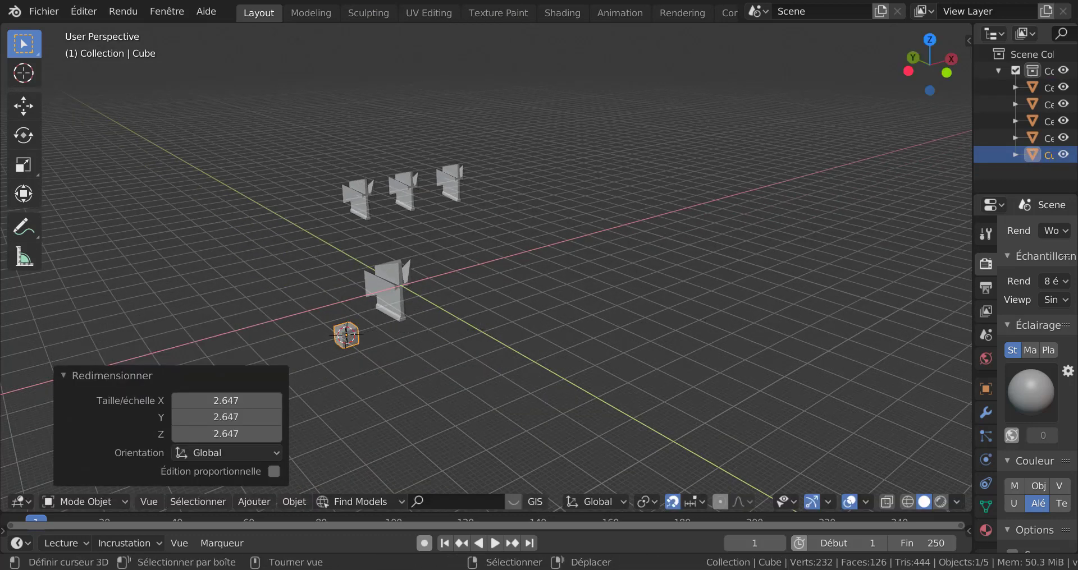
{"action": "key", "text": "s"}
{"action": "left_click", "coordinate": [497, 324]}
{"action": "key", "text": "s"}
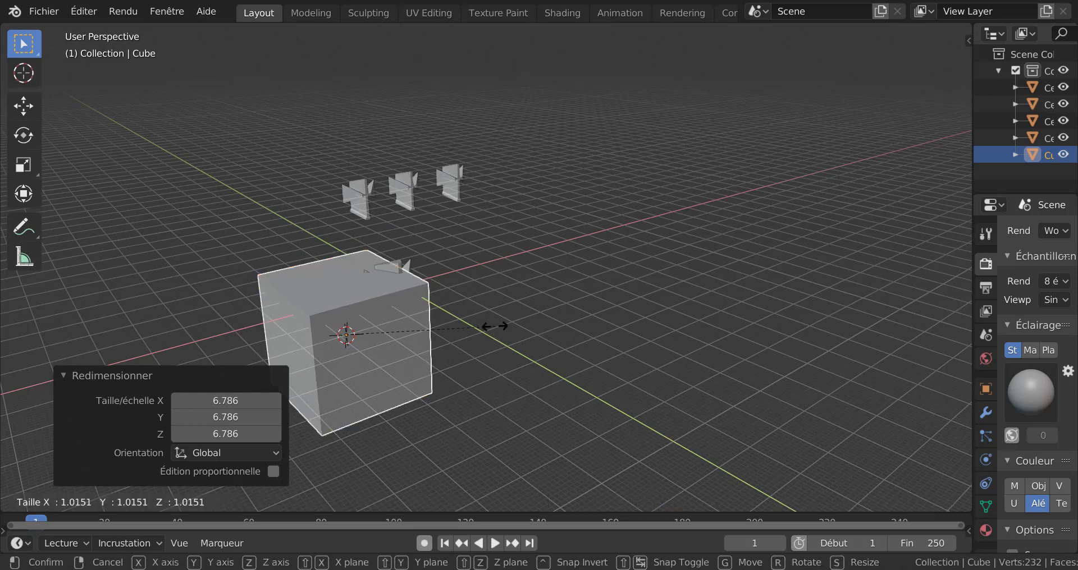
{"action": "left_click", "coordinate": [519, 329]}
- Flatten the cube into a thin wall by scaling it along Y by about 0.182 and again by about 0.585
{"action": "middle_click_drag", "start_coordinate": [525, 328], "coordinate": [649, 401]}
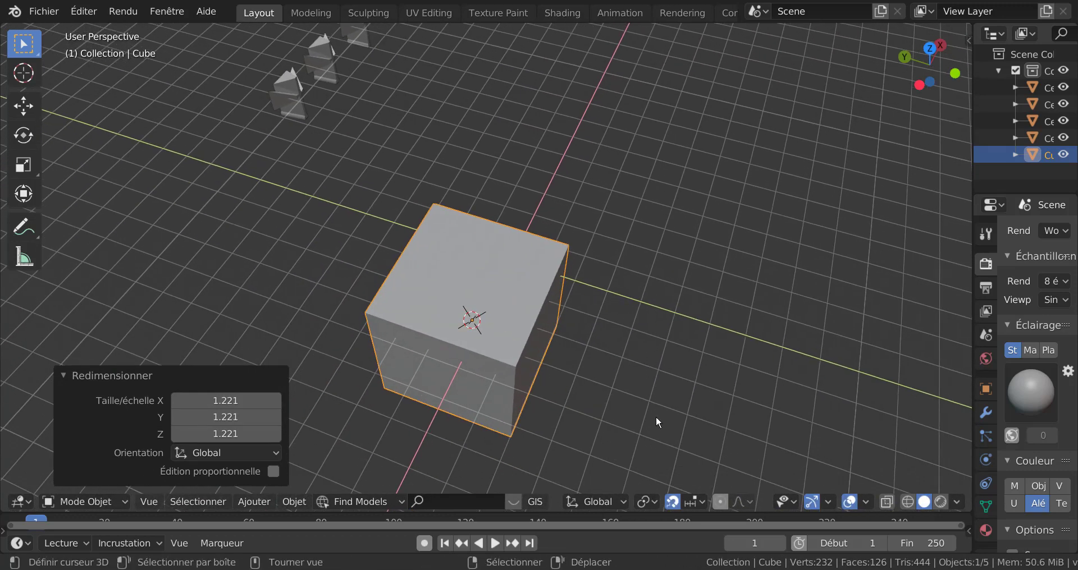
{"action": "key", "text": "s"}
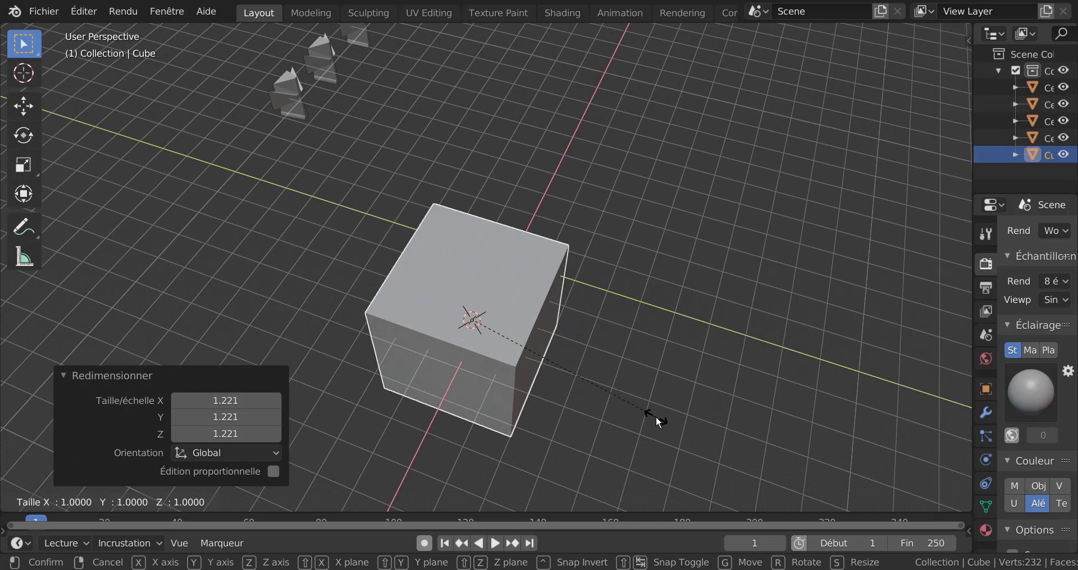
{"action": "key", "text": "y"}
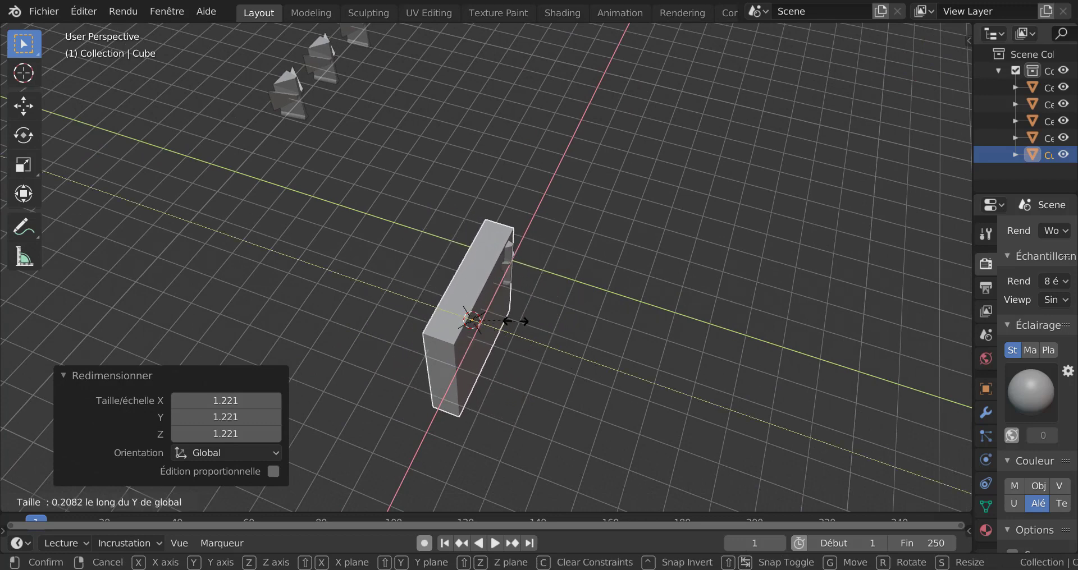
{"action": "left_click", "coordinate": [513, 311]}
{"action": "middle_click_drag", "start_coordinate": [512, 311], "coordinate": [544, 322]}
{"action": "scroll", "coordinate": [544, 322], "scroll_direction": "up", "scroll_amount": 2}
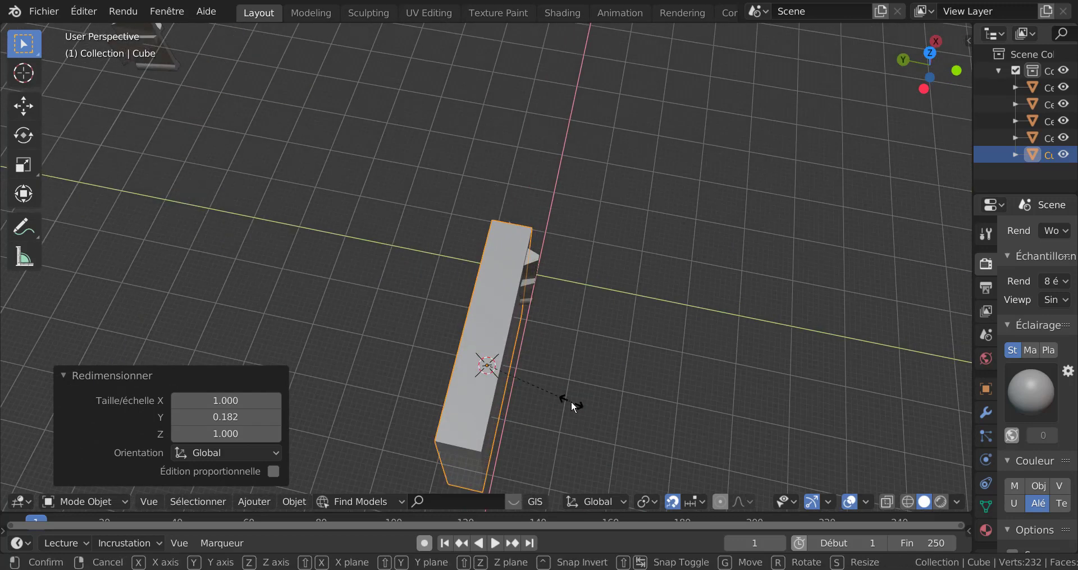
{"action": "key", "text": "s"}
{"action": "key", "text": "y"}
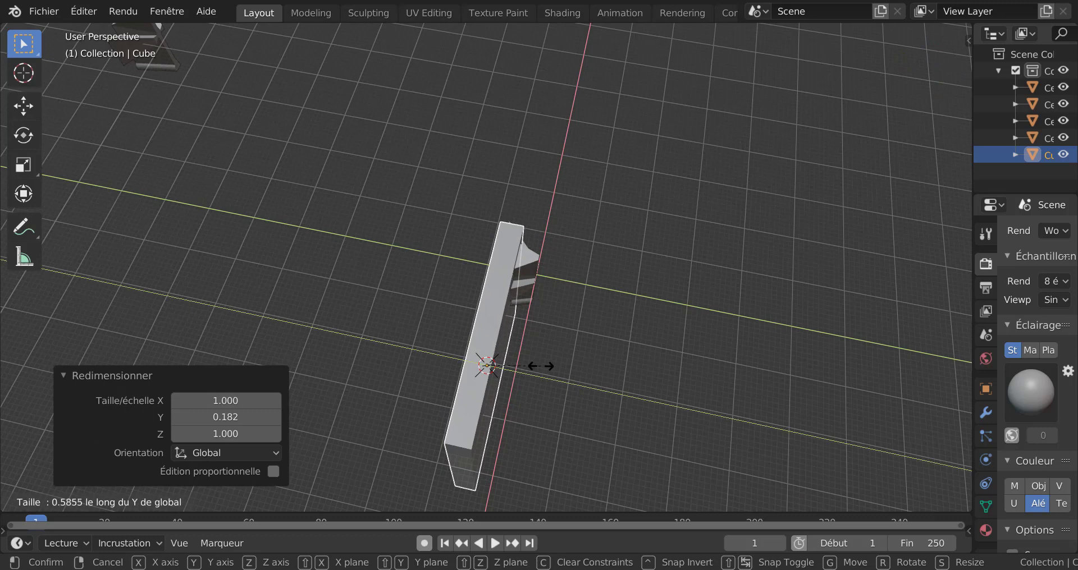
{"action": "left_click", "coordinate": [541, 365]}
- Move the wall -3 m along Y onto the punch and raise it 9 m along Z
{"action": "key", "text": "g"}
{"action": "key", "text": "y"}
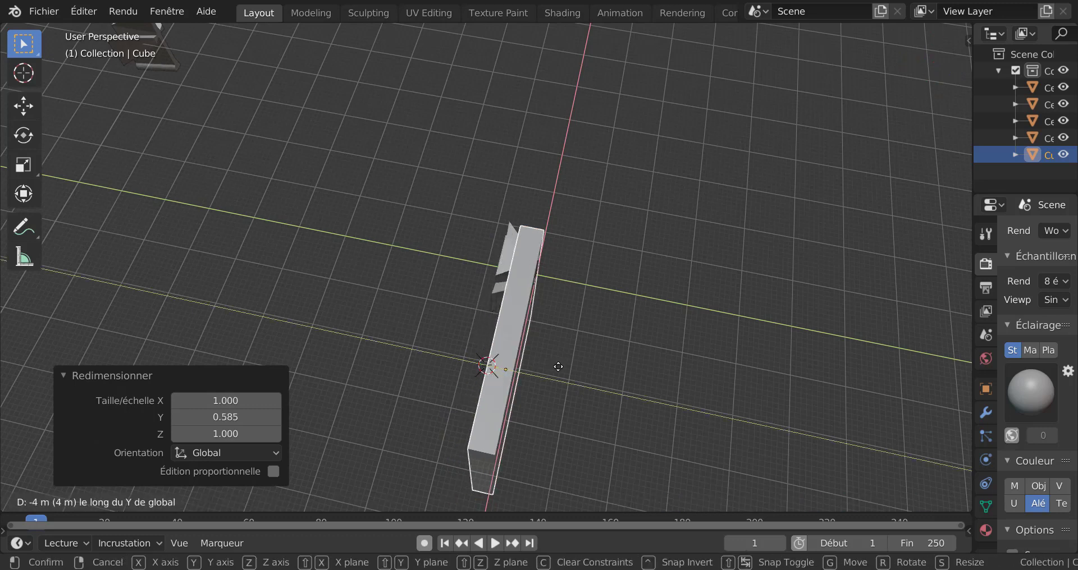
{"action": "left_click", "coordinate": [554, 366]}
{"action": "middle_click_drag", "start_coordinate": [554, 366], "coordinate": [441, 248]}
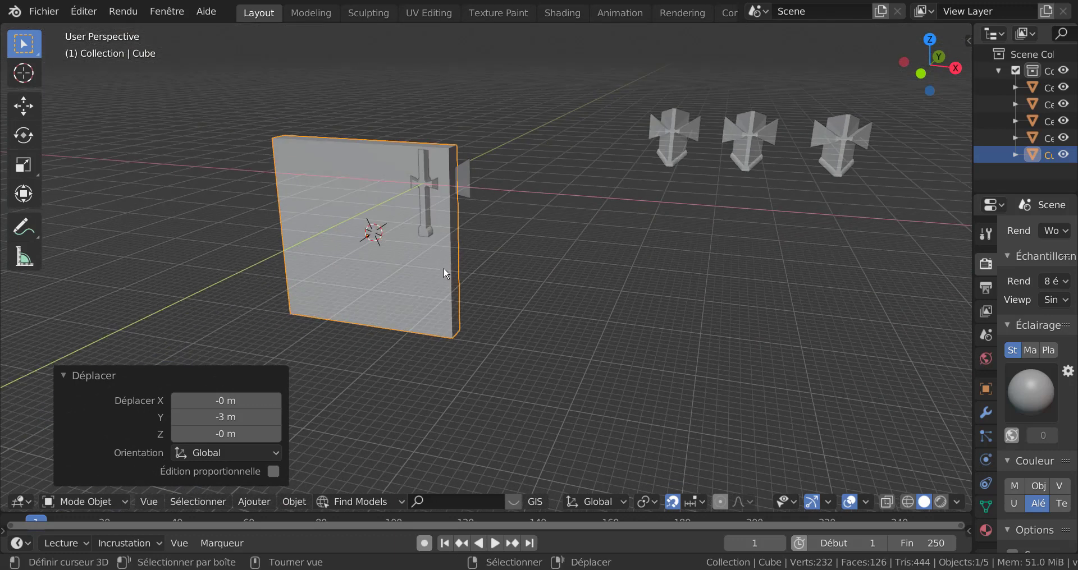
{"action": "key", "text": "g"}
{"action": "key", "text": "z"}
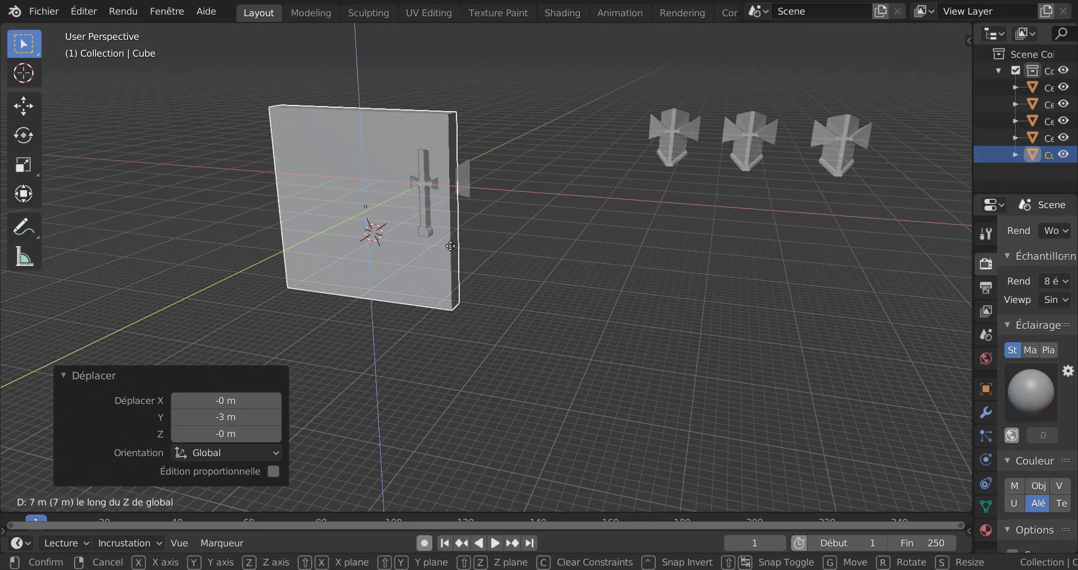
{"action": "left_click", "coordinate": [452, 242]}
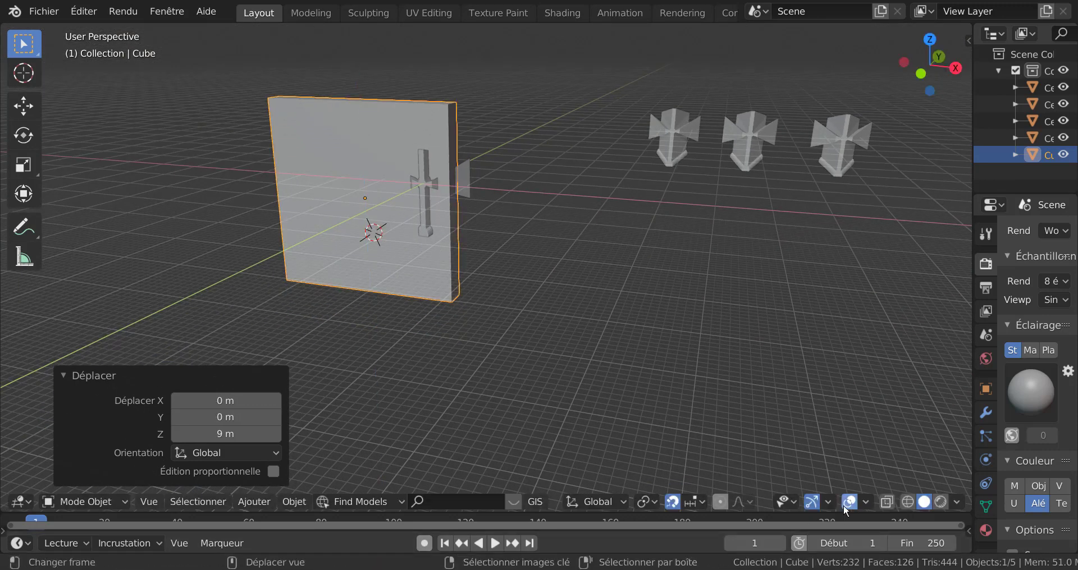
- Turn off snapping and shift the wall about -1 m along Y to align its face with the punch's narrow end
{"action": "left_click", "coordinate": [673, 501]}
{"action": "middle_click_drag", "start_coordinate": [686, 474], "coordinate": [701, 416]}
{"action": "scroll", "coordinate": [639, 383], "scroll_direction": "up", "scroll_amount": 3}
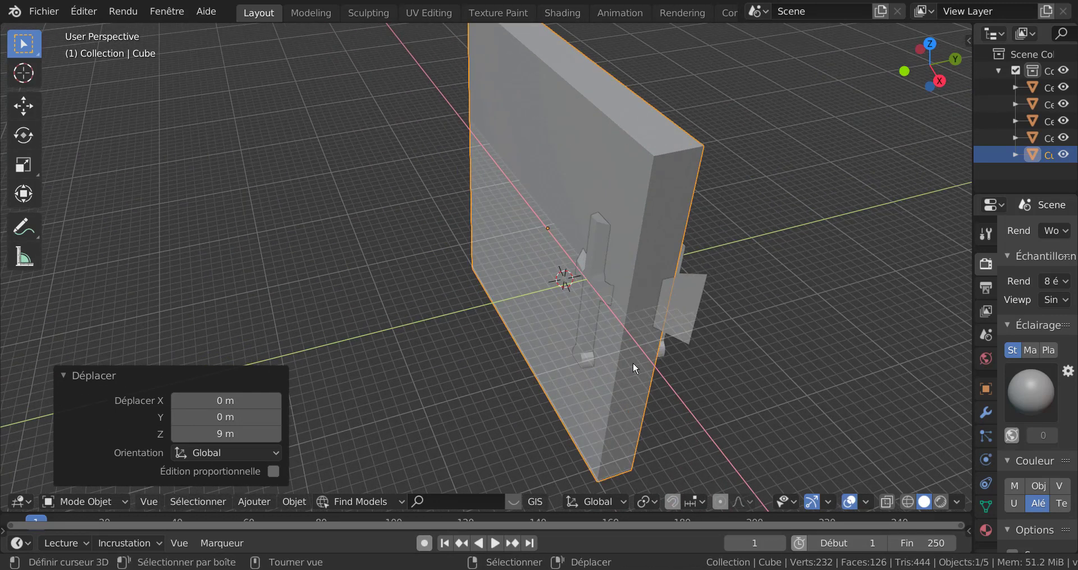
{"action": "key", "text": "g"}
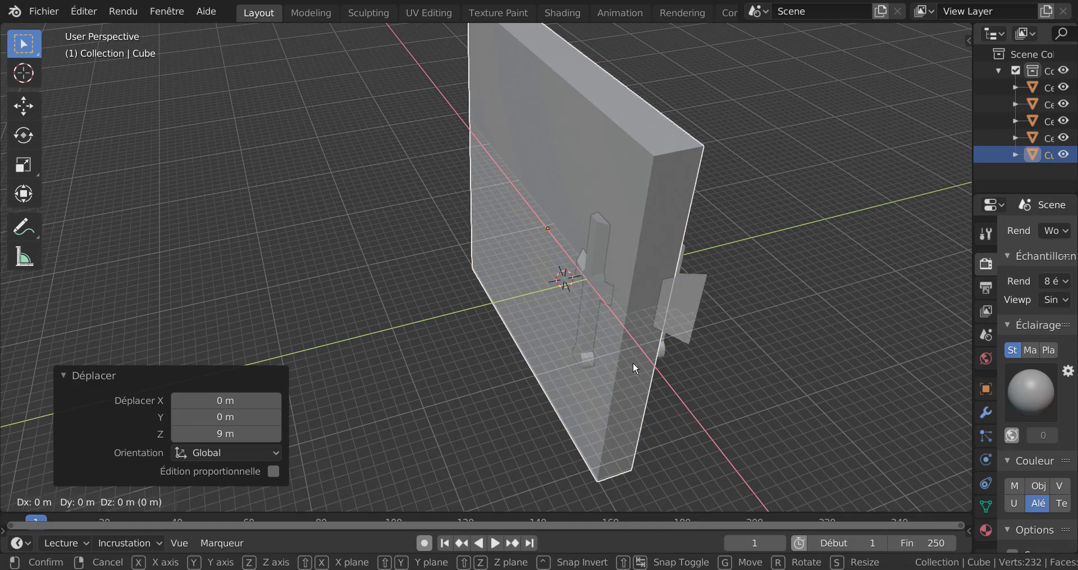
{"action": "key", "text": "y"}
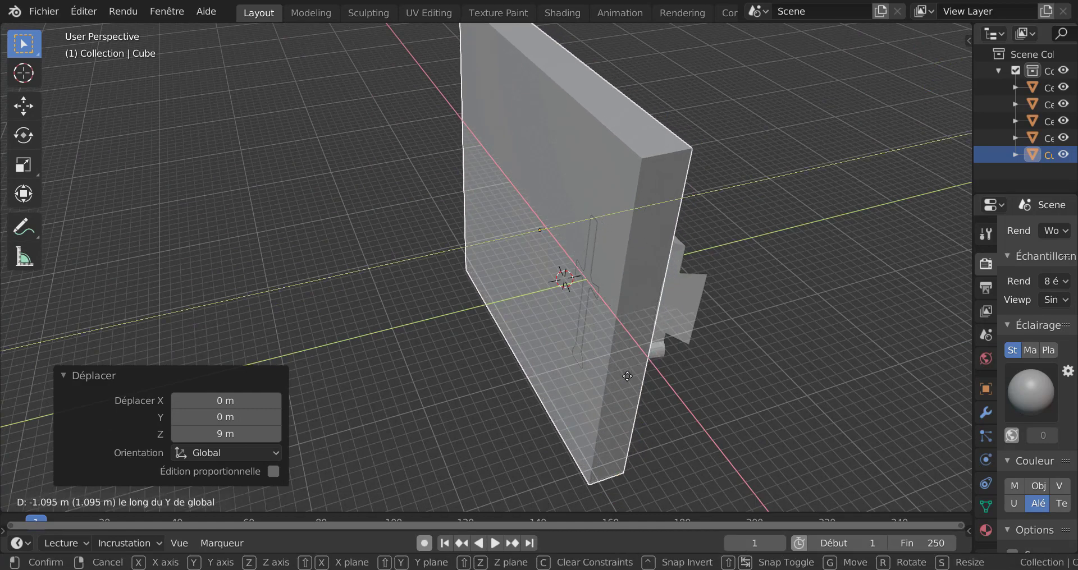
{"action": "left_click", "coordinate": [628, 375]}
- Select the original punch embedded in the wall and scale it uniformly by about 1.791
{"action": "middle_click_drag", "start_coordinate": [681, 373], "coordinate": [672, 335]}
{"action": "left_click", "coordinate": [587, 258]}
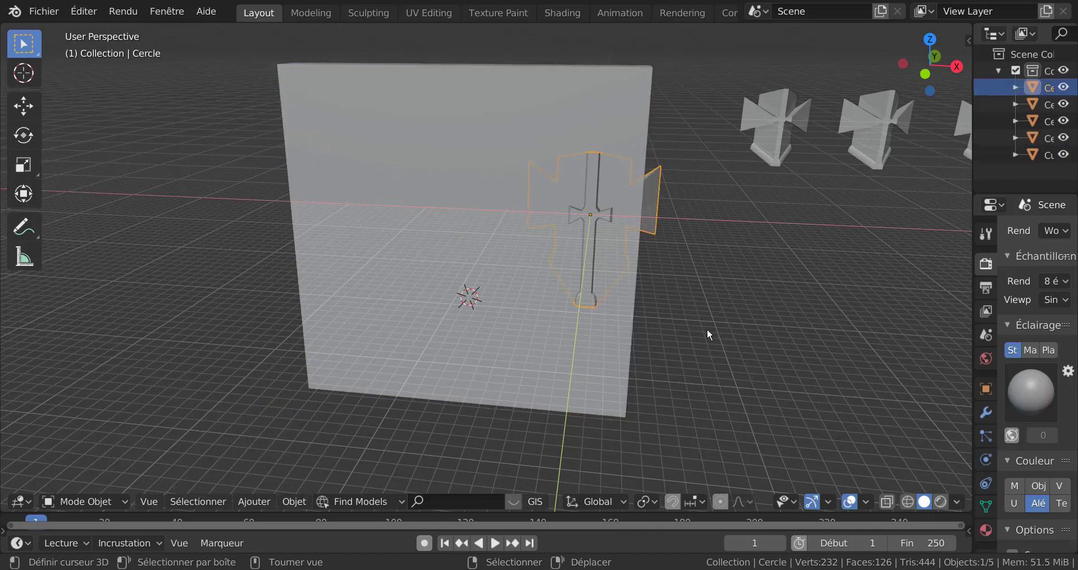
{"action": "scroll", "coordinate": [726, 366], "scroll_direction": "down", "scroll_amount": 2}
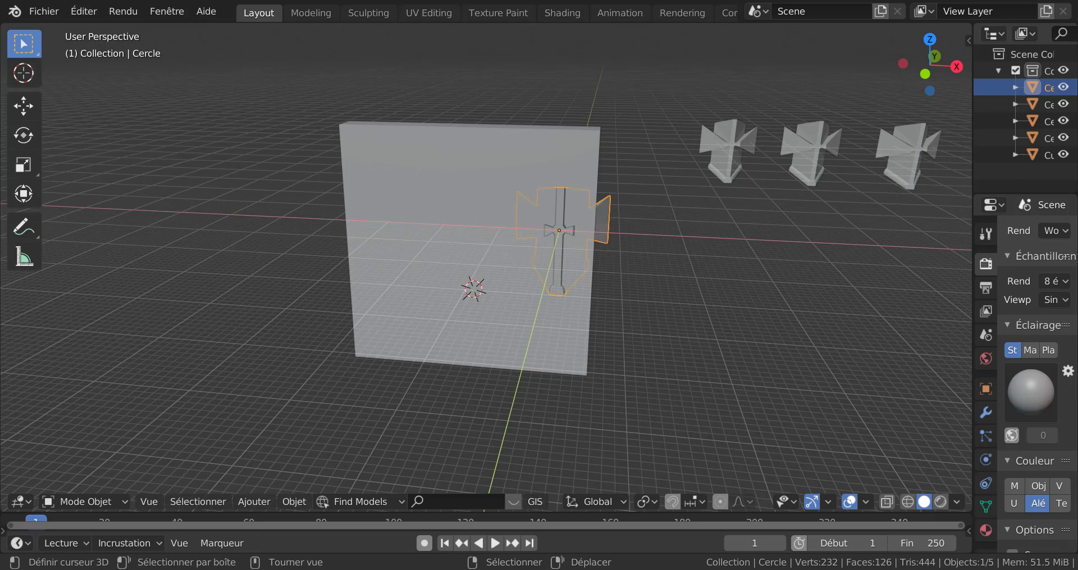
{"action": "key", "text": "s"}
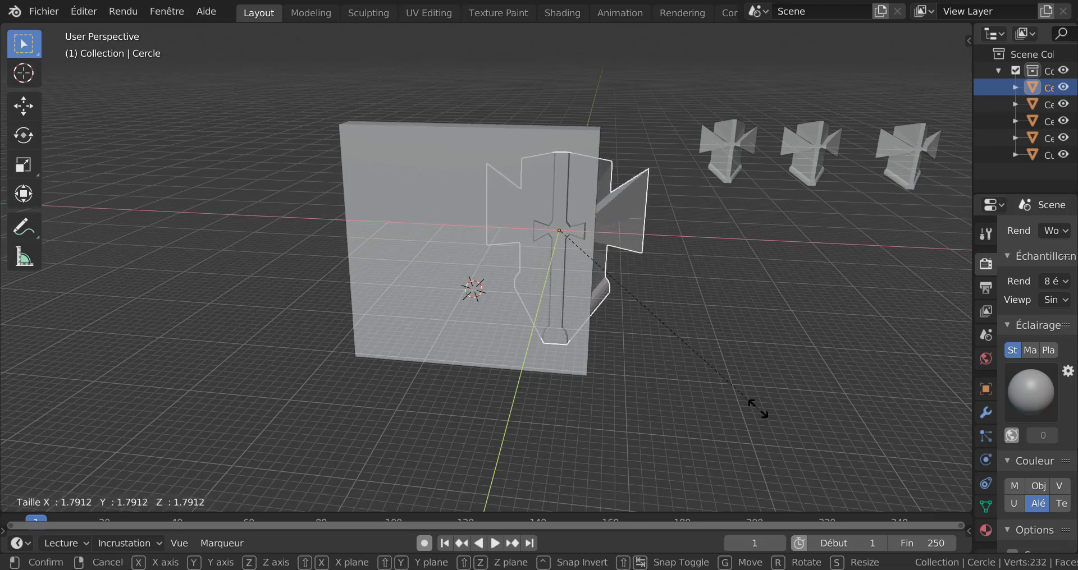
{"action": "left_click", "coordinate": [758, 408]}
- Move the enlarged punch about -15.6 m along X so it sits near the middle of the wall
{"action": "key", "text": "y"}
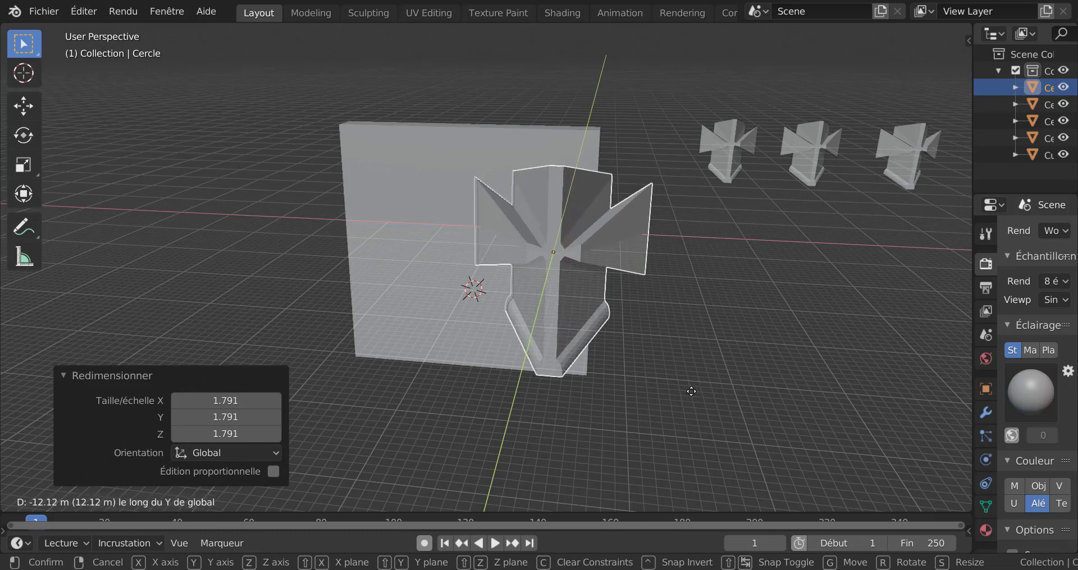
{"action": "right_click", "coordinate": [701, 381]}
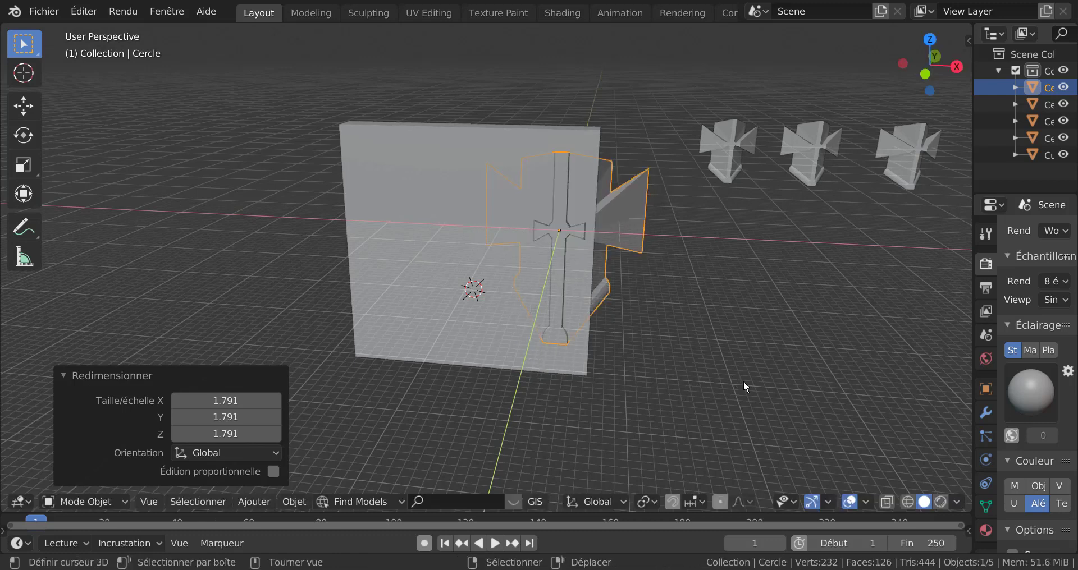
{"action": "key", "text": "g"}
{"action": "key", "text": "x"}
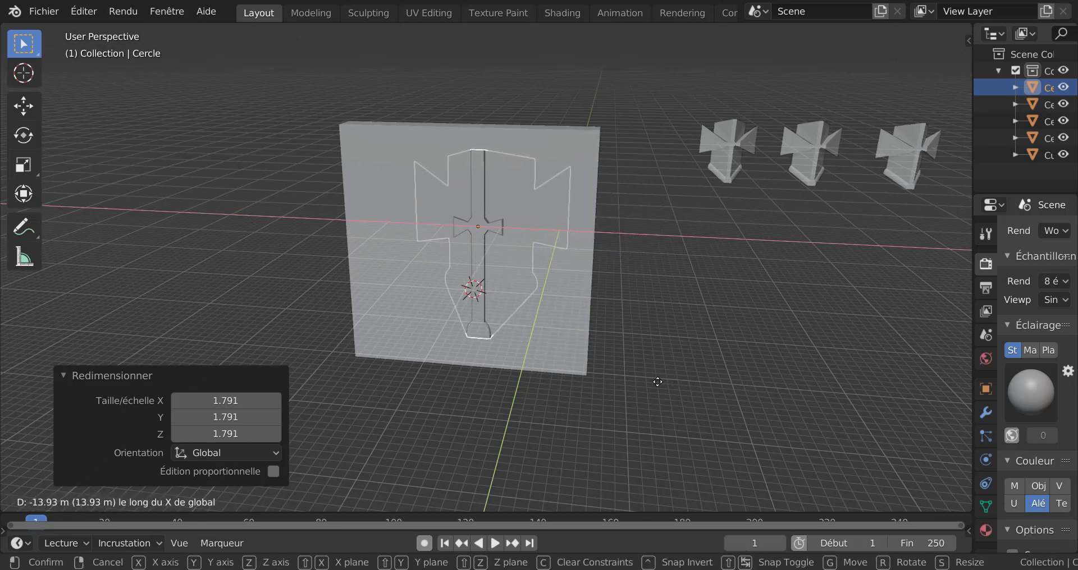
{"action": "left_click", "coordinate": [653, 377]}
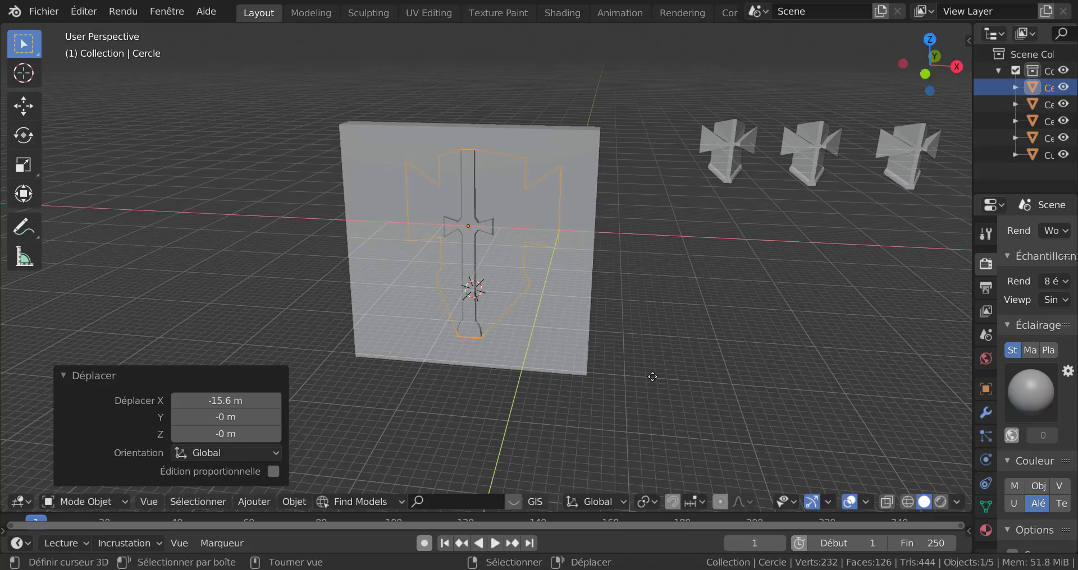
- Select the punch together with the wall as active object, and subtract the punch from the wall with a brush Boolean difference
{"action": "middle_click_drag", "start_coordinate": [652, 376], "coordinate": [687, 372]}
{"action": "scroll", "coordinate": [613, 362], "scroll_direction": "up", "scroll_amount": 2}
{"action": "middle_click_drag", "start_coordinate": [604, 352], "coordinate": [500, 369]}
{"action": "scroll", "coordinate": [611, 331], "scroll_direction": "down", "scroll_amount": 3}
{"action": "scroll", "coordinate": [494, 365], "scroll_direction": "up", "scroll_amount": 2}
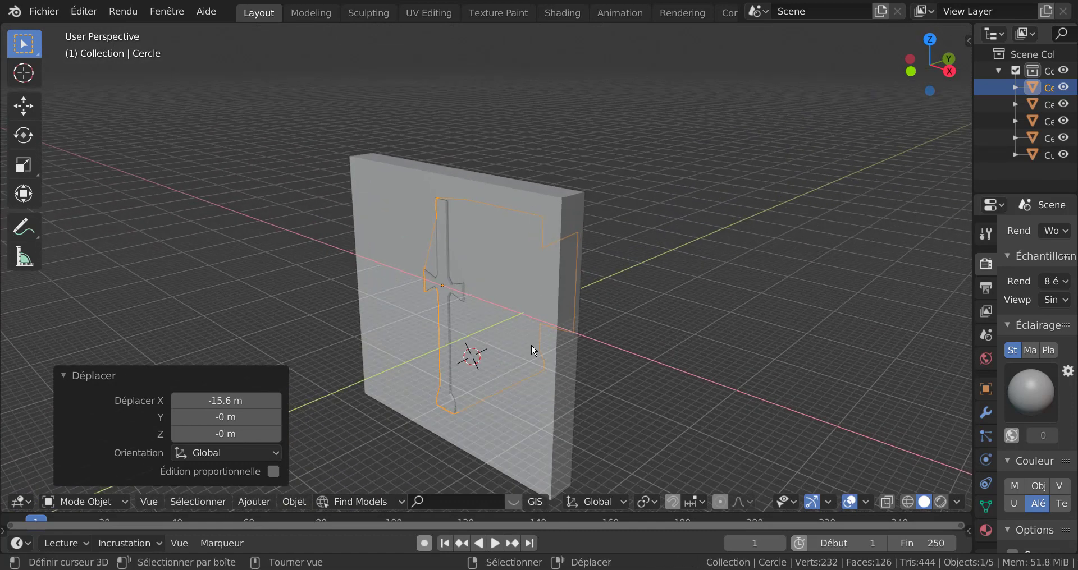
{"action": "right_click", "coordinate": [579, 359]}
{"action": "middle_click_drag", "start_coordinate": [580, 359], "coordinate": [595, 332]}
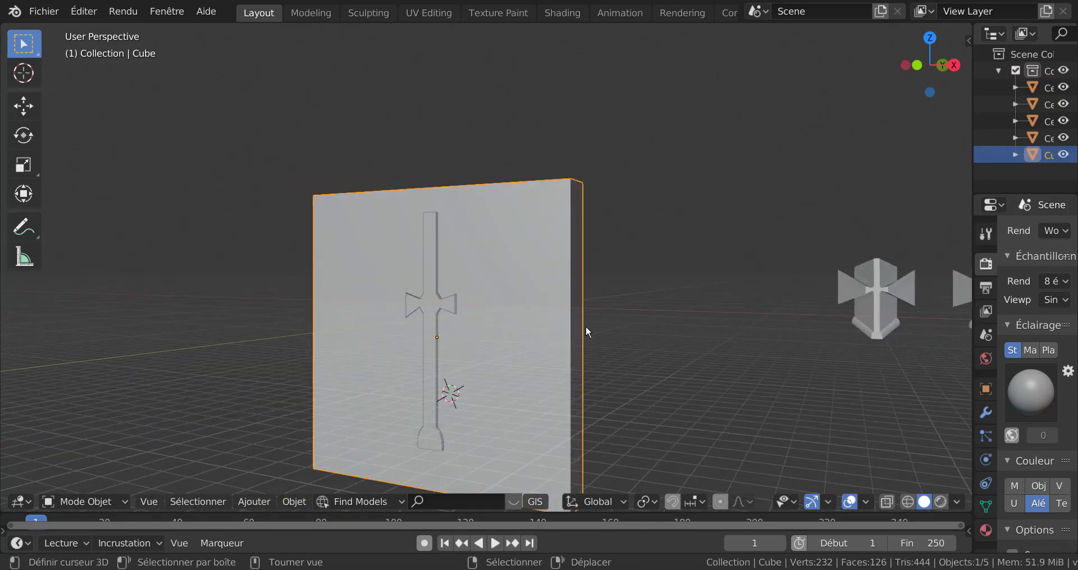
{"action": "right_click", "coordinate": [430, 307]}
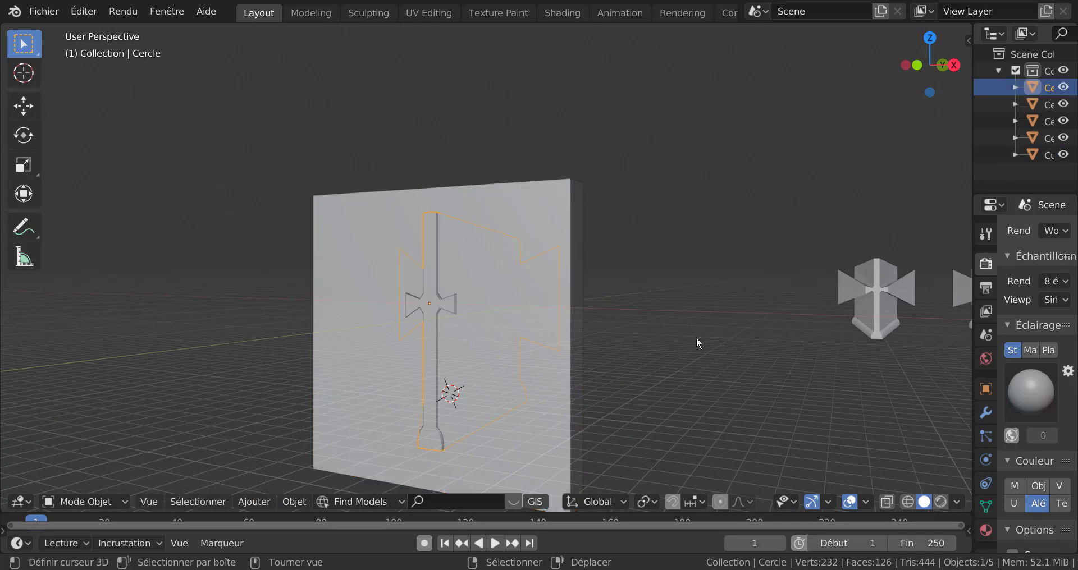
{"action": "middle_click_drag", "start_coordinate": [686, 354], "coordinate": [650, 400]}
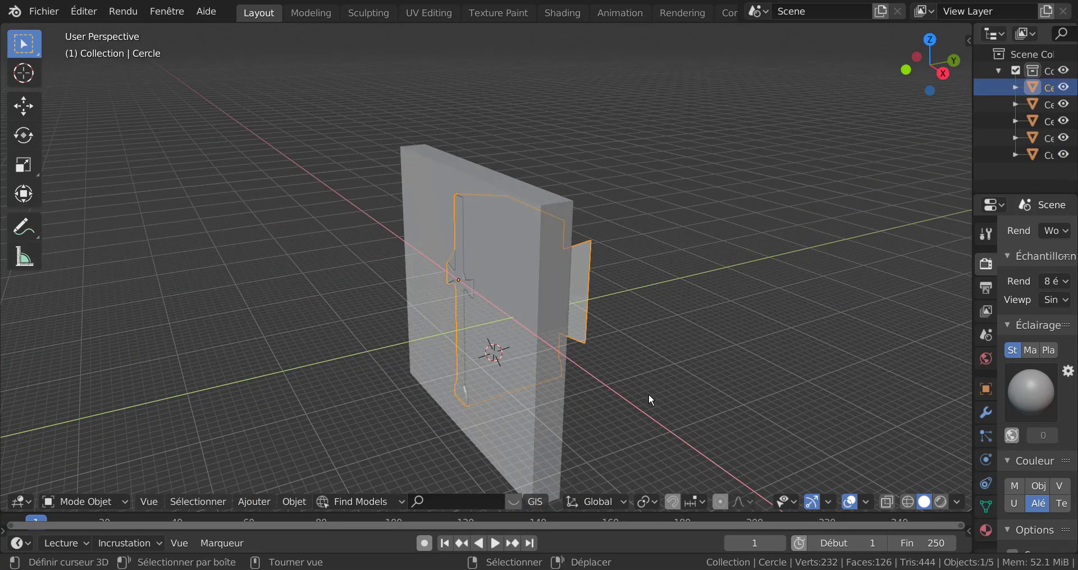
{"action": "right_click", "coordinate": [408, 191], "text": "shift"}
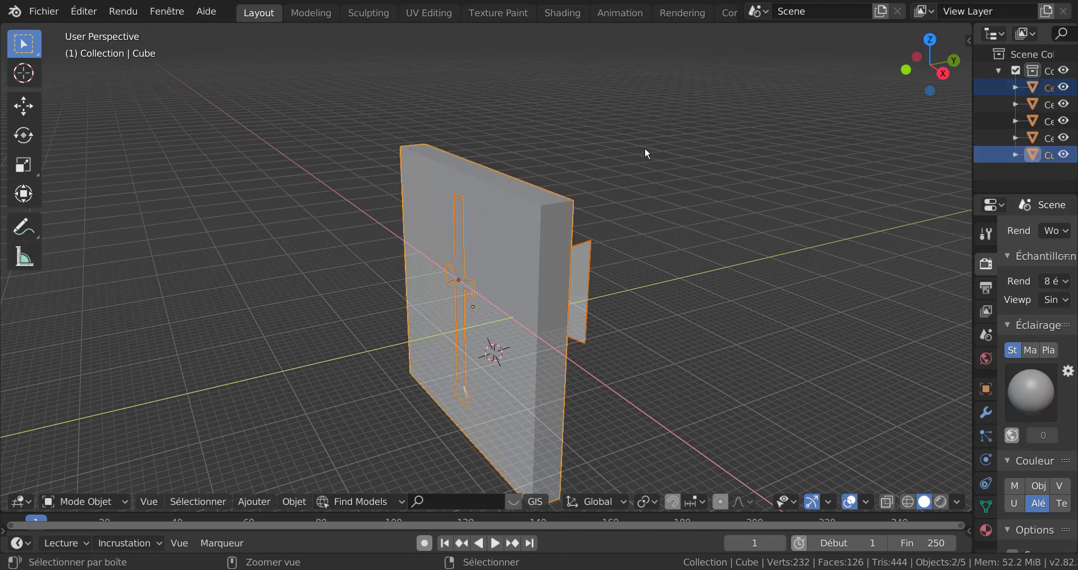
{"action": "key", "text": "ctrl+shift+minus"}
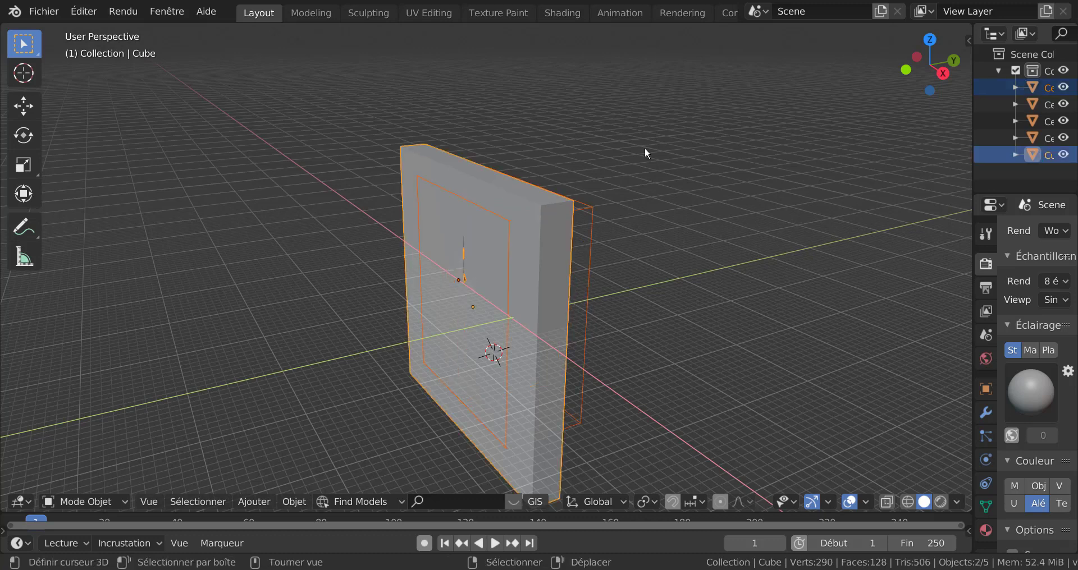
- Switch the viewport to rendered shading and inspect the arrow slit from both sides of the wall
{"action": "mouse_move", "coordinate": [444, 187]}
{"action": "middle_mouse_down"}
{"action": "mouse_move", "coordinate": [436, 233]}
{"action": "mouse_move", "coordinate": [472, 233]}
{"action": "mouse_move", "coordinate": [505, 188]}
{"action": "mouse_move", "coordinate": [542, 187]}
{"action": "mouse_move", "coordinate": [650, 204]}
{"action": "mouse_move", "coordinate": [726, 236]}
{"action": "mouse_move", "coordinate": [719, 140]}
{"action": "mouse_move", "coordinate": [669, 128]}
{"action": "mouse_move", "coordinate": [605, 213]}
{"action": "mouse_move", "coordinate": [415, 225]}
{"action": "mouse_move", "coordinate": [426, 230]}
{"action": "middle_mouse_up"}
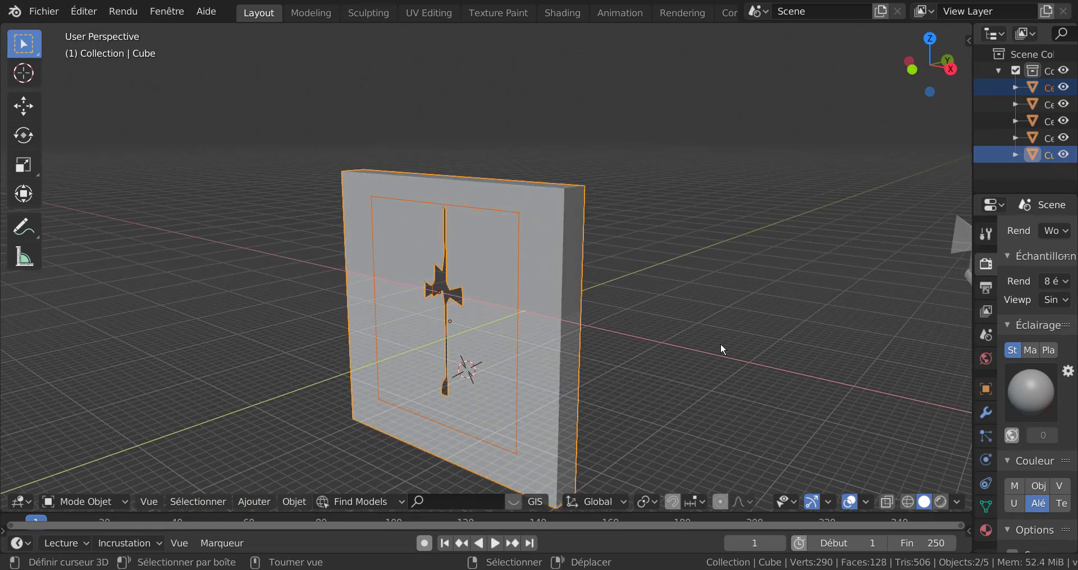
{"action": "left_click", "coordinate": [940, 502]}
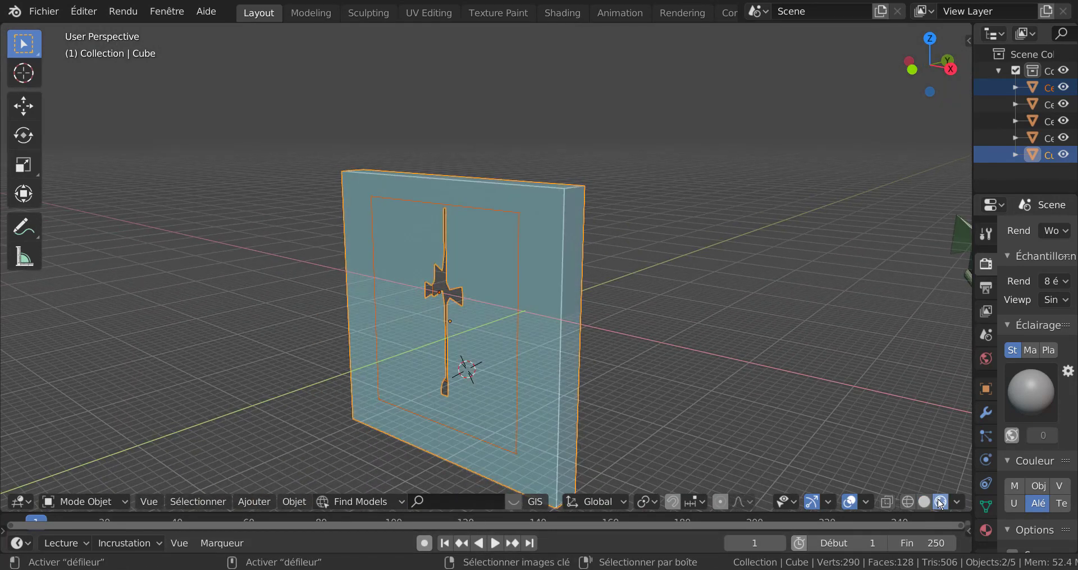
{"action": "mouse_move", "coordinate": [858, 370]}
{"action": "middle_mouse_down"}
{"action": "mouse_move", "coordinate": [827, 325]}
{"action": "mouse_move", "coordinate": [568, 323]}
{"action": "mouse_move", "coordinate": [581, 241]}
{"action": "mouse_move", "coordinate": [638, 243]}
{"action": "mouse_move", "coordinate": [633, 315]}
{"action": "mouse_move", "coordinate": [615, 294]}
{"action": "mouse_move", "coordinate": [634, 314]}
{"action": "middle_mouse_up"}
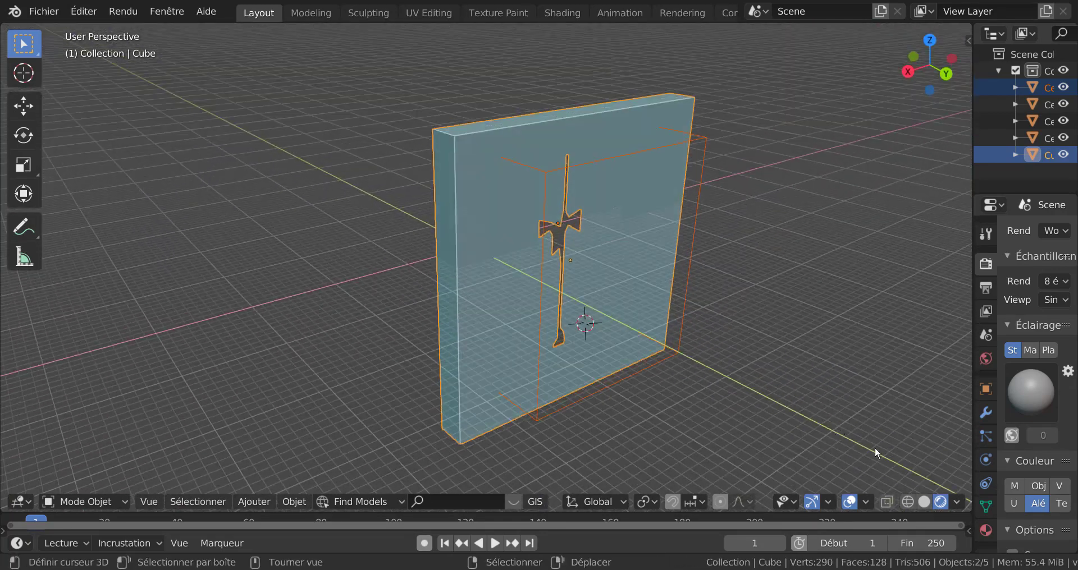
- Widen the properties area and enable shadows in the Workbench render options
{"action": "left_click", "coordinate": [985, 233]}
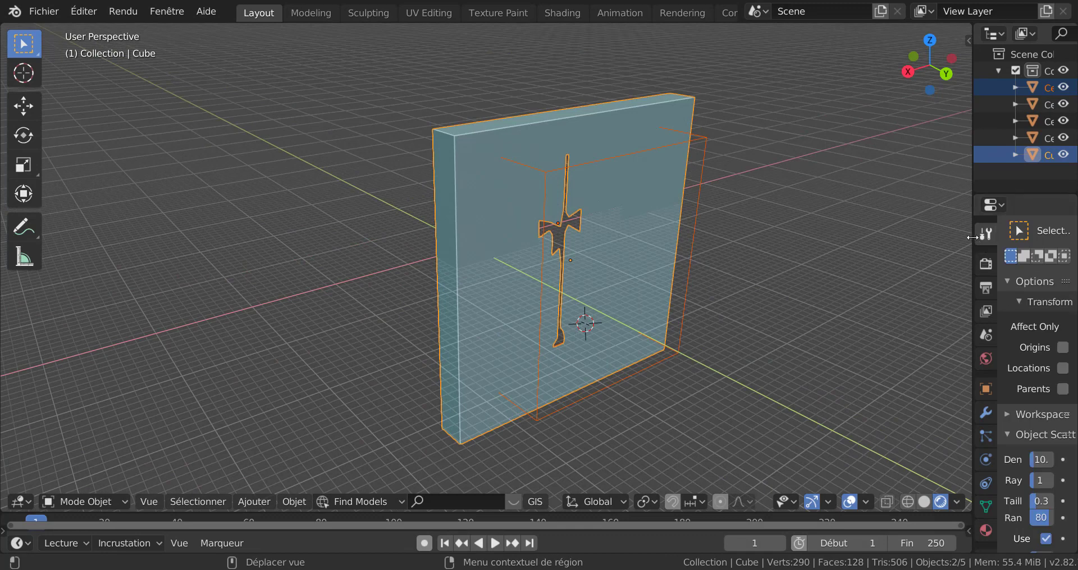
{"action": "left_click_drag", "start_coordinate": [973, 236], "coordinate": [806, 265]}
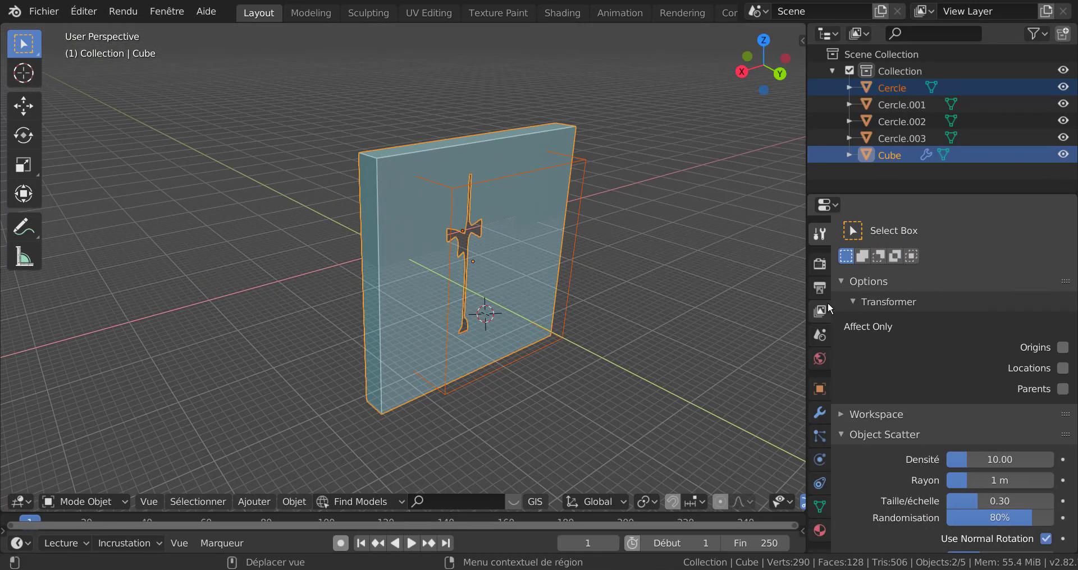
{"action": "left_click", "coordinate": [821, 264]}
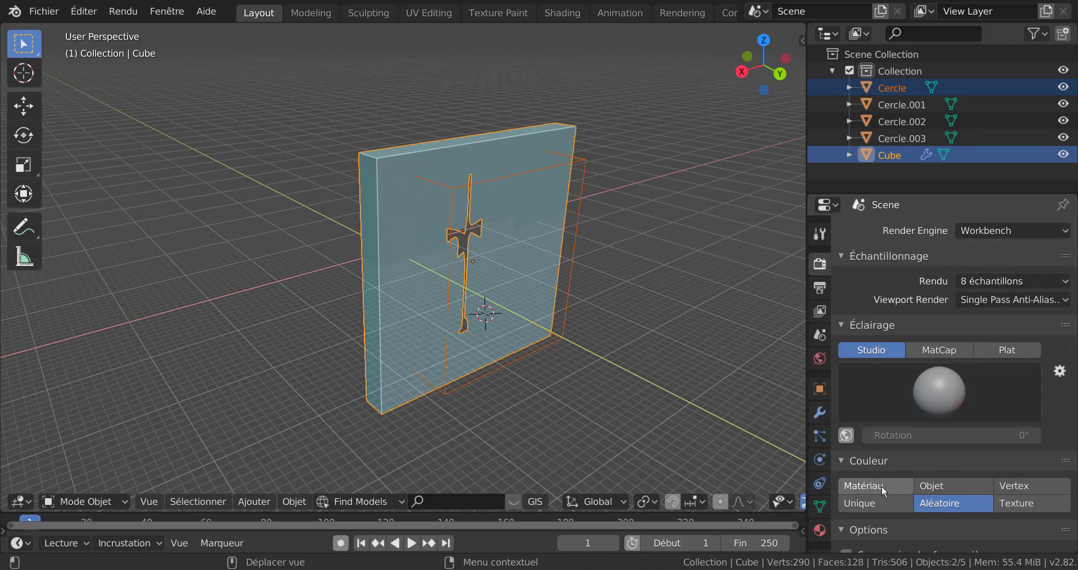
{"action": "scroll", "coordinate": [958, 497], "scroll_direction": "down", "scroll_amount": 6}
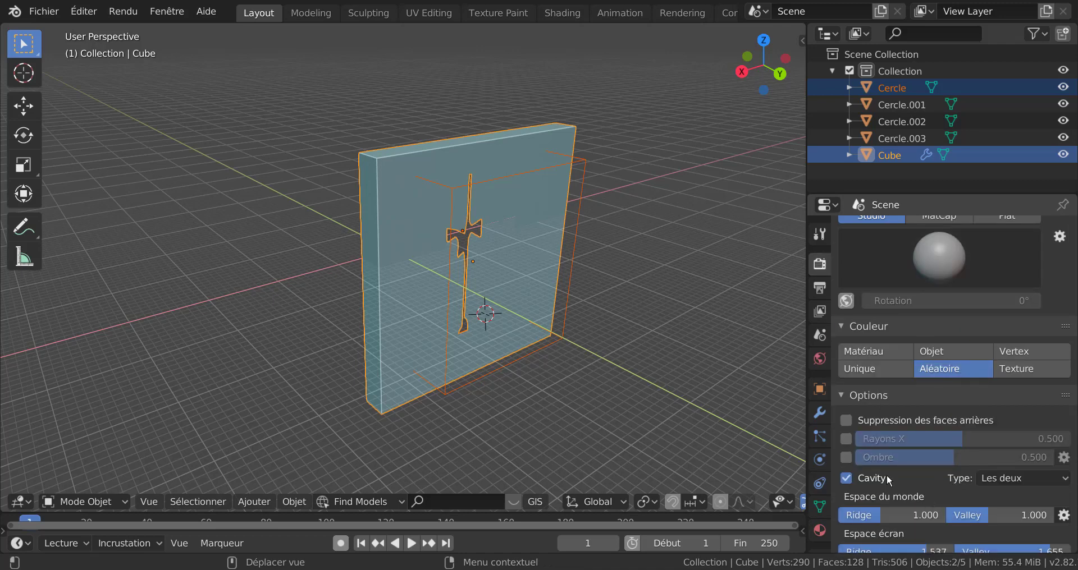
{"action": "left_click", "coordinate": [844, 458]}
- Select only the punch's wireframe brush and try sliding it along the Y axis through the wall
{"action": "middle_click_drag", "start_coordinate": [741, 395], "coordinate": [532, 320]}
{"action": "left_click", "coordinate": [496, 397]}
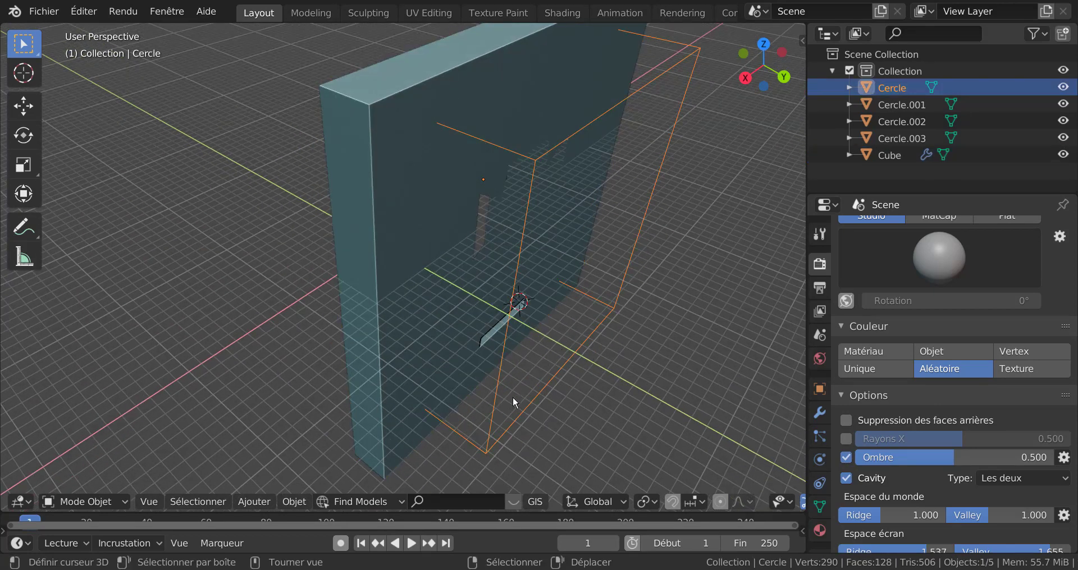
{"action": "key", "text": "g"}
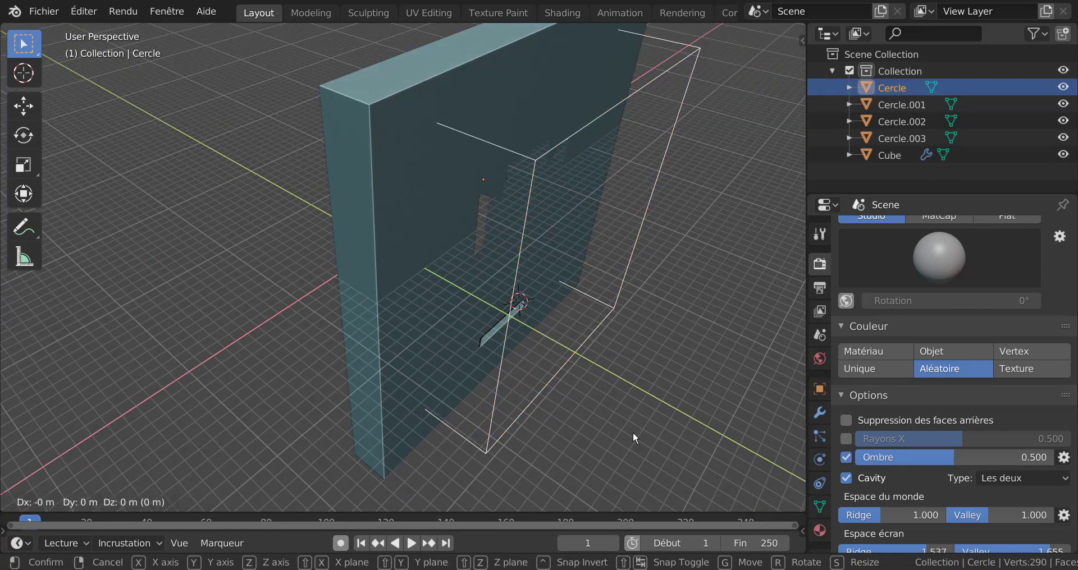
{"action": "key", "text": "y"}
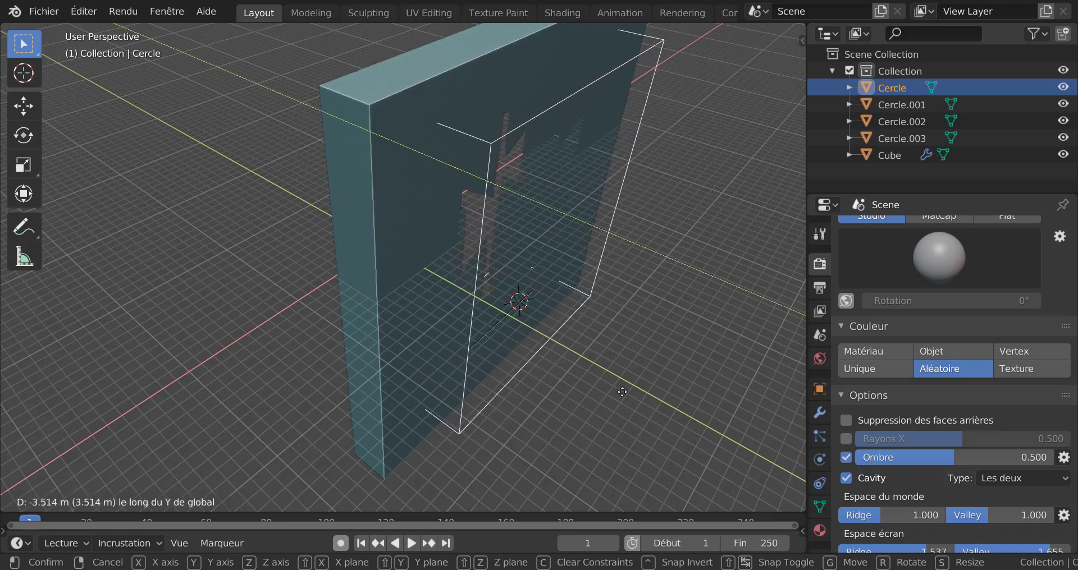
{"action": "left_click", "coordinate": [469, 373]}
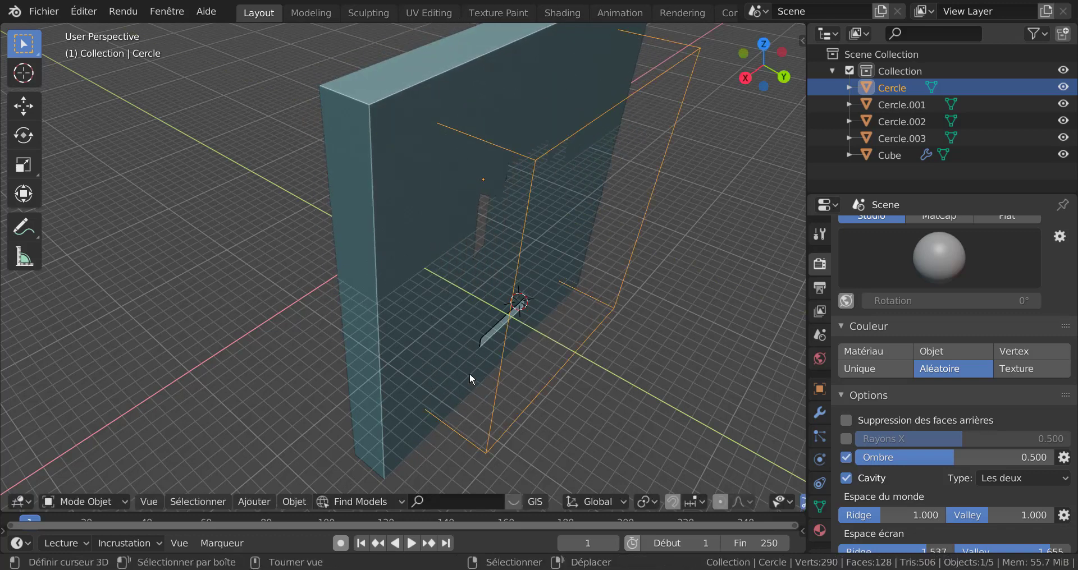
- Undo the recent edits back to the state before the cross-shaped cutter was subtracted from the wall
{"action": "middle_click_drag", "start_coordinate": [470, 373], "coordinate": [527, 359]}
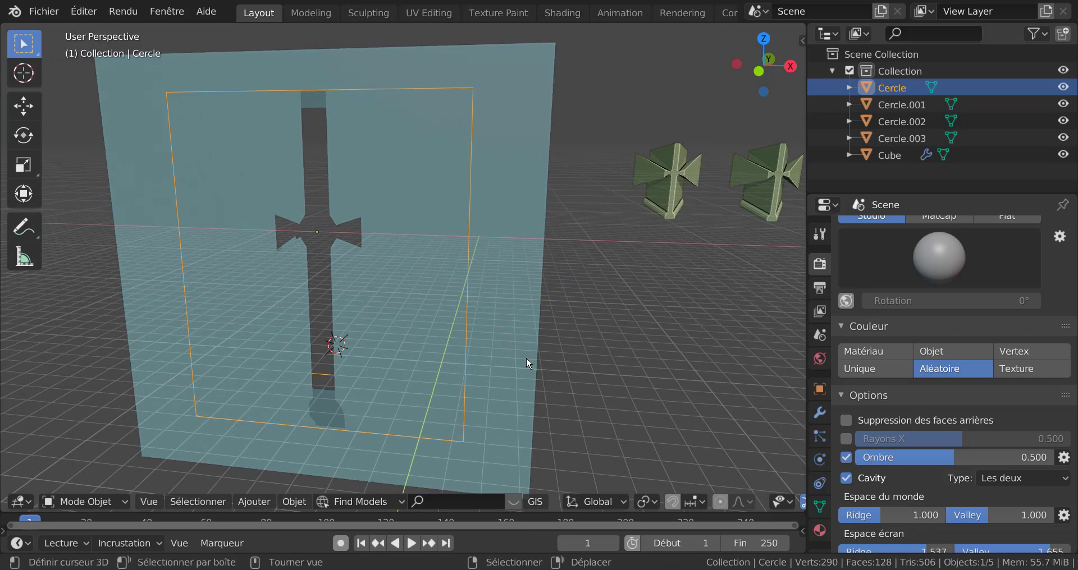
{"action": "key", "text": "Tab"}
{"action": "key", "text": "Tab"}
{"action": "key", "text": "ctrl+z"}
{"action": "key", "text": "ctrl+z"}
{"action": "key", "text": "ctrl+z"}
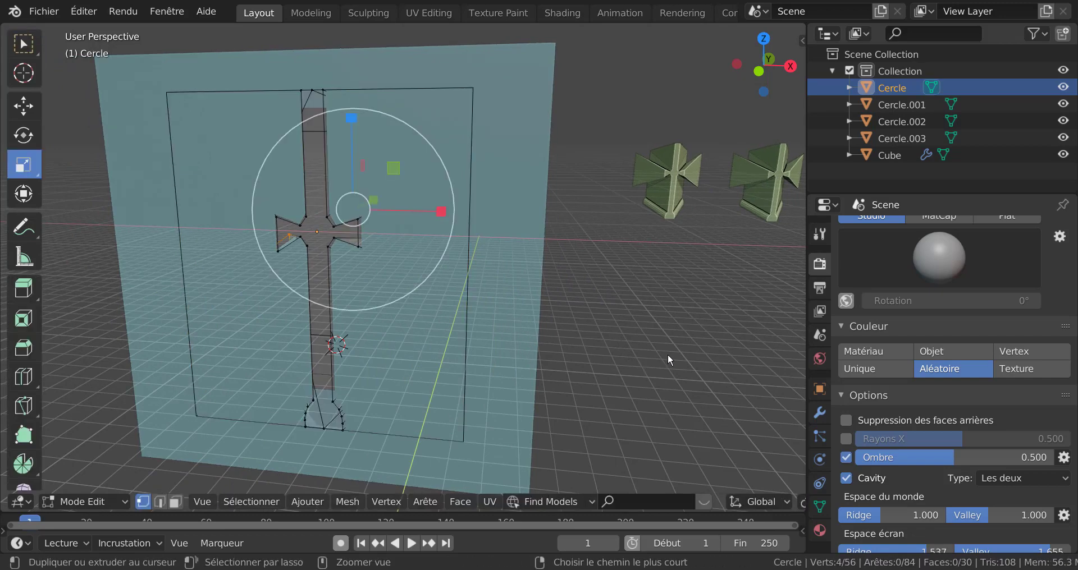
{"action": "key", "text": "ctrl+z"}
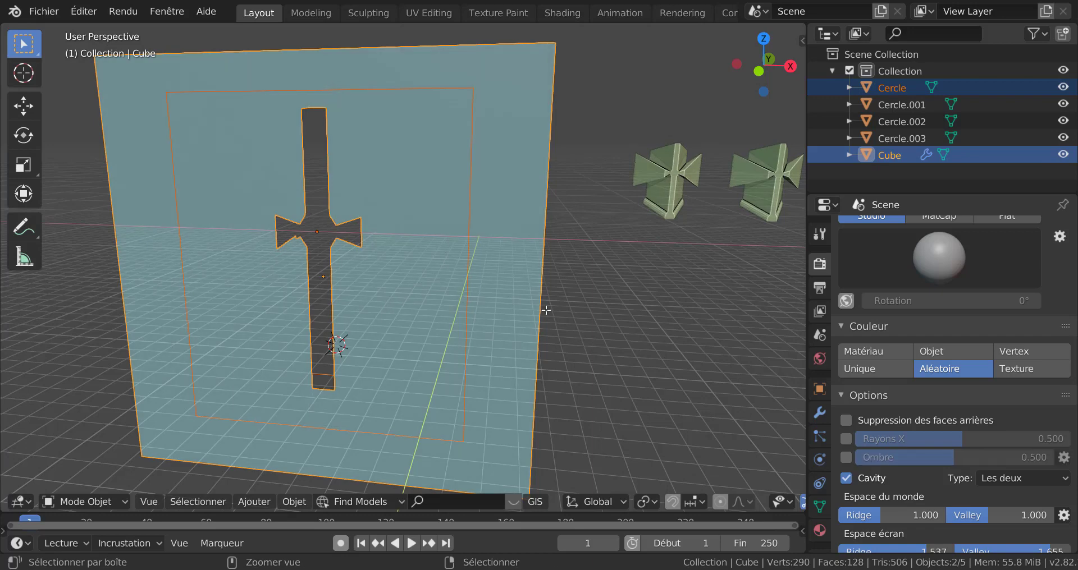
{"action": "middle_click_drag", "start_coordinate": [562, 371], "coordinate": [539, 381]}
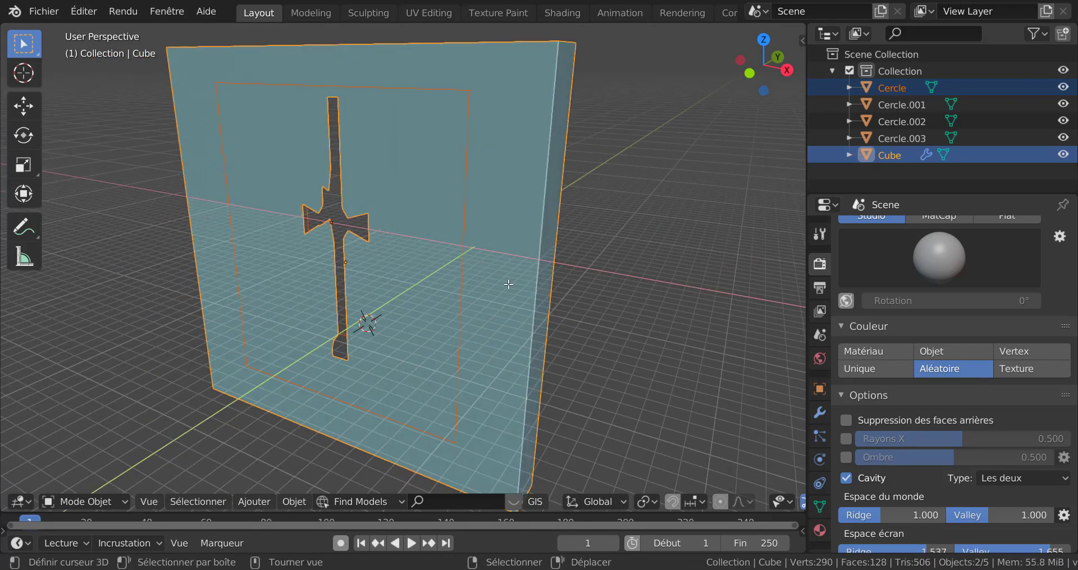
{"action": "key", "text": "ctrl+z"}
{"action": "key", "text": "ctrl+z"}
{"action": "key", "text": "ctrl+z"}
{"action": "key", "text": "ctrl+z"}
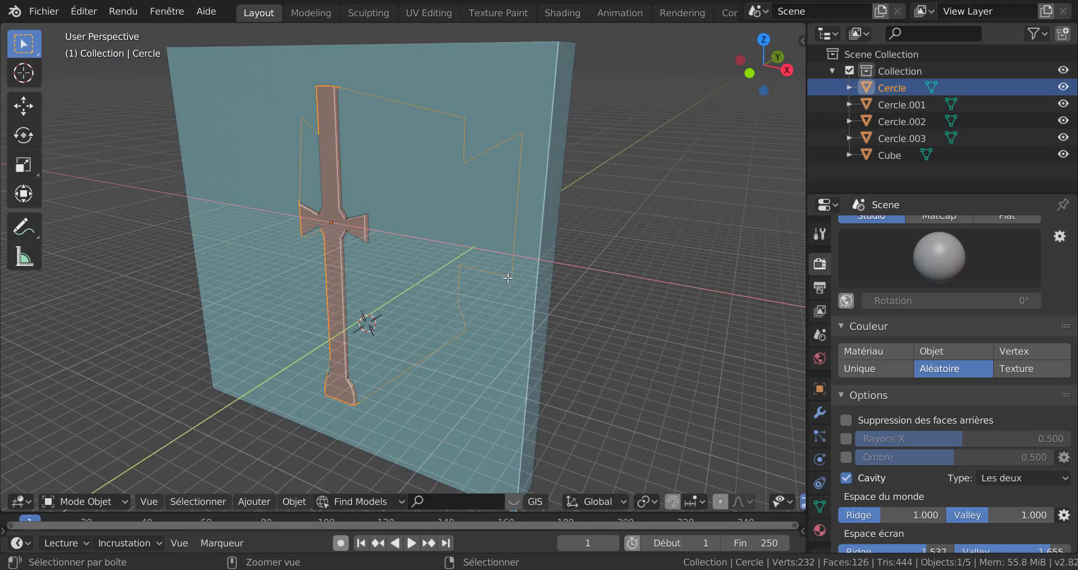
- Subdivide the whole wall mesh with 3 cuts and return to Object Mode
{"action": "mouse_move", "coordinate": [550, 364]}
{"action": "middle_mouse_down"}
{"action": "mouse_move", "coordinate": [373, 305]}
{"action": "mouse_move", "coordinate": [505, 370]}
{"action": "mouse_move", "coordinate": [552, 375]}
{"action": "middle_mouse_up"}
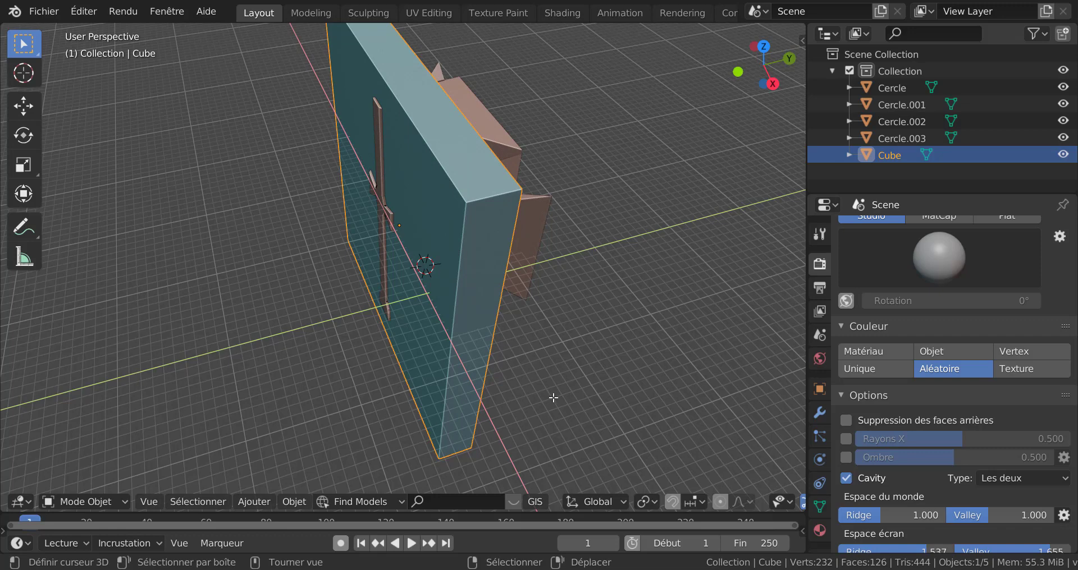
{"action": "key", "text": "Tab"}
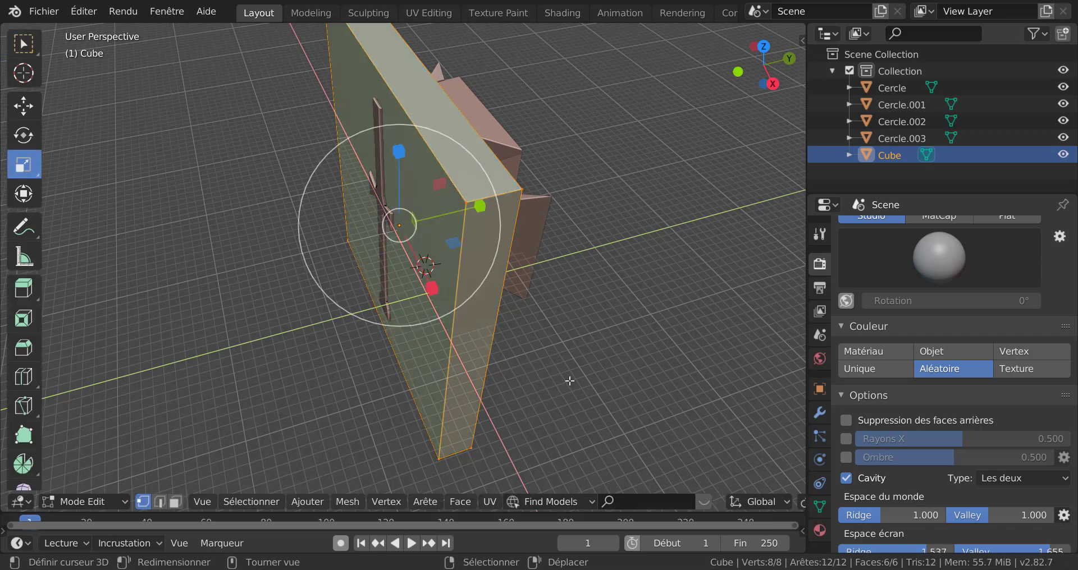
{"action": "key", "text": "q"}
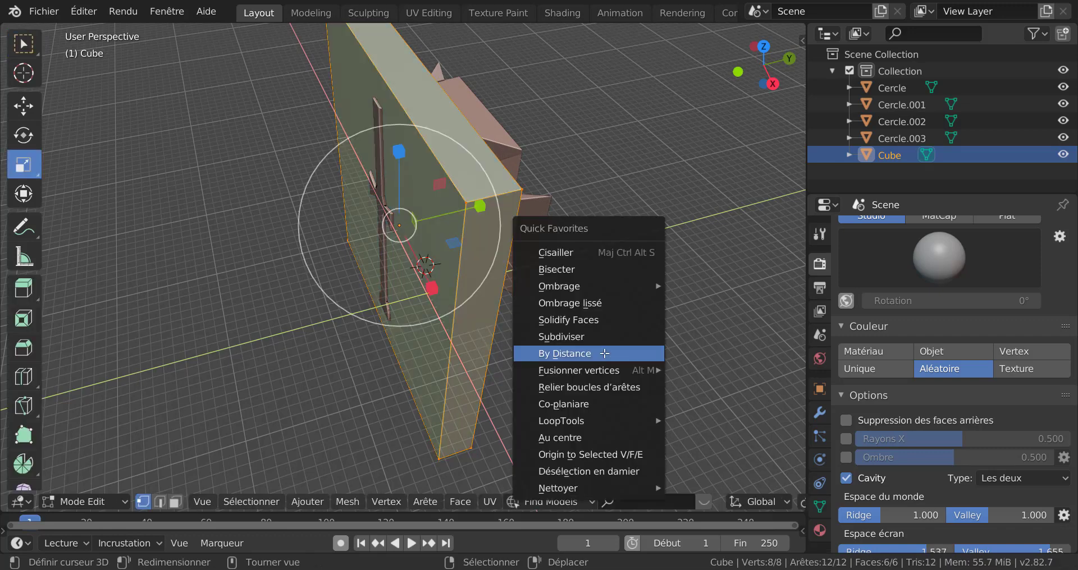
{"action": "left_click", "coordinate": [589, 338]}
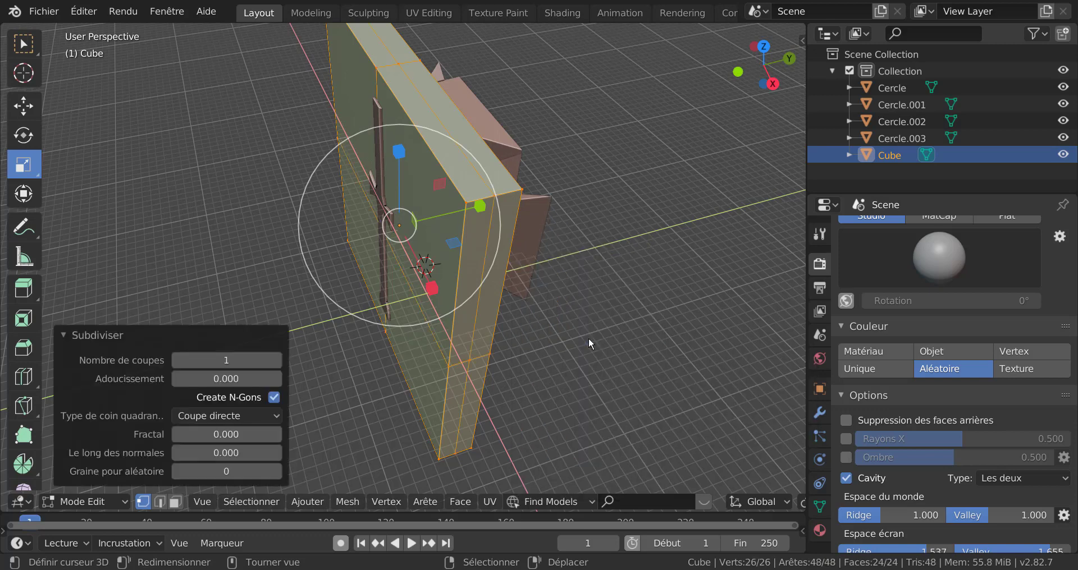
{"action": "left_click", "coordinate": [276, 360]}
{"action": "left_click", "coordinate": [279, 364]}
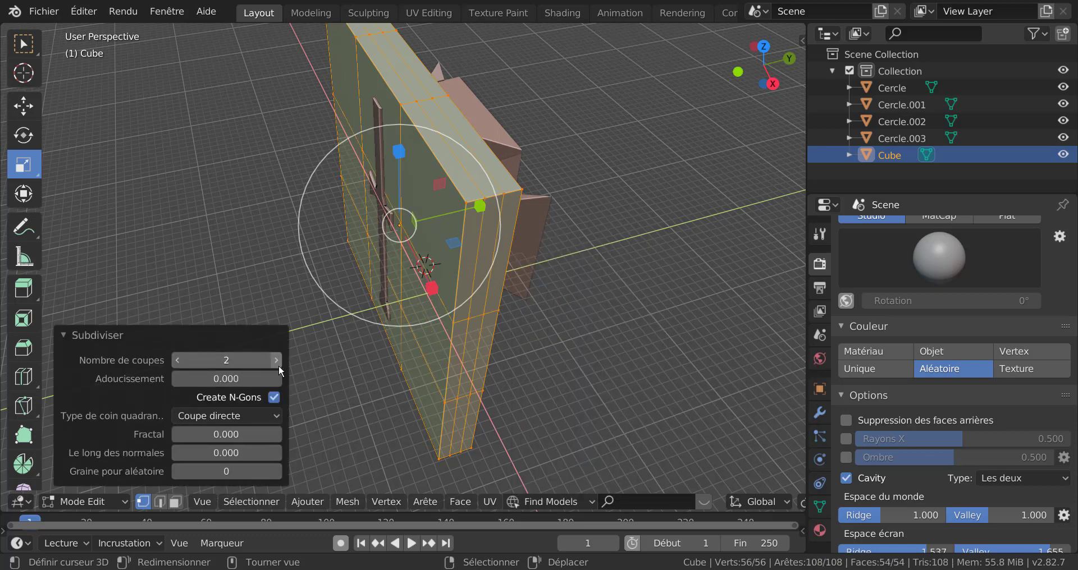
{"action": "middle_click_drag", "start_coordinate": [318, 371], "coordinate": [395, 386]}
{"action": "key", "text": "Tab"}
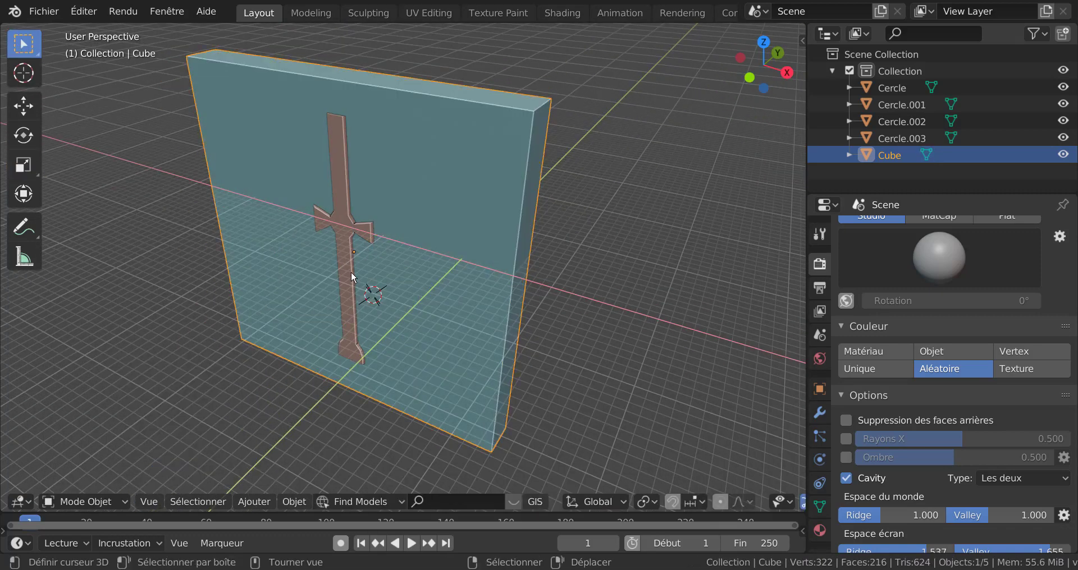
- Subtract the cross-shaped cutter from the subdivided wall with a Boolean difference
{"action": "left_click", "coordinate": [339, 269]}
{"action": "left_click", "coordinate": [415, 373], "text": "shift"}
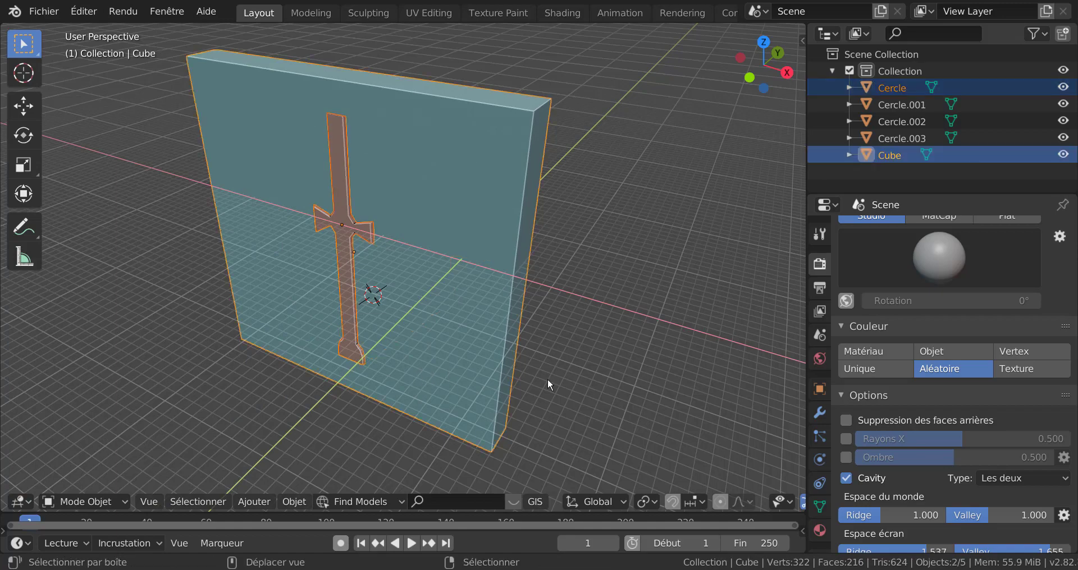
{"action": "key", "text": "ctrl+KP_Subtract"}
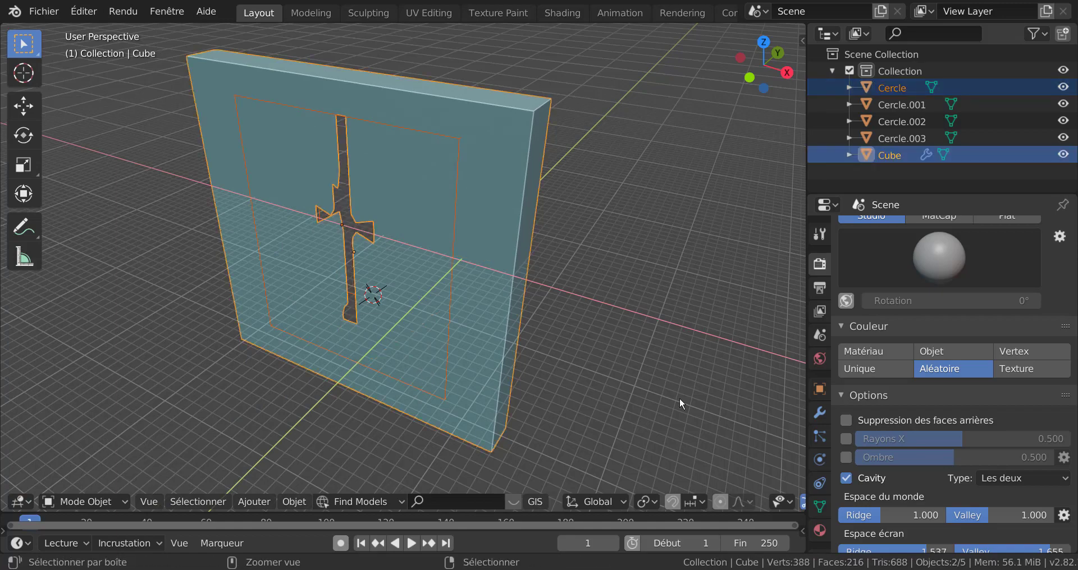
- Move the cross-shaped cutter about -1.5 m along the global Y axis
{"action": "middle_click_drag", "start_coordinate": [551, 322], "coordinate": [571, 302]}
{"action": "left_click", "coordinate": [531, 289]}
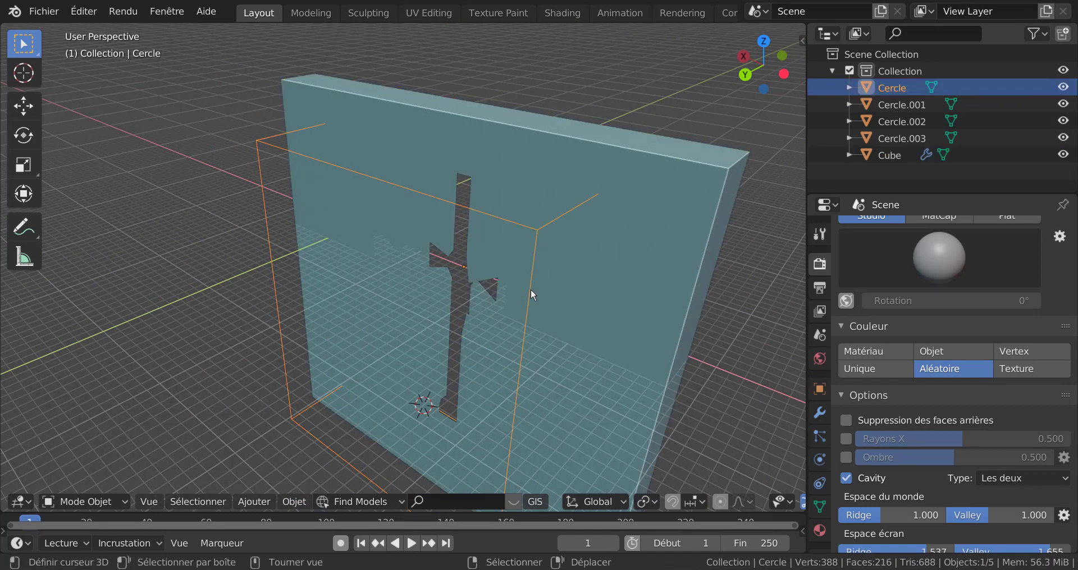
{"action": "key", "text": "g"}
{"action": "key", "text": "y"}
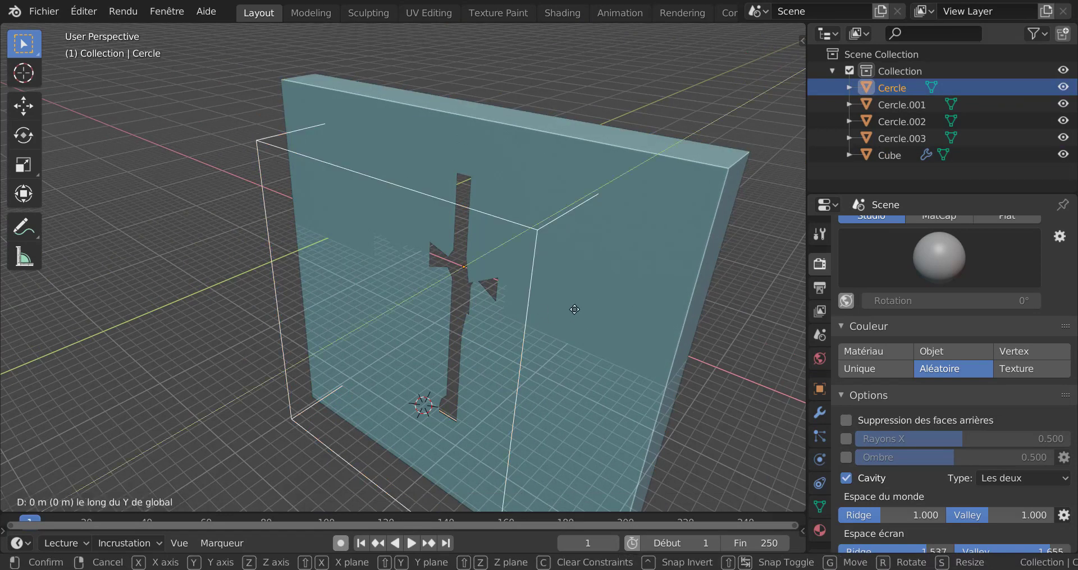
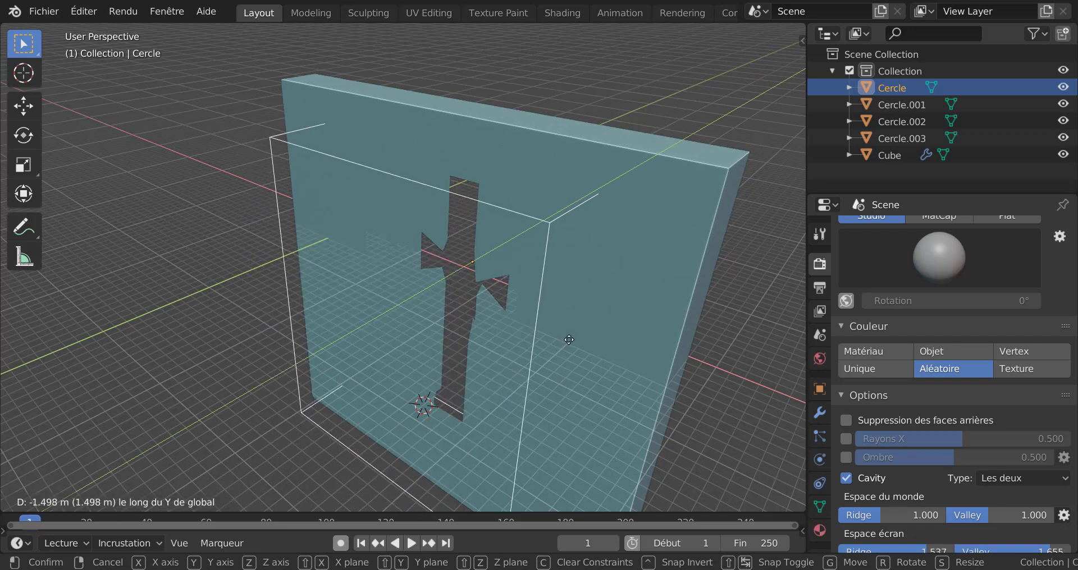
{"action": "left_click", "coordinate": [569, 339]}
{"action": "middle_click_drag", "start_coordinate": [560, 358], "coordinate": [312, 373]}
{"action": "middle_click_drag", "start_coordinate": [467, 320], "coordinate": [445, 301]}
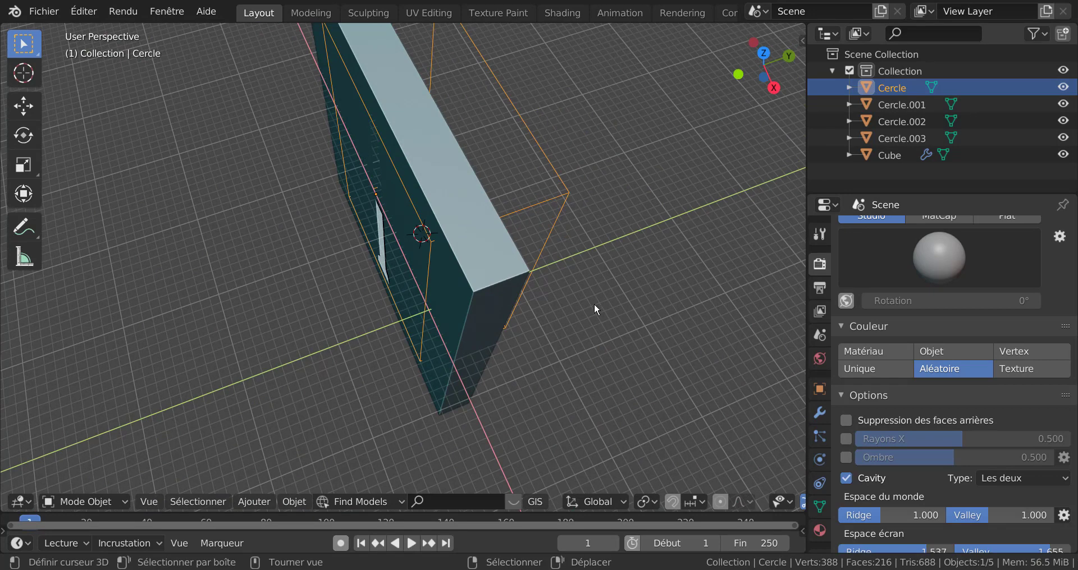
{"action": "key", "text": "g"}
{"action": "key", "text": "y"}
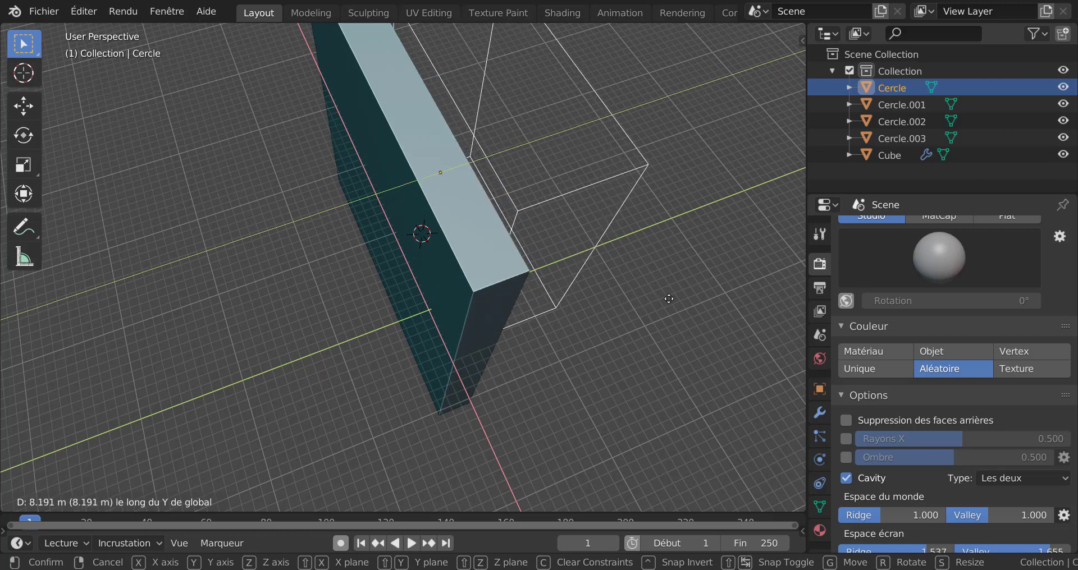
{"action": "left_click", "coordinate": [647, 320]}
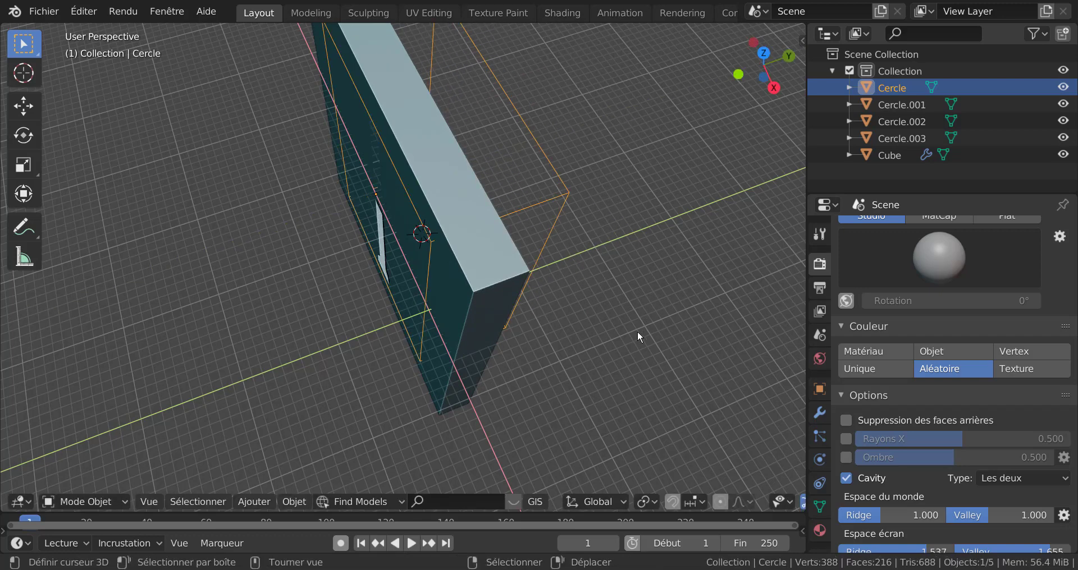
- Scale the cross-shaped cutter along the global Y axis by a factor of about 1.342
{"action": "key", "text": "s"}
{"action": "key", "text": "y"}
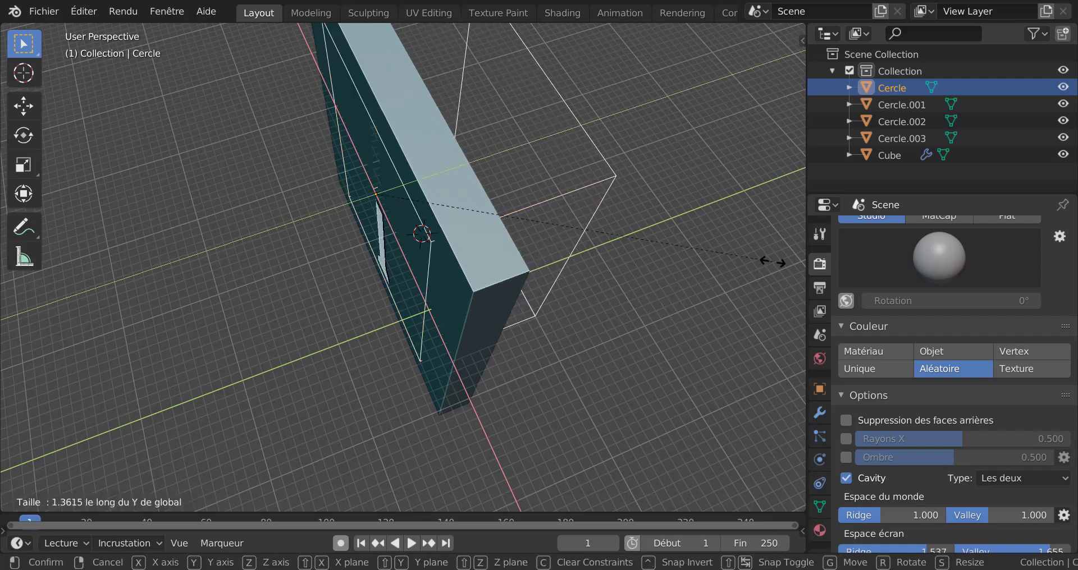
{"action": "left_click", "coordinate": [767, 261]}
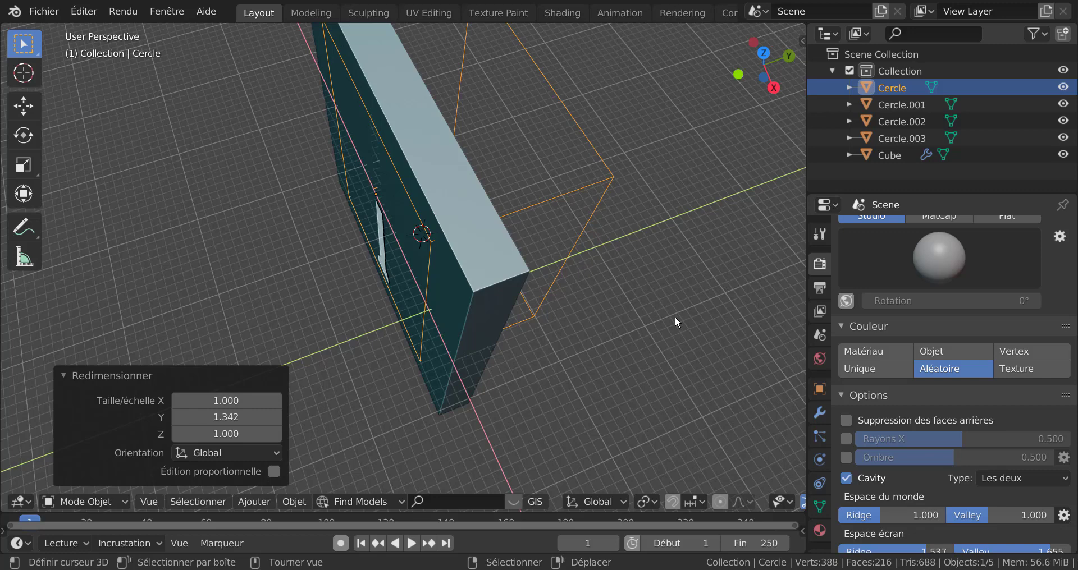
{"action": "left_click", "coordinate": [674, 316]}
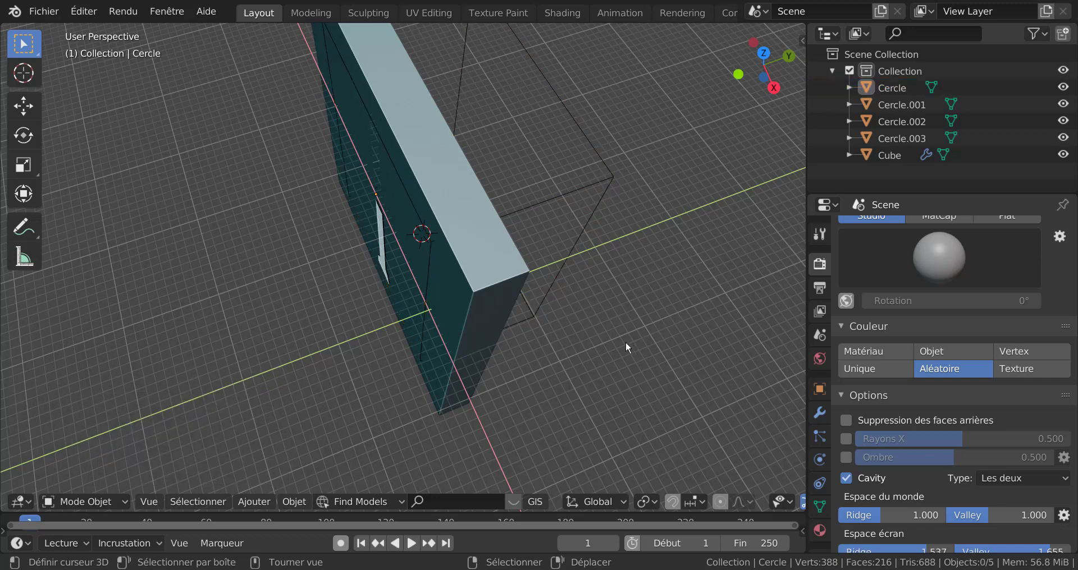
- Shift the stretched cutter slightly in the negative direction of the global Y axis
{"action": "left_click", "coordinate": [584, 254]}
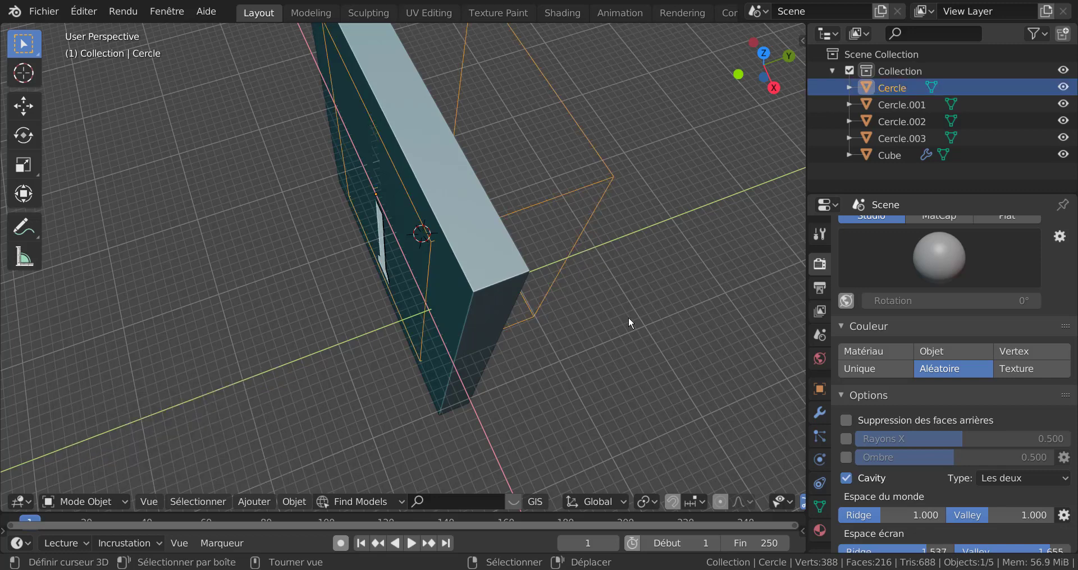
{"action": "key", "text": "g"}
{"action": "key", "text": "y"}
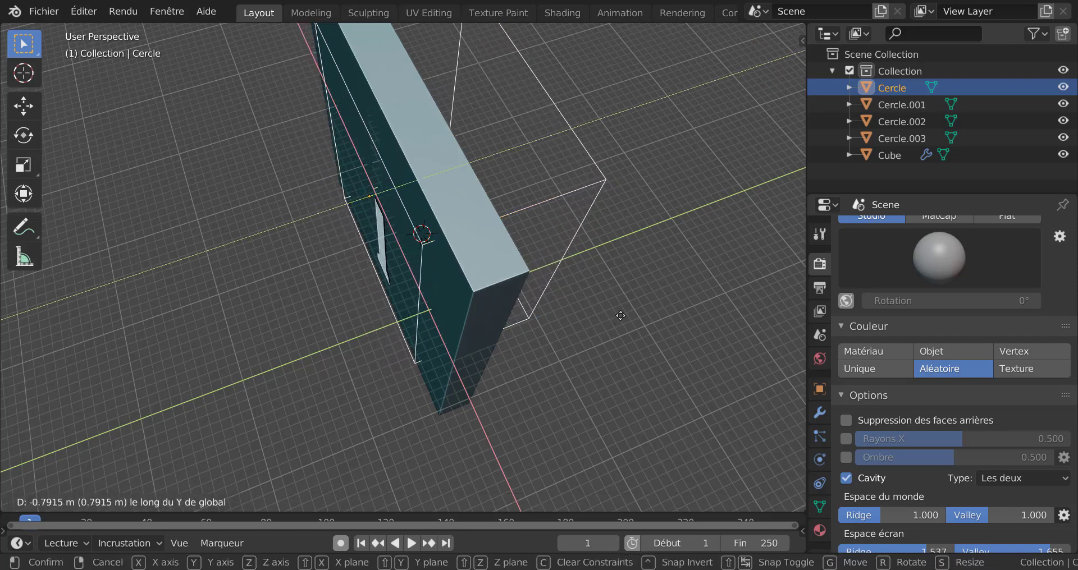
{"action": "left_click", "coordinate": [601, 313]}
{"action": "middle_click_drag", "start_coordinate": [601, 312], "coordinate": [631, 312]}
- Undo the cutter's moves and scaling together with the Boolean cut in the wall
{"action": "key", "text": "ctrl+z"}
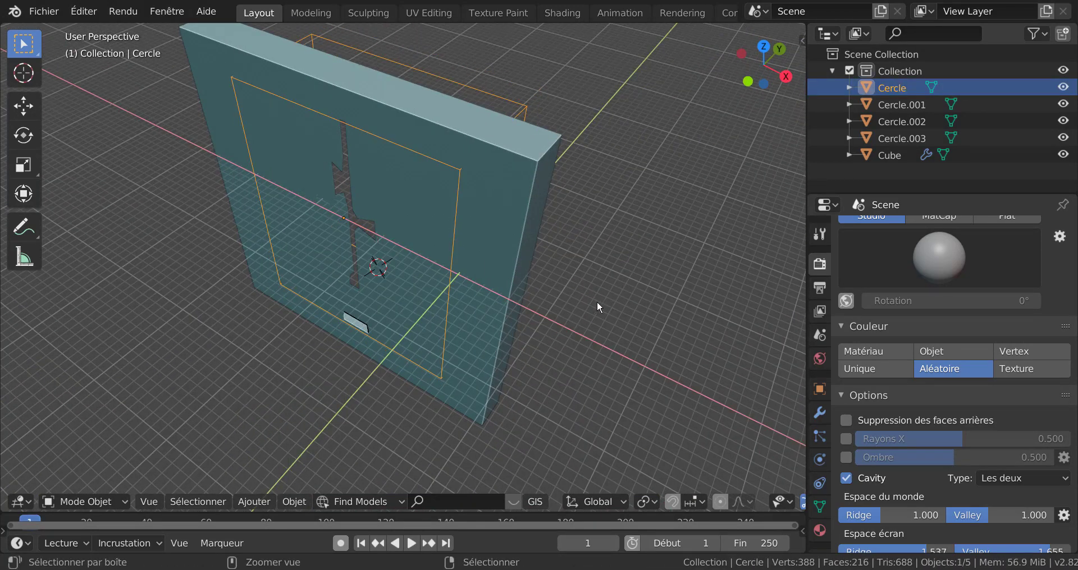
{"action": "key", "text": "ctrl+z"}
{"action": "key", "text": "ctrl+z"}
{"action": "key", "text": "ctrl+z"}
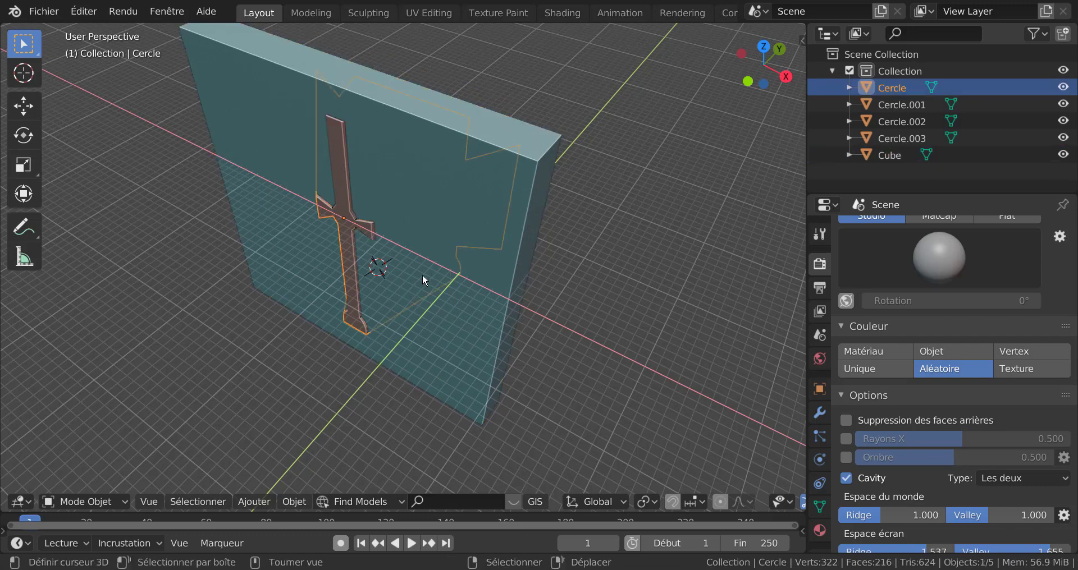
- Subtract the flared cross-shaped cutter from the wall with a Boolean difference and apply the resulting modifier
{"action": "middle_click_drag", "start_coordinate": [422, 274], "coordinate": [601, 235]}
{"action": "middle_click_drag", "start_coordinate": [393, 284], "coordinate": [479, 305]}
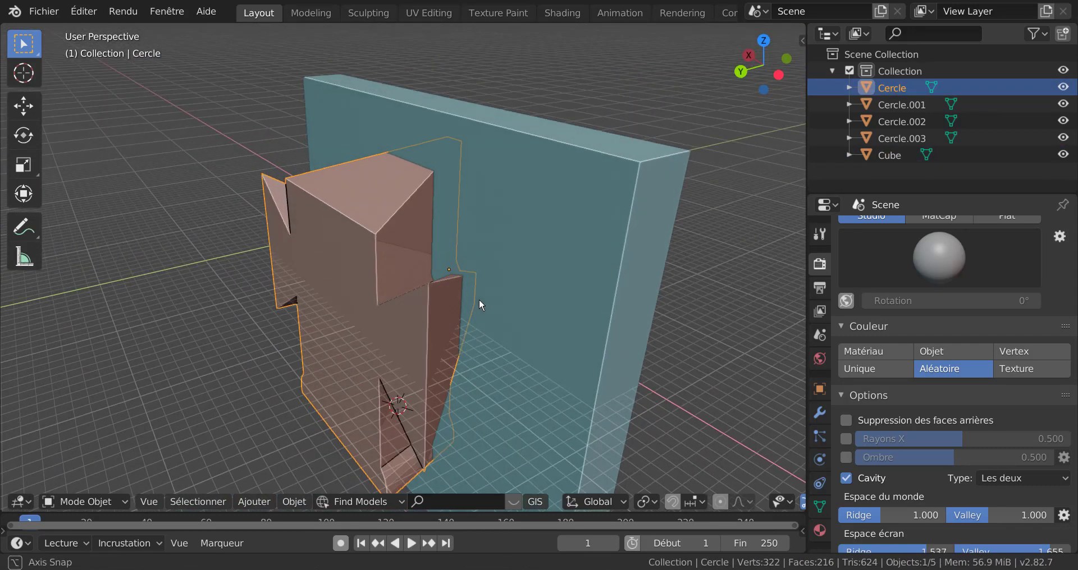
{"action": "left_click", "coordinate": [513, 274]}
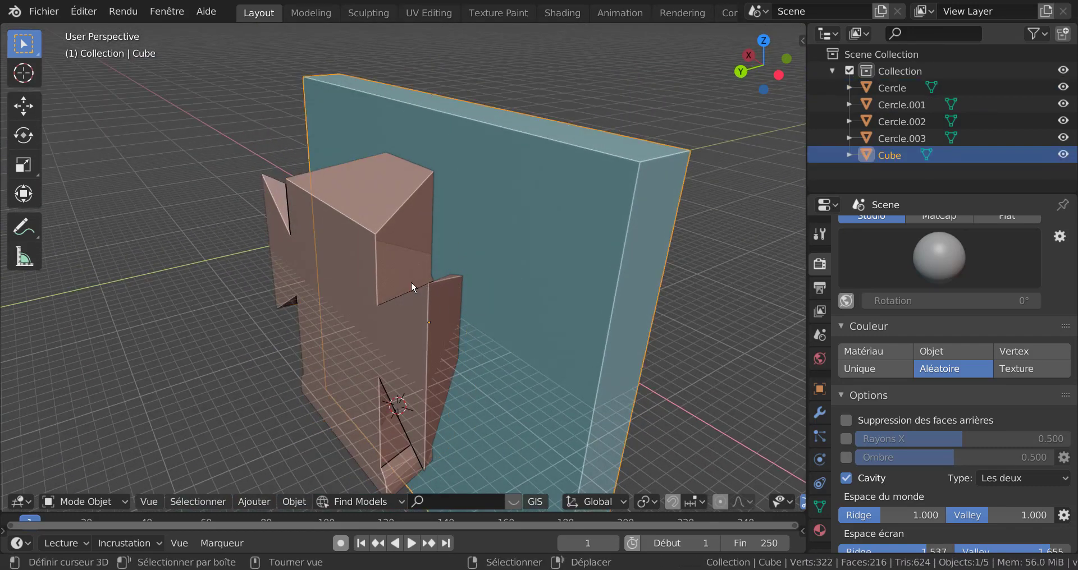
{"action": "left_click", "coordinate": [436, 274]}
{"action": "left_click", "coordinate": [533, 298], "text": "shift"}
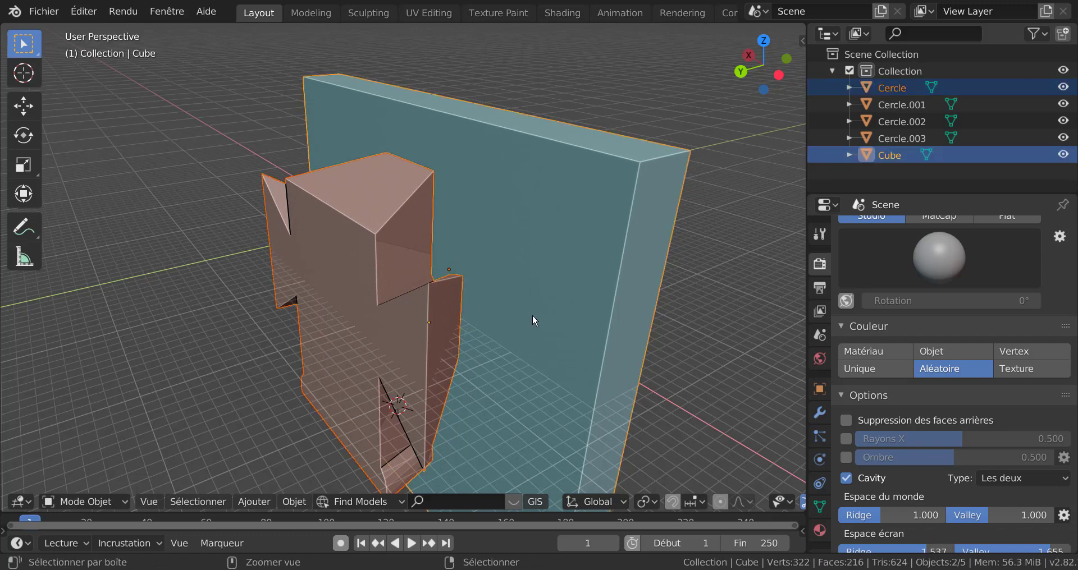
{"action": "key", "text": "ctrl+KP_Subtract"}
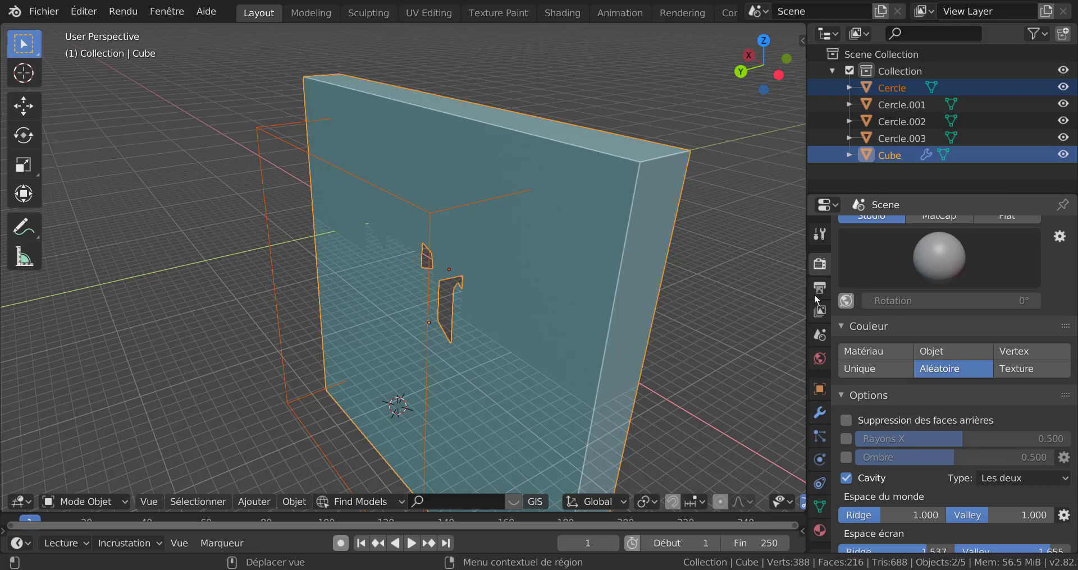
{"action": "left_click", "coordinate": [819, 414]}
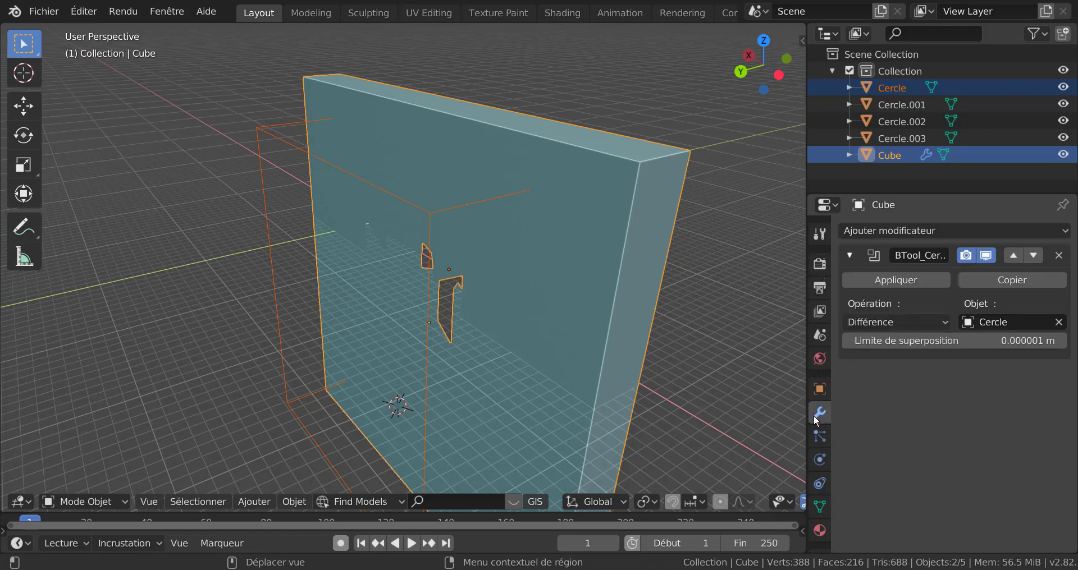
{"action": "left_click", "coordinate": [908, 277]}
- Move the cross-shaped cutter away from the wall
{"action": "left_click", "coordinate": [435, 211]}
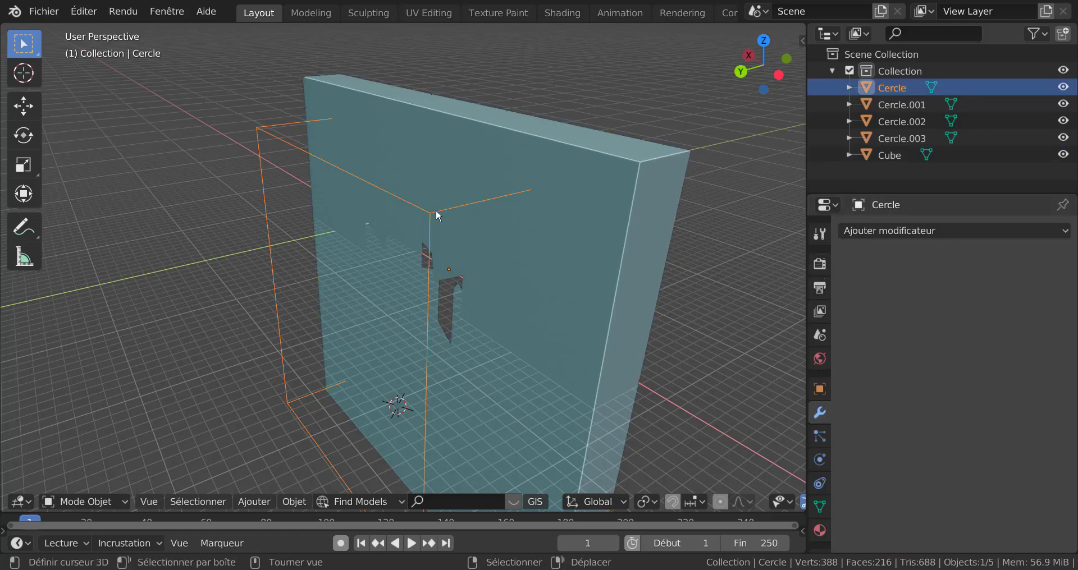
{"action": "key", "text": "g"}
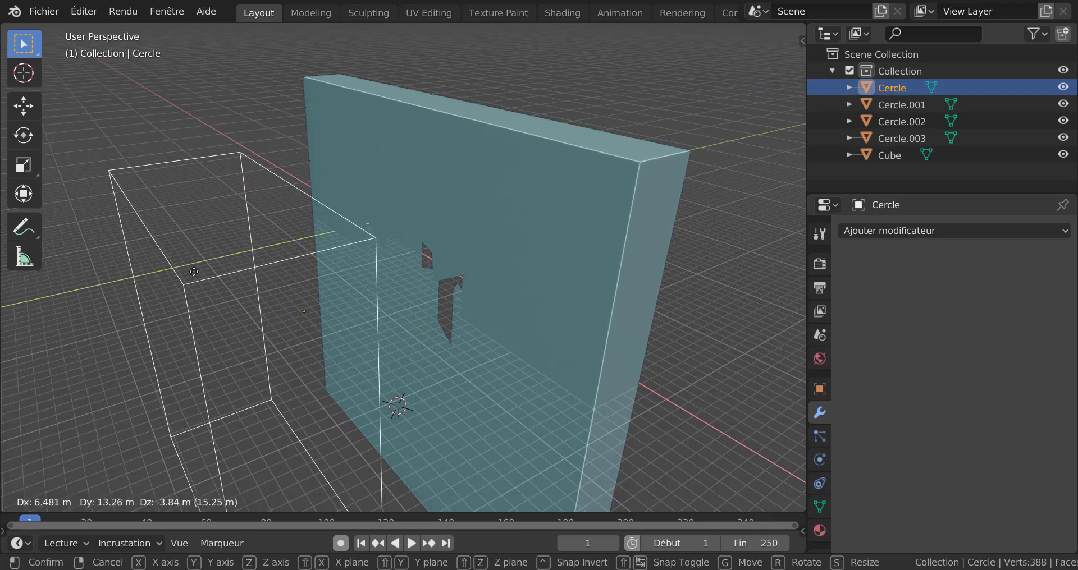
{"action": "left_click", "coordinate": [510, 317]}
- Select the wall and examine the cross-shaped opening from both of its sides
{"action": "left_click", "coordinate": [510, 318]}
{"action": "middle_click_drag", "start_coordinate": [534, 348], "coordinate": [389, 358]}
{"action": "scroll", "coordinate": [543, 352], "scroll_direction": "down", "scroll_amount": 3}
{"action": "scroll", "coordinate": [283, 344], "scroll_direction": "up", "scroll_amount": 4}
{"action": "scroll", "coordinate": [270, 337], "scroll_direction": "down", "scroll_amount": 5}
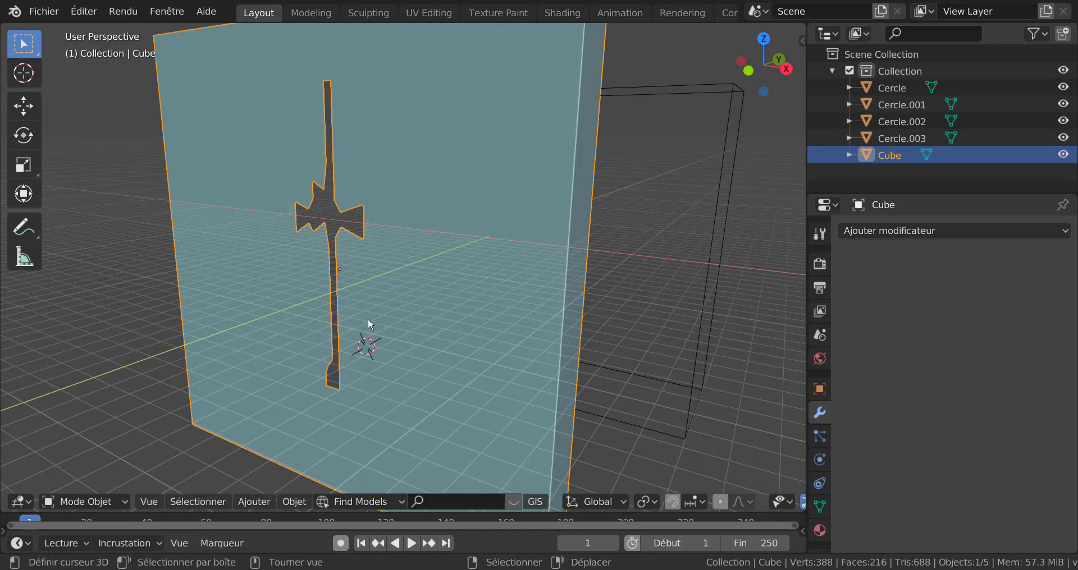
{"action": "middle_click_drag", "start_coordinate": [369, 318], "coordinate": [408, 388]}
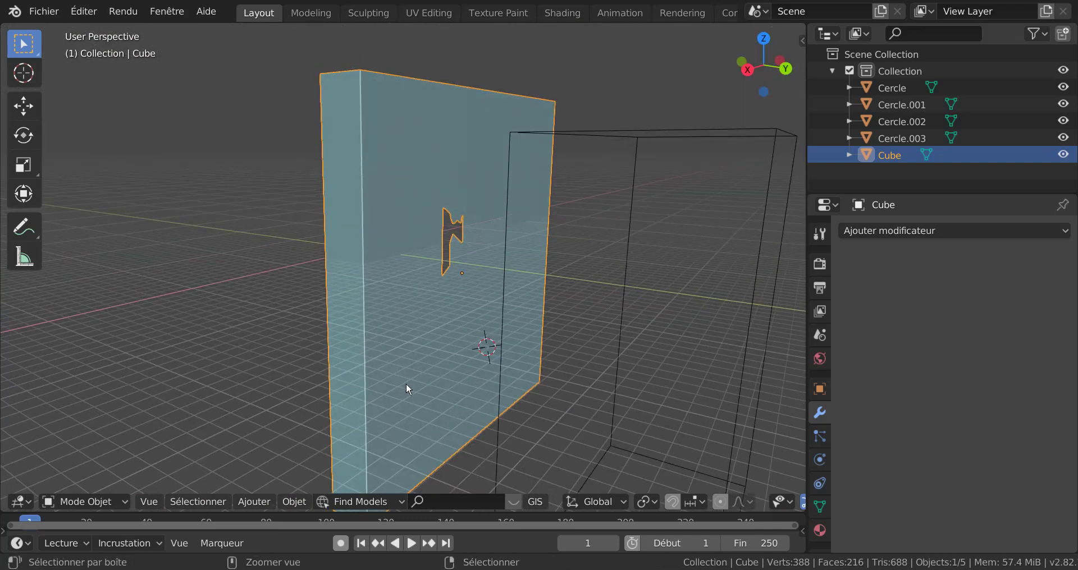
- Undo the cutter's move away from the wall together with the applied Boolean cut
{"action": "left_click", "coordinate": [460, 409]}
{"action": "left_click", "coordinate": [467, 410], "text": "shift"}
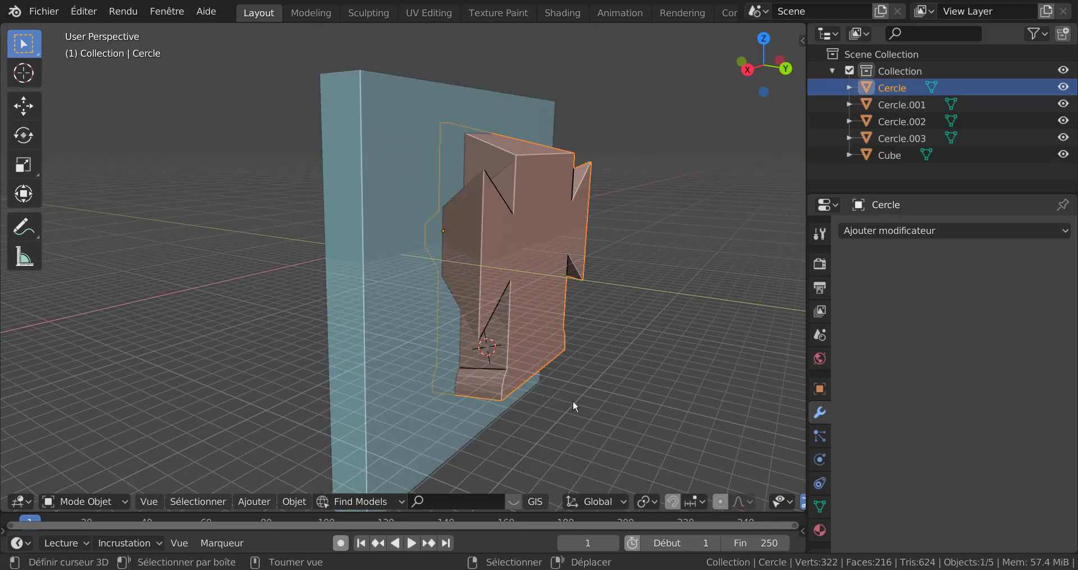
{"action": "middle_click_drag", "start_coordinate": [572, 400], "coordinate": [504, 272]}
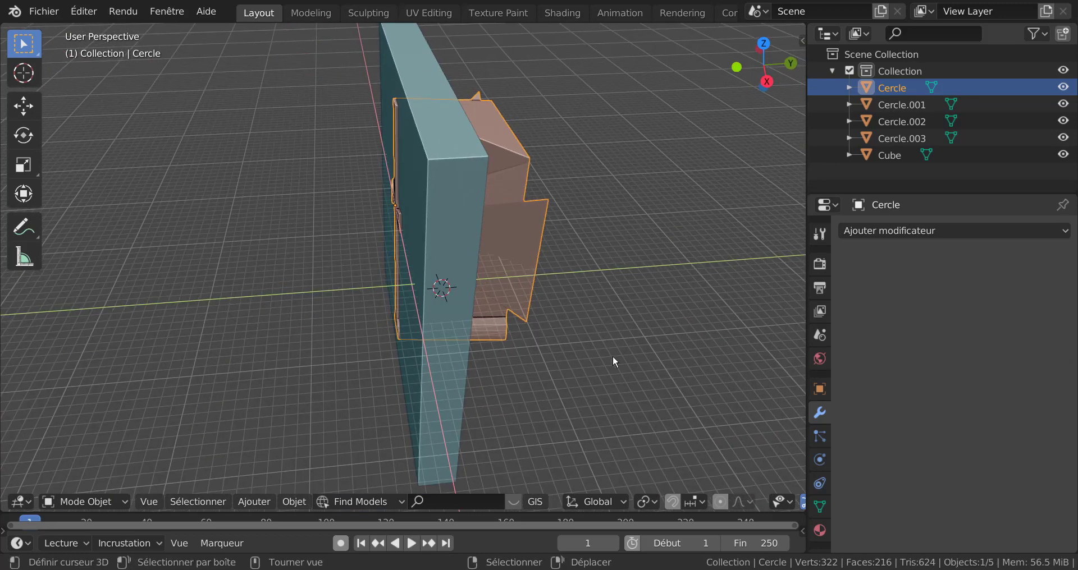
- Merge the cross-shaped cutter's duplicate vertices by distance, using a merge distance of 0.0001 m
{"action": "key", "text": "Tab"}
{"action": "middle_click_drag", "start_coordinate": [616, 380], "coordinate": [563, 366]}
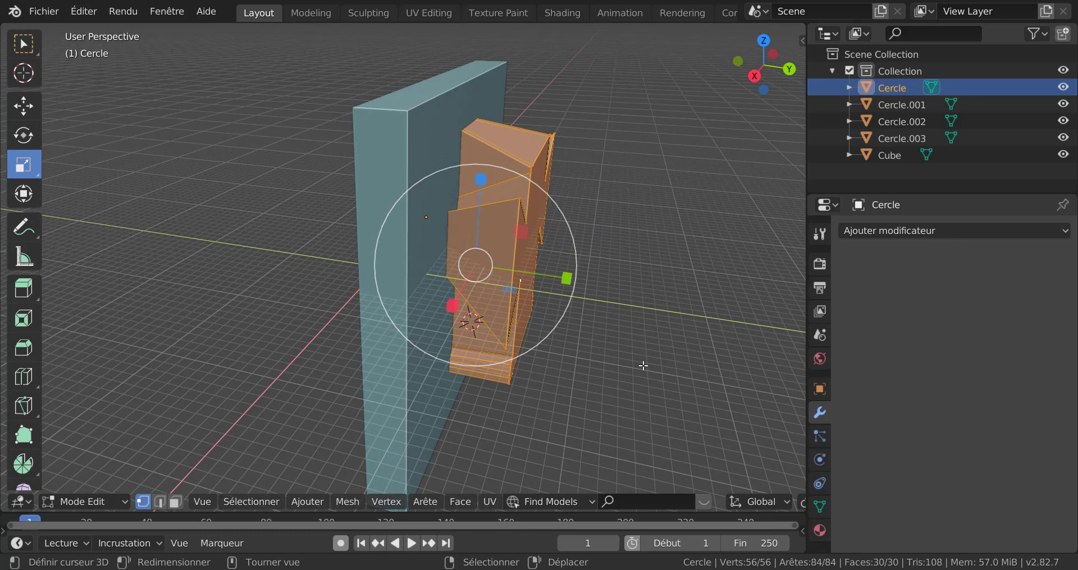
{"action": "key", "text": "q"}
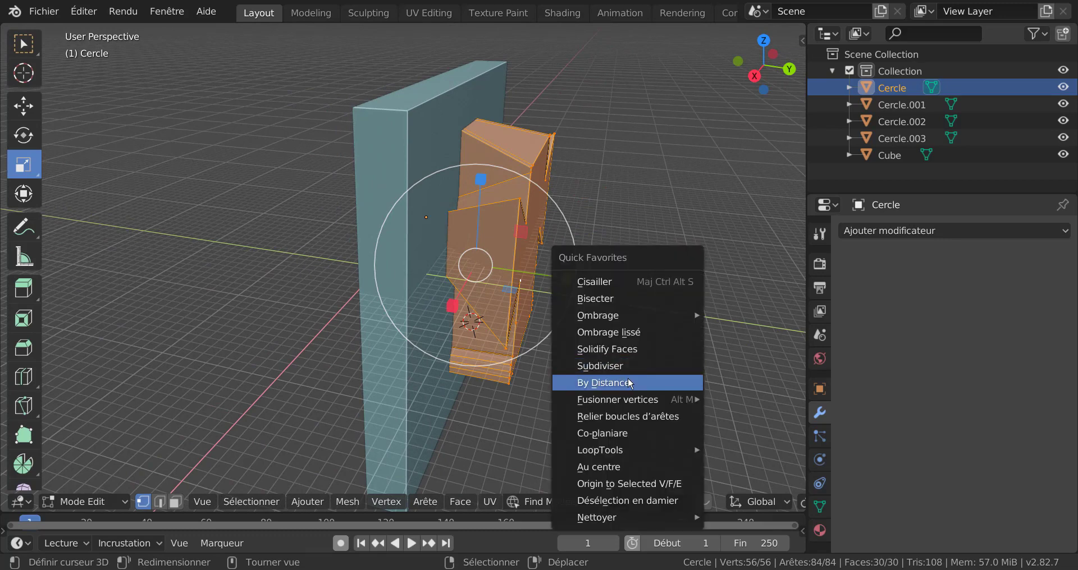
{"action": "left_click", "coordinate": [628, 378]}
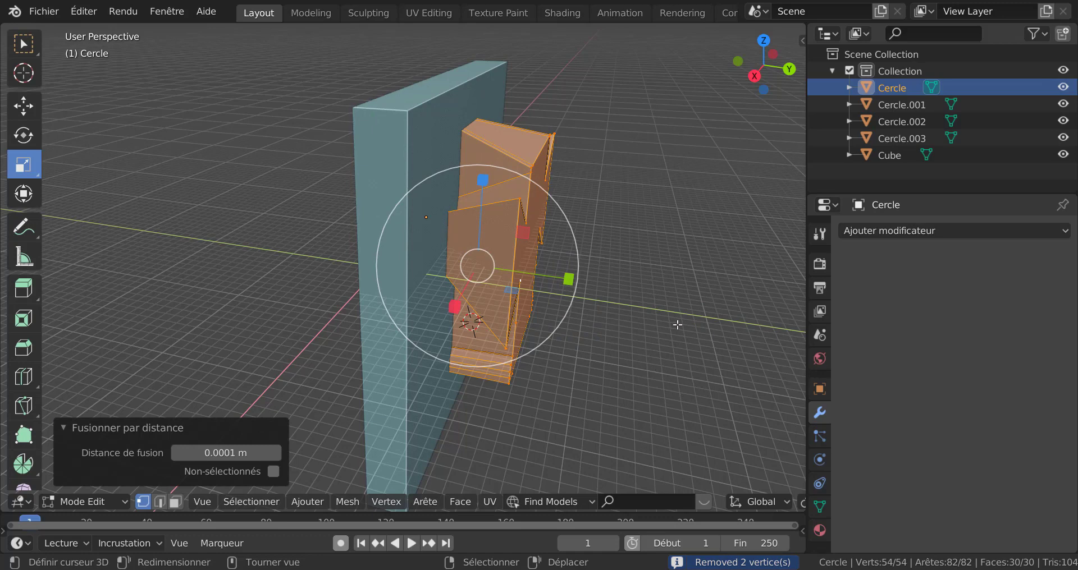
{"action": "middle_click_drag", "start_coordinate": [724, 320], "coordinate": [448, 382]}
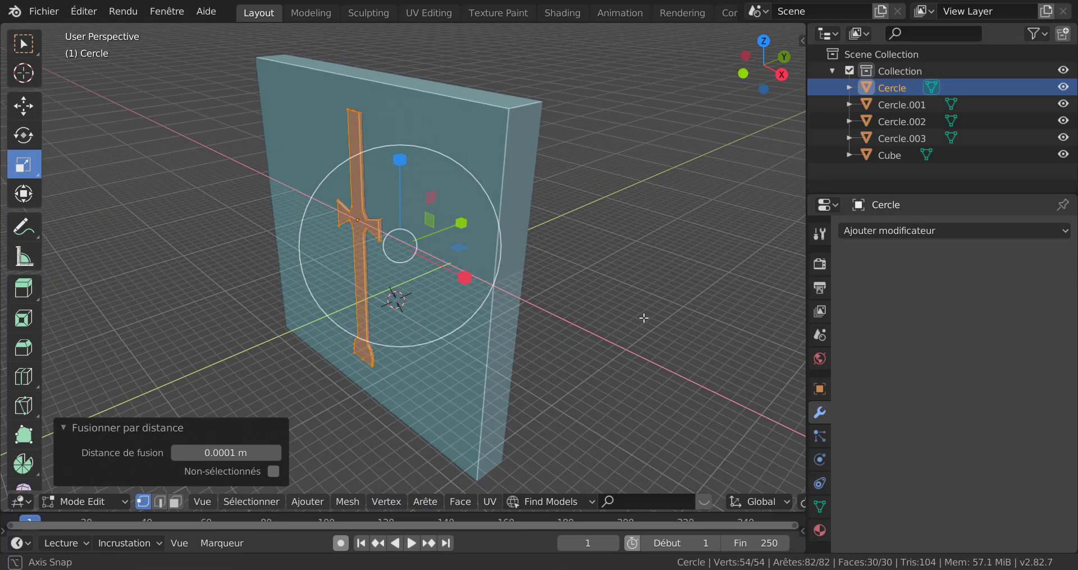
{"action": "key", "text": "Tab"}
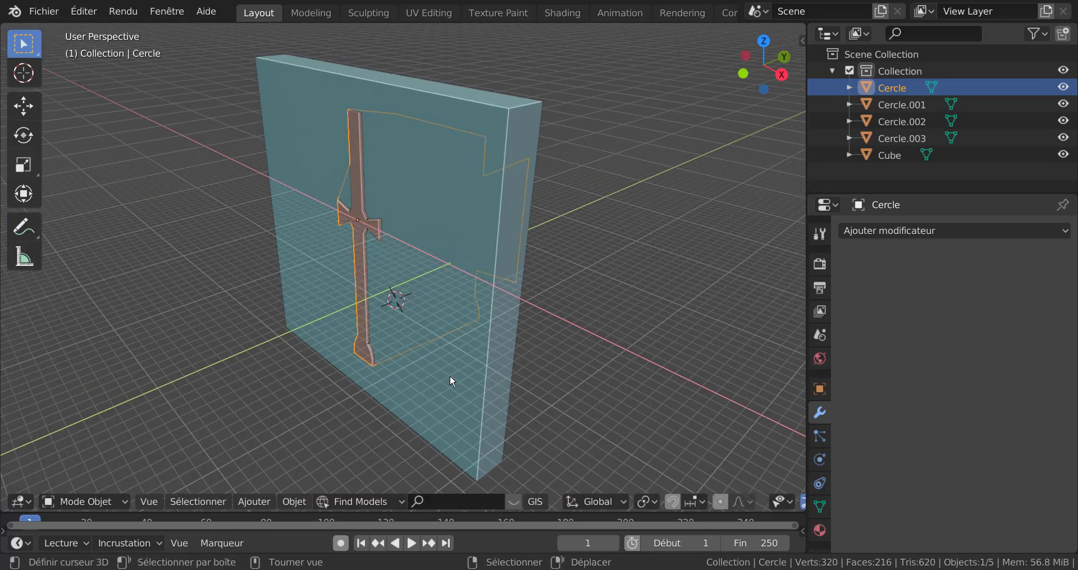
- Subtract the cross-shaped cutter from the wall with an applied Boolean difference and delete the cutter
{"action": "left_click", "coordinate": [443, 385], "text": "shift"}
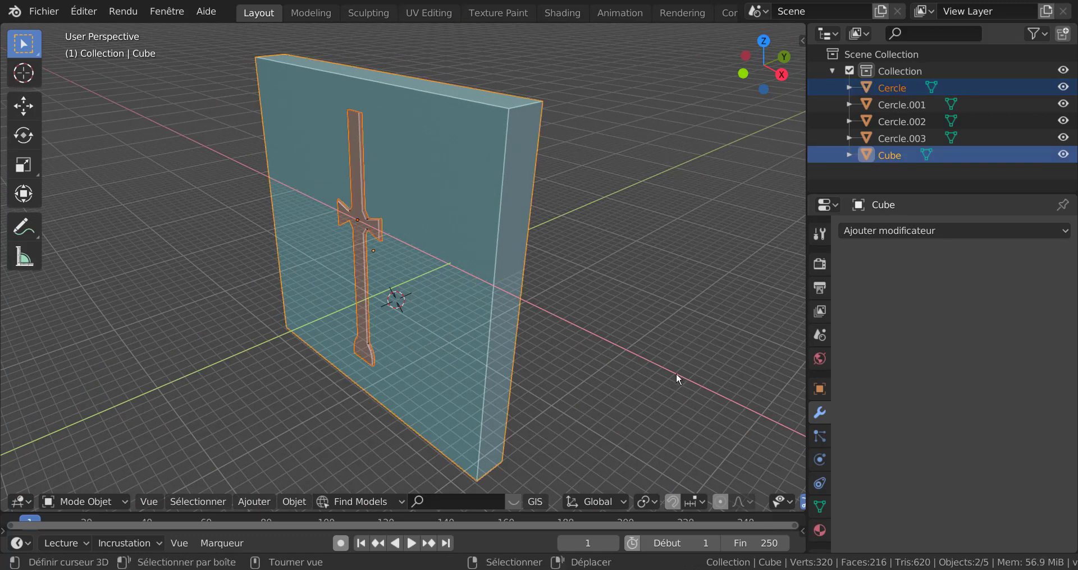
{"action": "key", "text": "ctrl+KP_Subtract"}
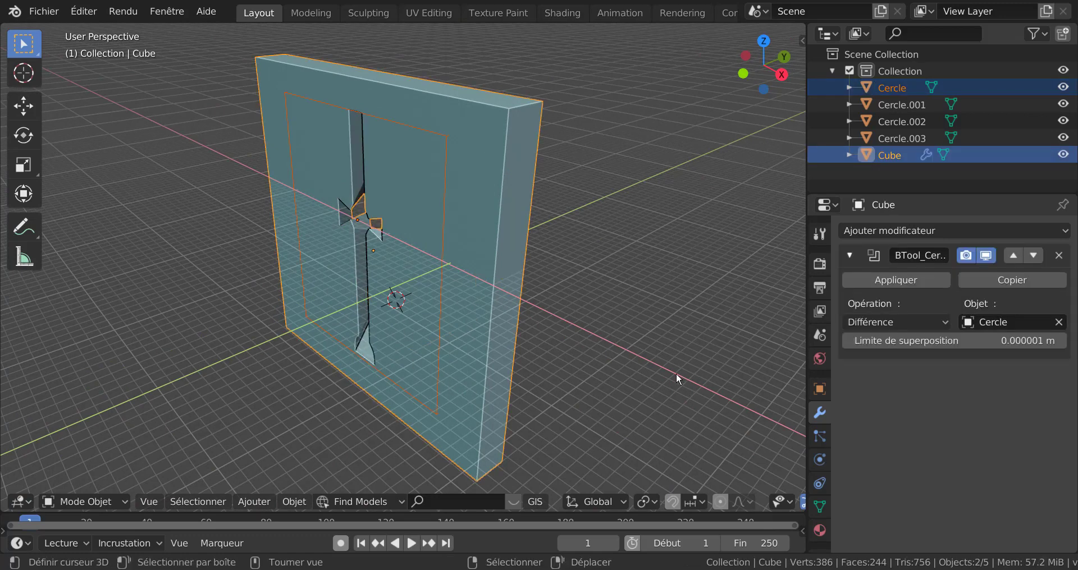
{"action": "middle_click_drag", "start_coordinate": [594, 294], "coordinate": [464, 281]}
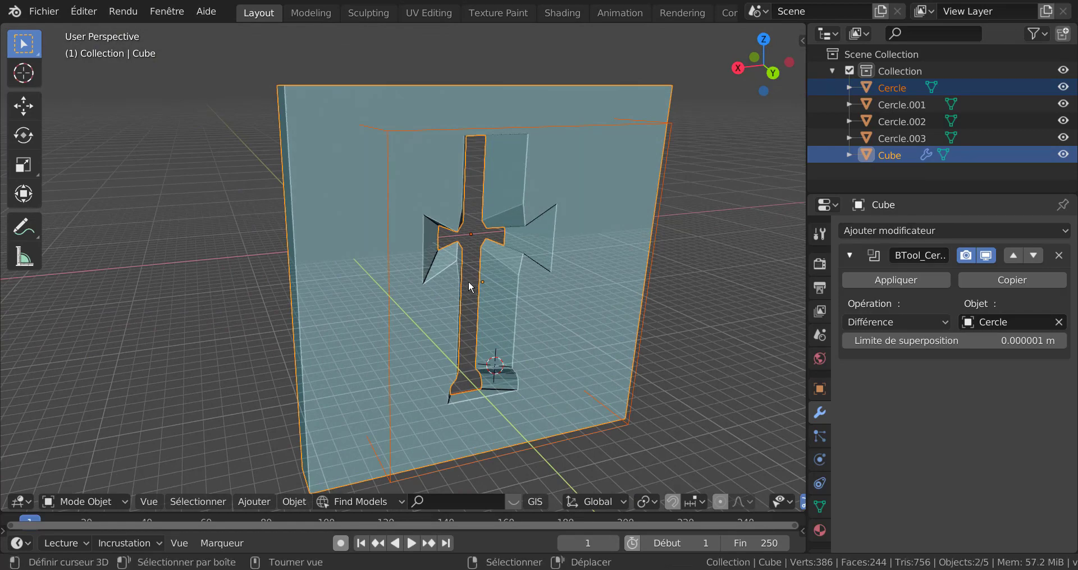
{"action": "middle_click_drag", "start_coordinate": [381, 254], "coordinate": [550, 262]}
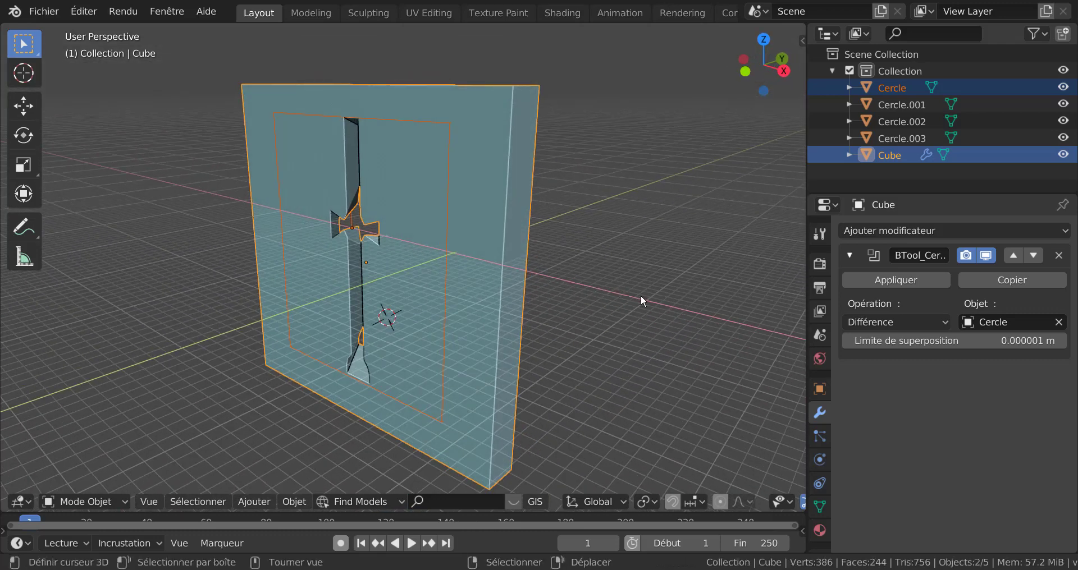
{"action": "left_click", "coordinate": [927, 282]}
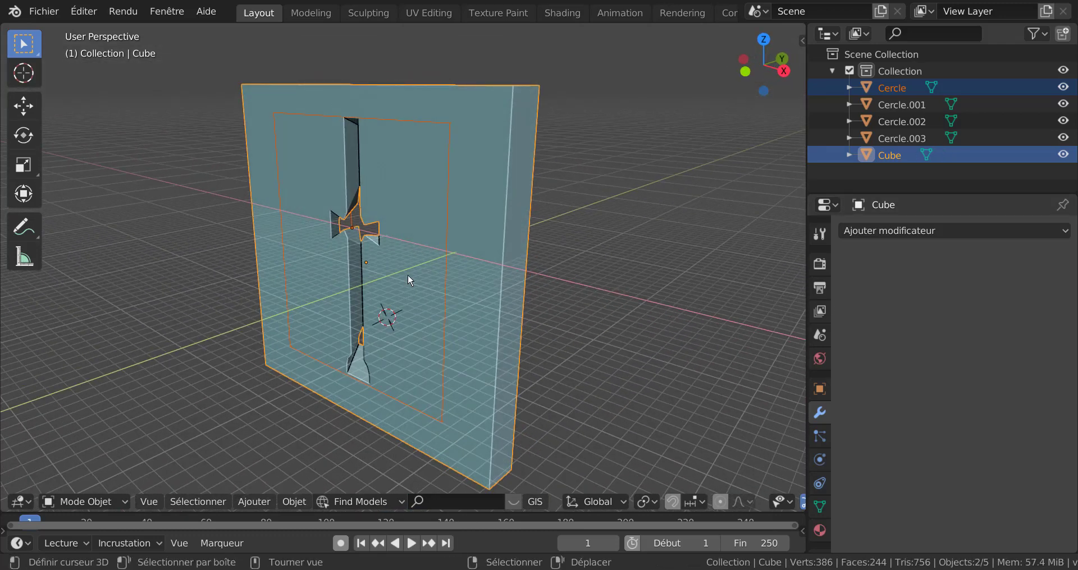
{"action": "left_click", "coordinate": [426, 123]}
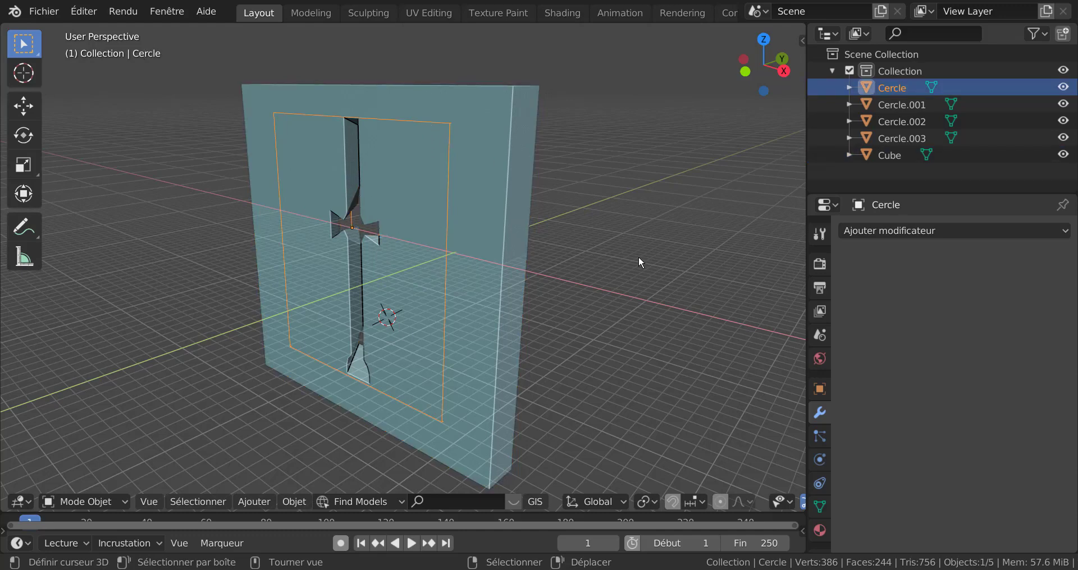
{"action": "key", "text": "Delete"}
- Open the wall's mesh in Edit Mode with edge selection active, facing its back side straight on
{"action": "mouse_move", "coordinate": [567, 308]}
{"action": "middle_mouse_down"}
{"action": "mouse_move", "coordinate": [440, 308]}
{"action": "mouse_move", "coordinate": [418, 298]}
{"action": "mouse_move", "coordinate": [554, 319]}
{"action": "middle_mouse_up"}
{"action": "key", "text": "KP_1"}
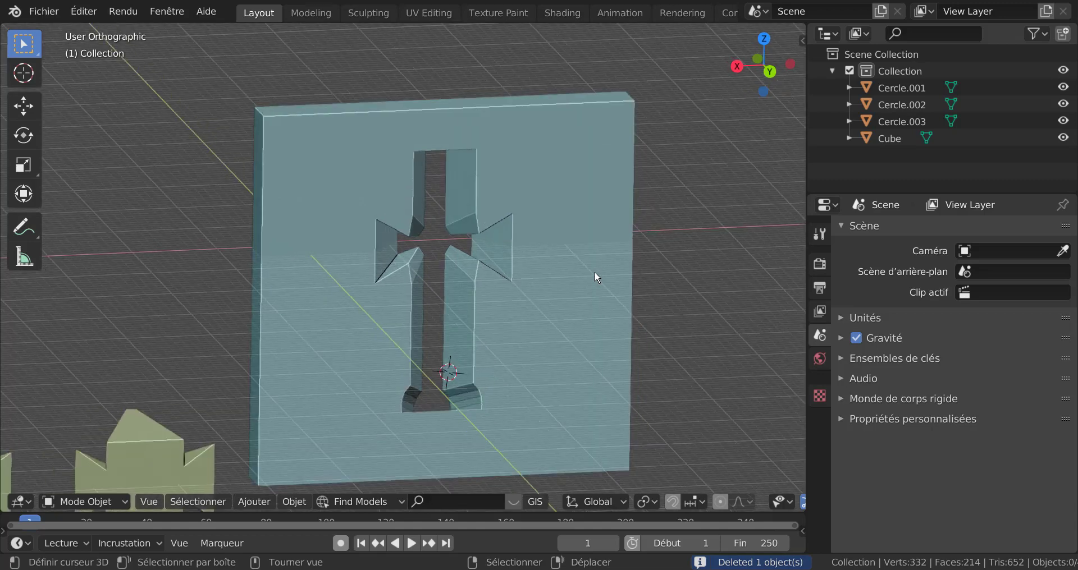
{"action": "key", "text": "ctrl+KP_1"}
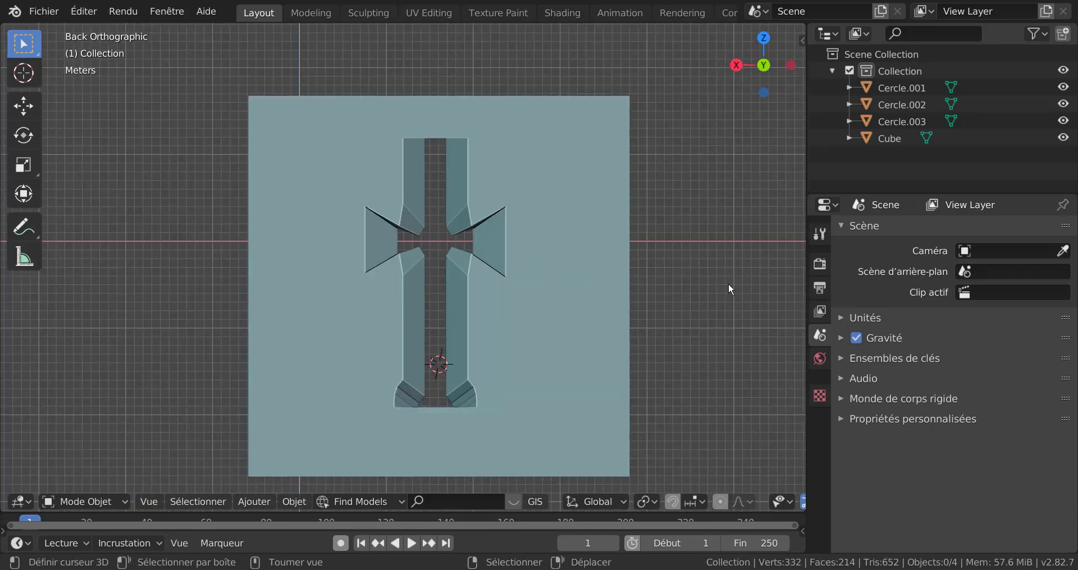
{"action": "left_click_drag", "start_coordinate": [806, 179], "coordinate": [894, 182]}
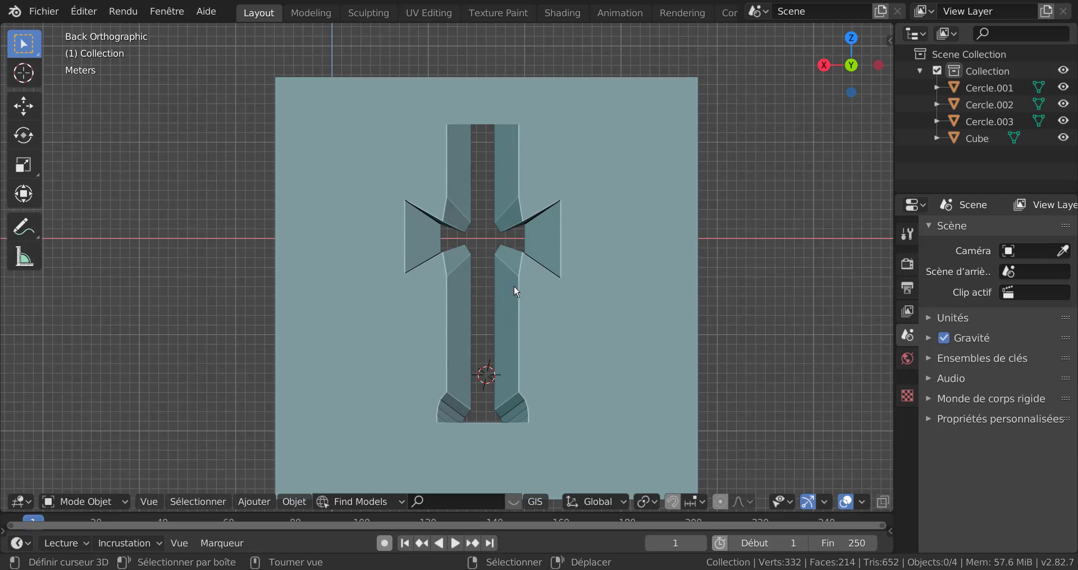
{"action": "left_click", "coordinate": [522, 236]}
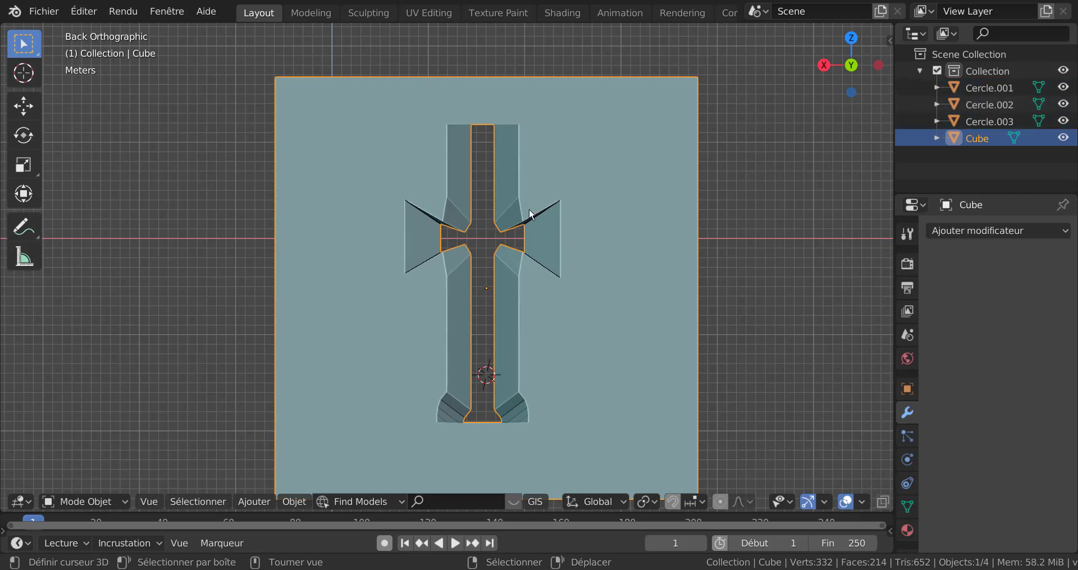
{"action": "key", "text": "Tab"}
{"action": "left_click", "coordinate": [547, 224]}
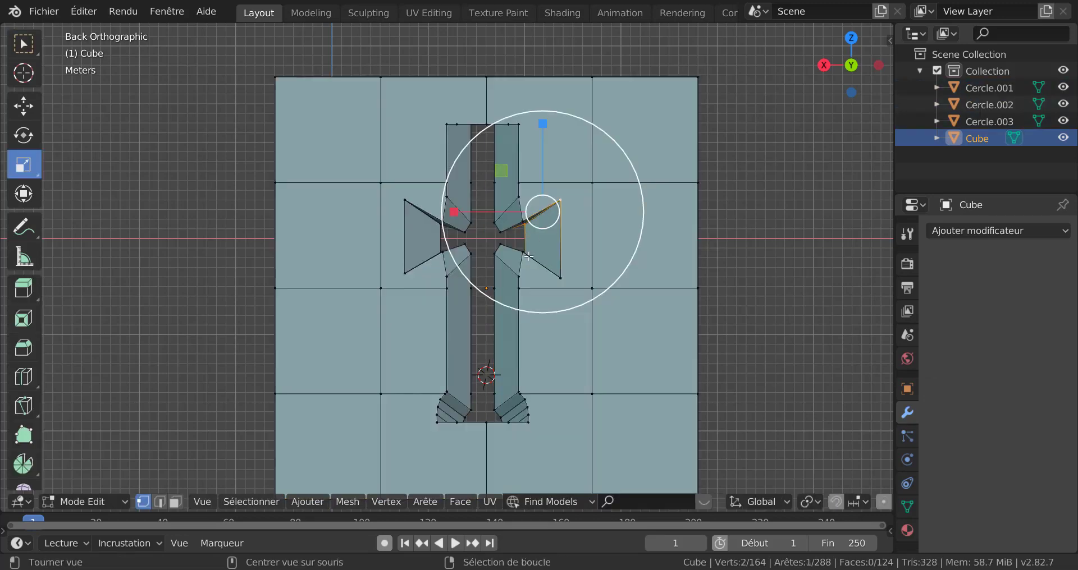
{"action": "left_click", "coordinate": [519, 330], "text": "shift"}
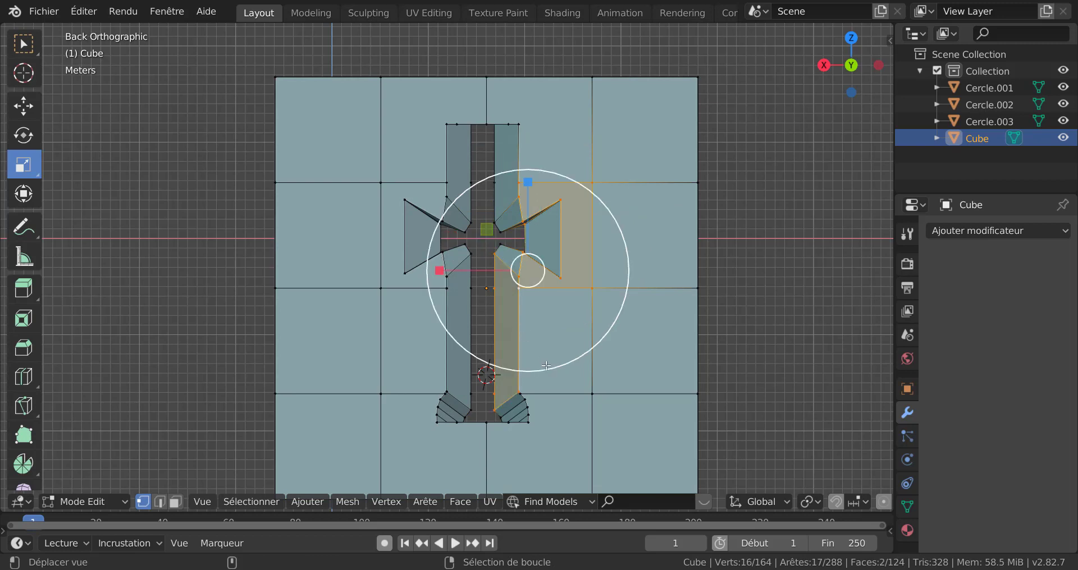
{"action": "left_click", "coordinate": [160, 501]}
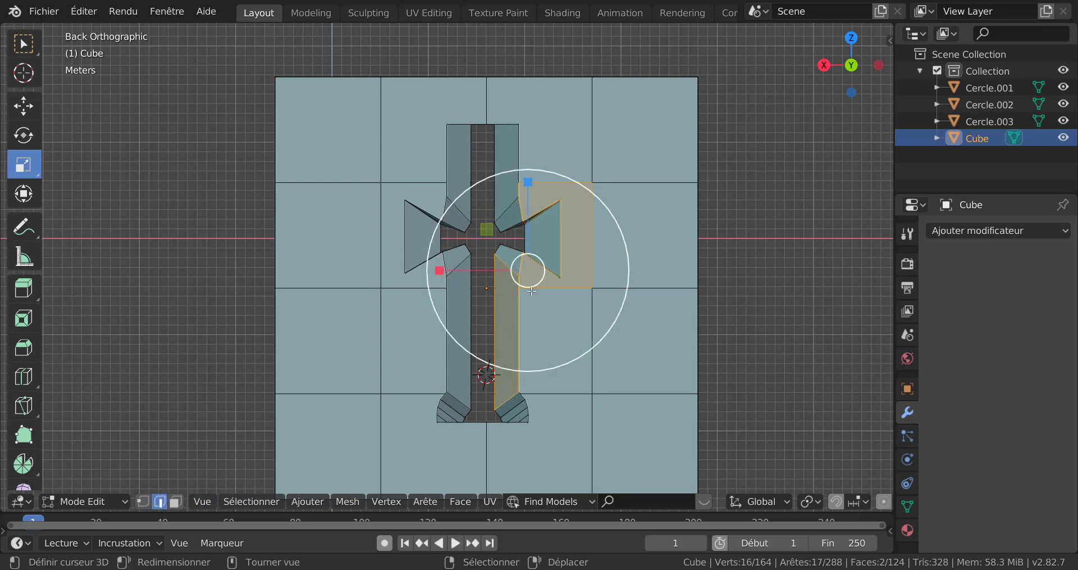
- Try to select all the edges outlining the cross-shaped opening on the wall's back face
{"action": "right_click", "coordinate": [563, 252], "text": "alt"}
{"action": "right_click", "coordinate": [521, 310], "text": "alt+shift"}
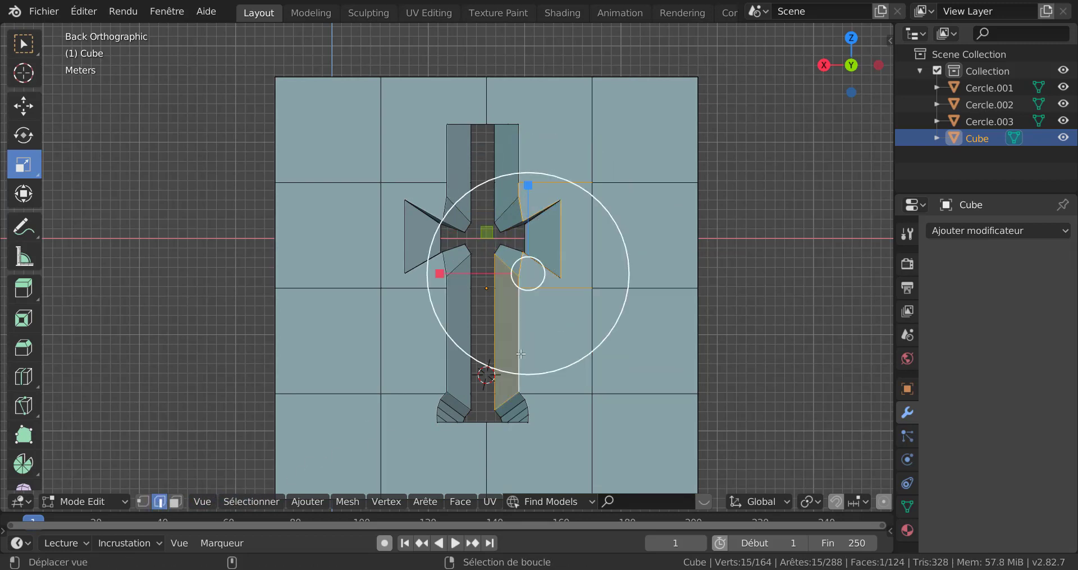
{"action": "right_click", "coordinate": [530, 412], "text": "alt+shift"}
{"action": "right_click", "coordinate": [453, 427], "text": "alt+shift"}
{"action": "right_click", "coordinate": [440, 398], "text": "alt+shift"}
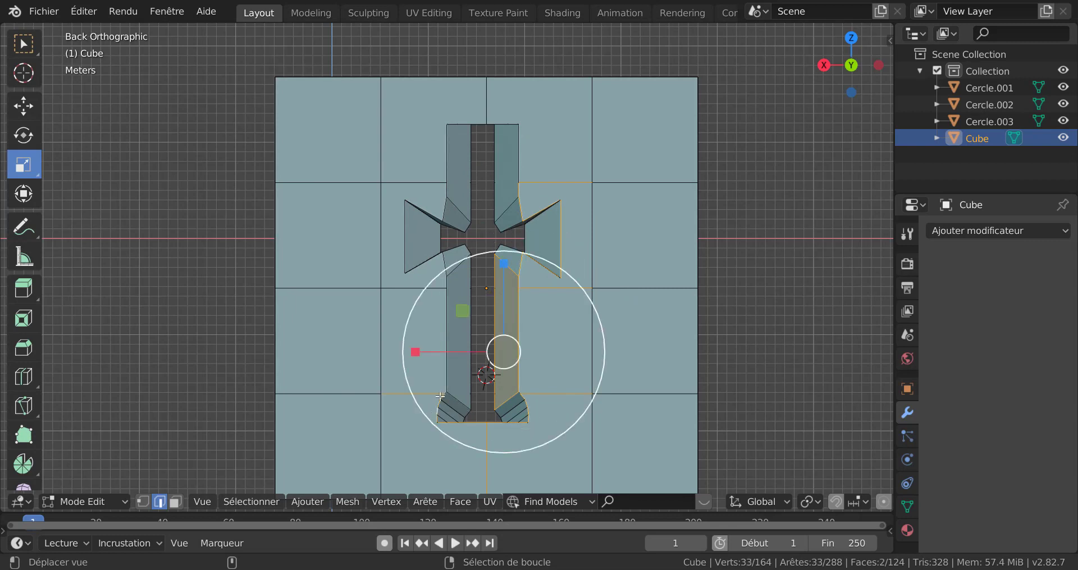
{"action": "right_click", "coordinate": [445, 378], "text": "alt+shift"}
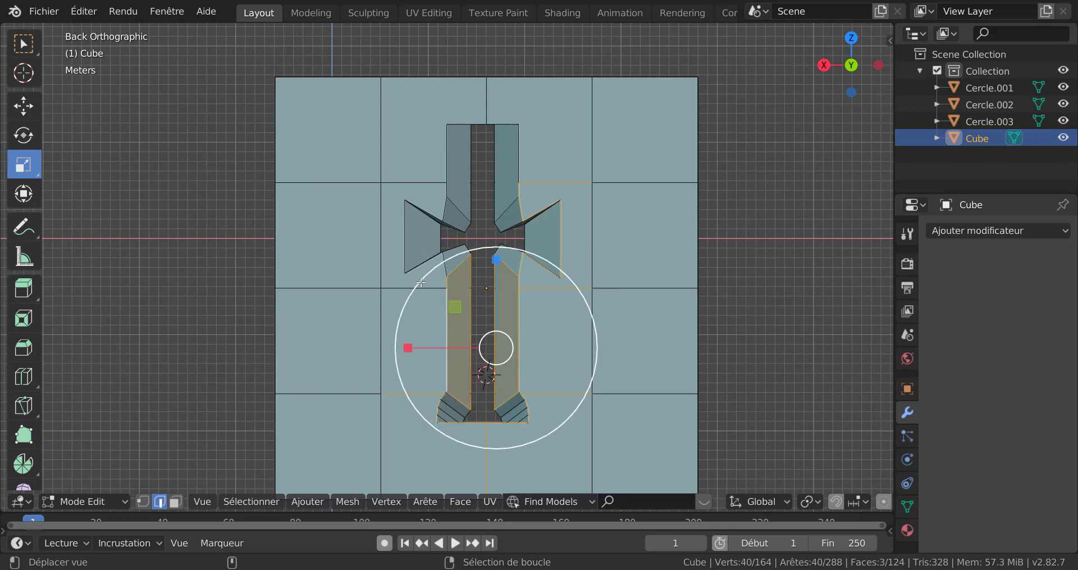
{"action": "right_click", "coordinate": [408, 249], "text": "alt+shift"}
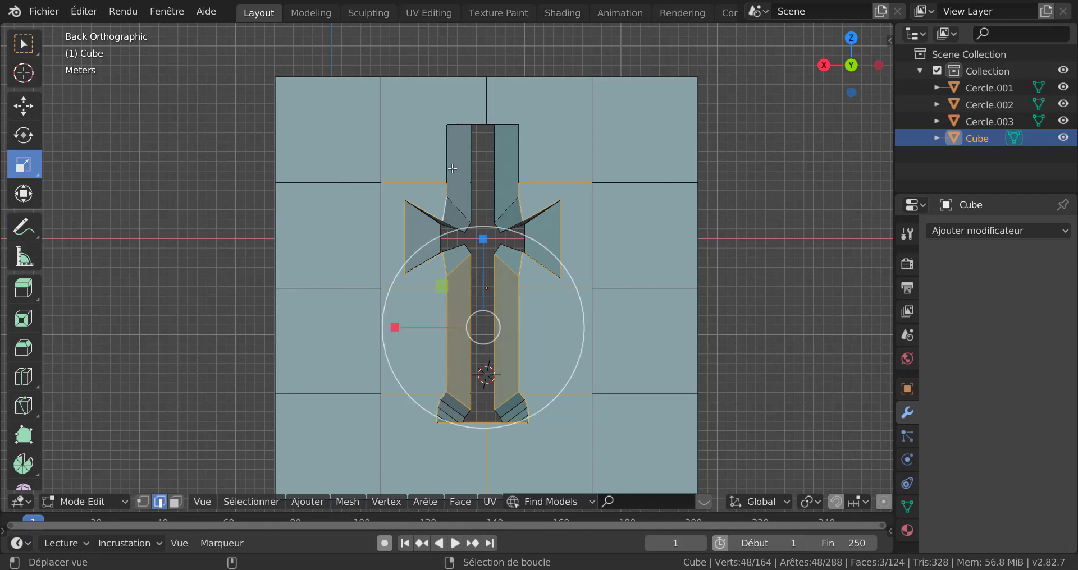
{"action": "right_click", "coordinate": [457, 120], "text": "alt+shift"}
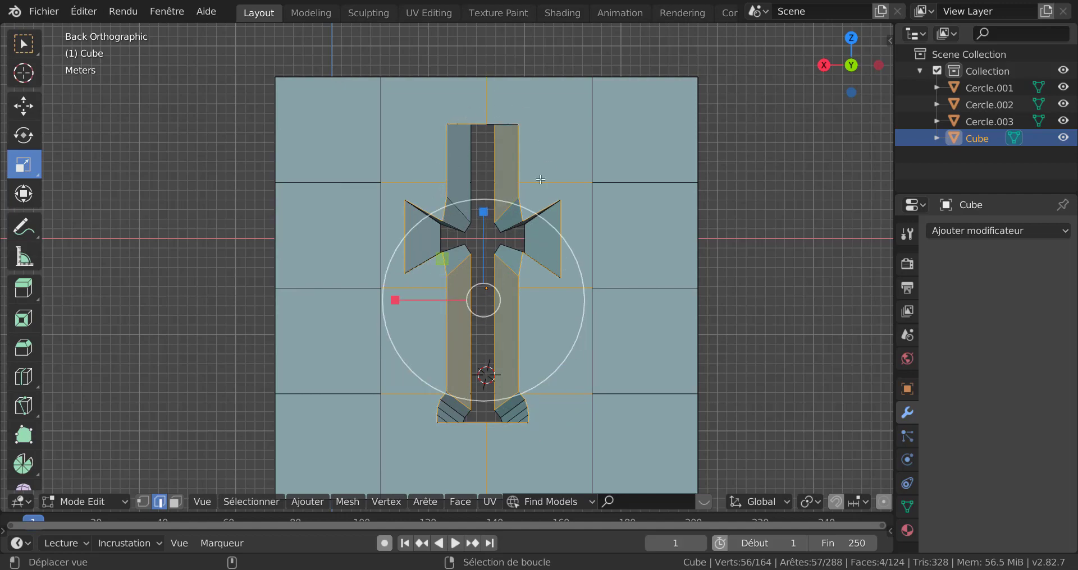
{"action": "right_click", "coordinate": [546, 136], "text": "alt+shift"}
- Scale the outer vertical edges of both cross arms on the wall's back face to about 1.116 along Z and widen them along X
{"action": "middle_click_drag", "start_coordinate": [545, 137], "coordinate": [563, 251]}
{"action": "left_click", "coordinate": [563, 251]}
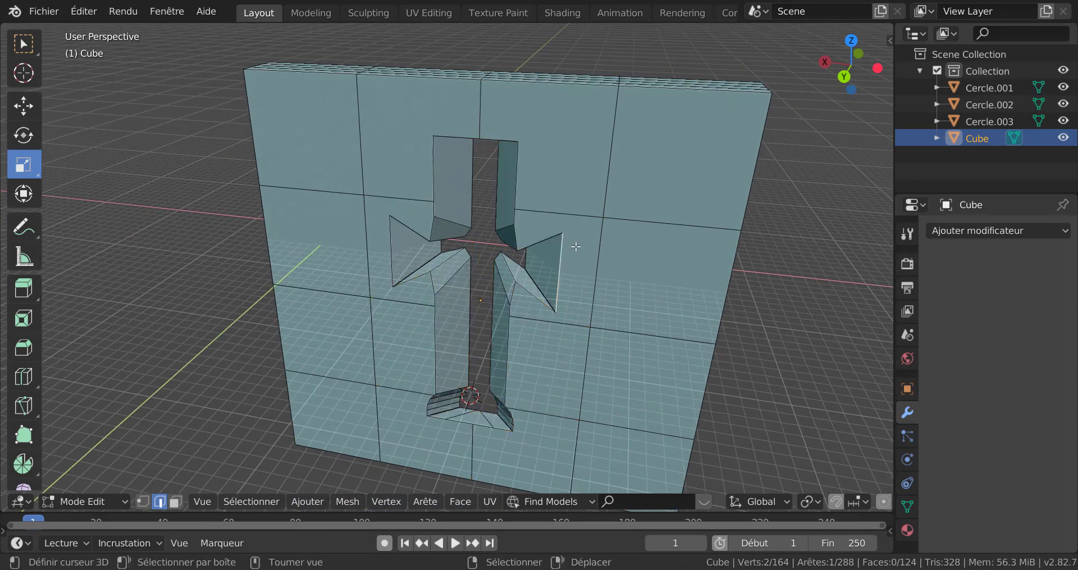
{"action": "scroll", "coordinate": [587, 241], "scroll_direction": "up", "scroll_amount": 1}
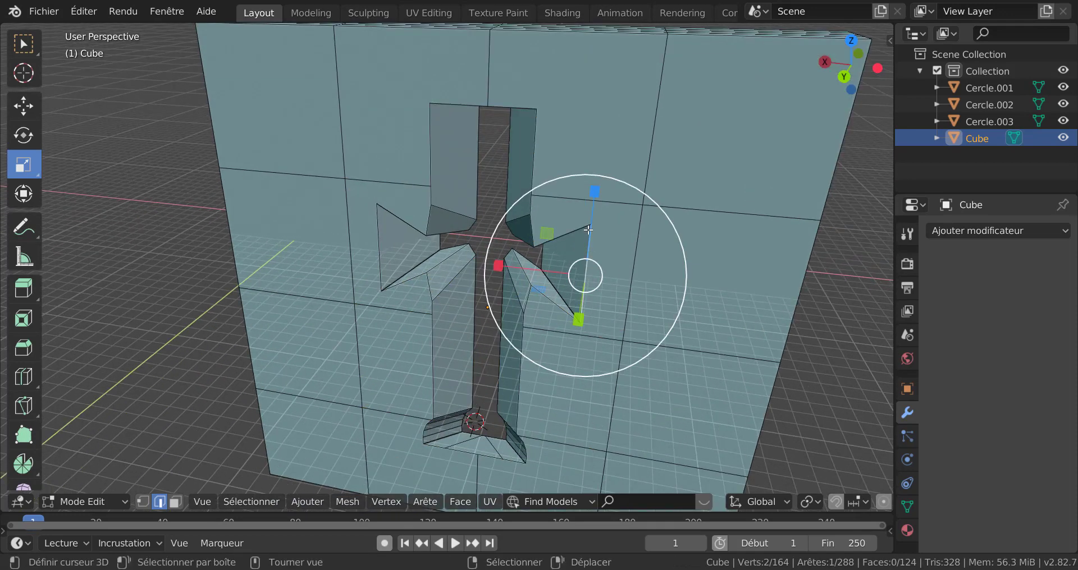
{"action": "left_click", "coordinate": [379, 248], "text": "shift"}
{"action": "left_click_drag", "start_coordinate": [482, 185], "coordinate": [481, 156]}
{"action": "key", "text": "ctrl+z"}
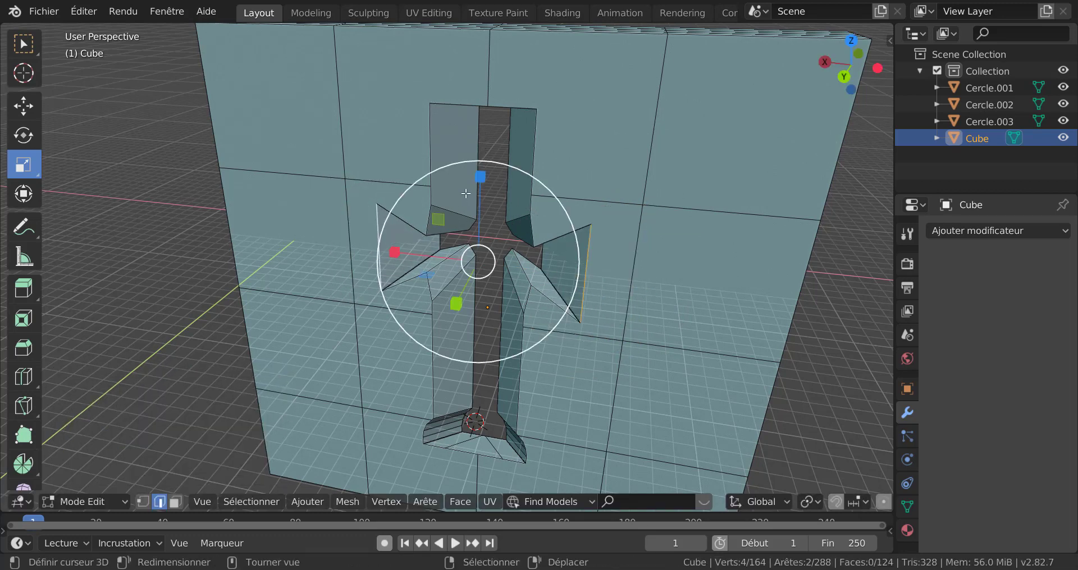
{"action": "middle_click_drag", "start_coordinate": [534, 219], "coordinate": [528, 165]}
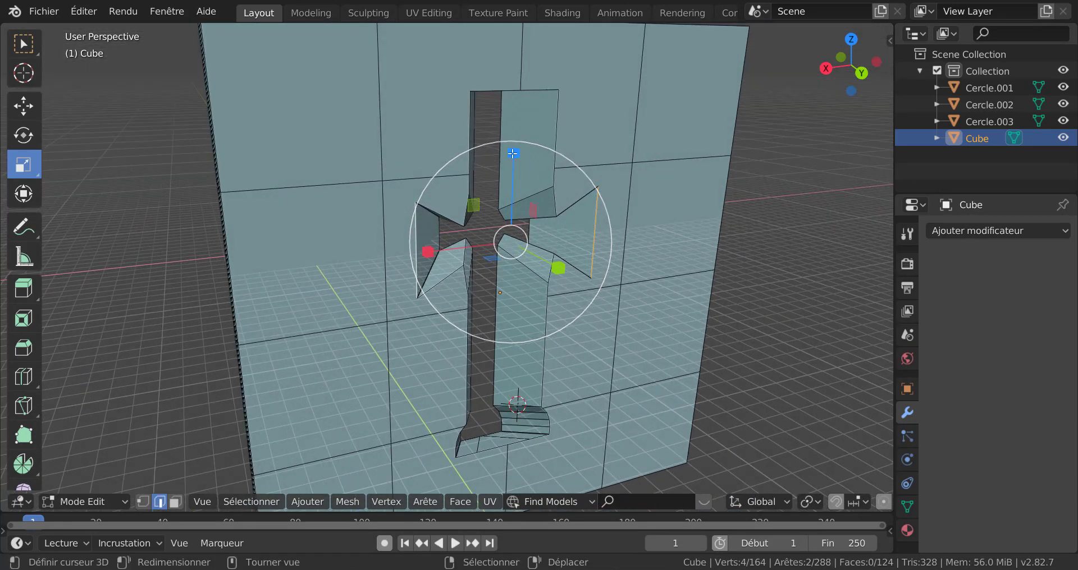
{"action": "mouse_move", "coordinate": [513, 154]}
{"action": "left_mouse_down"}
{"action": "mouse_move", "coordinate": [513, 115]}
{"action": "mouse_move", "coordinate": [519, 143]}
{"action": "left_mouse_up"}
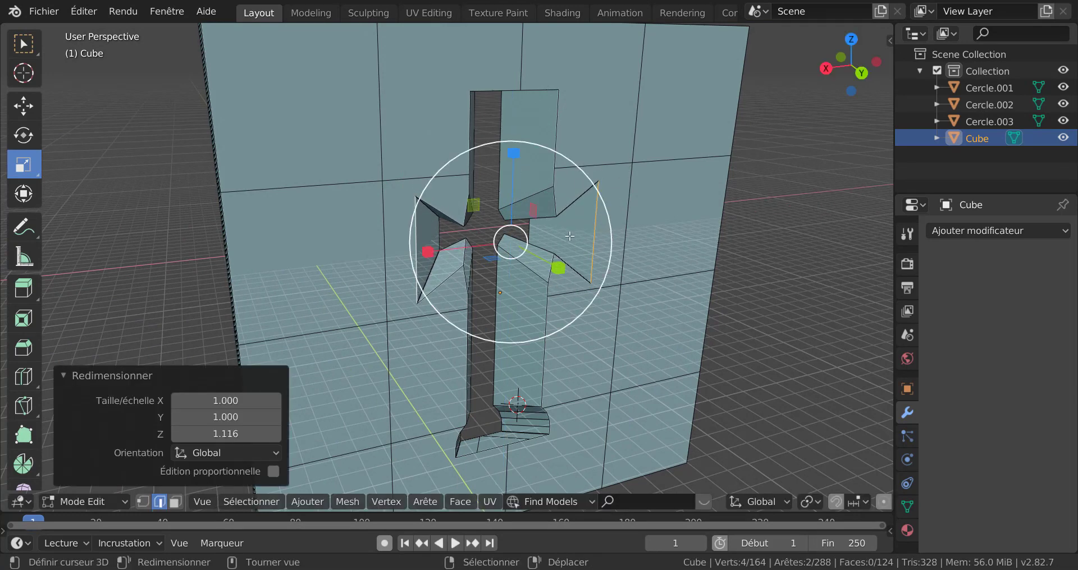
{"action": "left_click_drag", "start_coordinate": [427, 251], "coordinate": [409, 260]}
{"action": "key", "text": "Tab"}
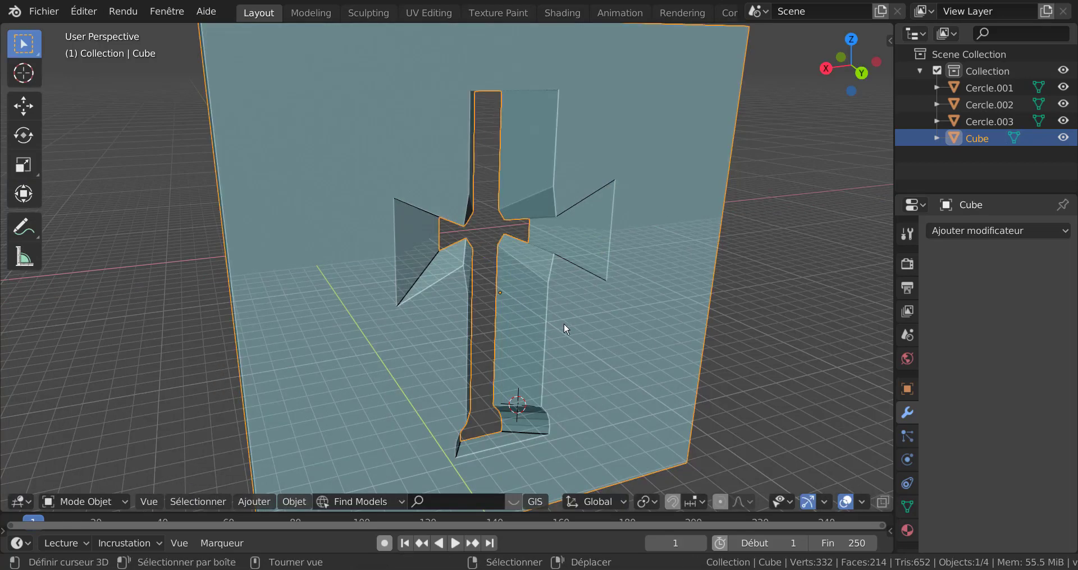
- Examine the wall's cross-shaped opening from the front, alongside the remaining cross-shaped pieces, and reopen its mesh in Edit Mode
{"action": "middle_click_drag", "start_coordinate": [517, 297], "coordinate": [652, 307]}
{"action": "key", "text": "KP_1"}
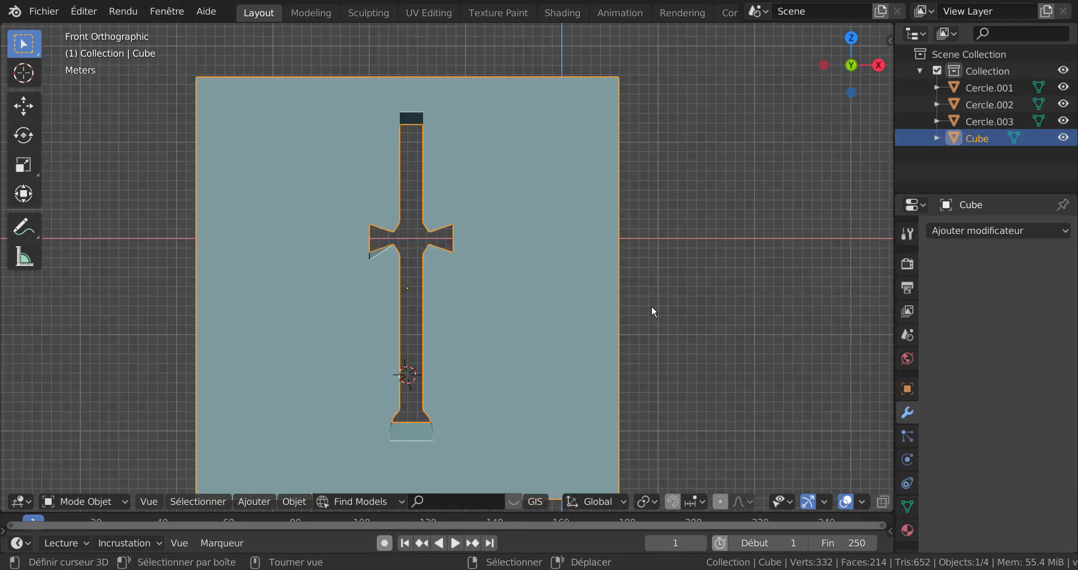
{"action": "scroll", "coordinate": [649, 305], "scroll_direction": "down", "scroll_amount": 4}
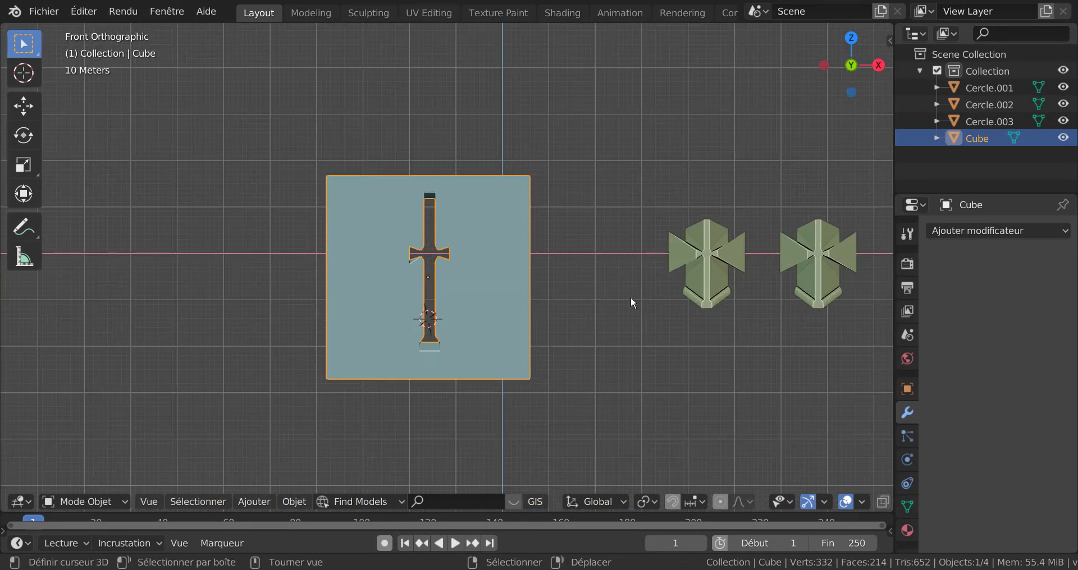
{"action": "middle_click_drag", "start_coordinate": [617, 319], "coordinate": [508, 315], "text": "shift"}
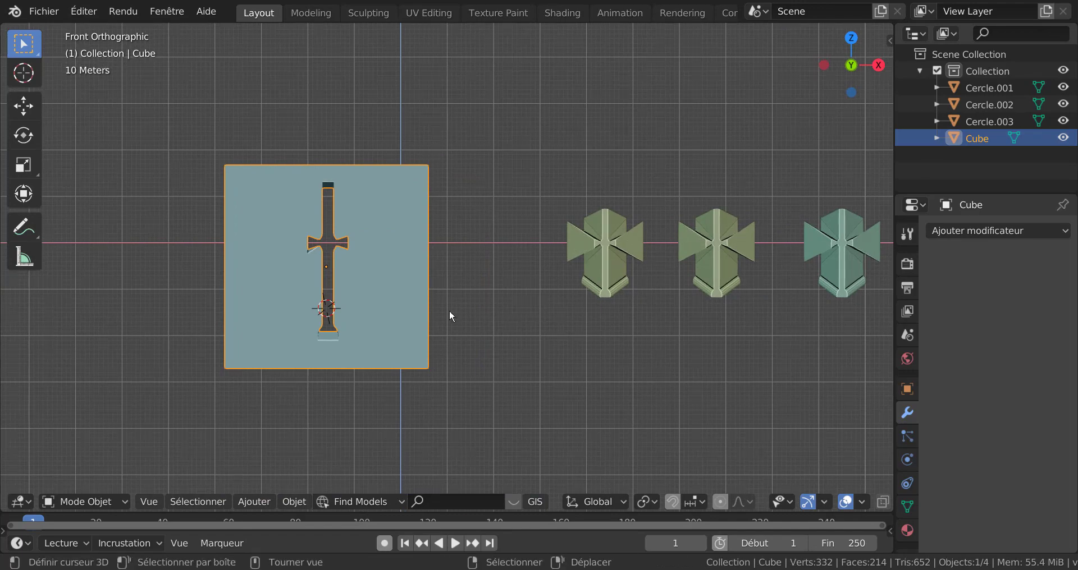
{"action": "mouse_move", "coordinate": [464, 284]}
{"action": "middle_mouse_down"}
{"action": "mouse_move", "coordinate": [431, 315]}
{"action": "mouse_move", "coordinate": [503, 296]}
{"action": "mouse_move", "coordinate": [478, 298]}
{"action": "middle_mouse_up"}
{"action": "key", "text": "Tab"}
{"action": "scroll", "coordinate": [443, 287], "scroll_direction": "up", "scroll_amount": 2}
{"action": "scroll", "coordinate": [496, 291], "scroll_direction": "down", "scroll_amount": 3}
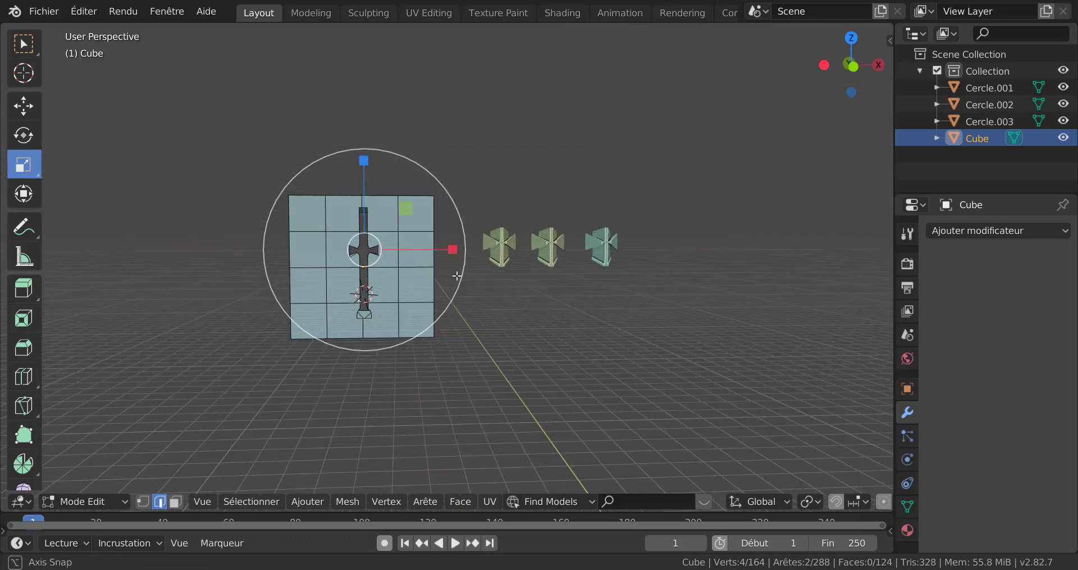
{"action": "key", "text": "Tab"}
{"action": "scroll", "coordinate": [515, 324], "scroll_direction": "down", "scroll_amount": 2}
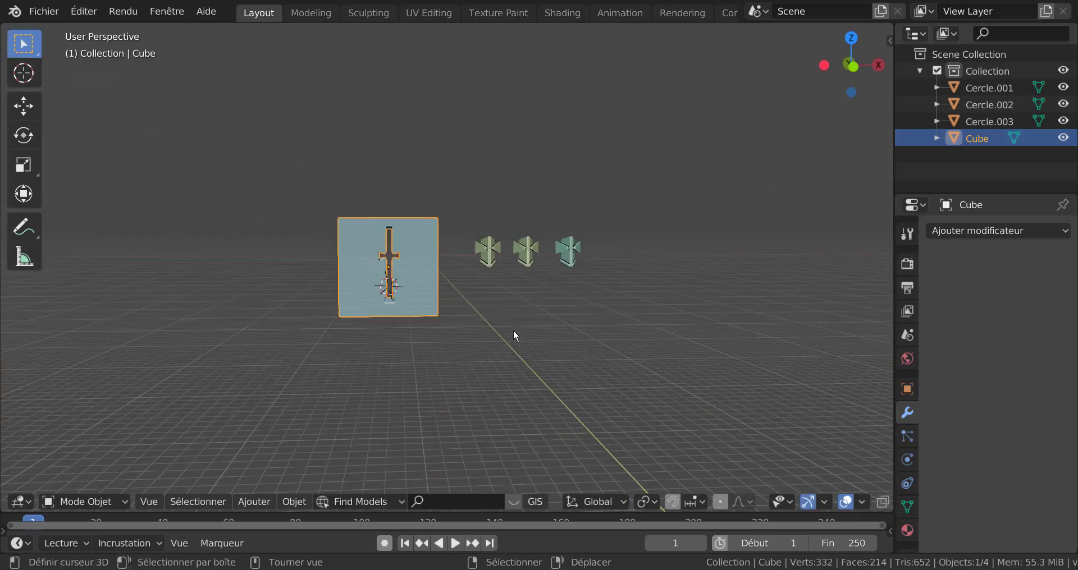
{"action": "key", "text": "shift+d"}
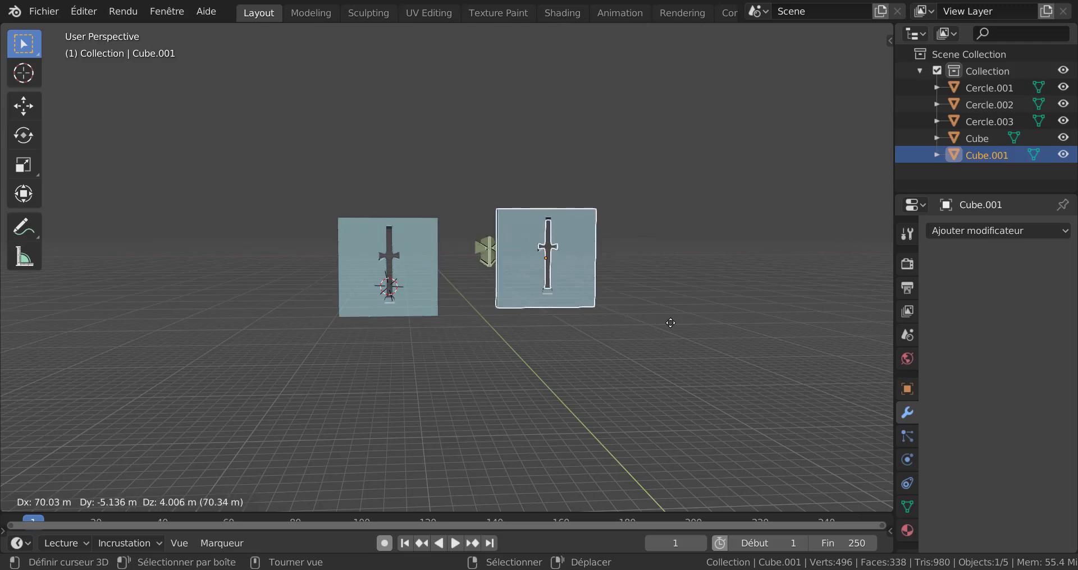
{"action": "key", "text": "x"}
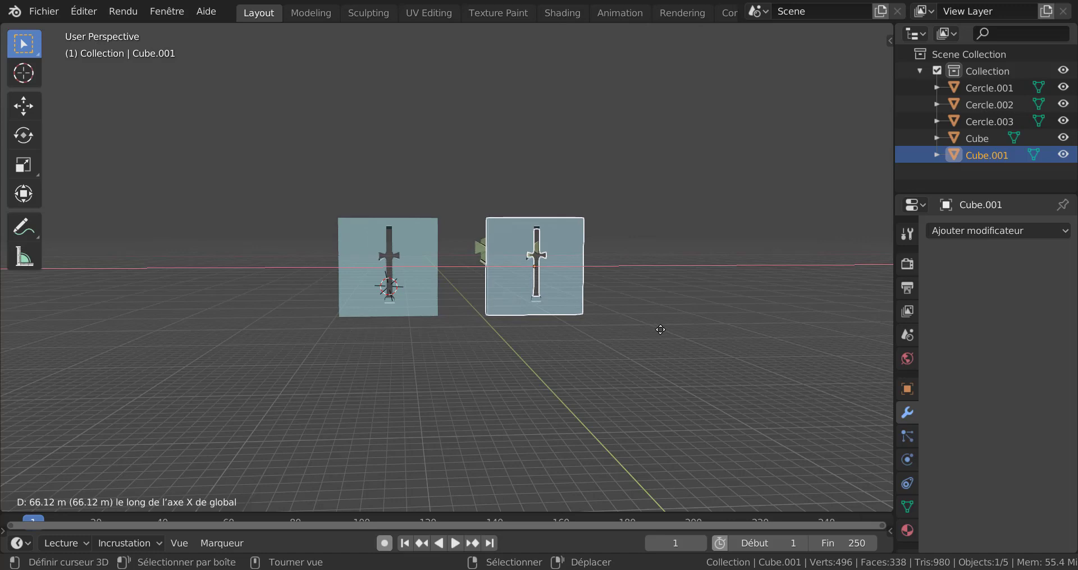
{"action": "left_click", "coordinate": [691, 333]}
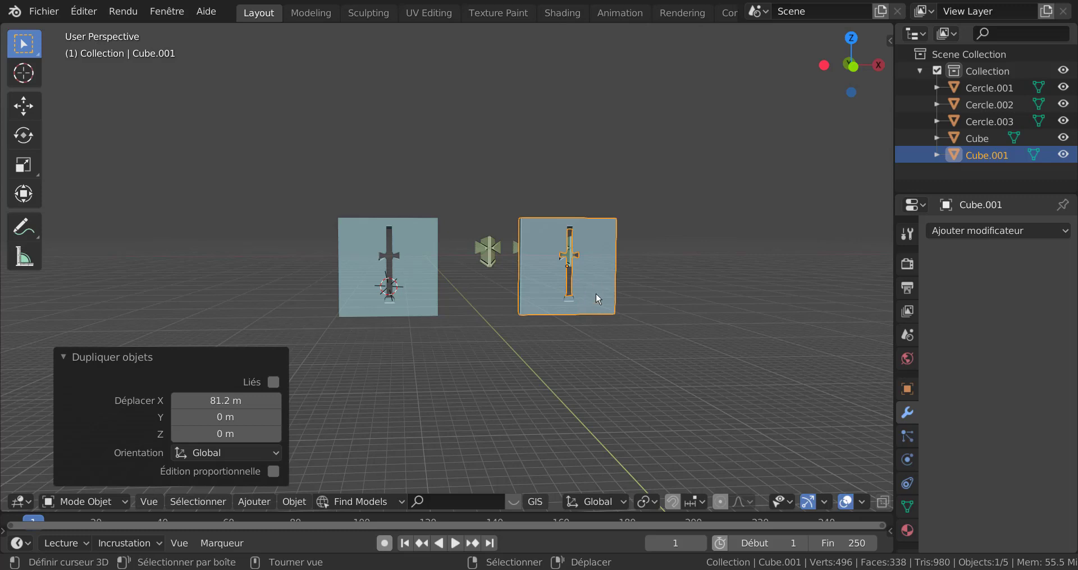
{"action": "key", "text": "Delete"}
{"action": "left_click", "coordinate": [411, 281]}
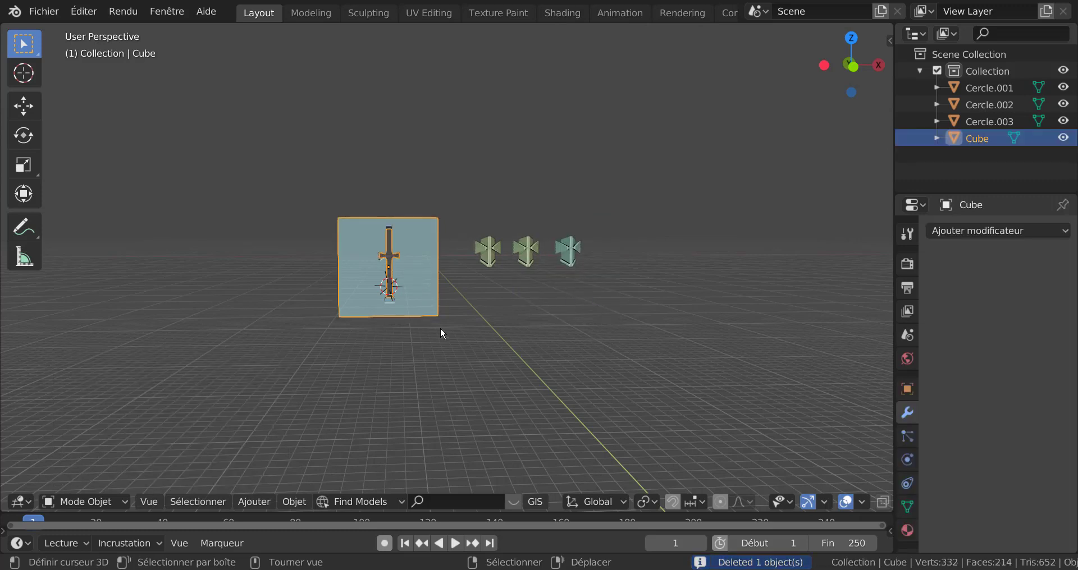
- Duplicate the wall's entire mesh within Edit Mode and offset the copy 88.5 m along X
{"action": "key", "text": "Tab"}
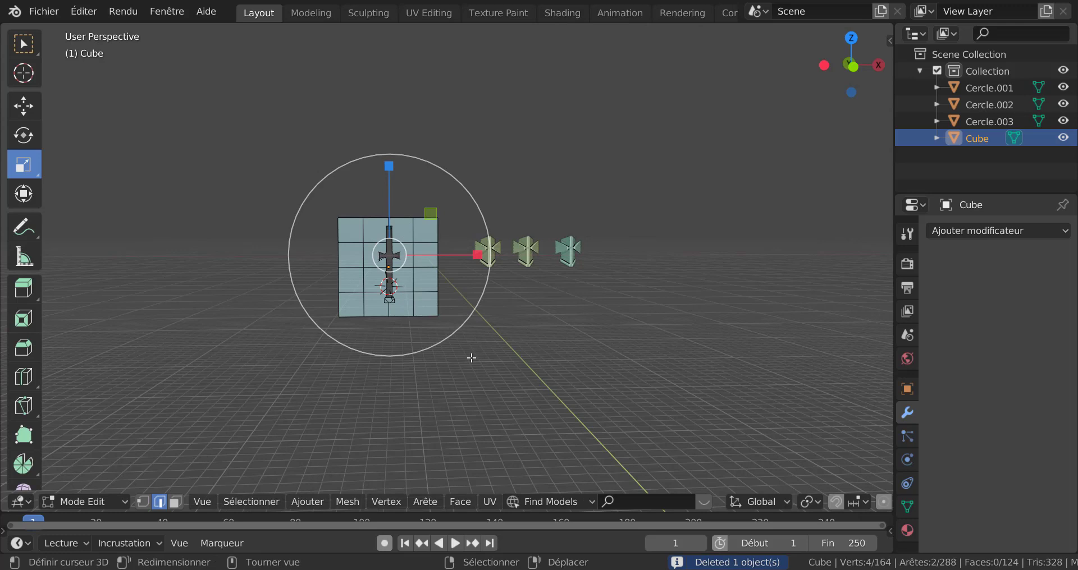
{"action": "key", "text": "KP_1"}
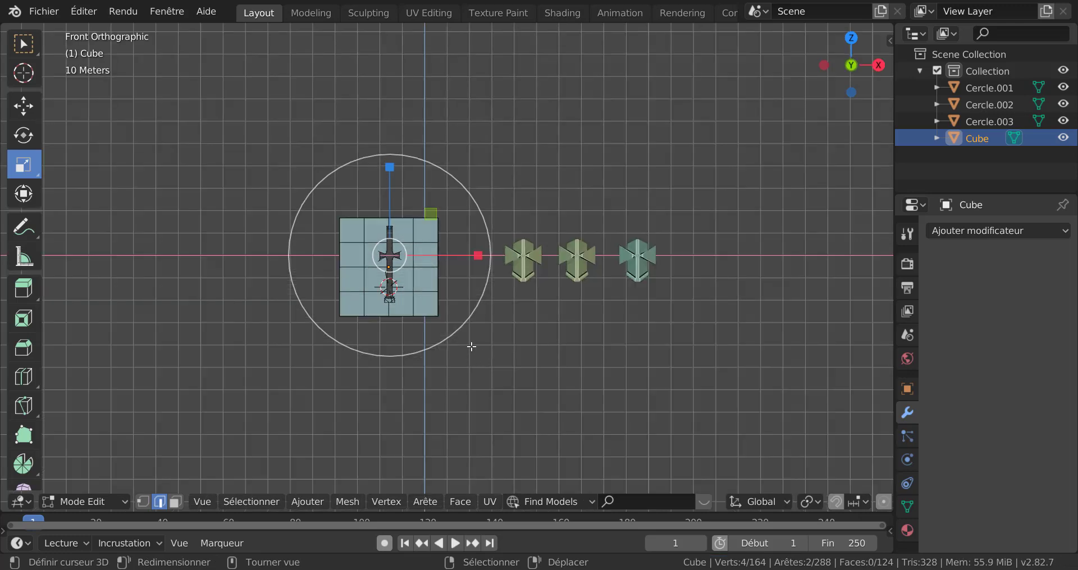
{"action": "key", "text": "a"}
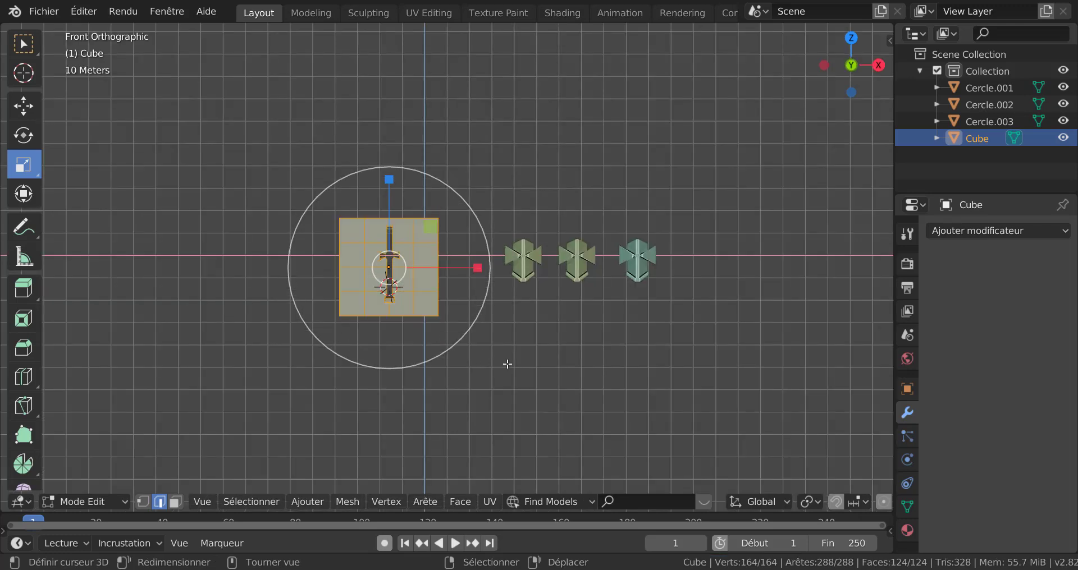
{"action": "key", "text": "shift+d"}
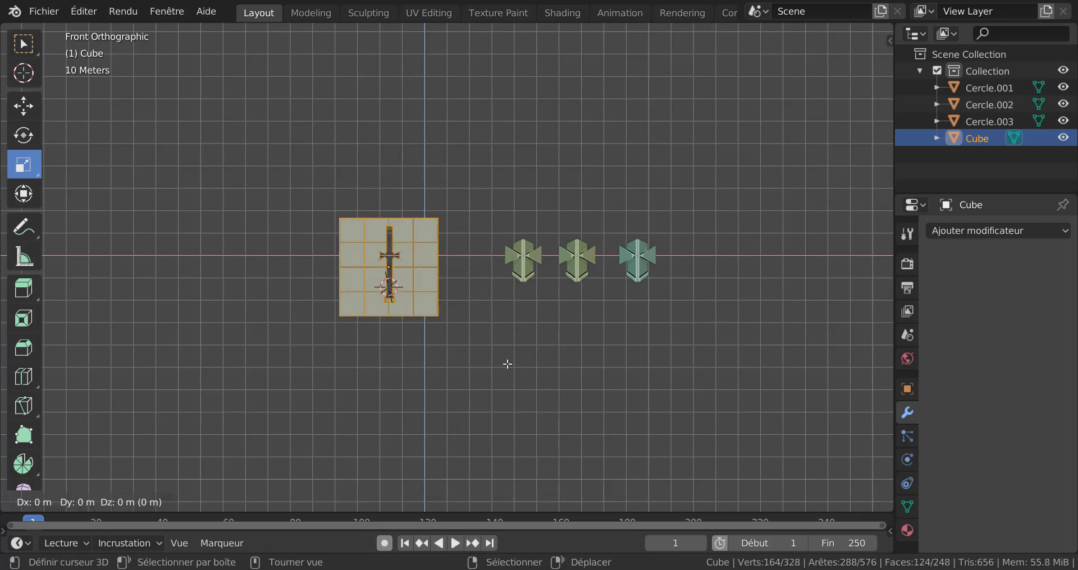
{"action": "key", "text": "x"}
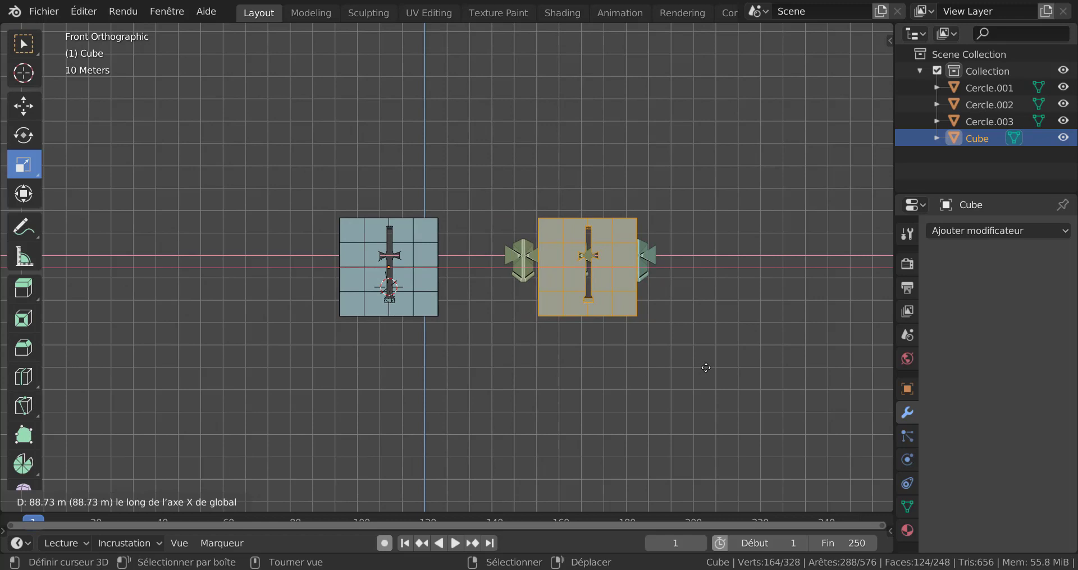
{"action": "left_click", "coordinate": [705, 368]}
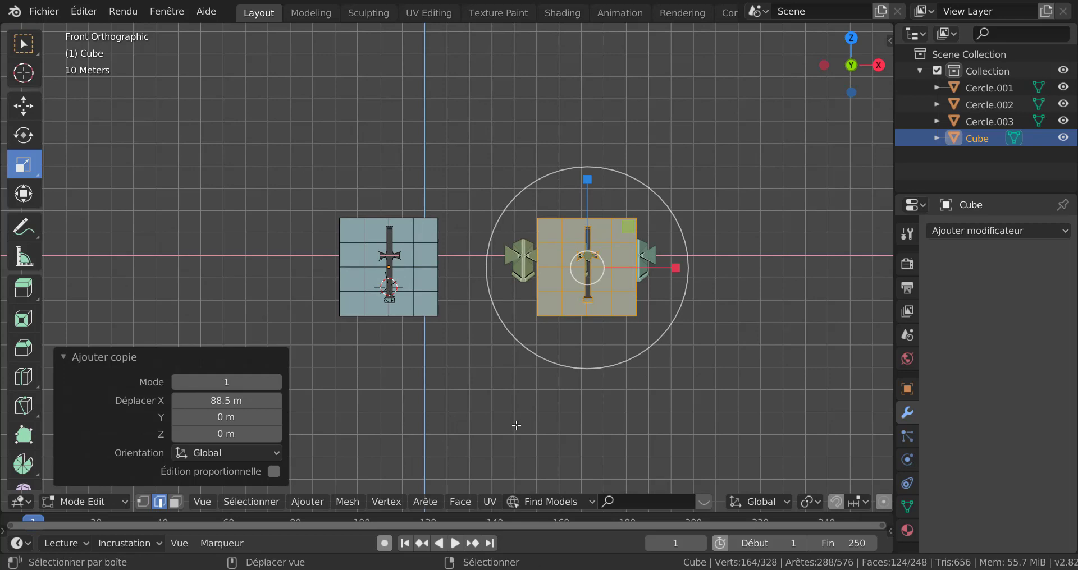
- Repeat the duplication five more times to form a row of seven evenly spaced walls, and leave Edit Mode
{"action": "key", "text": "shift+r"}
{"action": "key", "text": "shift+r"}
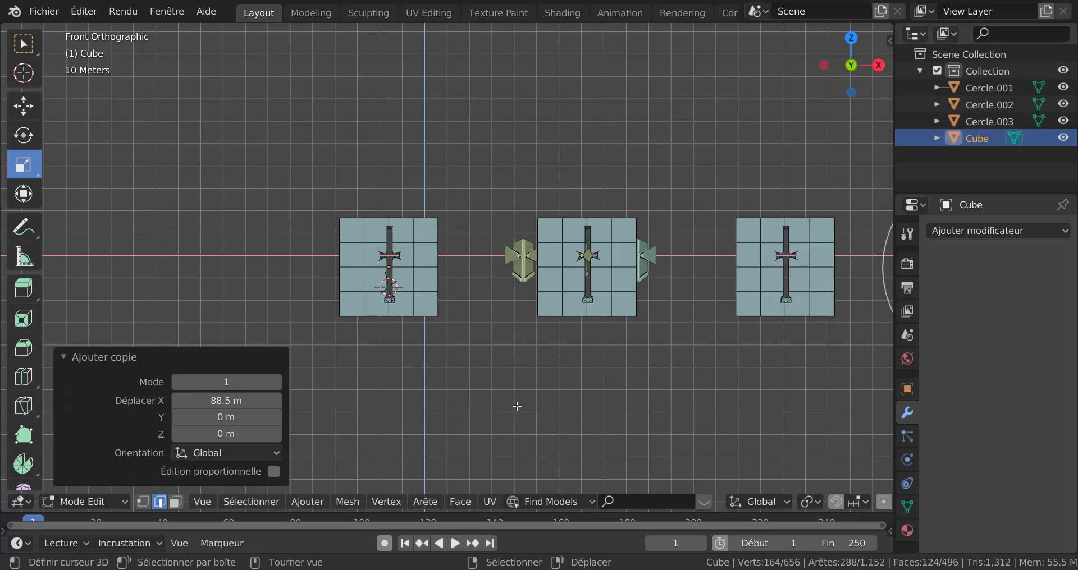
{"action": "scroll", "coordinate": [517, 407], "scroll_direction": "down", "scroll_amount": 4}
{"action": "middle_click_drag", "start_coordinate": [631, 392], "coordinate": [358, 394], "text": "shift"}
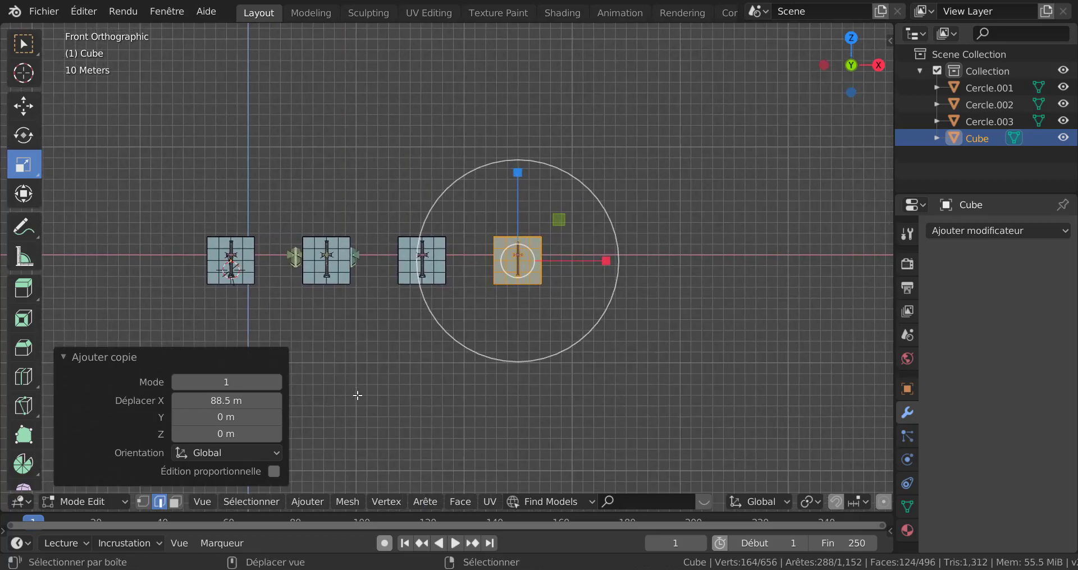
{"action": "key", "text": "shift+r"}
{"action": "key", "text": "shift+r"}
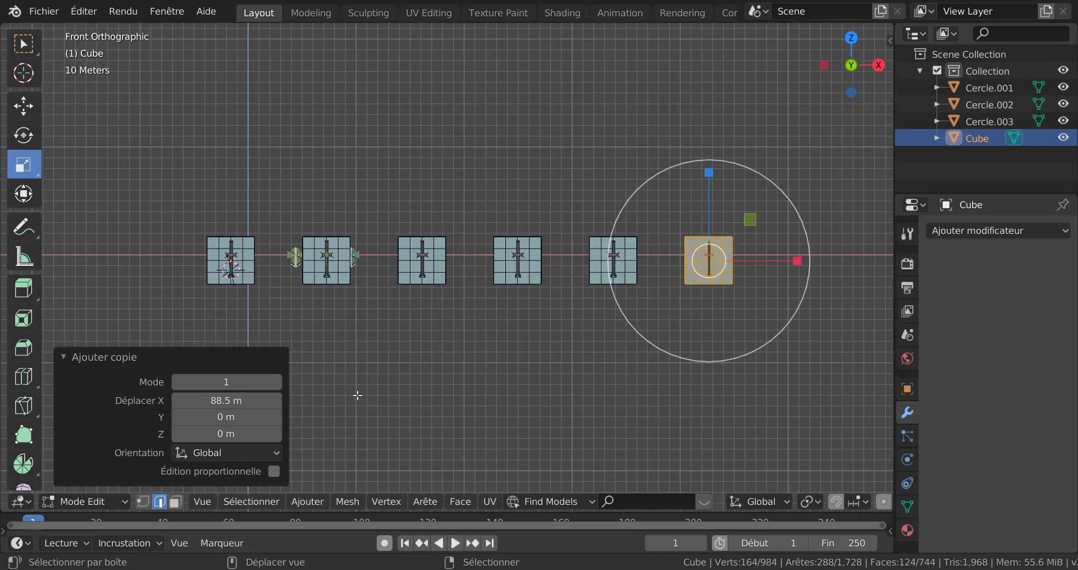
{"action": "key", "text": "shift+r"}
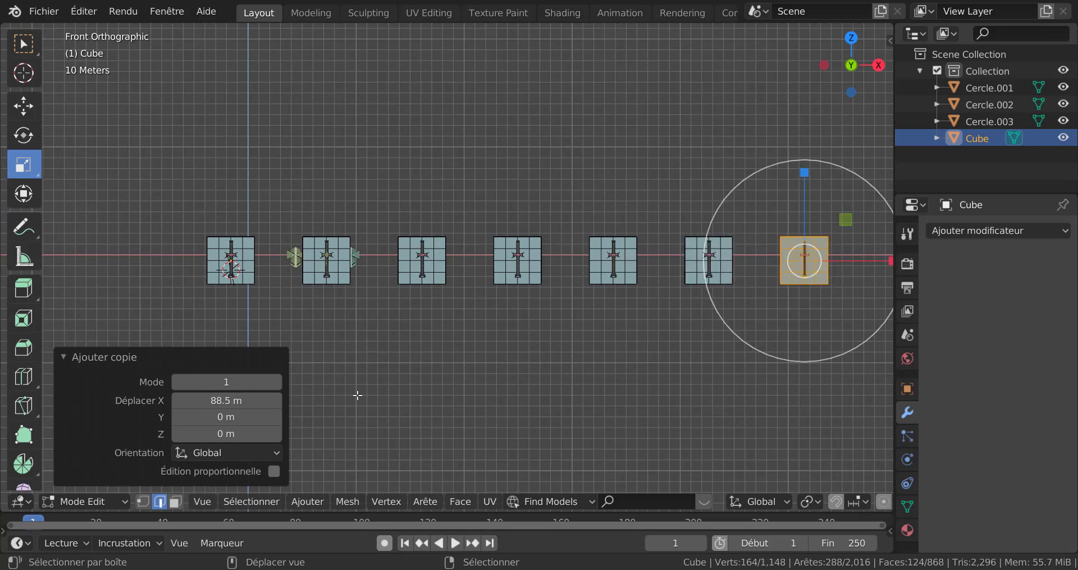
{"action": "key", "text": "Tab"}
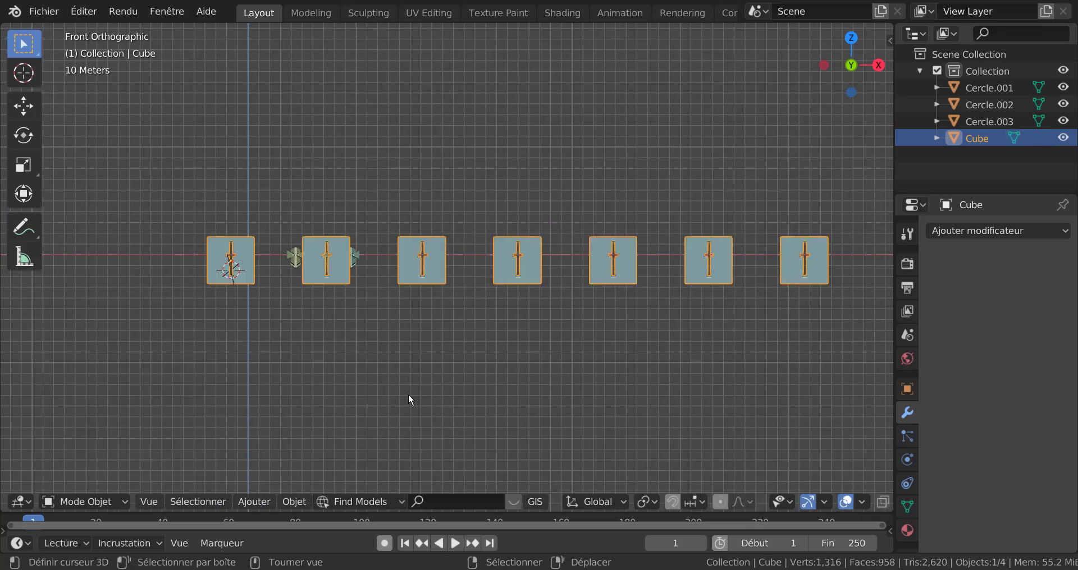
- Reopen the row's mesh in Edit Mode near the first wall's side facing the second wall, and switch to face selection
{"action": "middle_click_drag", "start_coordinate": [408, 393], "coordinate": [474, 385]}
{"action": "key", "text": "Tab"}
{"action": "middle_click_drag", "start_coordinate": [366, 322], "coordinate": [455, 322]}
{"action": "scroll", "coordinate": [280, 326], "scroll_direction": "up", "scroll_amount": 1}
{"action": "scroll", "coordinate": [316, 318], "scroll_direction": "up", "scroll_amount": 3}
{"action": "scroll", "coordinate": [264, 305], "scroll_direction": "up", "scroll_amount": 1}
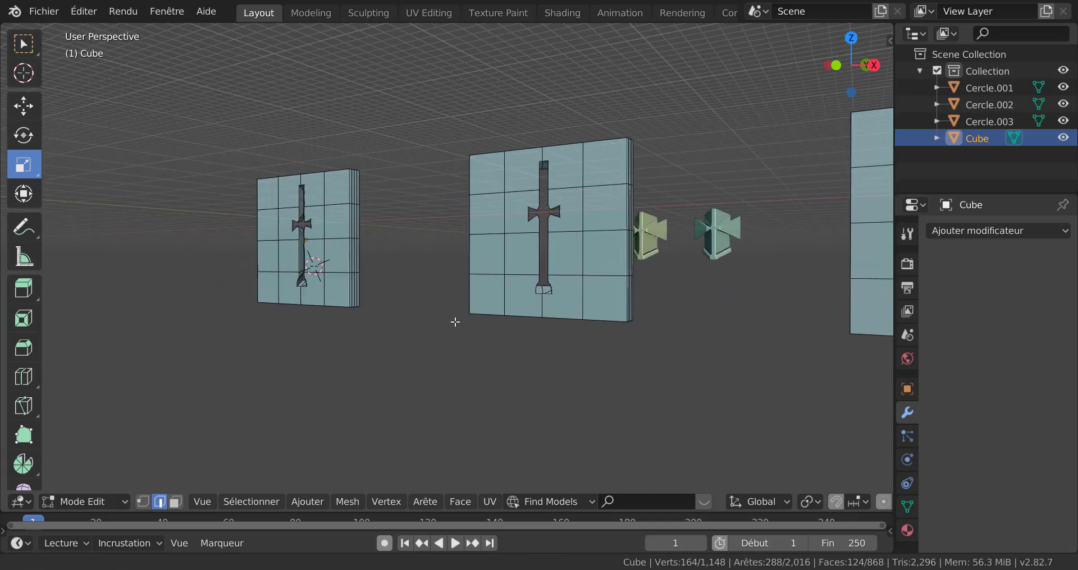
{"action": "scroll", "coordinate": [437, 321], "scroll_direction": "up", "scroll_amount": 2}
{"action": "middle_click_drag", "start_coordinate": [325, 327], "coordinate": [360, 297]}
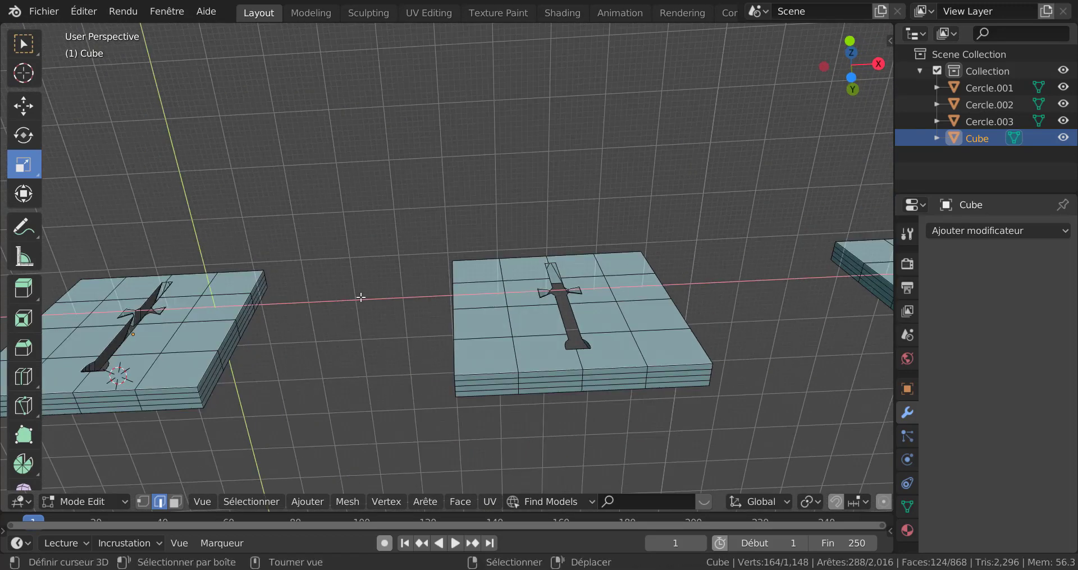
{"action": "middle_click_drag", "start_coordinate": [271, 373], "coordinate": [414, 392], "text": "shift"}
{"action": "left_click", "coordinate": [373, 319]}
{"action": "left_click", "coordinate": [545, 352]}
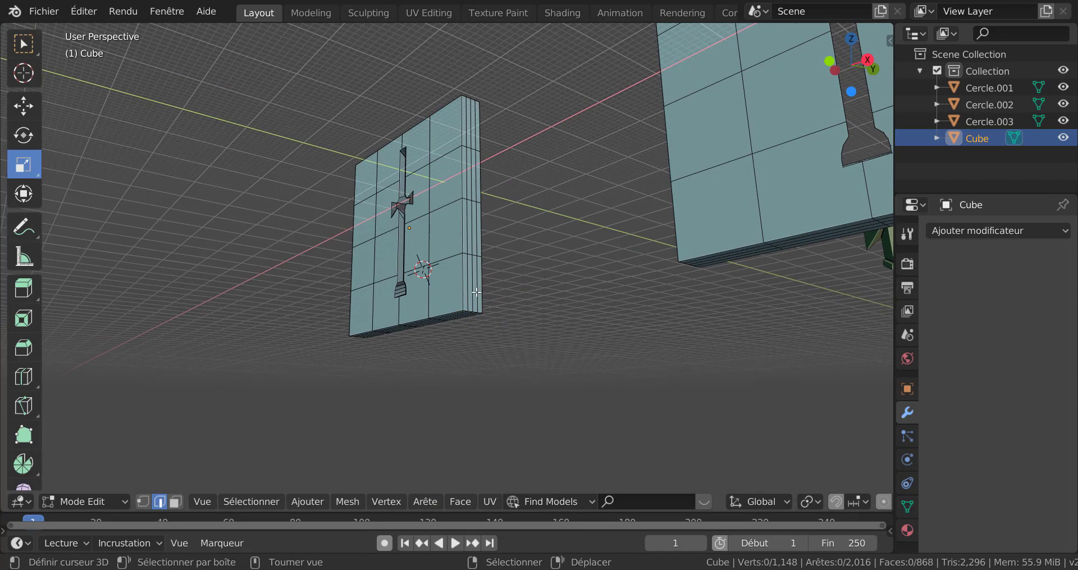
{"action": "scroll", "coordinate": [476, 292], "scroll_direction": "up", "scroll_amount": 2}
{"action": "left_click", "coordinate": [504, 286]}
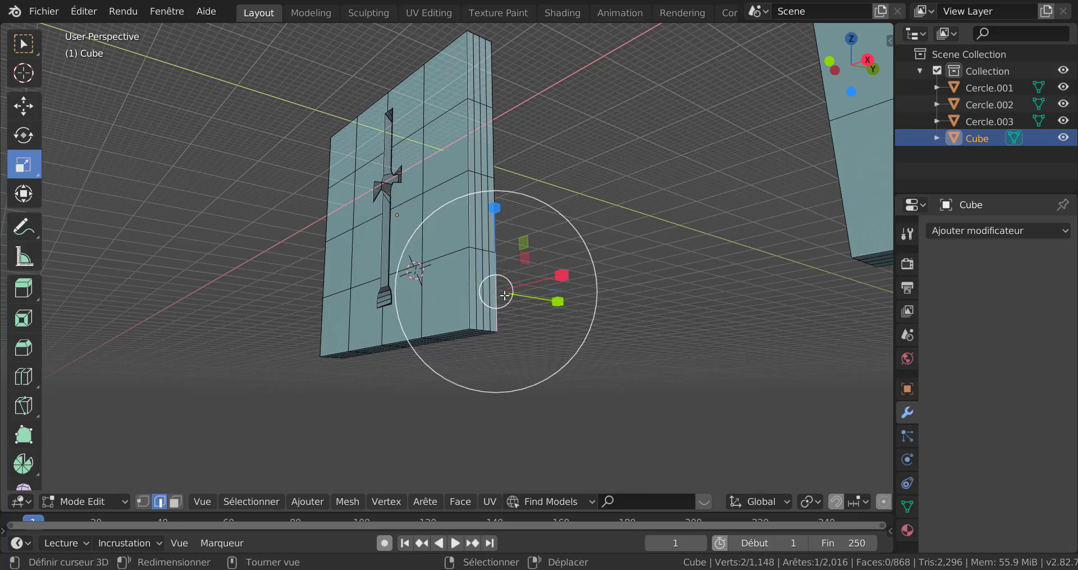
{"action": "right_click", "coordinate": [486, 300]}
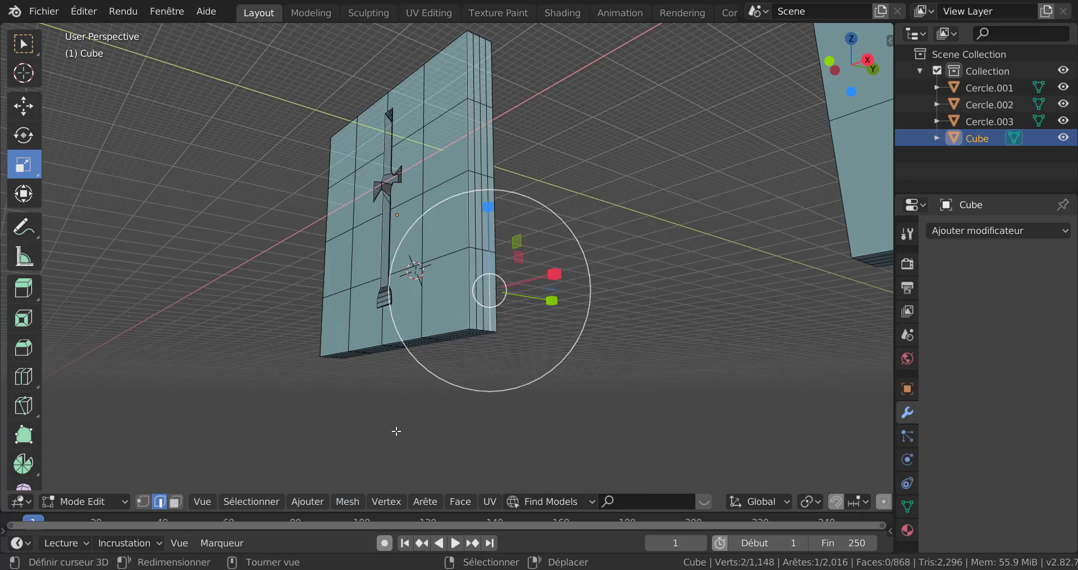
{"action": "left_click", "coordinate": [176, 503]}
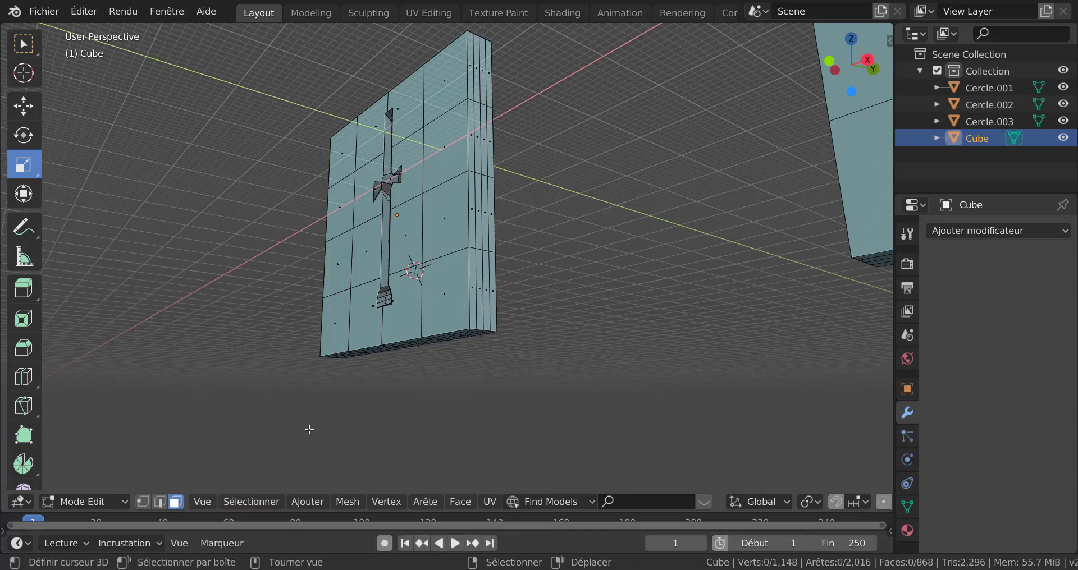
- Bridge the four lowest side faces of the first wall to the four matching faces of the second wall with Bridge Edge Loops
{"action": "right_click", "coordinate": [473, 293], "text": "shift"}
{"action": "right_click", "coordinate": [480, 287], "text": "shift"}
{"action": "left_click", "coordinate": [490, 292], "text": "shift"}
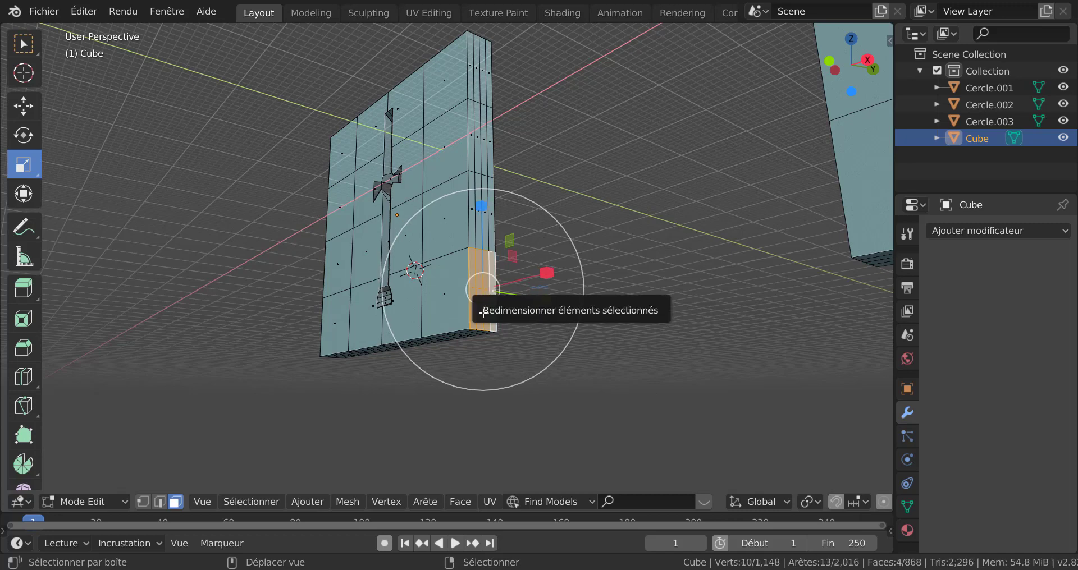
{"action": "scroll", "coordinate": [481, 368], "scroll_direction": "down", "scroll_amount": 3}
{"action": "middle_click_drag", "start_coordinate": [481, 368], "coordinate": [571, 337]}
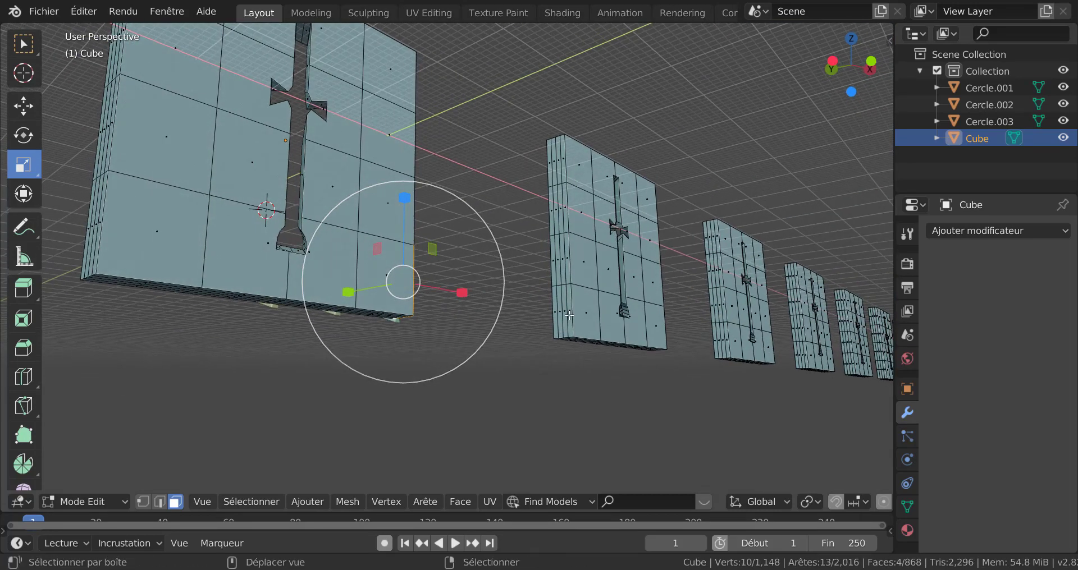
{"action": "left_click", "coordinate": [568, 316], "text": "shift"}
{"action": "left_click", "coordinate": [554, 317], "text": "shift"}
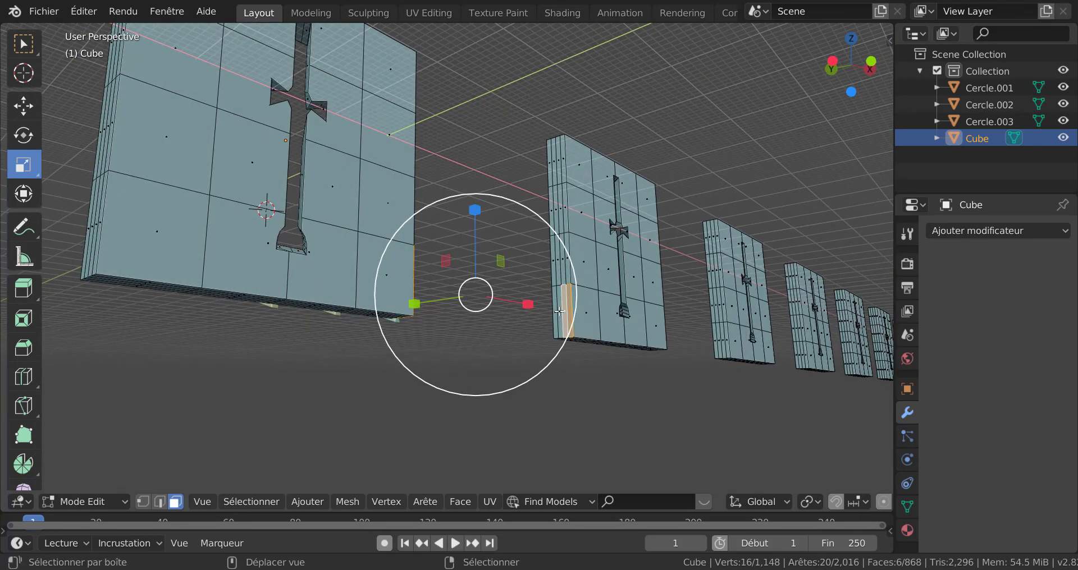
{"action": "left_click", "coordinate": [559, 311], "text": "shift"}
{"action": "left_click", "coordinate": [559, 315], "text": "shift"}
{"action": "left_click", "coordinate": [556, 317], "text": "shift"}
{"action": "left_click", "coordinate": [556, 316], "text": "shift"}
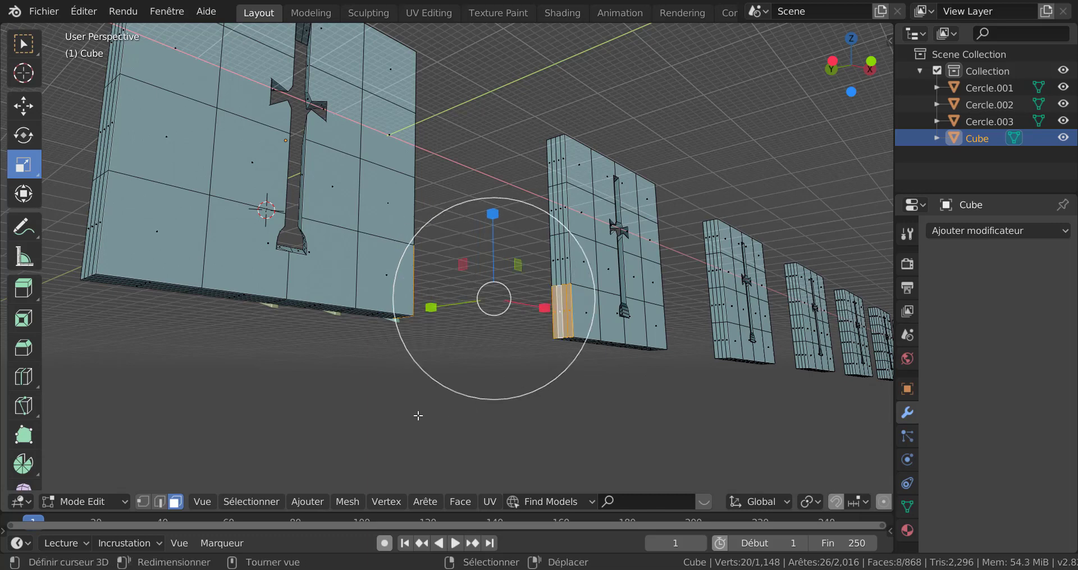
{"action": "key", "text": "q"}
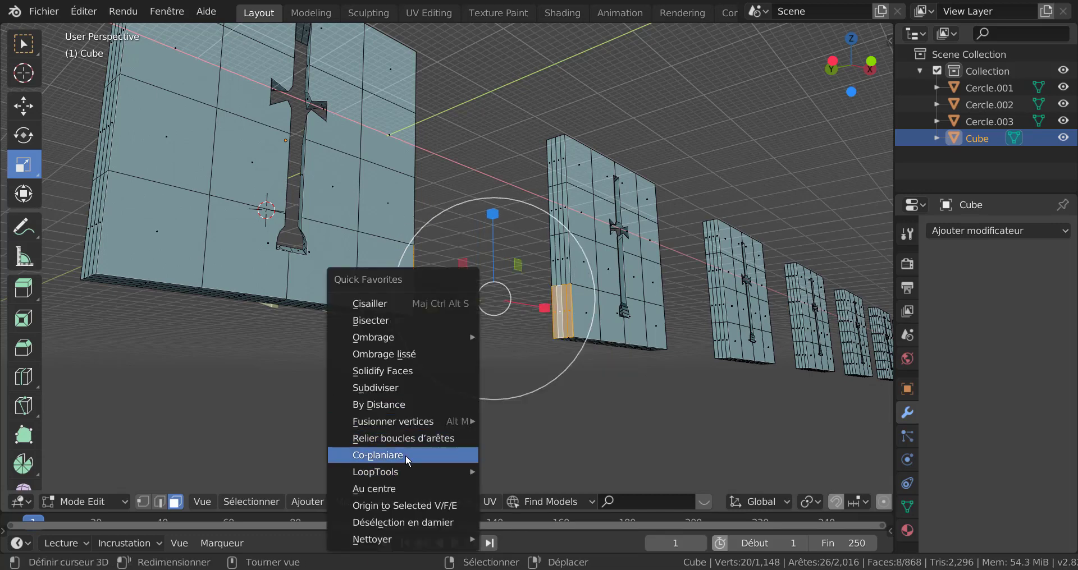
{"action": "left_click", "coordinate": [405, 437]}
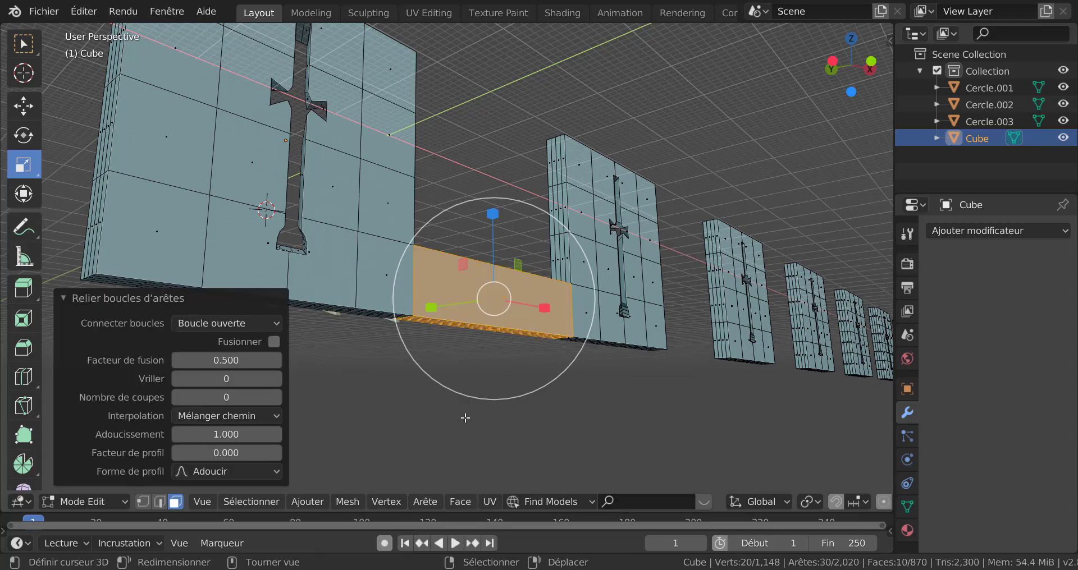
- Select the five unbridged walls with Select Linked, delete their vertices, and leave Edit Mode
{"action": "middle_click_drag", "start_coordinate": [465, 418], "coordinate": [594, 335]}
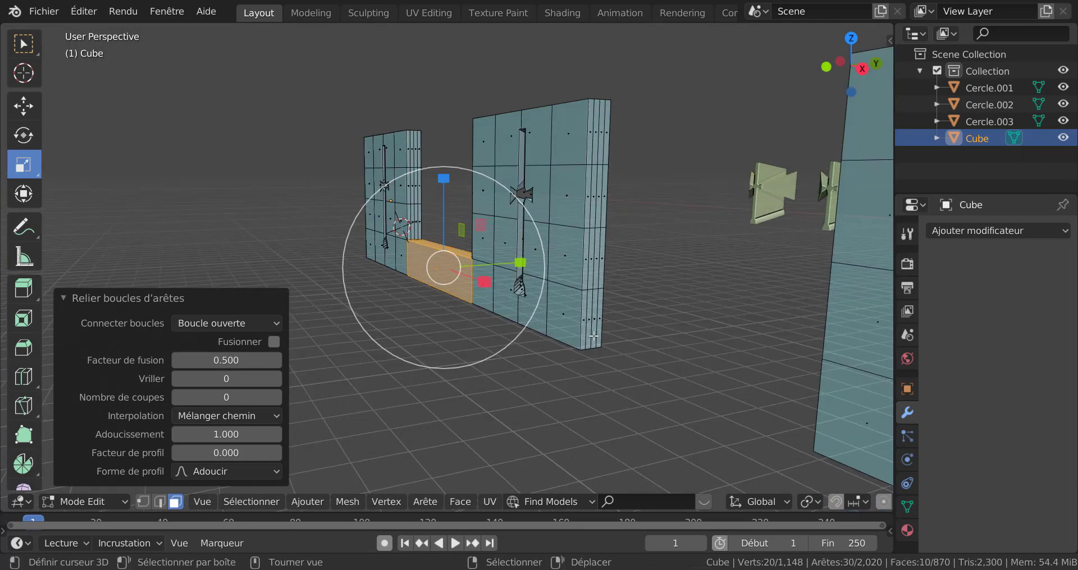
{"action": "left_click", "coordinate": [589, 324]}
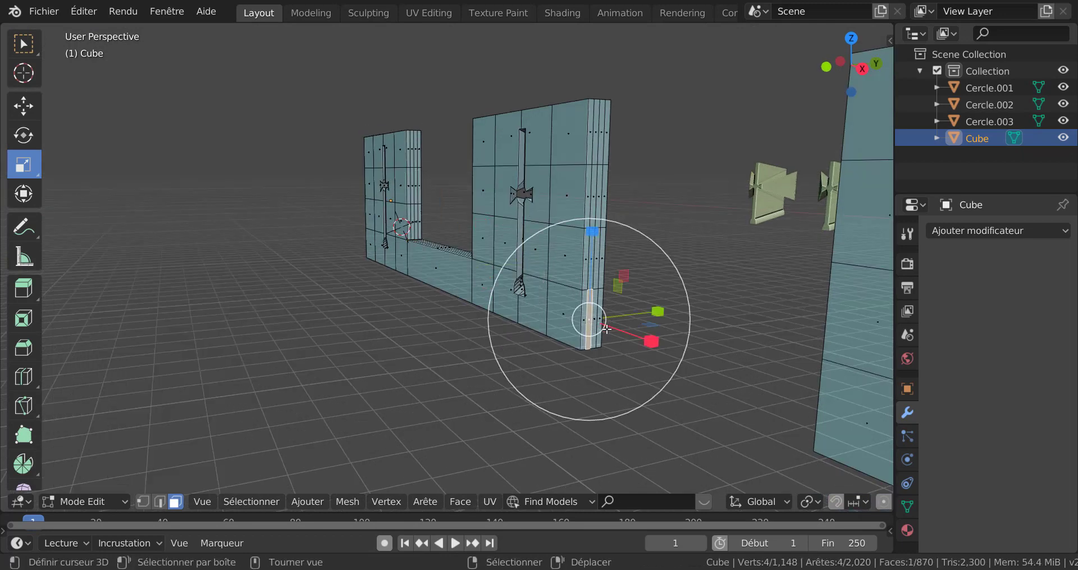
{"action": "middle_click_drag", "start_coordinate": [590, 314], "coordinate": [674, 303]}
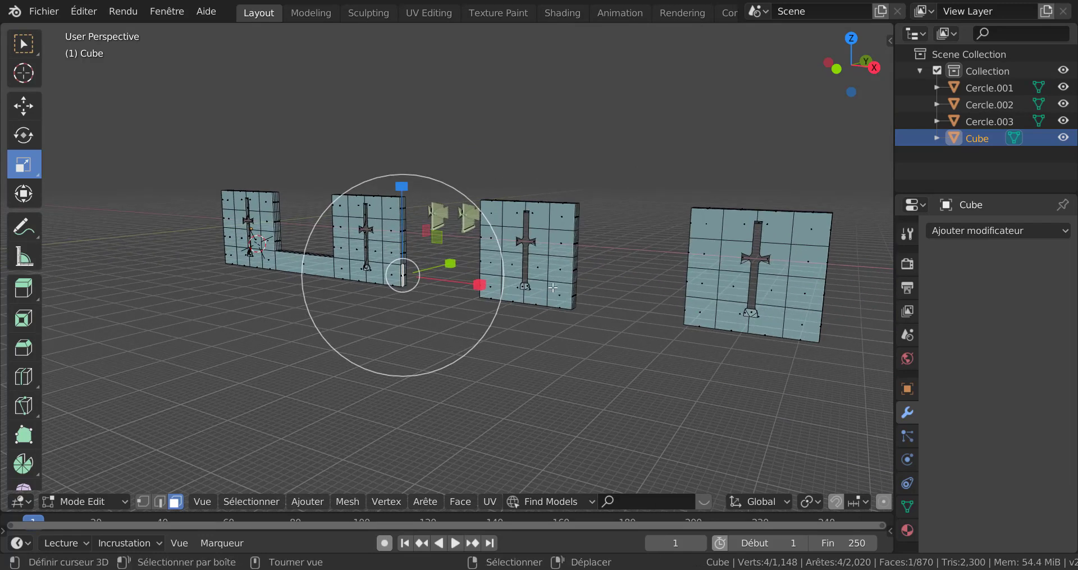
{"action": "left_click", "coordinate": [721, 287], "text": "shift"}
{"action": "scroll", "coordinate": [755, 346], "scroll_direction": "down", "scroll_amount": 6}
{"action": "left_click", "coordinate": [714, 302], "text": "shift"}
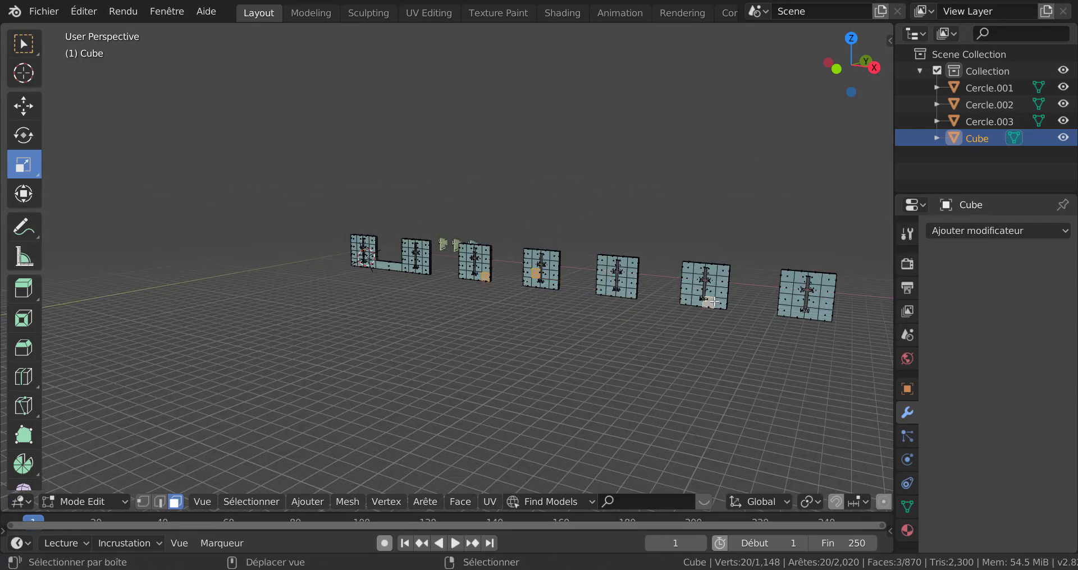
{"action": "left_click", "coordinate": [785, 299], "text": "shift"}
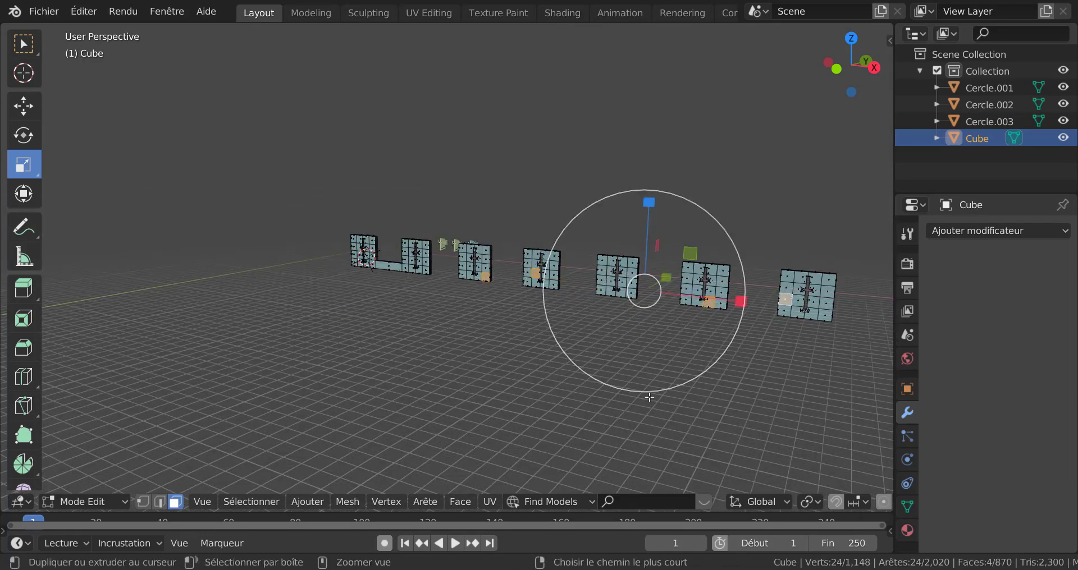
{"action": "key", "text": "ctrl+l"}
{"action": "right_click", "coordinate": [619, 294], "text": "ctrl"}
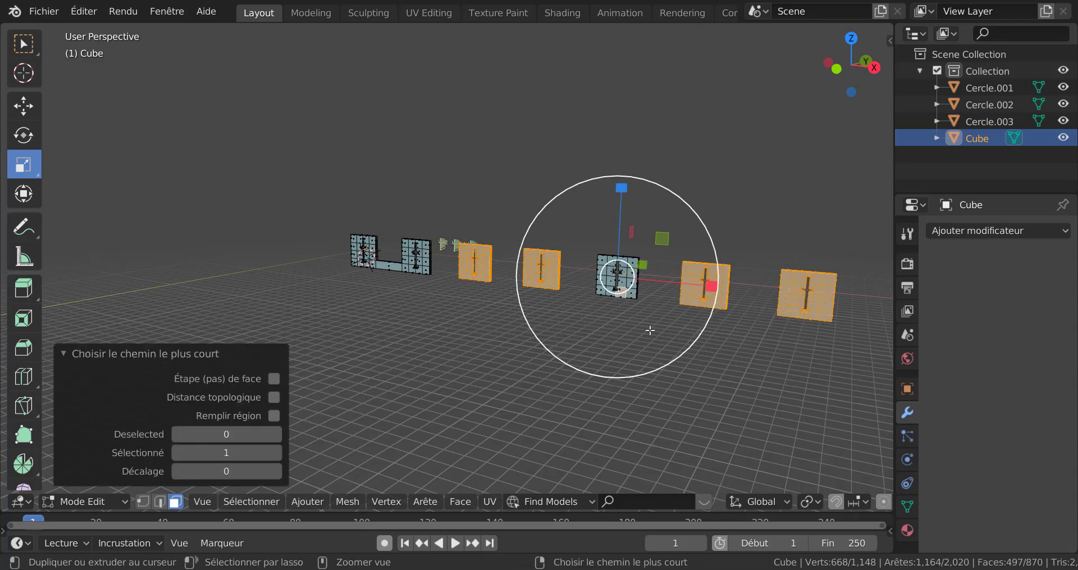
{"action": "key", "text": "ctrl+l"}
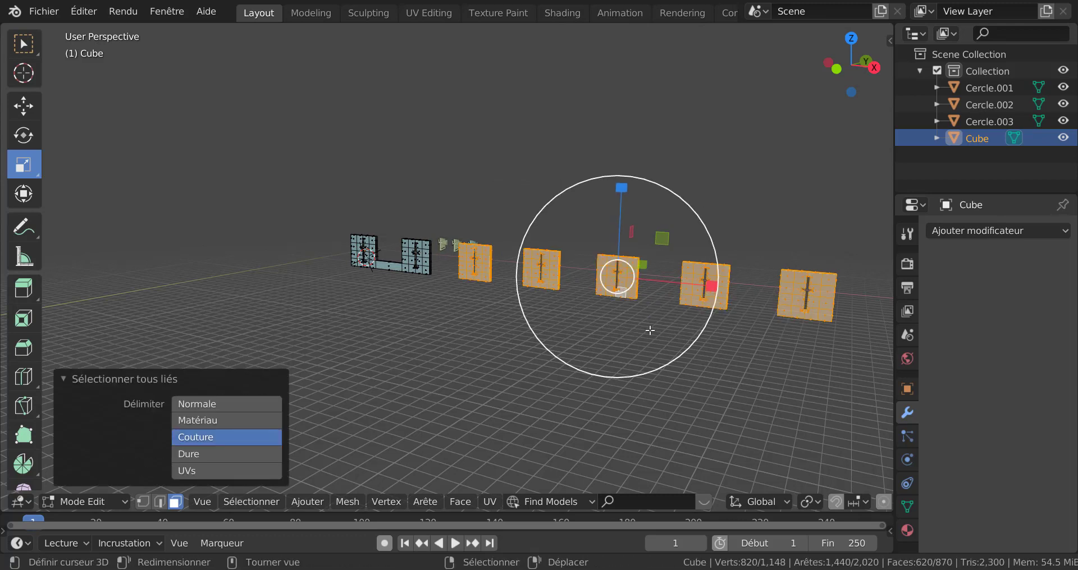
{"action": "key", "text": "x"}
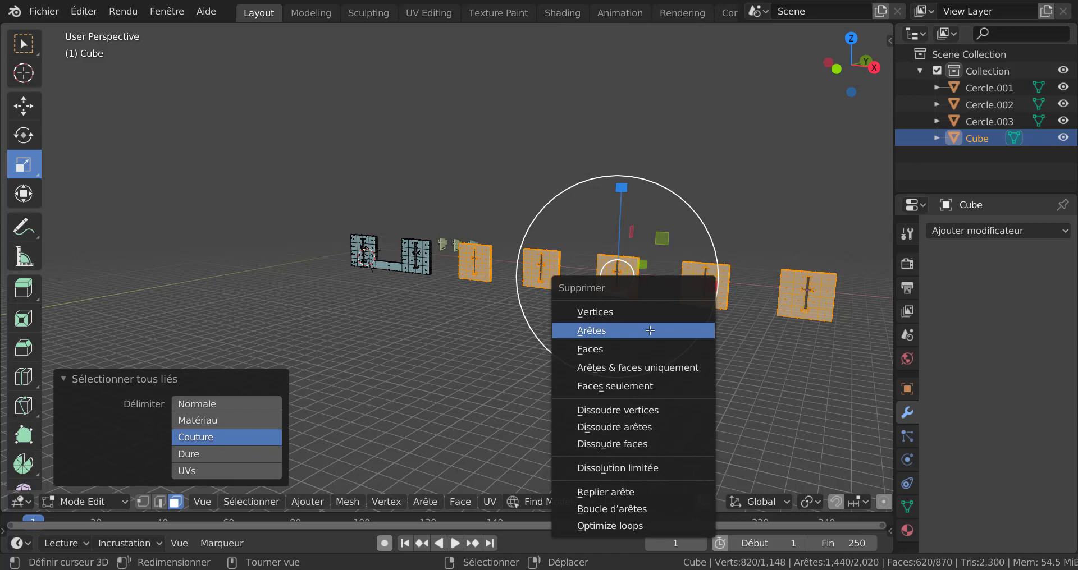
{"action": "left_click", "coordinate": [645, 311]}
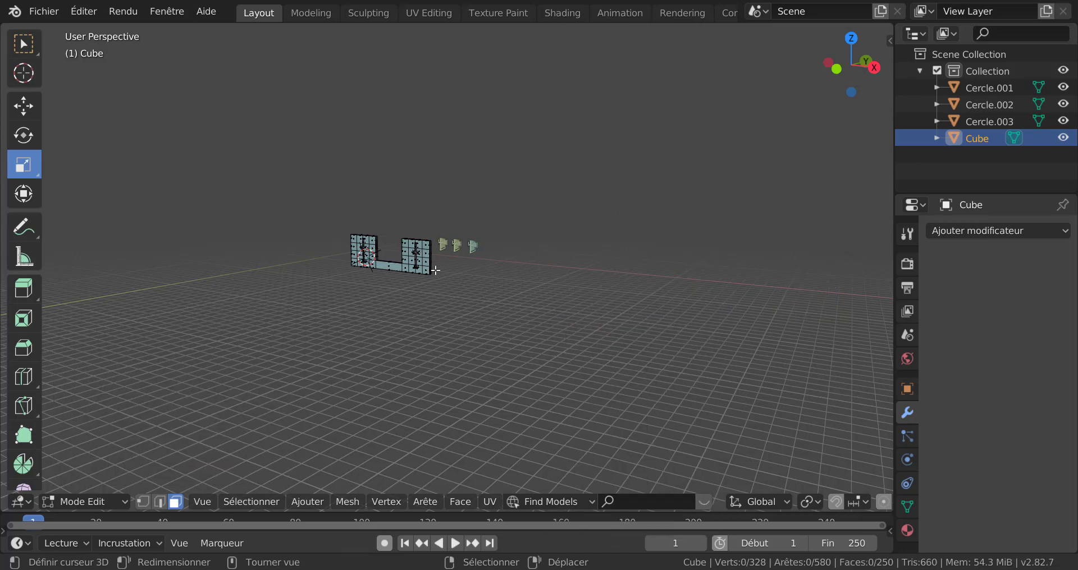
{"action": "key", "text": "Tab"}
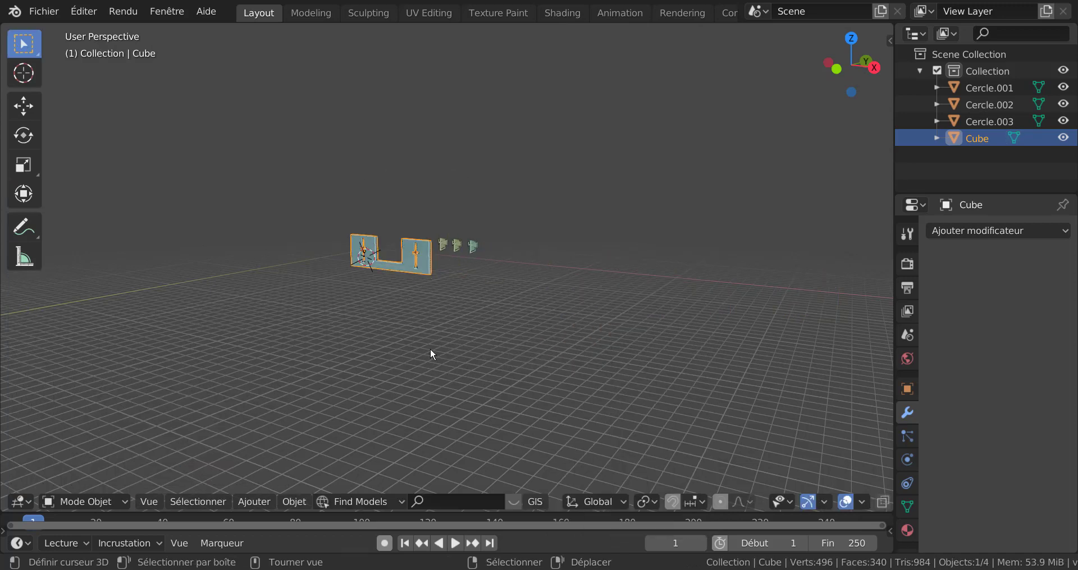
{"action": "key", "text": "KP_1"}
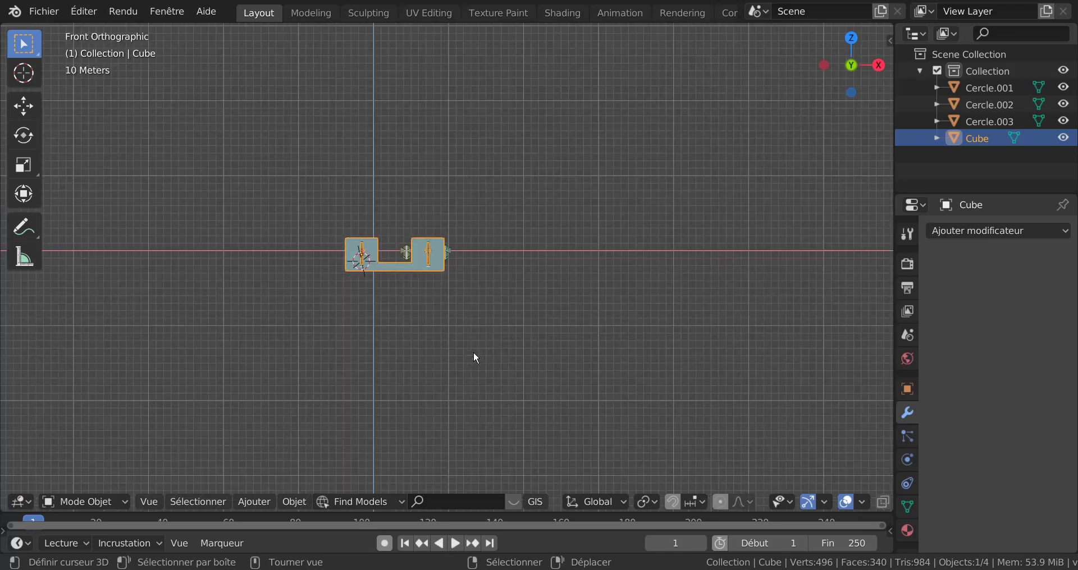
{"action": "key", "text": "Tab"}
{"action": "scroll", "coordinate": [473, 352], "scroll_direction": "up", "scroll_amount": 3}
{"action": "key", "text": "a"}
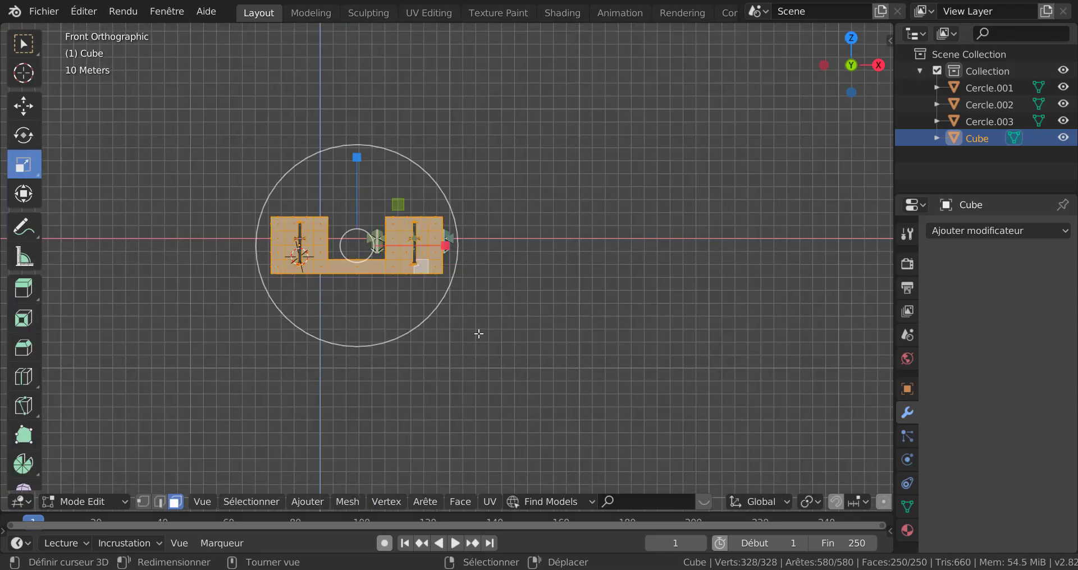
{"action": "key", "text": "shift+d"}
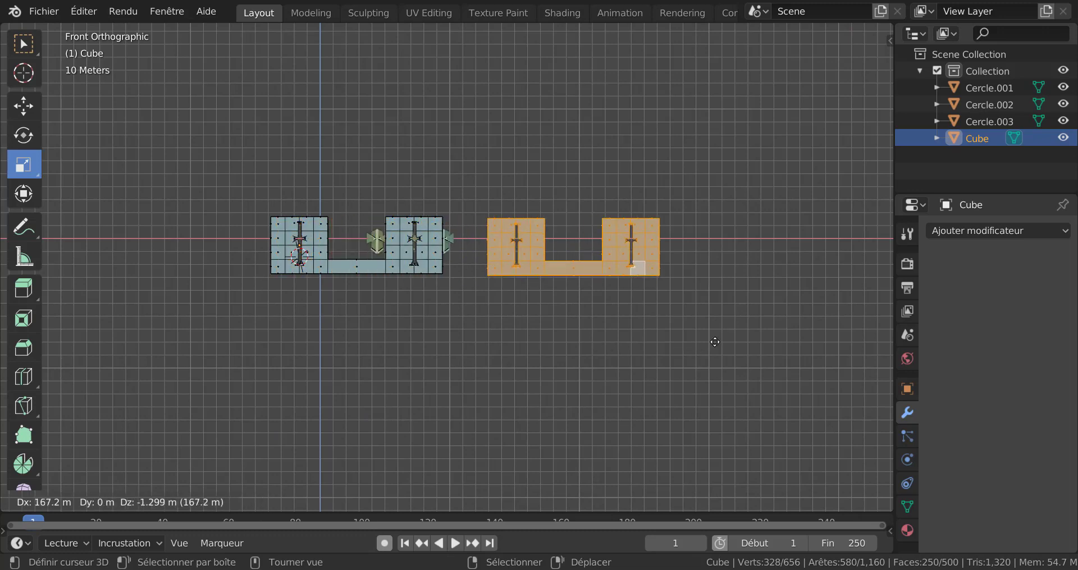
{"action": "key", "text": "x"}
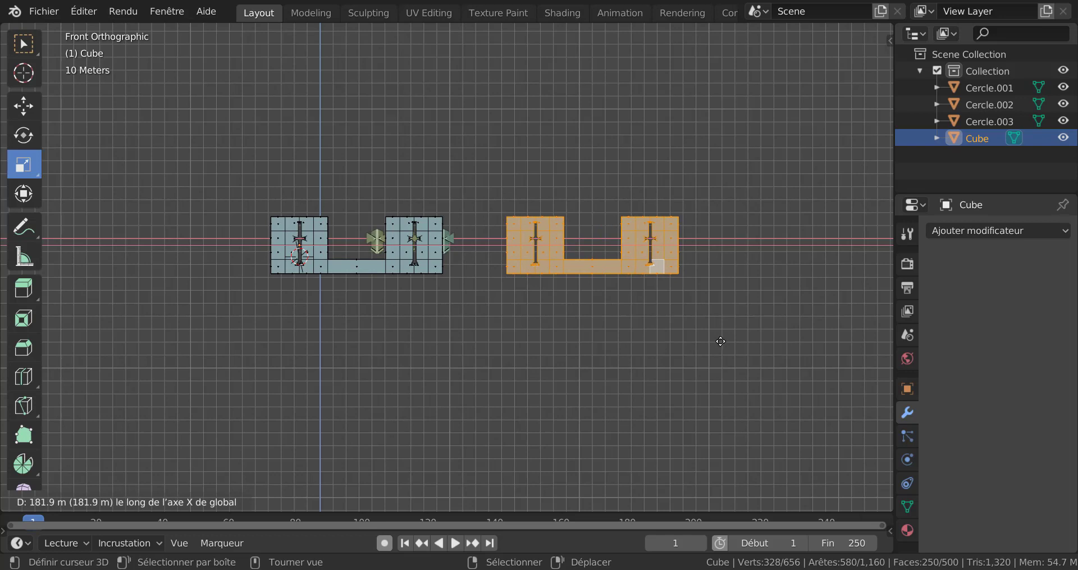
{"action": "key", "text": "Escape"}
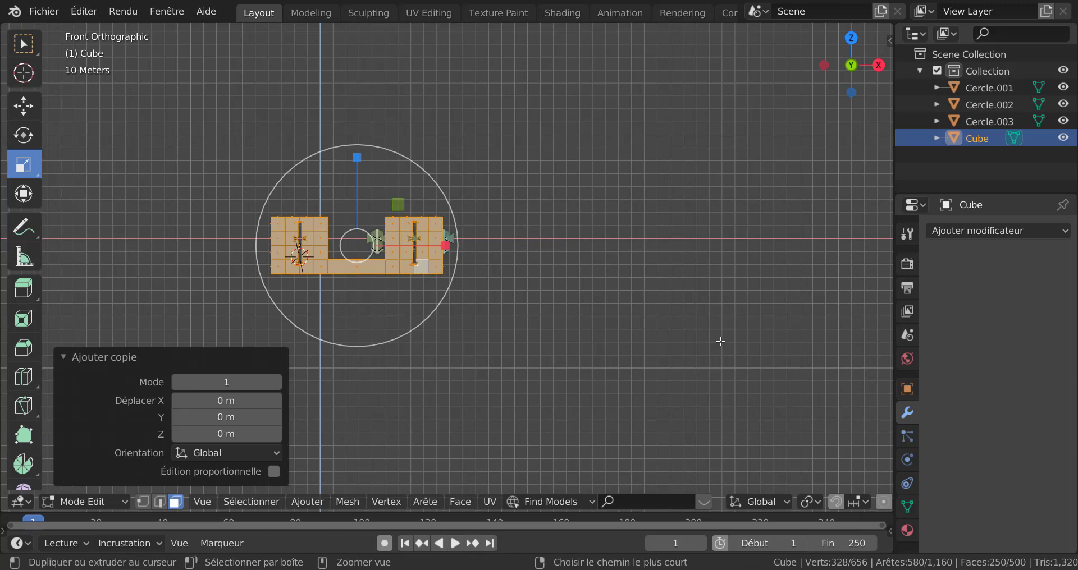
{"action": "key", "text": "ctrl+z"}
- Select the four lowest faces on the second wall's outer end
{"action": "middle_click_drag", "start_coordinate": [631, 349], "coordinate": [485, 358]}
{"action": "scroll", "coordinate": [484, 358], "scroll_direction": "up", "scroll_amount": 8}
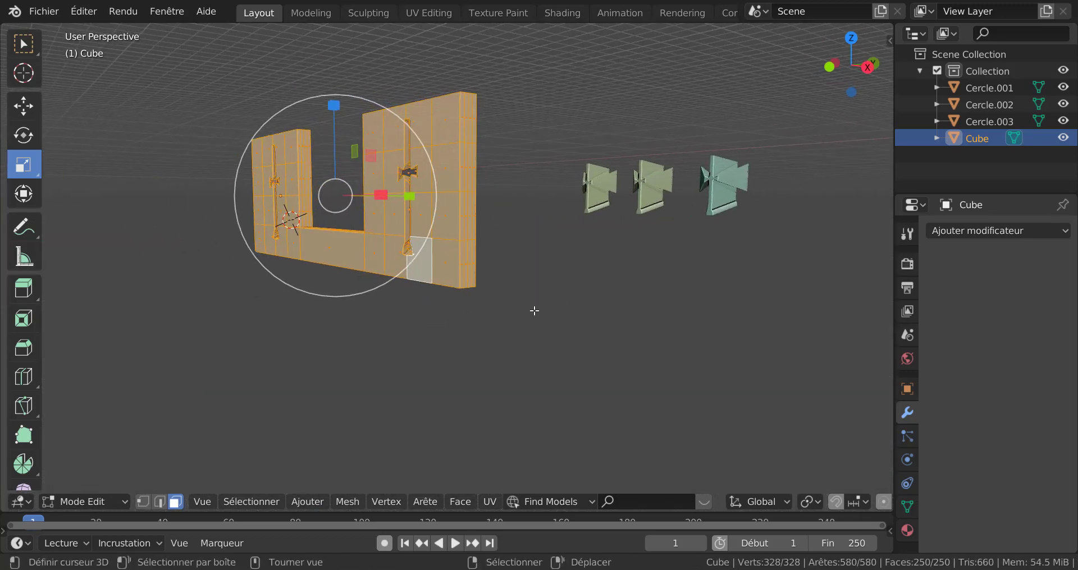
{"action": "right_click", "coordinate": [488, 276]}
{"action": "right_click", "coordinate": [483, 266], "text": "shift"}
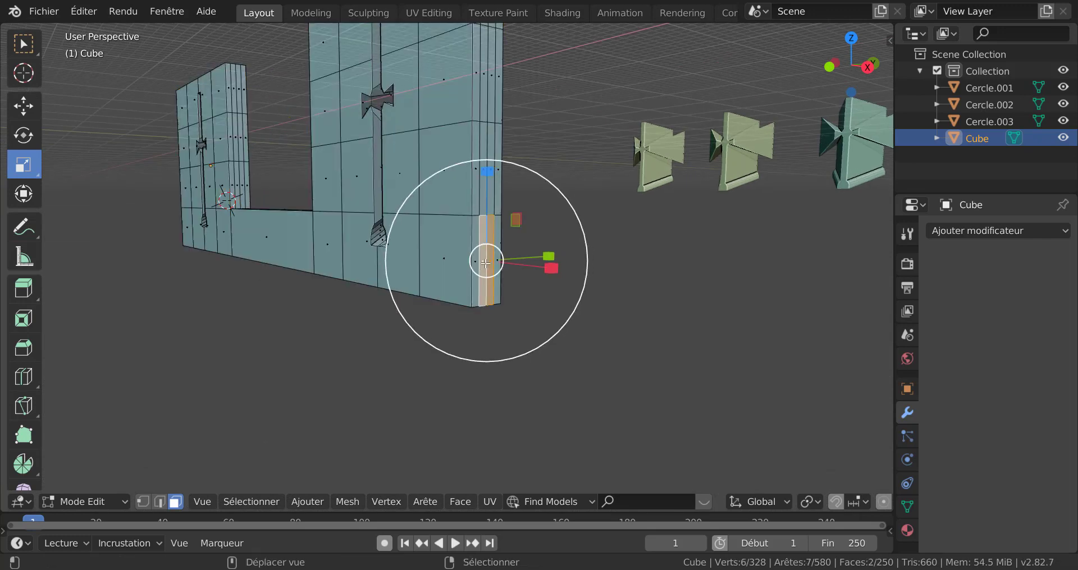
{"action": "right_click", "coordinate": [491, 258], "text": "shift"}
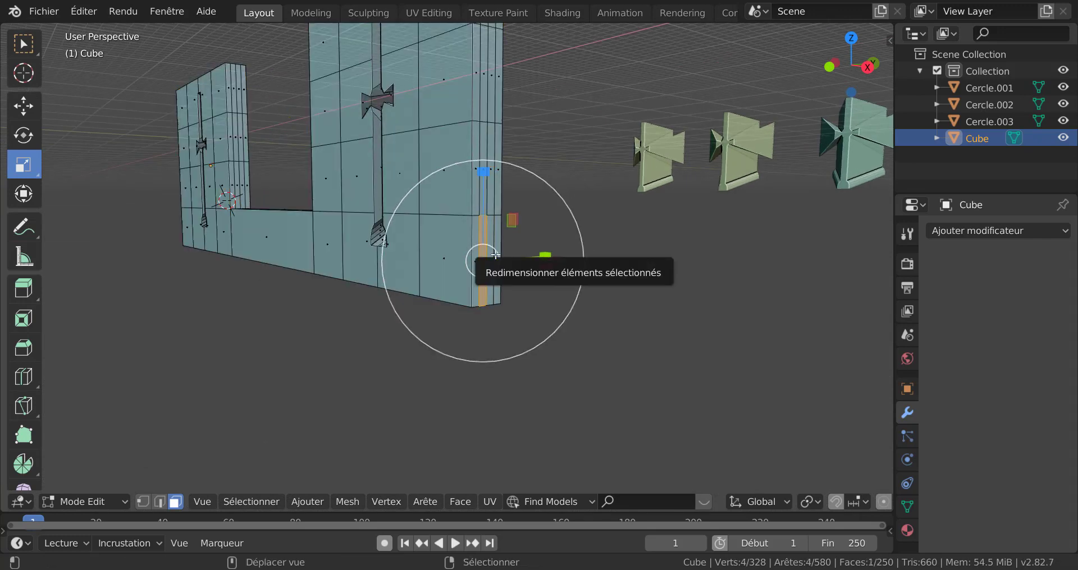
{"action": "right_click", "coordinate": [494, 259], "text": "shift"}
{"action": "right_click", "coordinate": [490, 260], "text": "shift"}
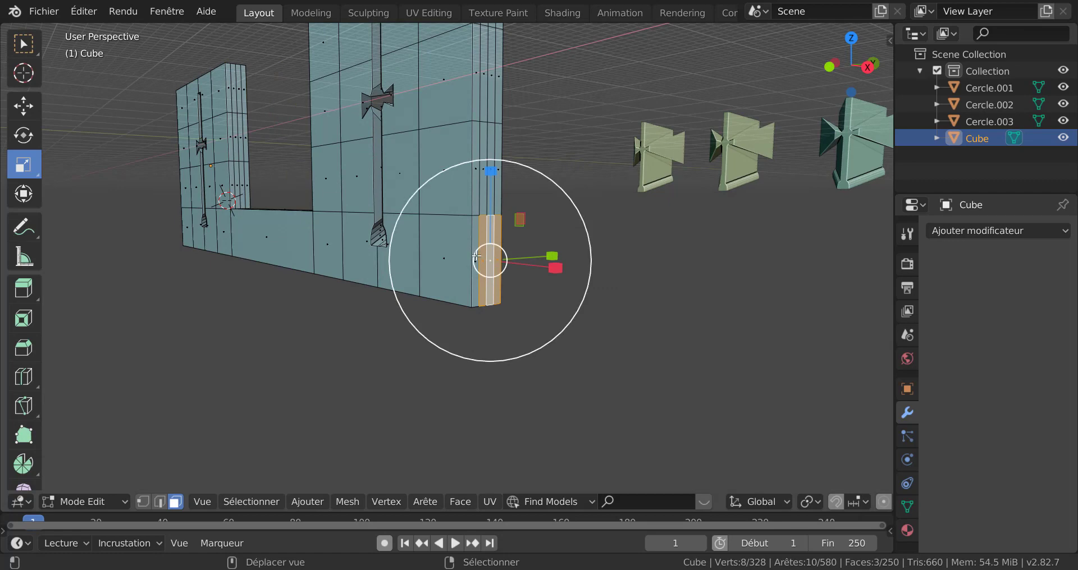
{"action": "right_click", "coordinate": [477, 256], "text": "shift"}
- Select three adjacent lowest faces on the first wall's outer end
{"action": "middle_click_drag", "start_coordinate": [472, 319], "coordinate": [608, 315]}
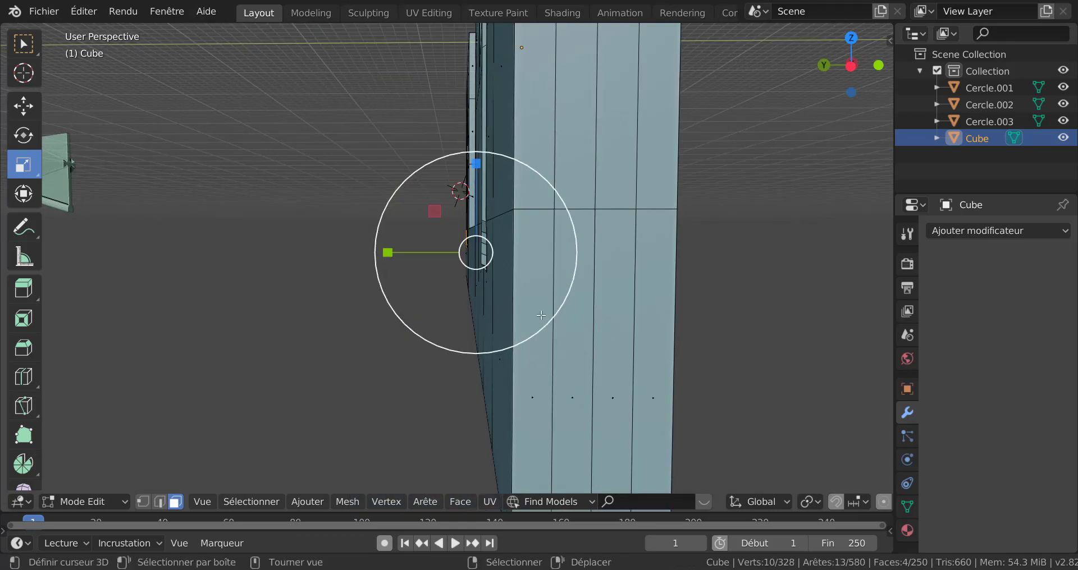
{"action": "right_click", "coordinate": [541, 315]}
{"action": "right_click", "coordinate": [578, 321], "text": "shift"}
{"action": "right_click", "coordinate": [614, 324], "text": "shift"}
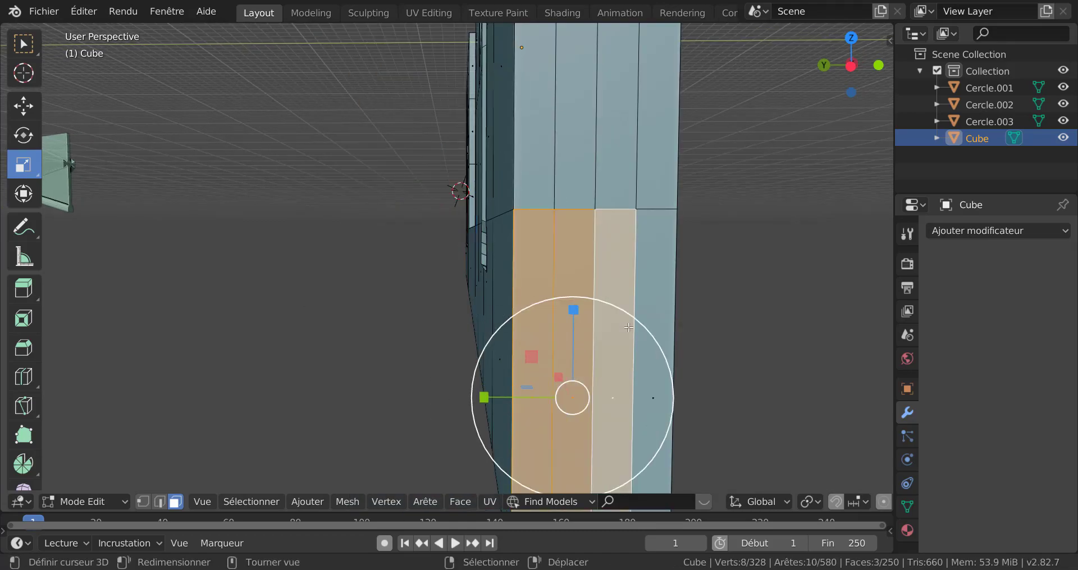
{"action": "scroll", "coordinate": [645, 317], "scroll_direction": "down", "scroll_amount": 5}
{"action": "middle_click_drag", "start_coordinate": [644, 318], "coordinate": [613, 349]}
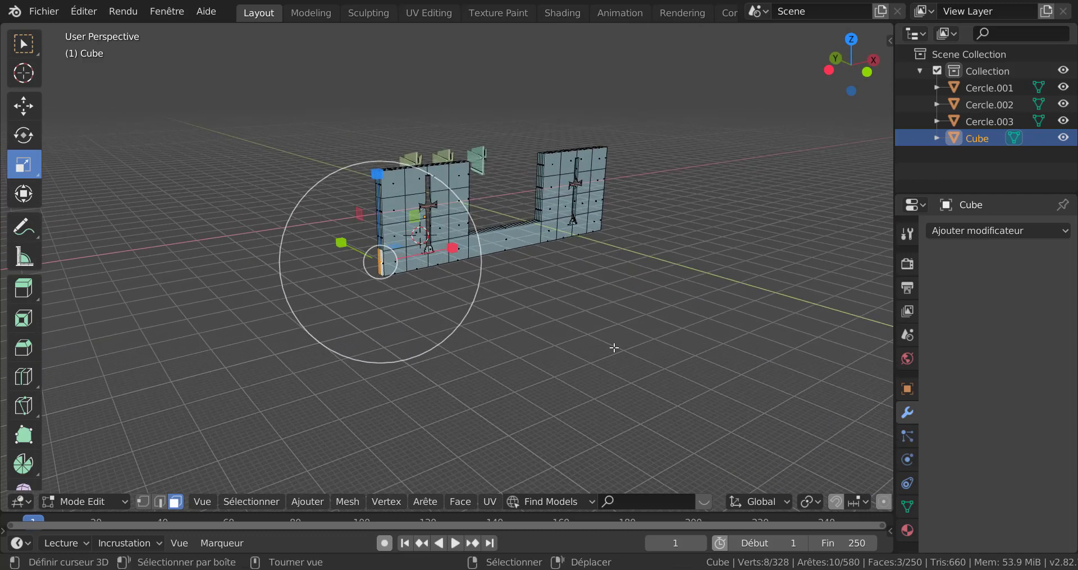
- Simplify the entire two-wall mesh with Limited Dissolve
{"action": "key", "text": "a"}
{"action": "scroll", "coordinate": [614, 348], "scroll_direction": "up", "scroll_amount": 3}
{"action": "middle_click_drag", "start_coordinate": [664, 310], "coordinate": [632, 378]}
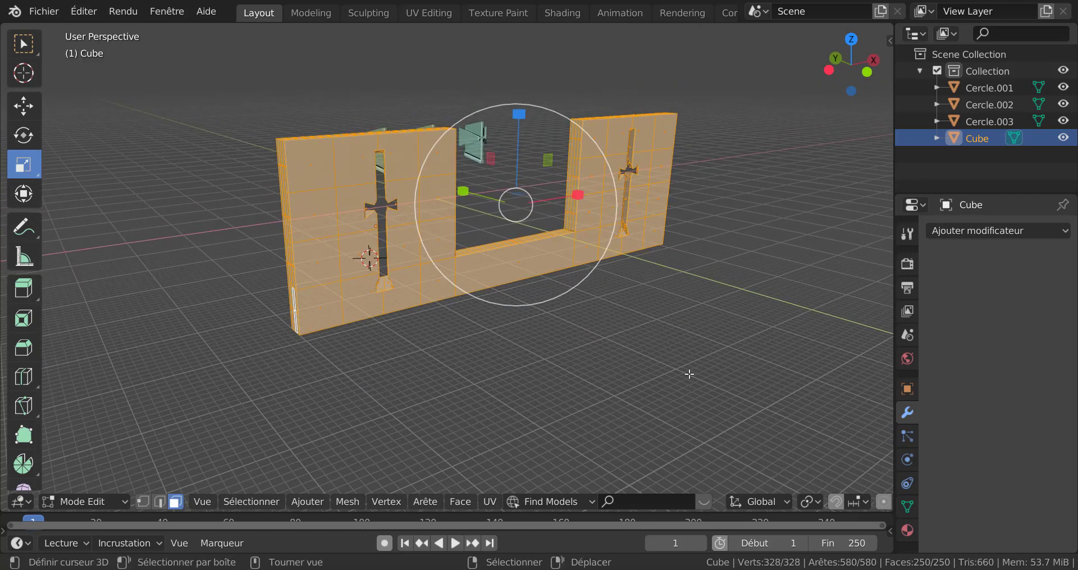
{"action": "key", "text": "x"}
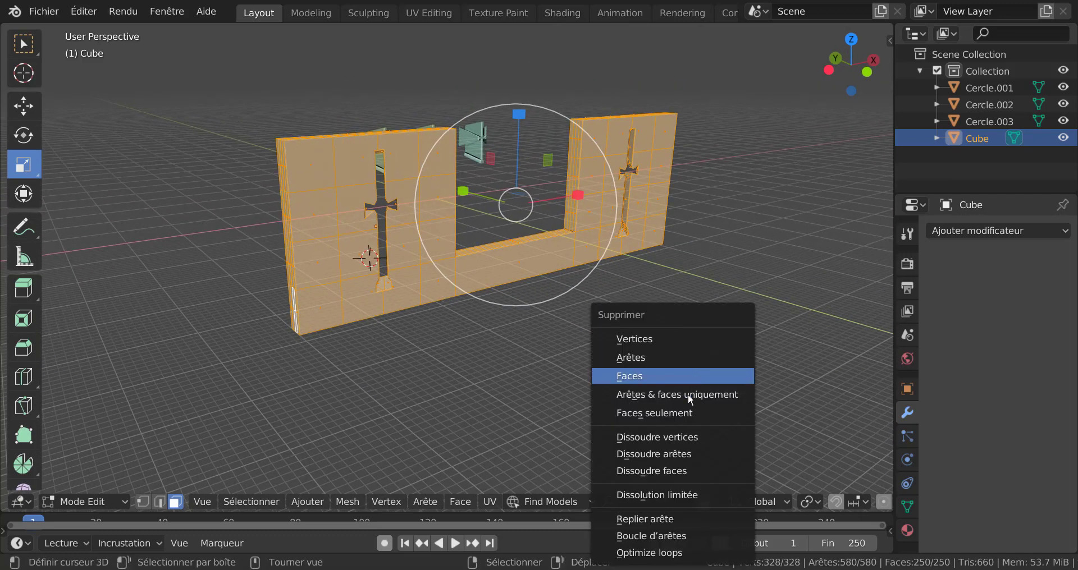
{"action": "left_click", "coordinate": [651, 496]}
- Extrude the underside face of the joined walls 8.97 m along its normal and leave Edit Mode
{"action": "middle_click_drag", "start_coordinate": [560, 335], "coordinate": [584, 238]}
{"action": "left_click", "coordinate": [530, 197]}
{"action": "key", "text": "e"}
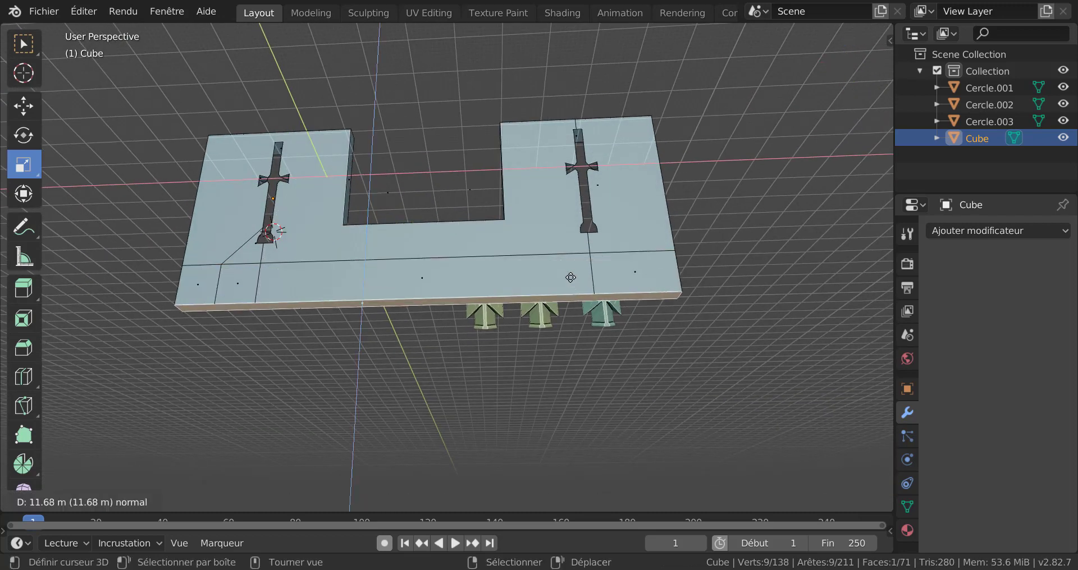
{"action": "left_click", "coordinate": [570, 269]}
{"action": "scroll", "coordinate": [570, 268], "scroll_direction": "down", "scroll_amount": 5}
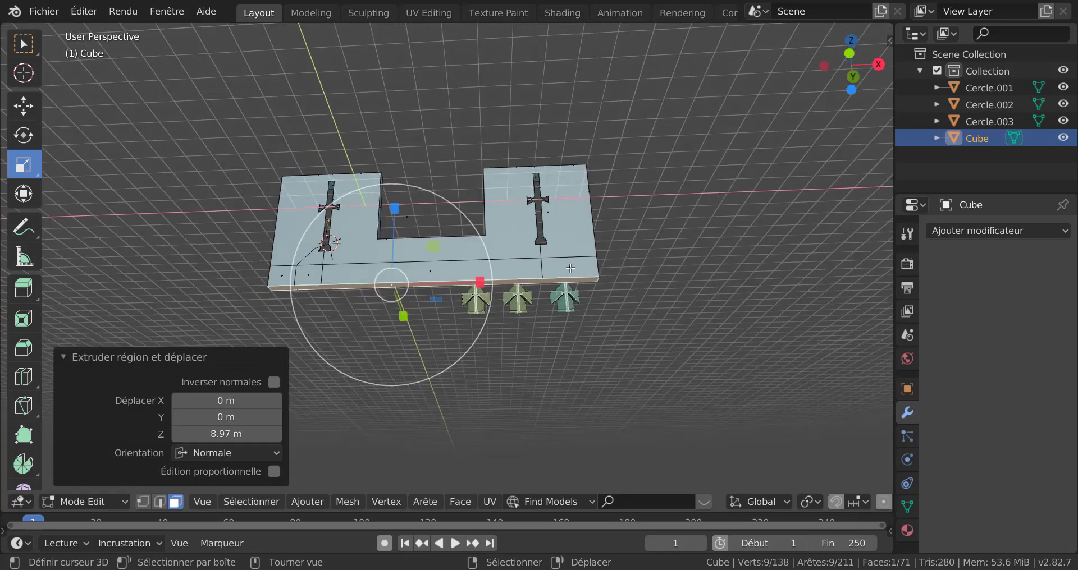
{"action": "middle_click_drag", "start_coordinate": [570, 270], "coordinate": [556, 335]}
{"action": "key", "text": "Tab"}
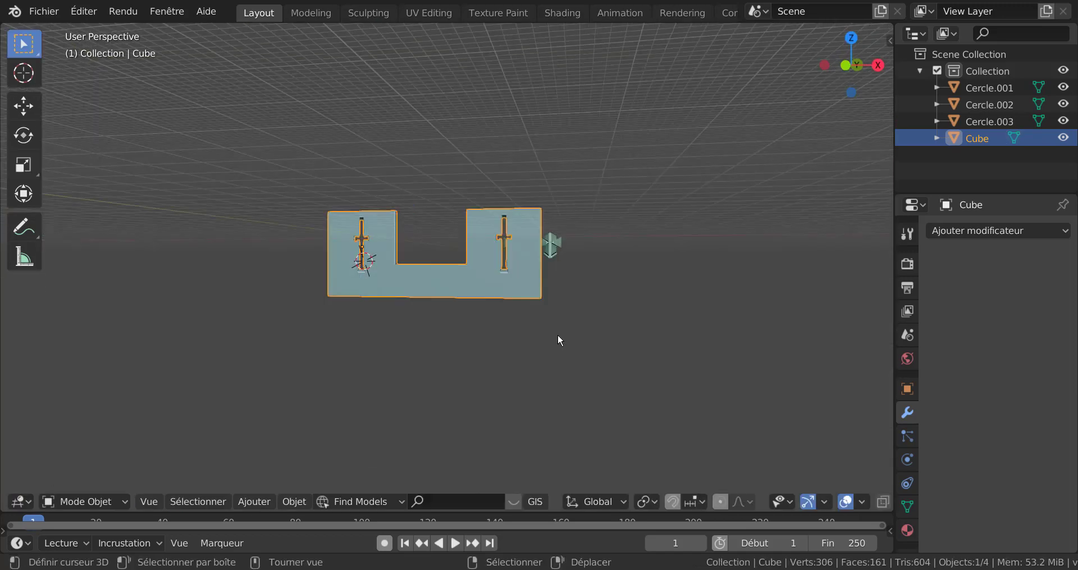
- In front view, duplicate the entire two-wall mesh within Edit Mode and offset the copy 185 m along X
{"action": "scroll", "coordinate": [558, 335], "scroll_direction": "down", "scroll_amount": 1}
{"action": "key", "text": "KP_1"}
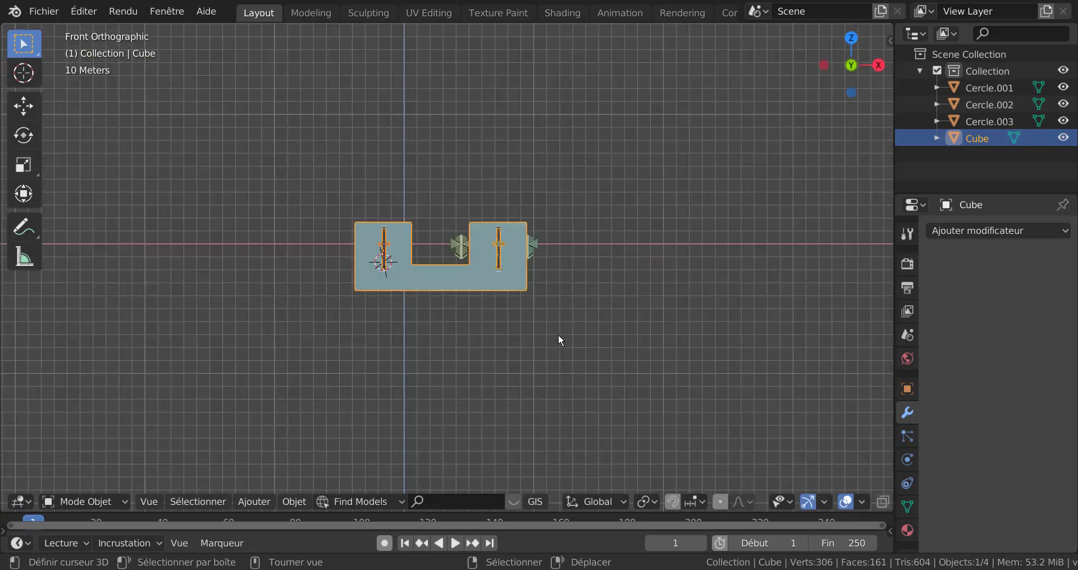
{"action": "key", "text": "Tab"}
{"action": "key", "text": "a"}
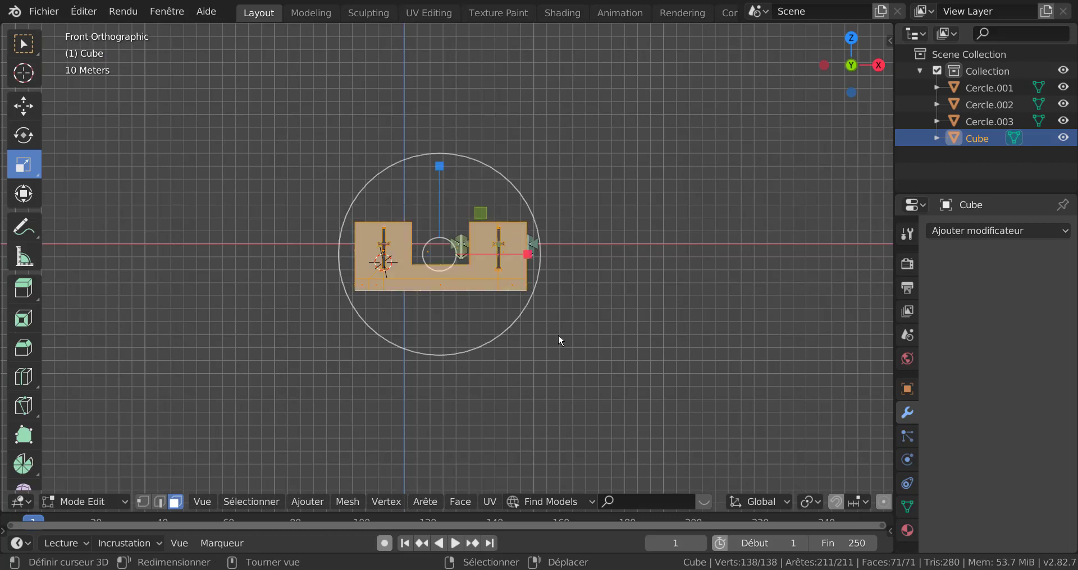
{"action": "middle_click_drag", "start_coordinate": [595, 349], "coordinate": [489, 363], "text": "shift"}
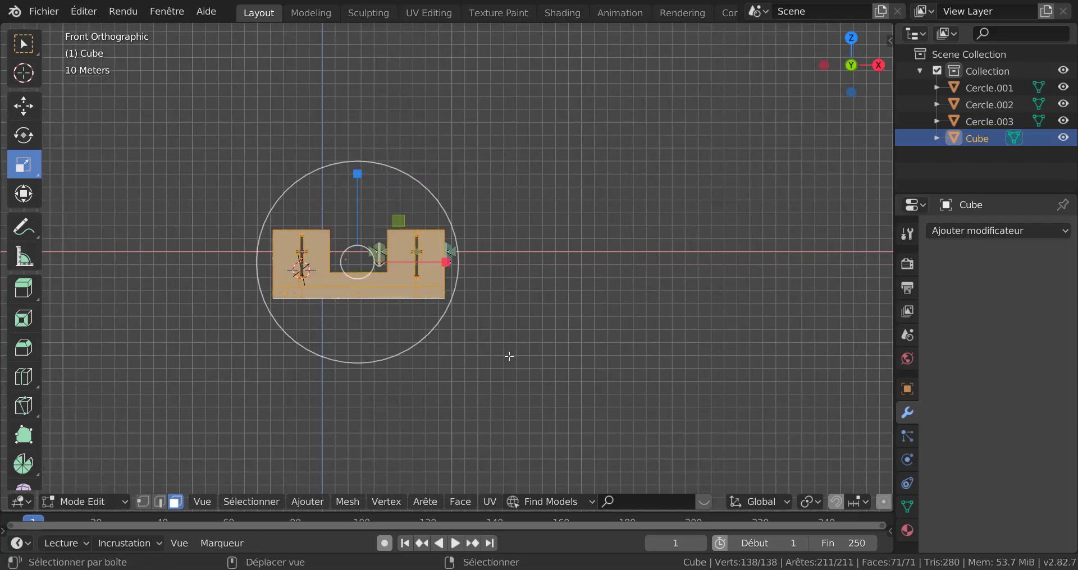
{"action": "key", "text": "shift+d"}
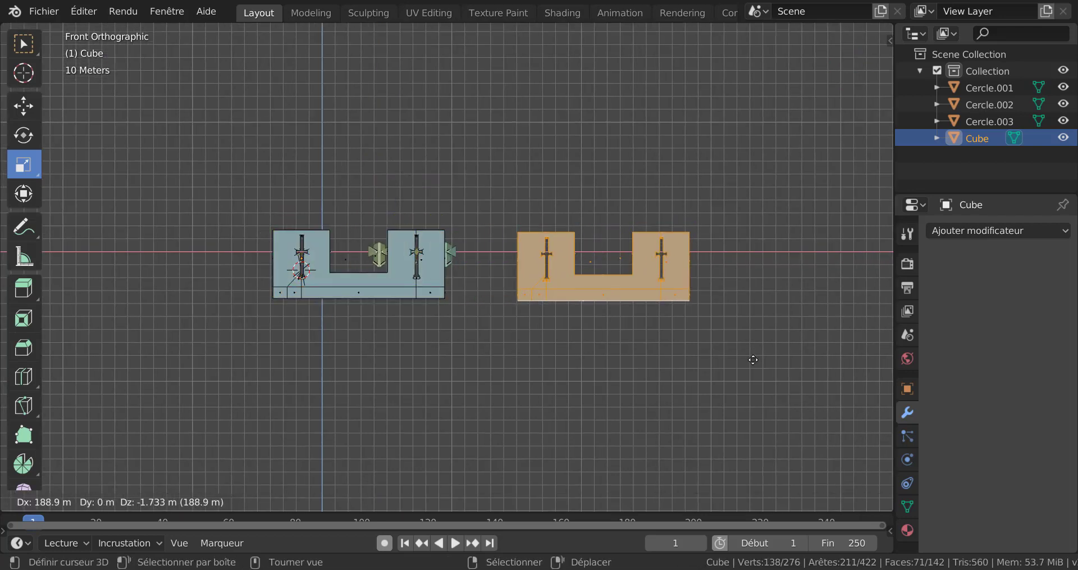
{"action": "key", "text": "x"}
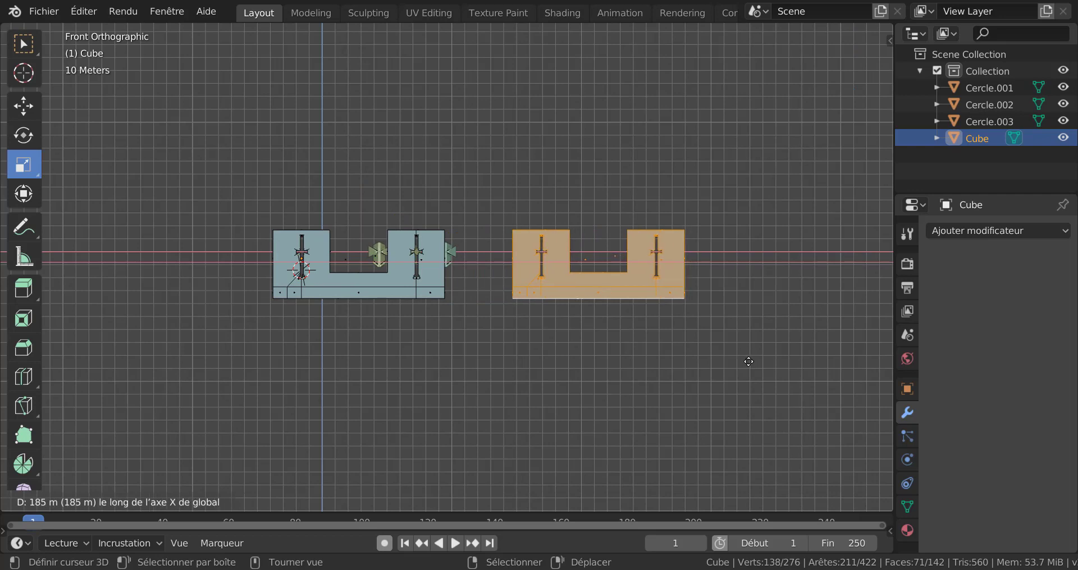
{"action": "left_click", "coordinate": [747, 364]}
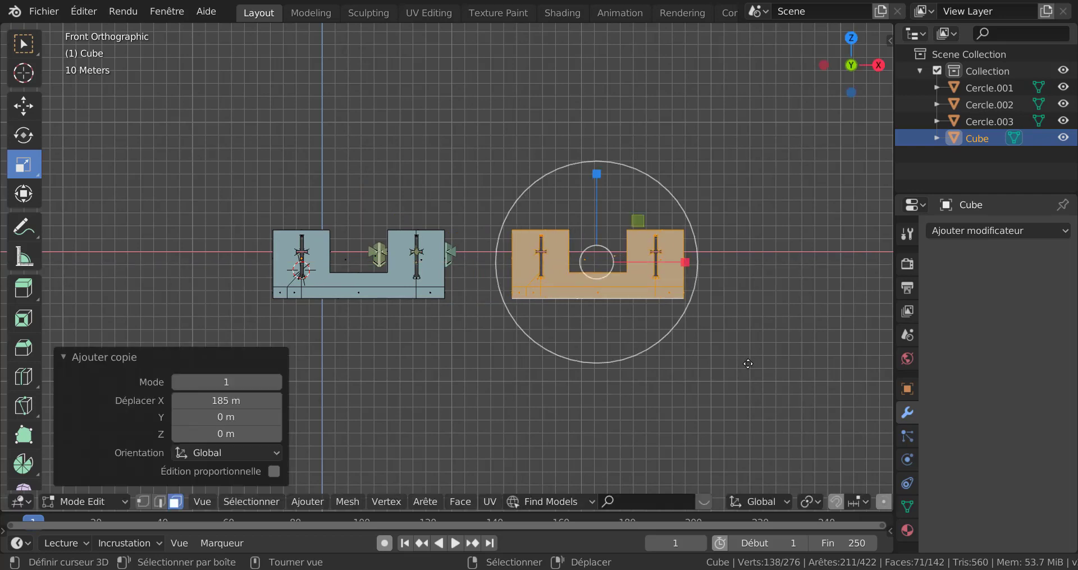
- Repeat the duplication twice more to form a row of four evenly spaced two-wall sections
{"action": "key", "text": "KP_Decimal"}
{"action": "scroll", "coordinate": [629, 339], "scroll_direction": "down", "scroll_amount": 2}
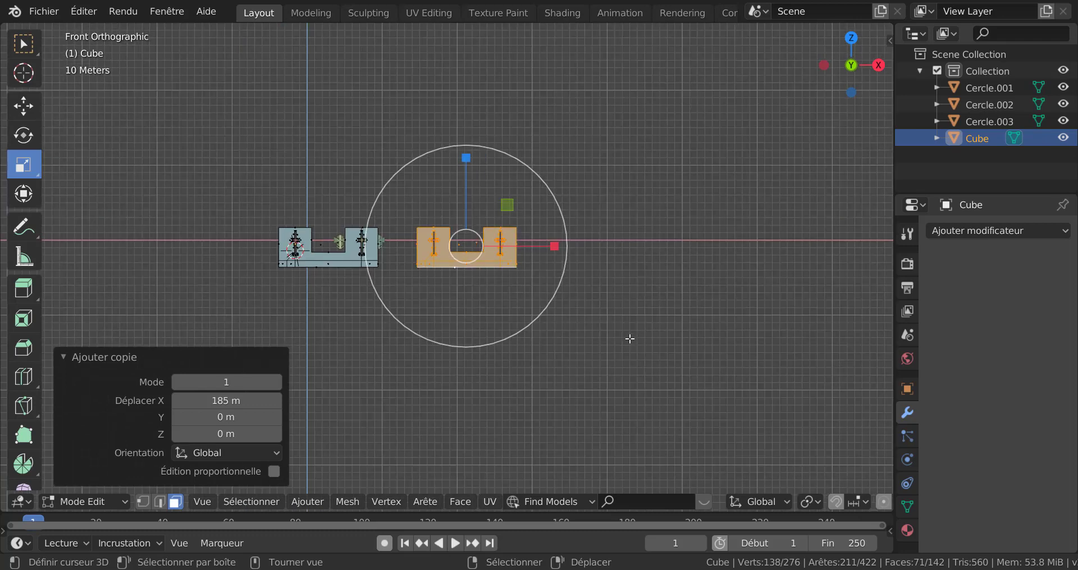
{"action": "key", "text": "shift+r"}
{"action": "key", "text": "shift+r"}
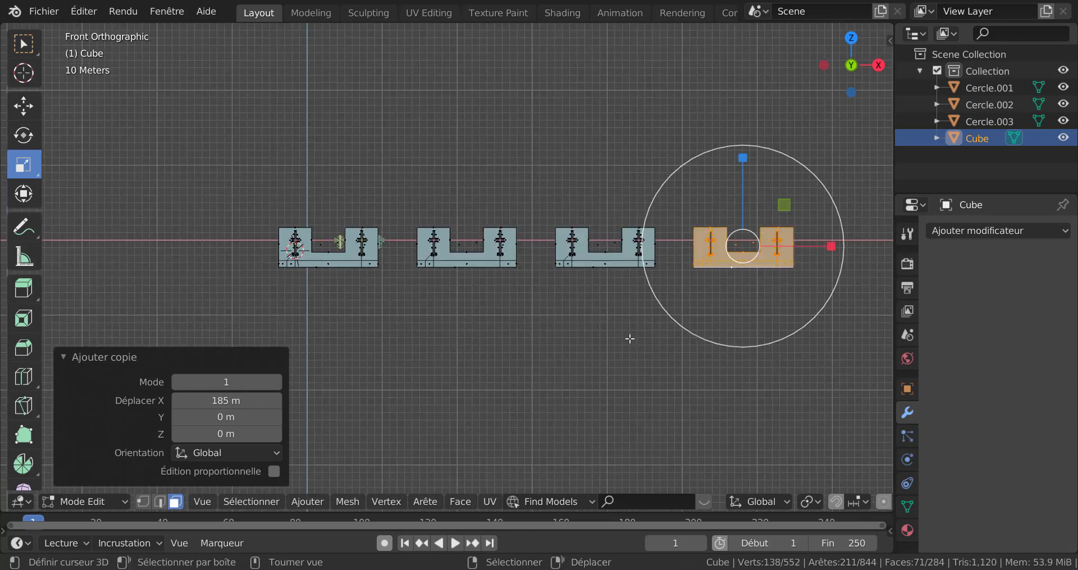
- Bridge the facing lower end faces of the first and second two-wall sections with Bridge Edge Loops
{"action": "left_click", "coordinate": [630, 339]}
{"action": "scroll", "coordinate": [418, 308], "scroll_direction": "up", "scroll_amount": 2}
{"action": "middle_click_drag", "start_coordinate": [378, 294], "coordinate": [494, 296]}
{"action": "scroll", "coordinate": [359, 296], "scroll_direction": "up", "scroll_amount": 1}
{"action": "scroll", "coordinate": [359, 296], "scroll_direction": "up", "scroll_amount": 2}
{"action": "scroll", "coordinate": [528, 285], "scroll_direction": "up", "scroll_amount": 1}
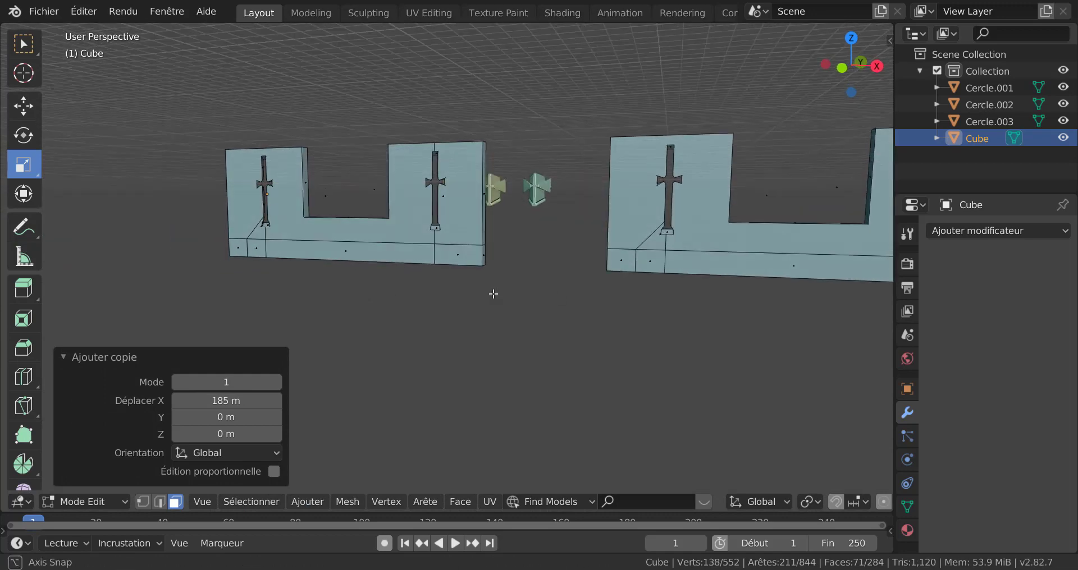
{"action": "middle_click_drag", "start_coordinate": [495, 252], "coordinate": [536, 256]}
{"action": "right_click", "coordinate": [480, 255]}
{"action": "right_click", "coordinate": [548, 241], "text": "shift"}
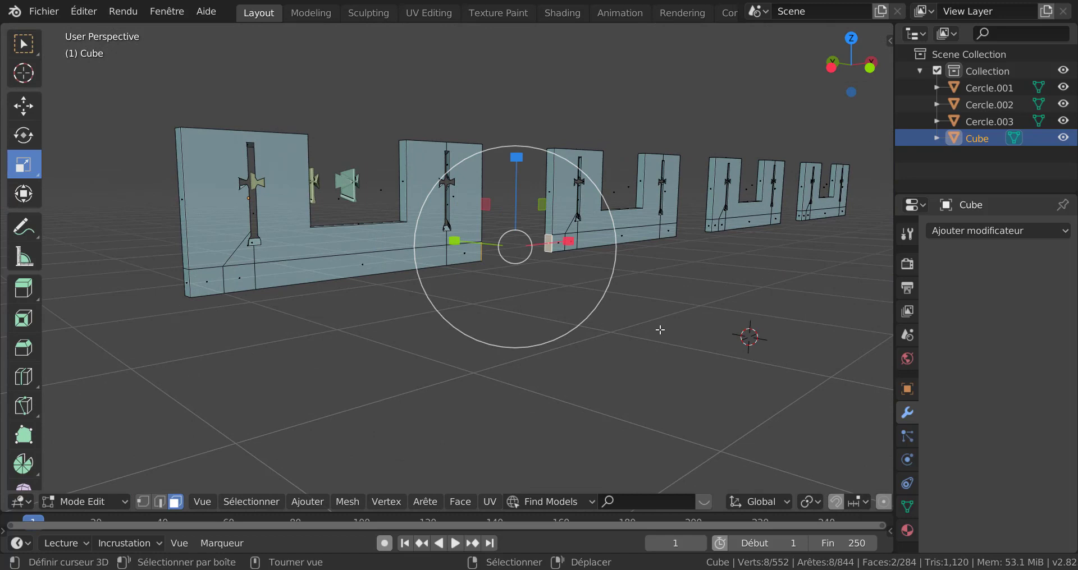
{"action": "key", "text": "q"}
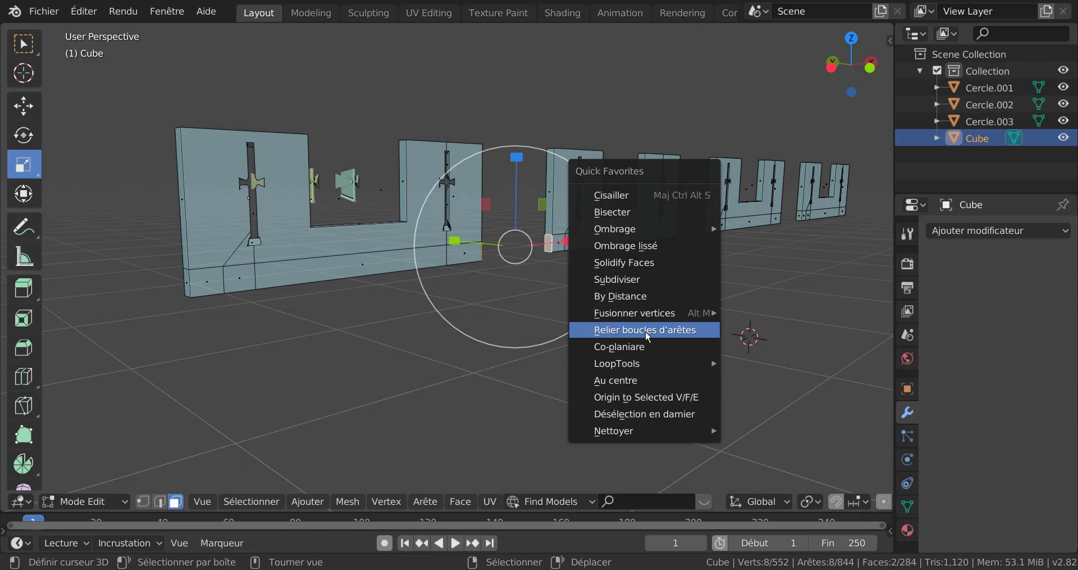
{"action": "left_click", "coordinate": [645, 331]}
- Bridge the lower end faces across the gap between the second and third two-wall sections
{"action": "right_click", "coordinate": [710, 223]}
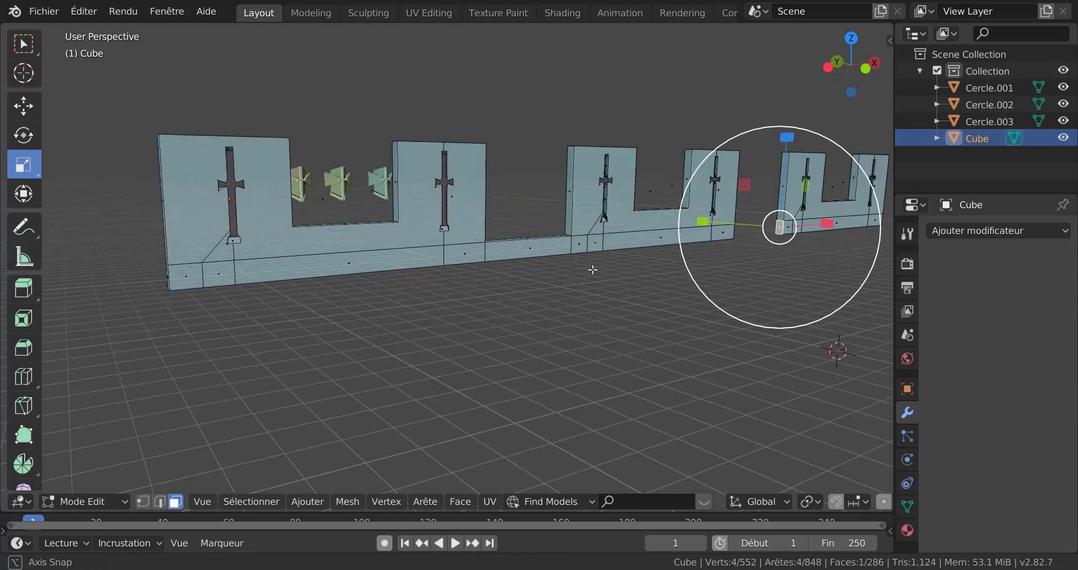
{"action": "middle_click_drag", "start_coordinate": [711, 224], "coordinate": [703, 285]}
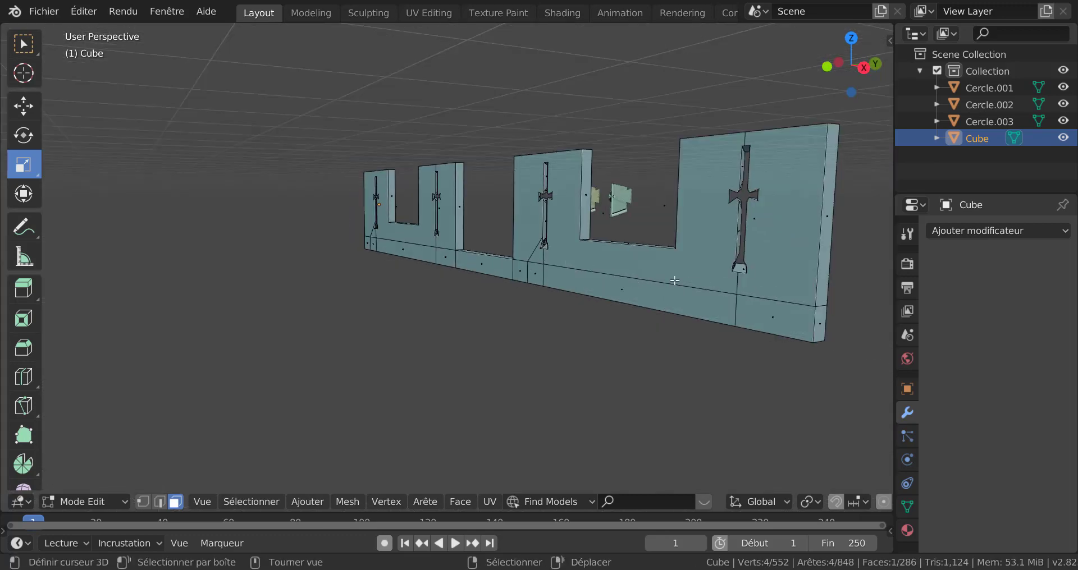
{"action": "right_click", "coordinate": [820, 324], "text": "shift"}
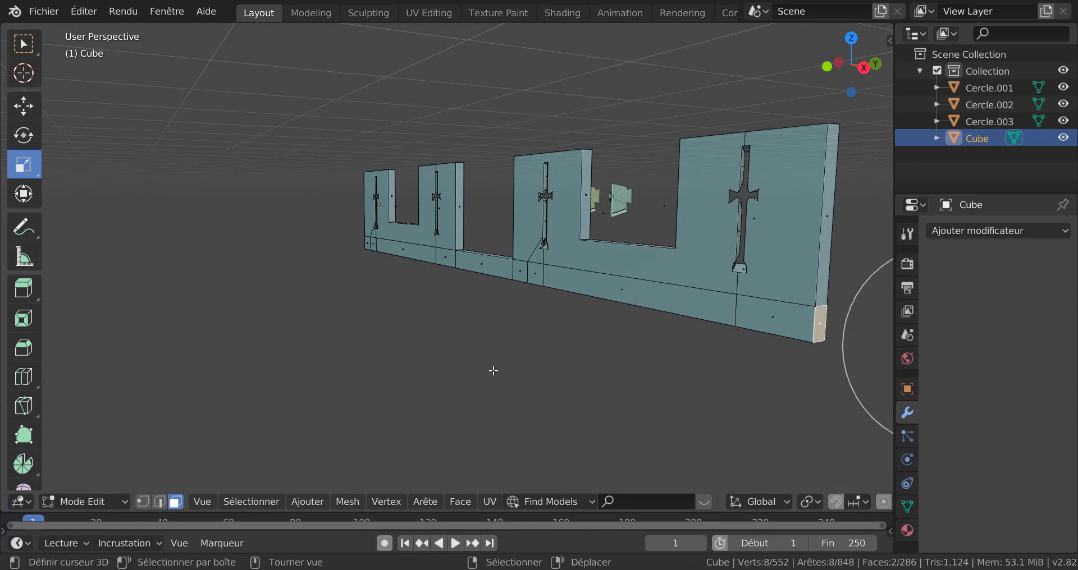
{"action": "key", "text": "q"}
{"action": "left_click", "coordinate": [492, 371]}
{"action": "scroll", "coordinate": [522, 371], "scroll_direction": "down", "scroll_amount": 5}
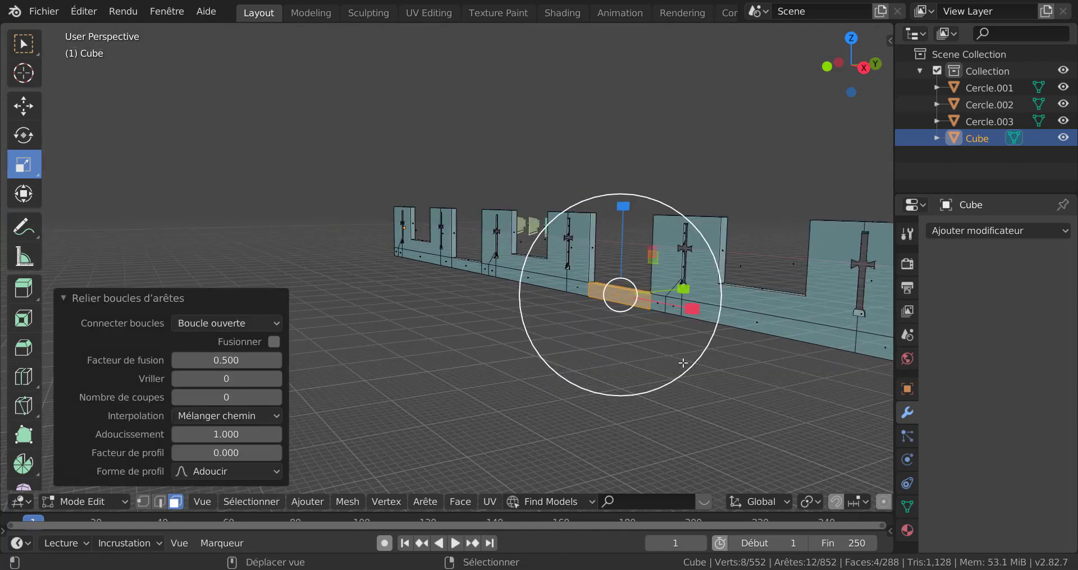
- Bridge the lower end faces across the gap between the third and fourth two-wall sections
{"action": "middle_click_drag", "start_coordinate": [681, 363], "coordinate": [487, 331], "text": "shift"}
{"action": "right_click", "coordinate": [449, 266]}
{"action": "middle_click_drag", "start_coordinate": [567, 303], "coordinate": [469, 325]}
{"action": "middle_click_drag", "start_coordinate": [690, 301], "coordinate": [630, 327], "text": "shift"}
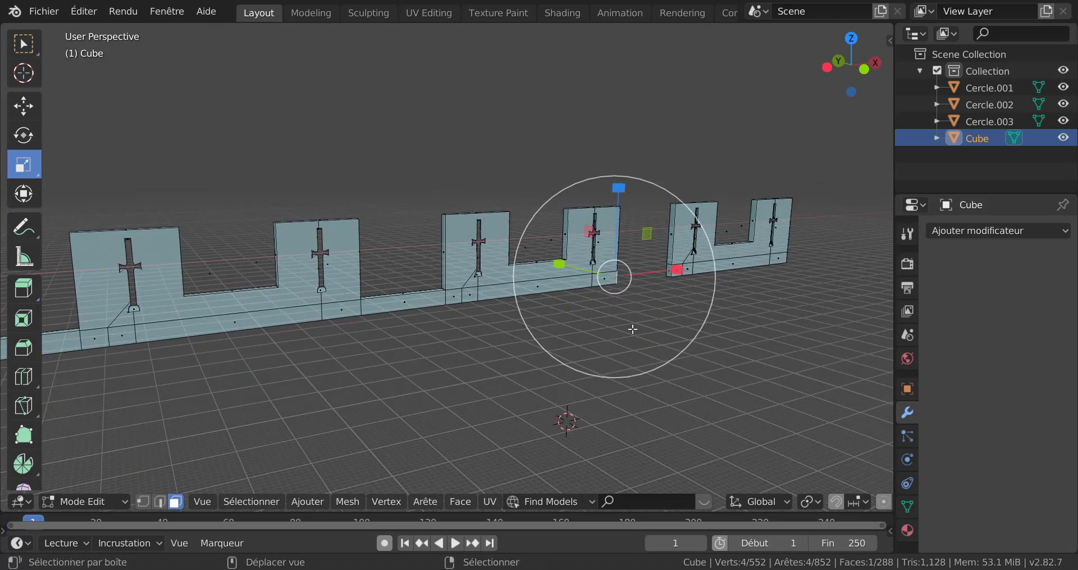
{"action": "scroll", "coordinate": [631, 327], "scroll_direction": "up", "scroll_amount": 3}
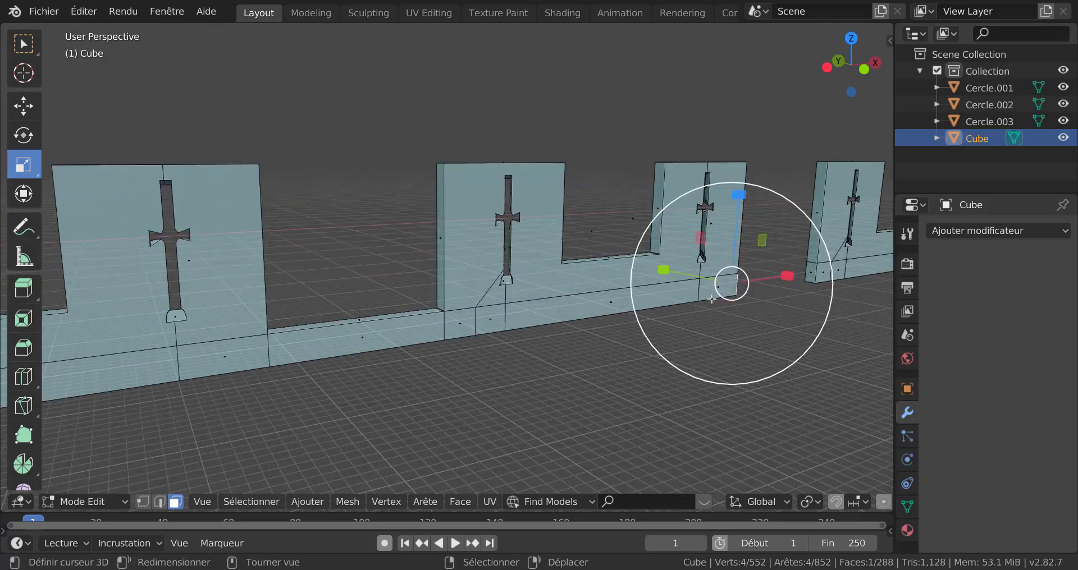
{"action": "right_click", "coordinate": [814, 270], "text": "shift"}
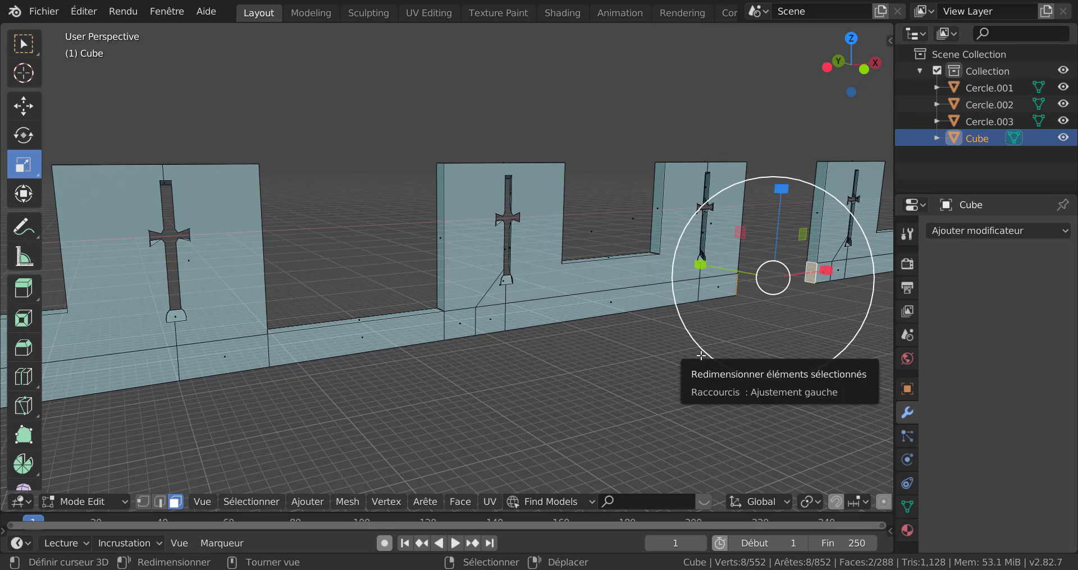
{"action": "key", "text": "q"}
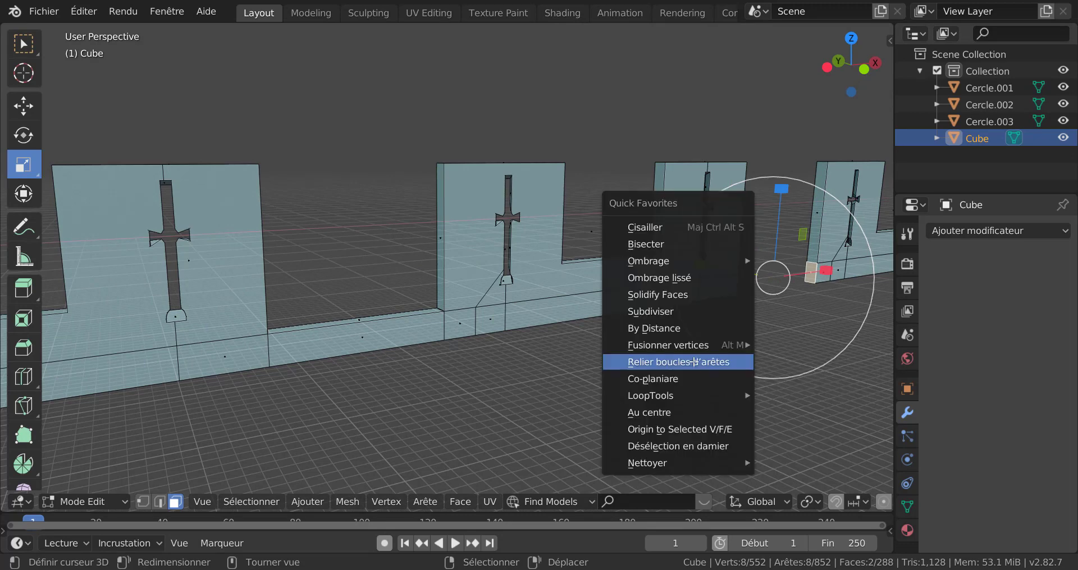
{"action": "left_click", "coordinate": [695, 362]}
- Inspect the joined wall along its length in Object Mode and Edit Mode, comparing the heights of the connecting segments
{"action": "scroll", "coordinate": [693, 362], "scroll_direction": "down", "scroll_amount": 3}
{"action": "mouse_move", "coordinate": [621, 370]}
{"action": "middle_mouse_down"}
{"action": "mouse_move", "coordinate": [746, 368]}
{"action": "mouse_move", "coordinate": [630, 378]}
{"action": "middle_mouse_up"}
{"action": "middle_click_drag", "start_coordinate": [559, 382], "coordinate": [744, 335], "text": "shift"}
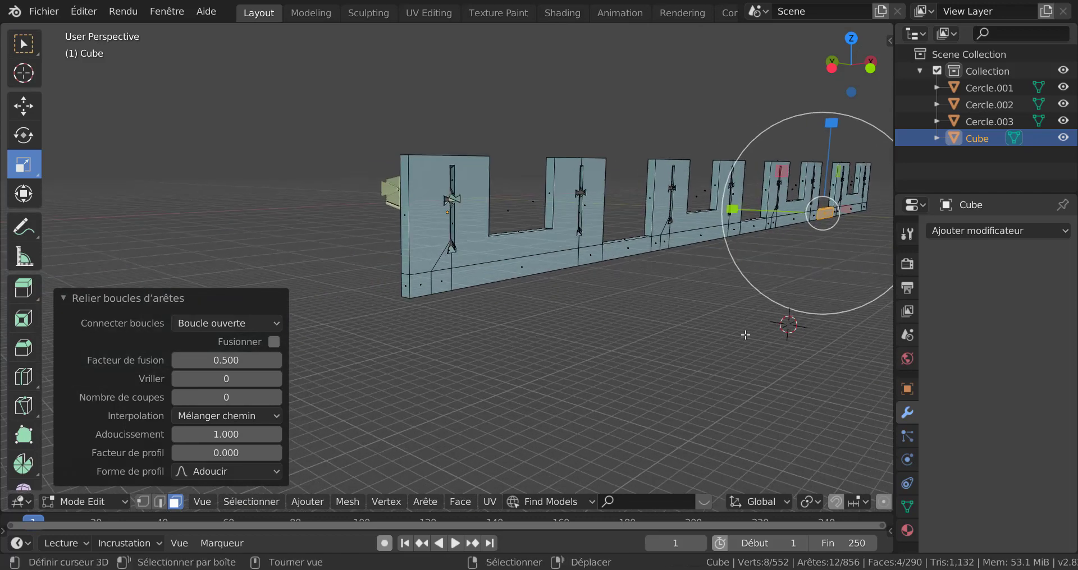
{"action": "key", "text": "Tab"}
{"action": "middle_click_drag", "start_coordinate": [664, 324], "coordinate": [644, 316]}
{"action": "key", "text": "Tab"}
{"action": "key", "text": "Tab"}
{"action": "key", "text": "Tab"}
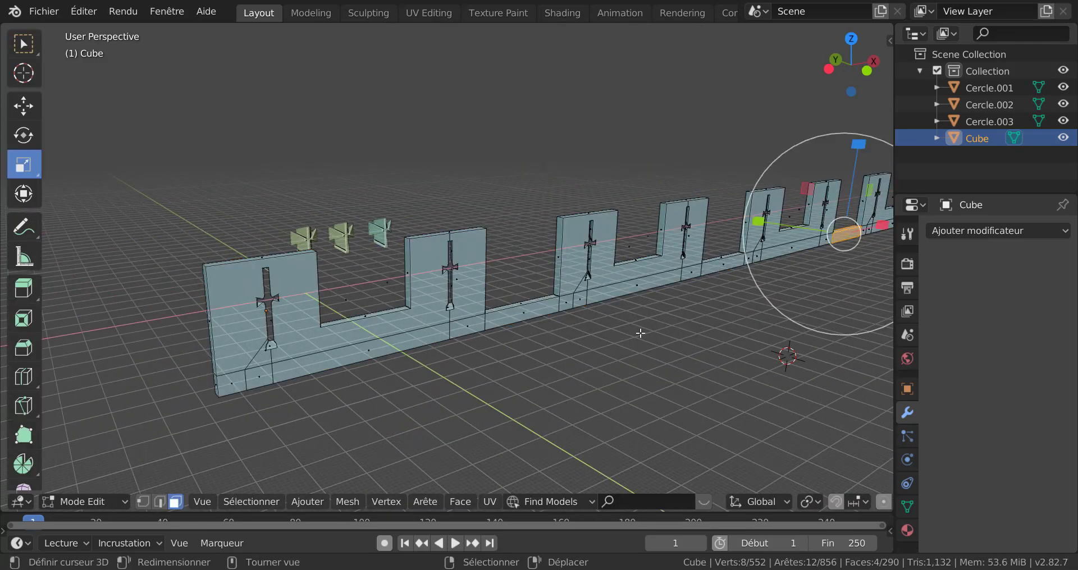
{"action": "scroll", "coordinate": [641, 328], "scroll_direction": "up", "scroll_amount": 3}
{"action": "key", "text": "Tab"}
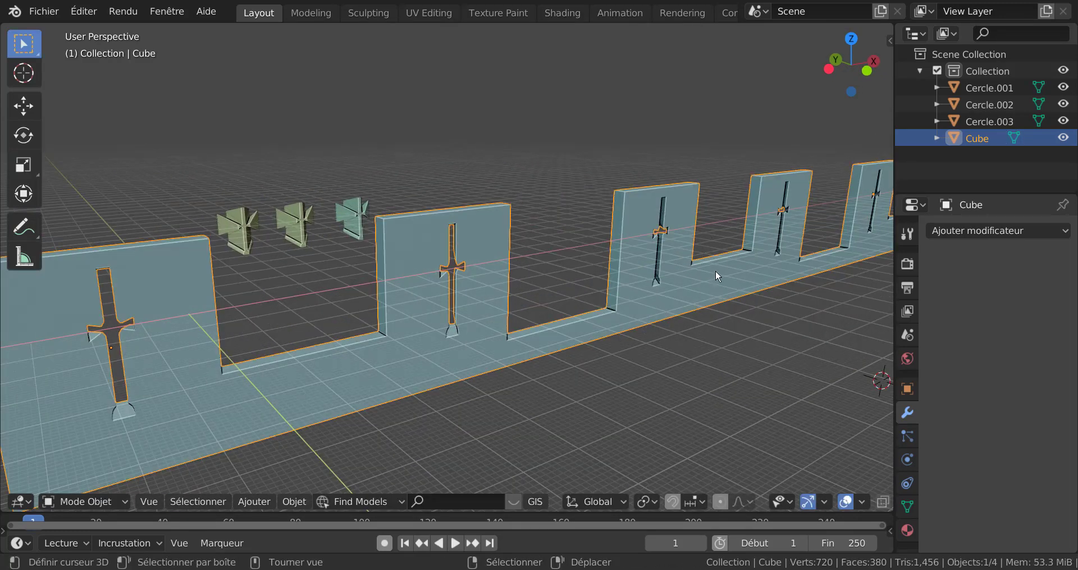
{"action": "key", "text": "Tab"}
{"action": "key", "text": "Tab"}
{"action": "scroll", "coordinate": [511, 341], "scroll_direction": "down", "scroll_amount": 5}
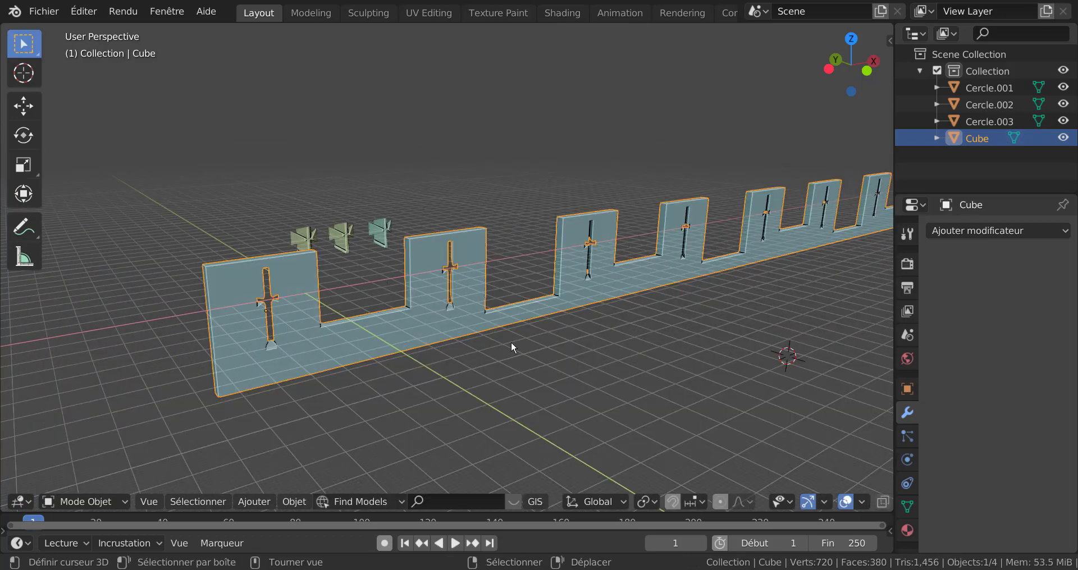
{"action": "middle_click_drag", "start_coordinate": [520, 368], "coordinate": [522, 336]}
- In Edit Mode, select the top faces of the three bridged connecting segments and raise them 10.09 m along global Z
{"action": "key", "text": "Tab"}
{"action": "scroll", "coordinate": [525, 342], "scroll_direction": "up", "scroll_amount": 5}
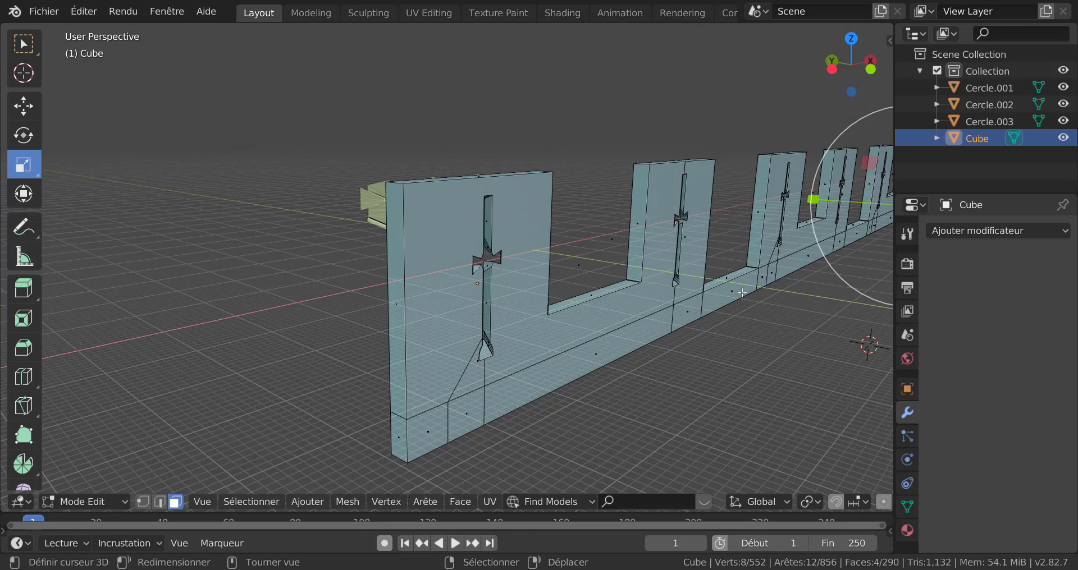
{"action": "middle_click_drag", "start_coordinate": [731, 284], "coordinate": [727, 287]}
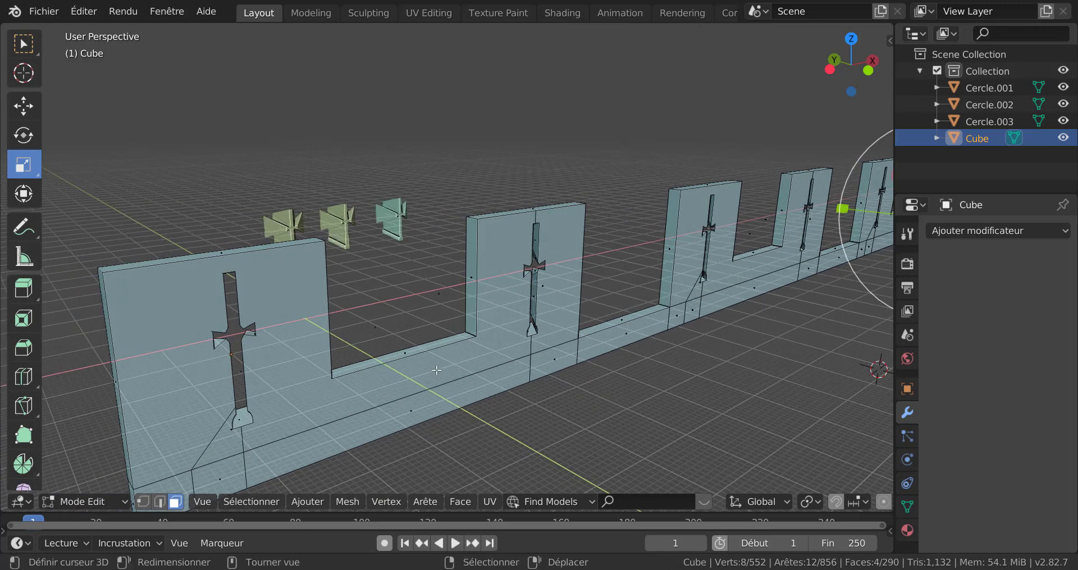
{"action": "scroll", "coordinate": [677, 325], "scroll_direction": "down", "scroll_amount": 3}
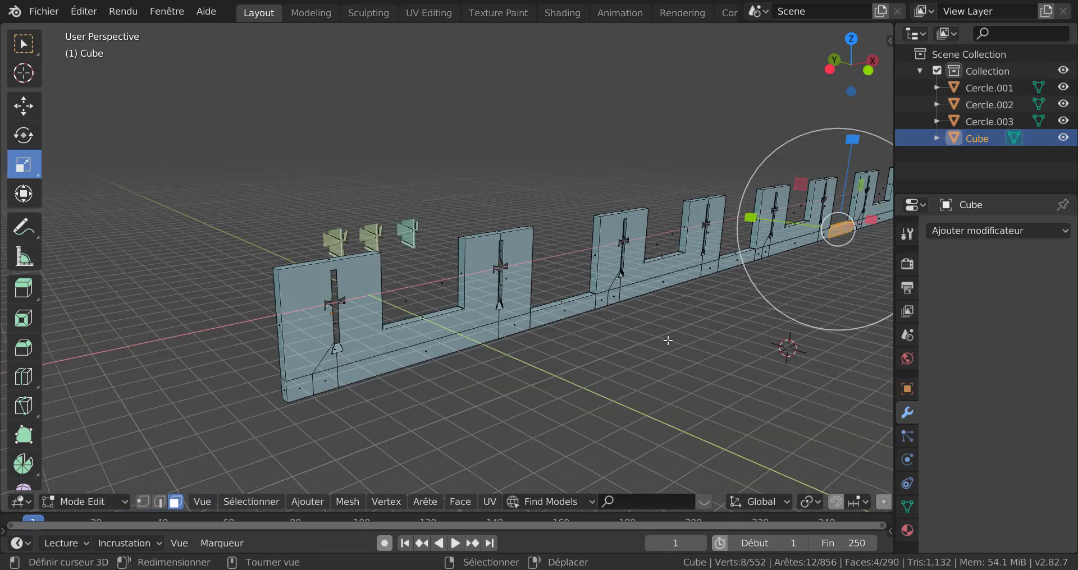
{"action": "scroll", "coordinate": [592, 328], "scroll_direction": "up", "scroll_amount": 3}
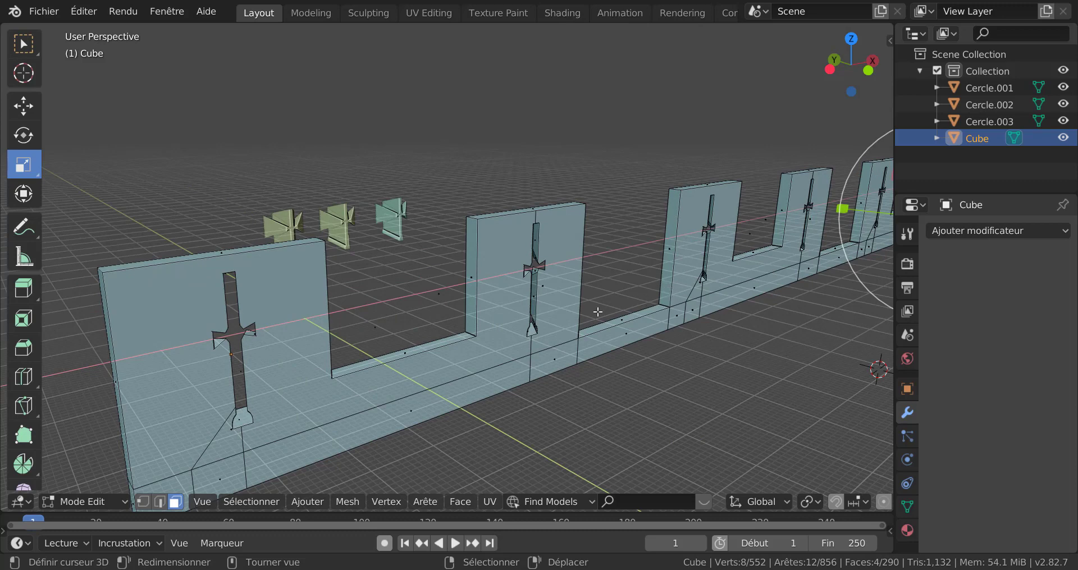
{"action": "left_click", "coordinate": [629, 315]}
{"action": "left_click", "coordinate": [834, 247], "text": "shift"}
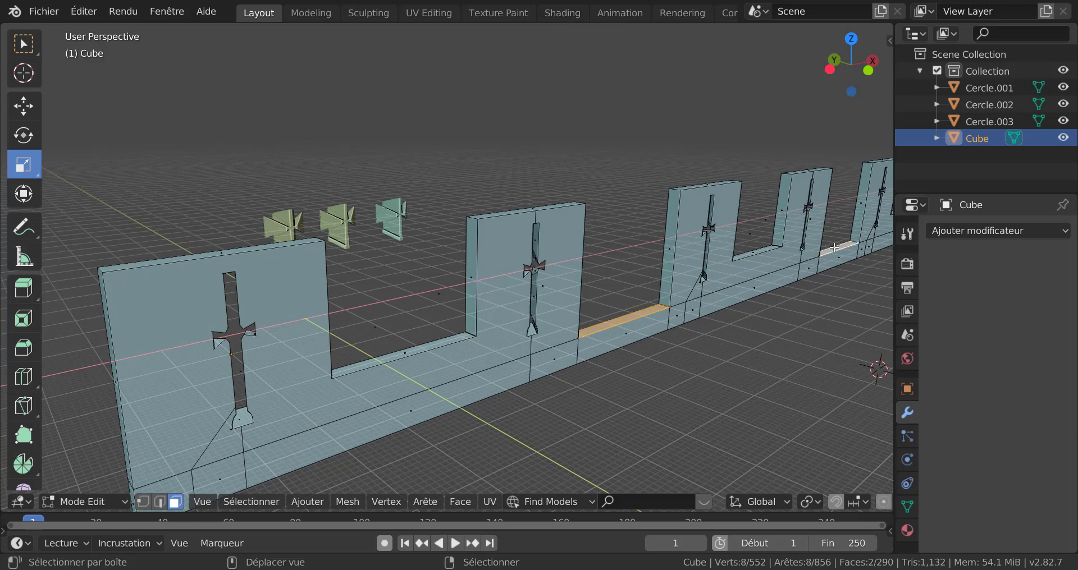
{"action": "middle_click_drag", "start_coordinate": [796, 286], "coordinate": [427, 355], "text": "shift"}
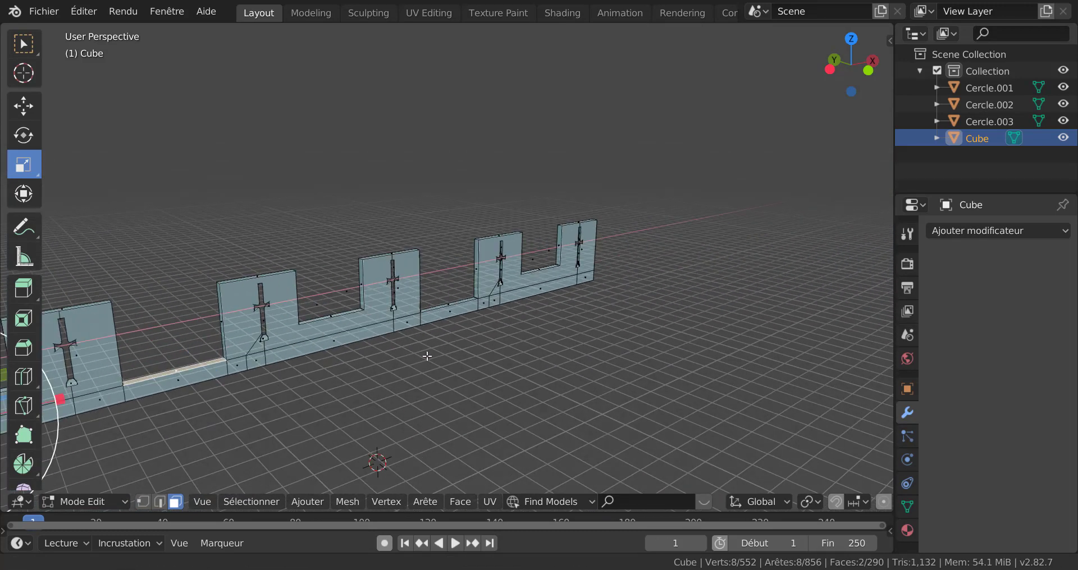
{"action": "scroll", "coordinate": [427, 356], "scroll_direction": "up", "scroll_amount": 3}
{"action": "left_click", "coordinate": [452, 326], "text": "shift"}
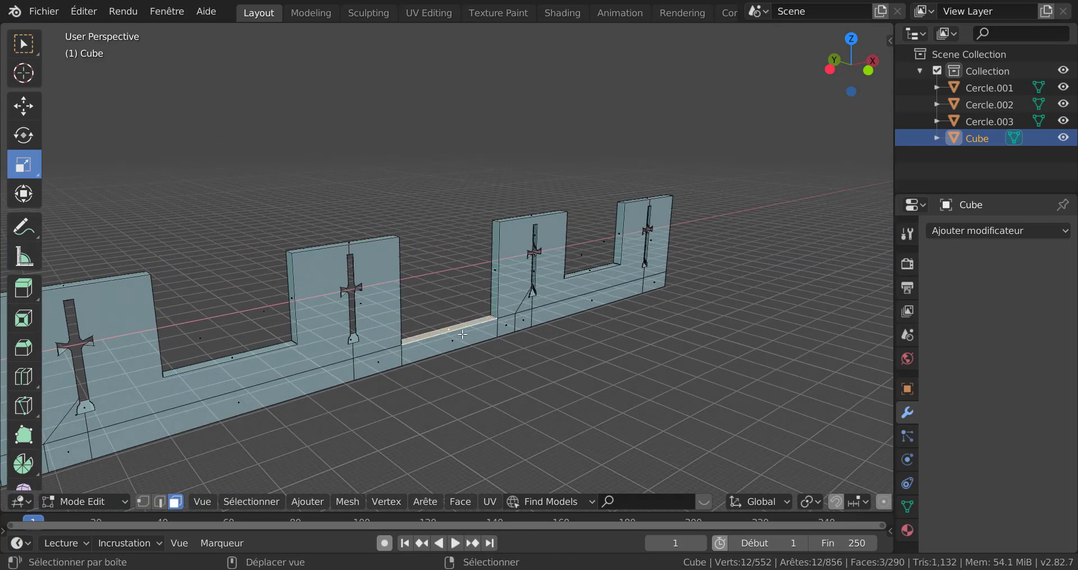
{"action": "scroll", "coordinate": [452, 327], "scroll_direction": "down", "scroll_amount": 3}
{"action": "middle_click_drag", "start_coordinate": [229, 434], "coordinate": [667, 332], "text": "shift"}
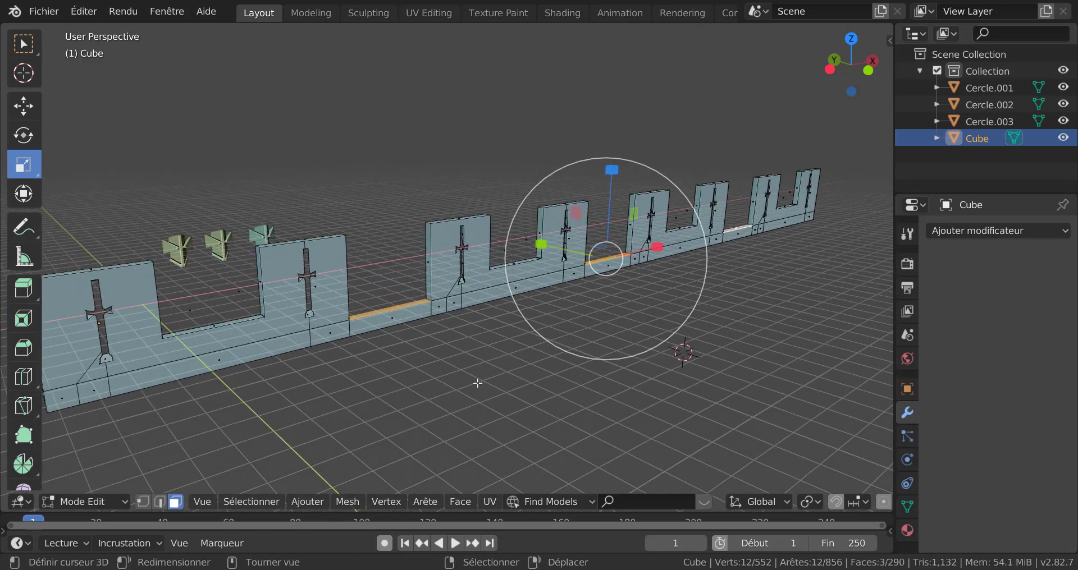
{"action": "key", "text": "g"}
{"action": "key", "text": "z"}
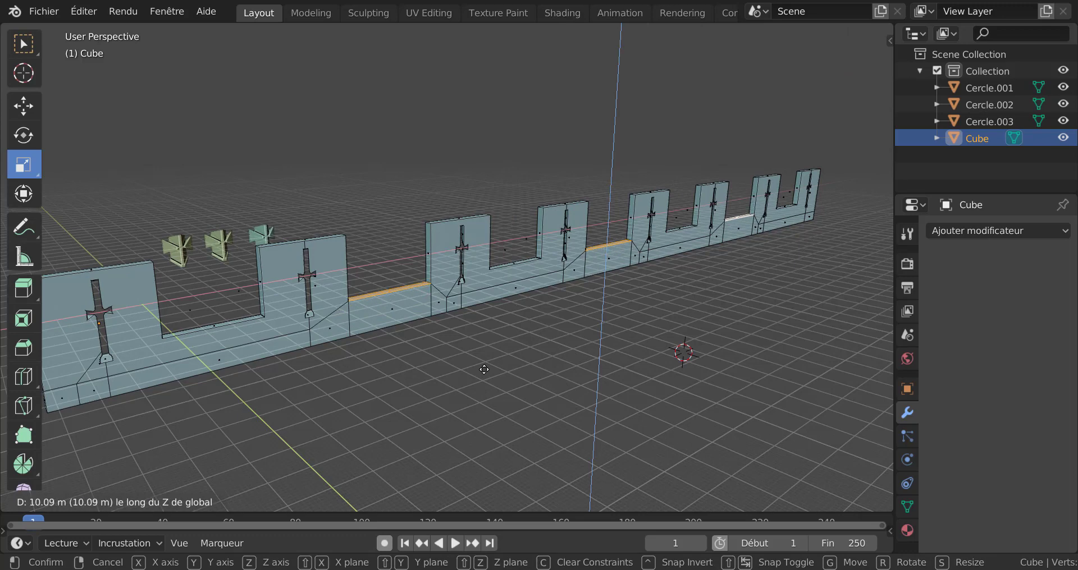
{"action": "left_click", "coordinate": [484, 369]}
- Leave Edit Mode and examine the notches between the battlements along the wall
{"action": "key", "text": "Tab"}
{"action": "middle_click_drag", "start_coordinate": [488, 368], "coordinate": [540, 364]}
{"action": "scroll", "coordinate": [452, 360], "scroll_direction": "down", "scroll_amount": 3}
{"action": "scroll", "coordinate": [489, 359], "scroll_direction": "up", "scroll_amount": 3}
{"action": "key", "text": "Tab"}
{"action": "key", "text": "Tab"}
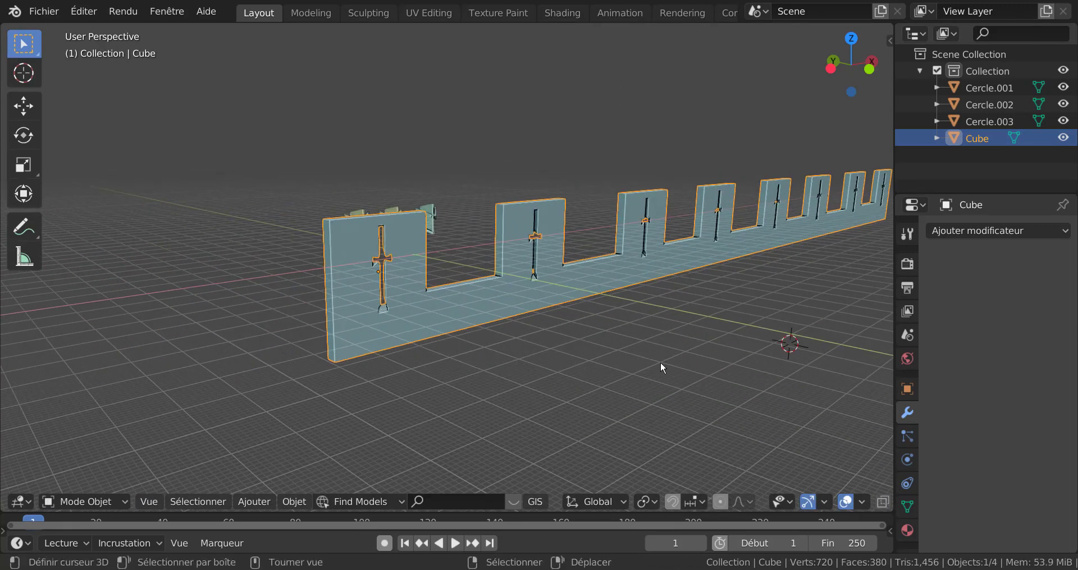
{"action": "middle_click_drag", "start_coordinate": [645, 383], "coordinate": [626, 399]}
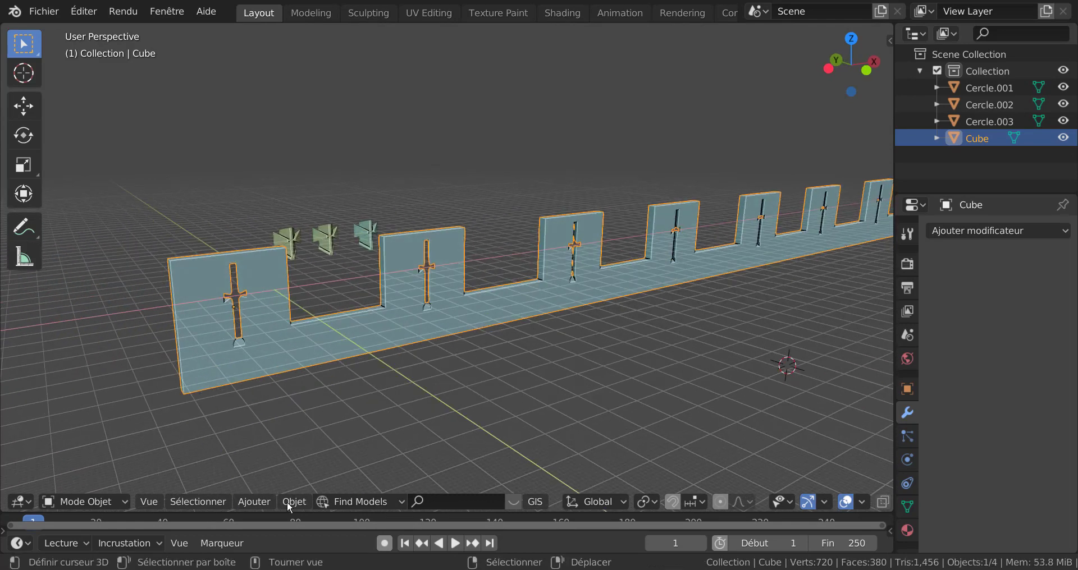
{"action": "left_click", "coordinate": [262, 501]}
- Try to select the underside faces of the wall base across several sections in Edit Mode
{"action": "middle_click_drag", "start_coordinate": [490, 399], "coordinate": [560, 259]}
{"action": "key", "text": "Tab"}
{"action": "scroll", "coordinate": [519, 191], "scroll_direction": "up", "scroll_amount": 2}
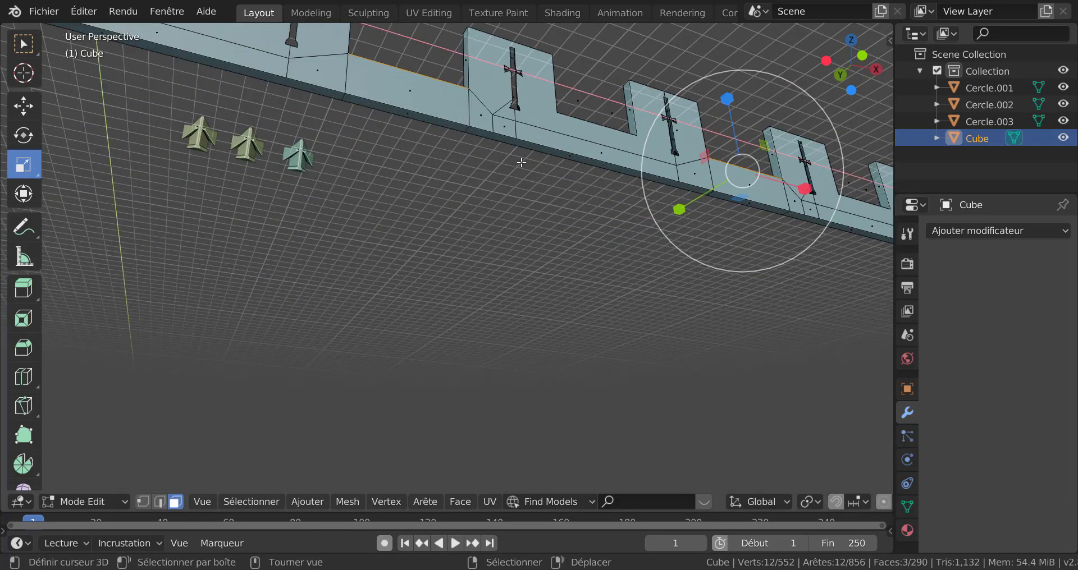
{"action": "right_click", "coordinate": [516, 144], "text": "alt"}
{"action": "right_click", "coordinate": [517, 143]}
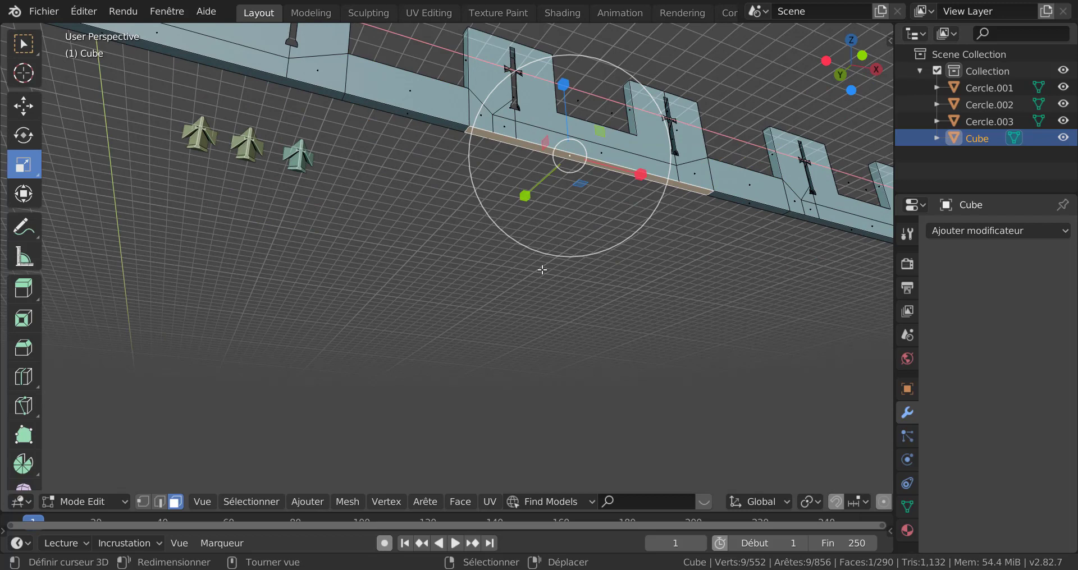
{"action": "left_click", "coordinate": [709, 192], "text": "alt+shift"}
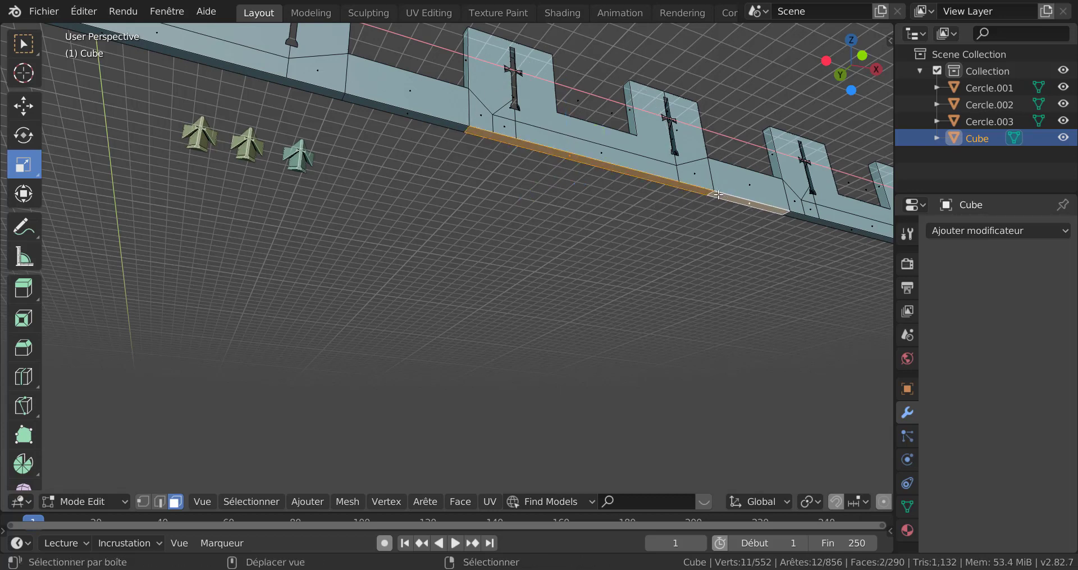
{"action": "left_click", "coordinate": [465, 130], "text": "alt+shift"}
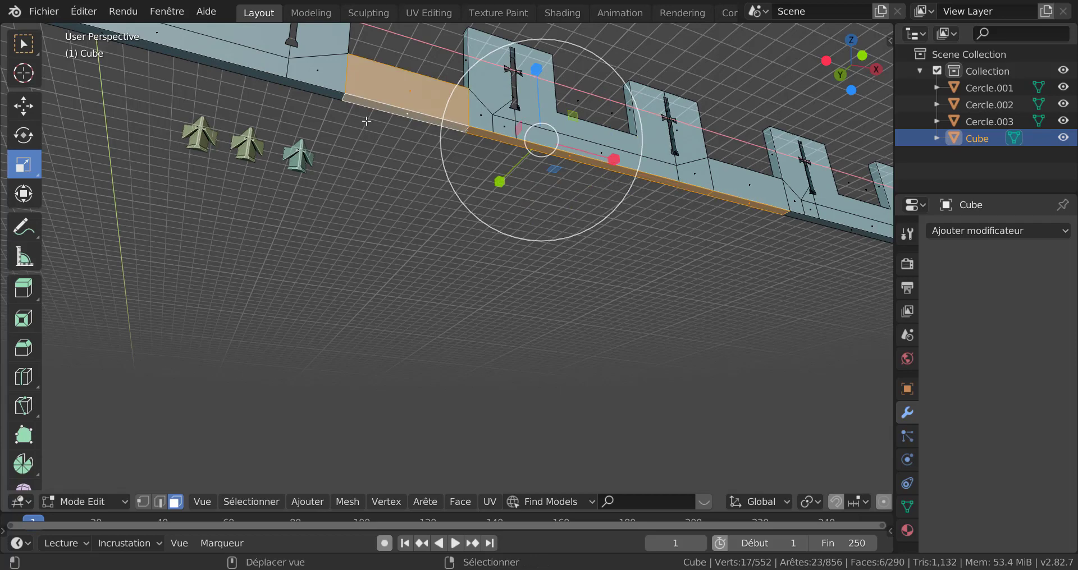
{"action": "right_click_drag", "start_coordinate": [377, 107], "coordinate": [500, 129]}
{"action": "right_click", "coordinate": [508, 135]}
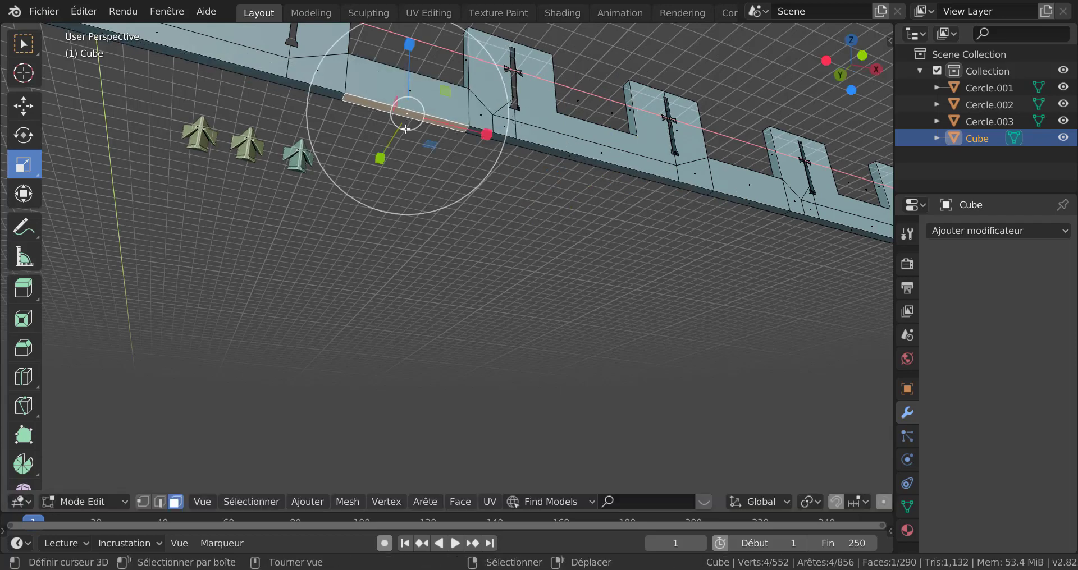
- Examine the full length of the wall in front view and in perspective
{"action": "scroll", "coordinate": [553, 316], "scroll_direction": "down", "scroll_amount": 7}
{"action": "key", "text": "KP_1"}
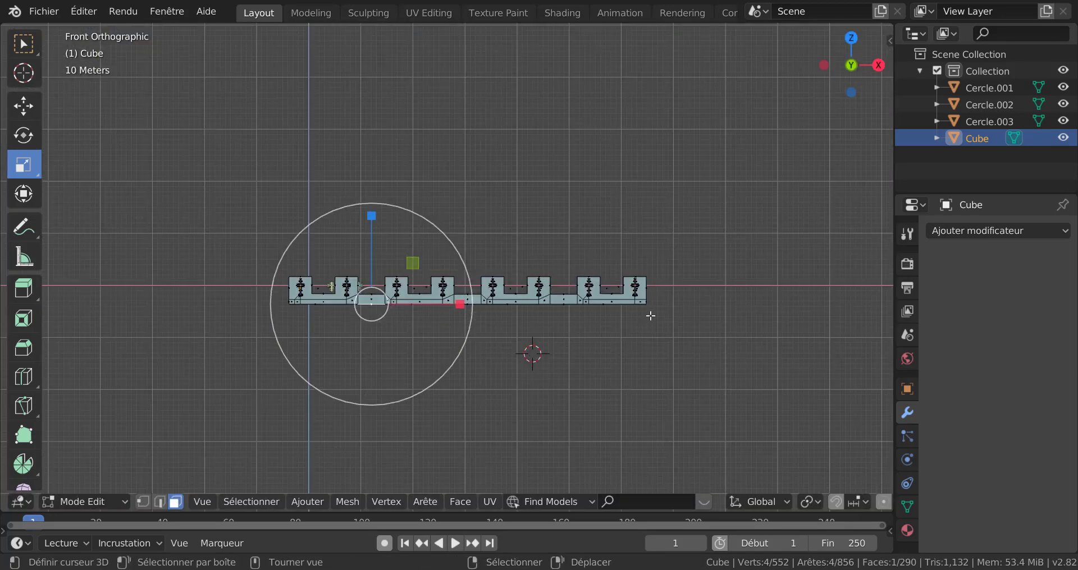
{"action": "scroll", "coordinate": [650, 396], "scroll_direction": "up", "scroll_amount": 2}
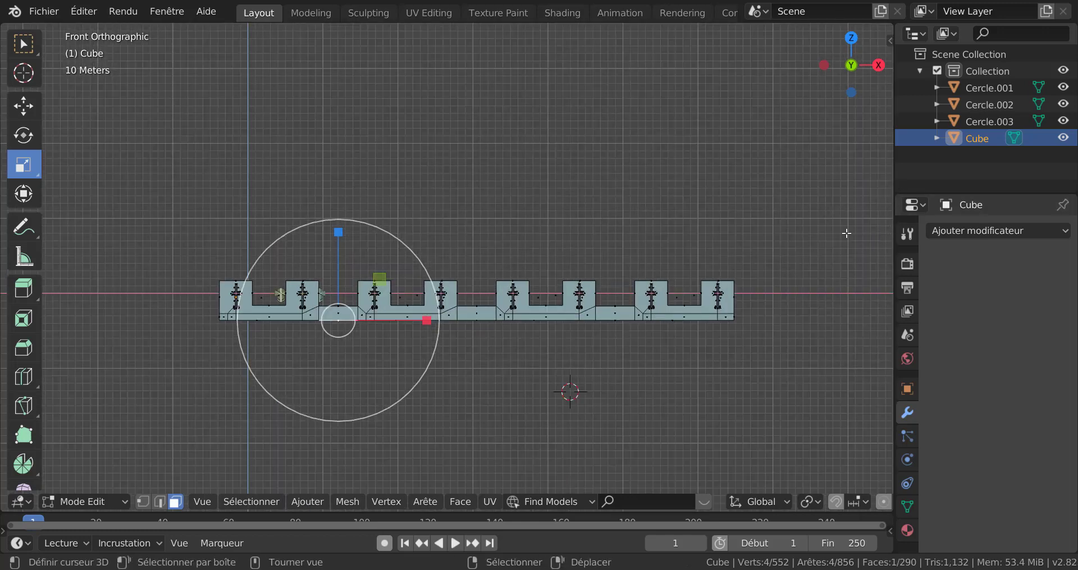
{"action": "middle_click_drag", "start_coordinate": [689, 332], "coordinate": [709, 334]}
{"action": "scroll", "coordinate": [709, 334], "scroll_direction": "up", "scroll_amount": 1}
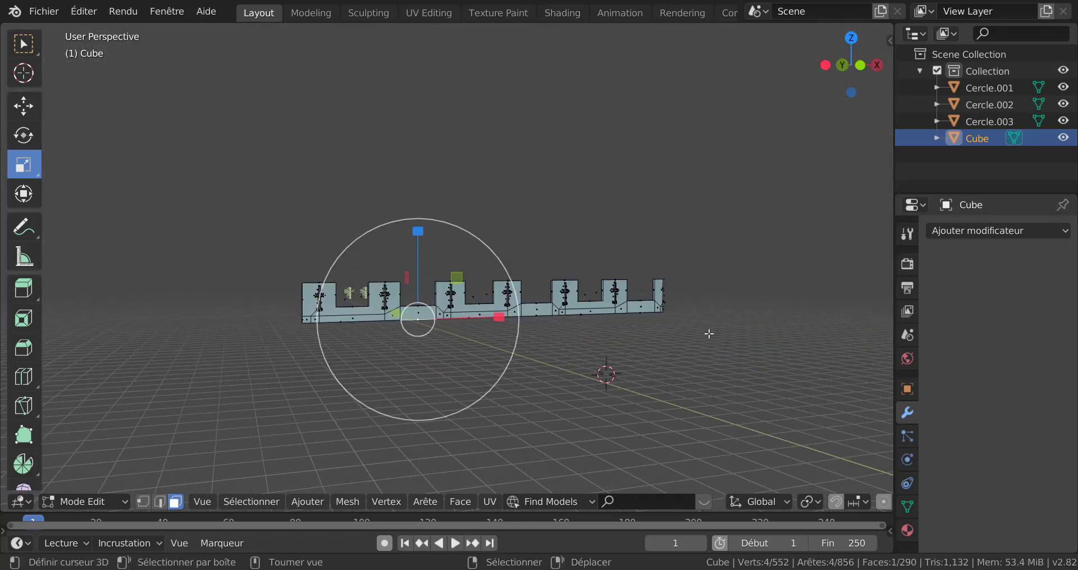
{"action": "scroll", "coordinate": [709, 334], "scroll_direction": "down", "scroll_amount": 1}
{"action": "scroll", "coordinate": [709, 334], "scroll_direction": "up", "scroll_amount": 1}
{"action": "scroll", "coordinate": [758, 257], "scroll_direction": "up", "scroll_amount": 3}
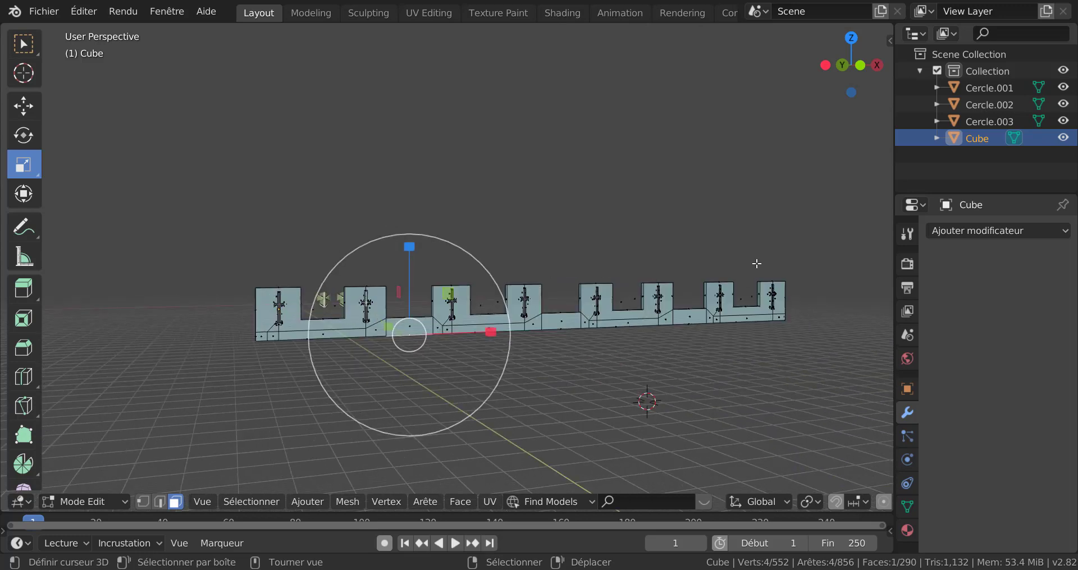
- Select the entire wall mesh and scale it uniformly to 0.282
{"action": "key", "text": "a"}
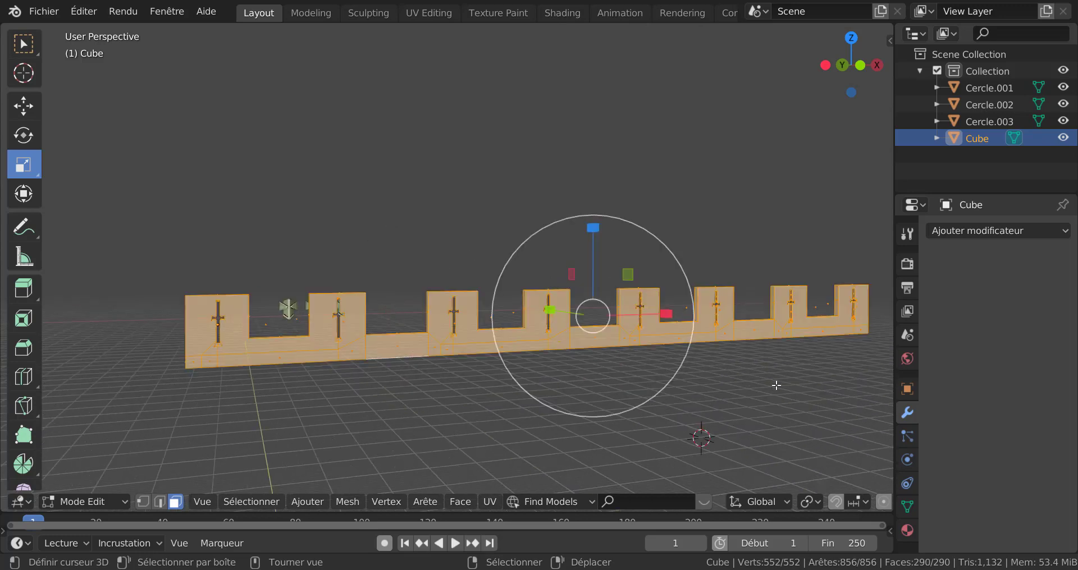
{"action": "key", "text": "s"}
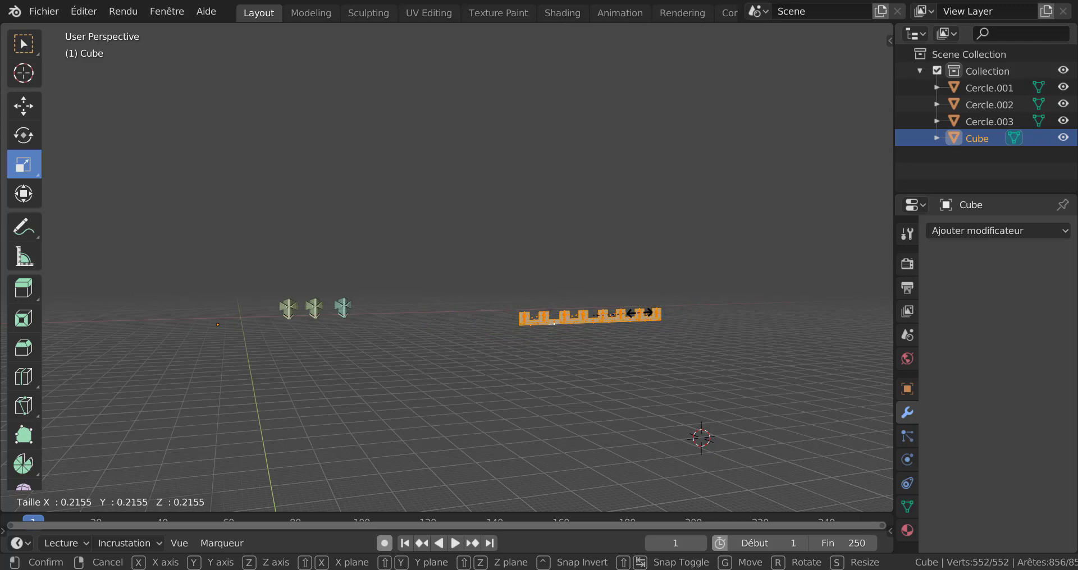
{"action": "left_click", "coordinate": [651, 325]}
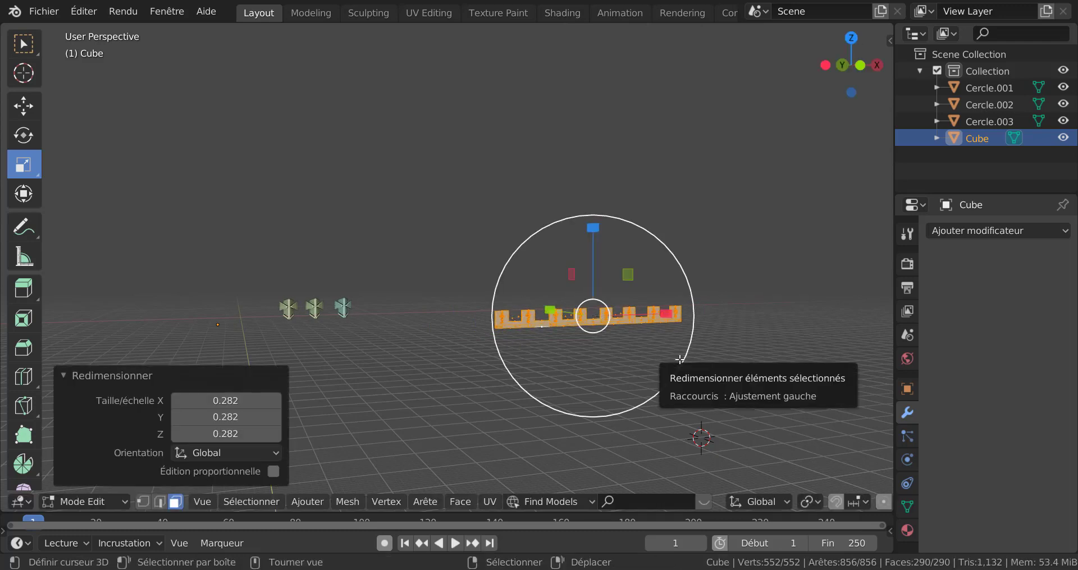
- Move the scaled wall mesh -290 m along the global X axis
{"action": "key", "text": "g"}
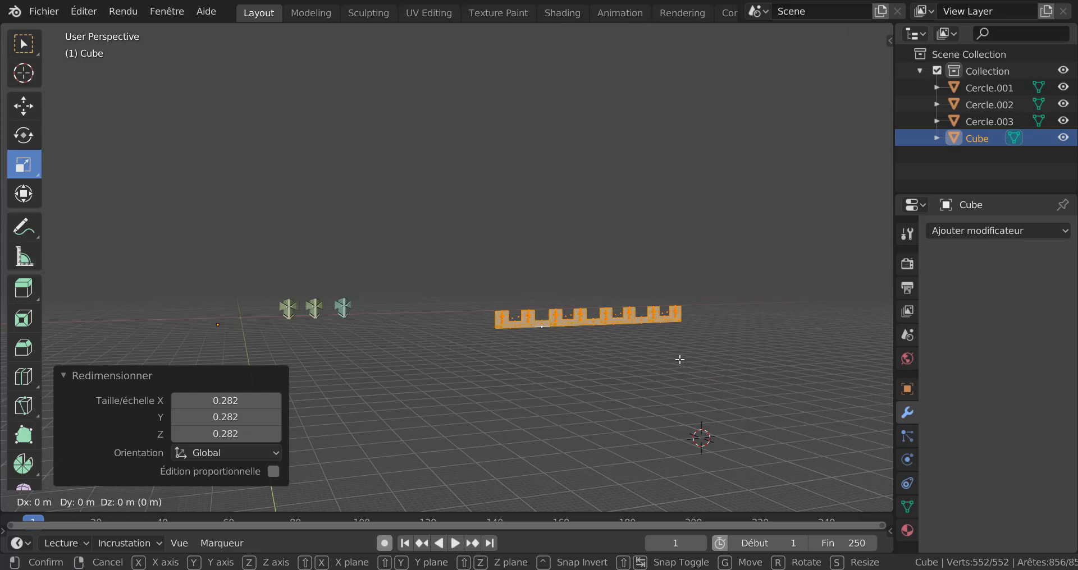
{"action": "key", "text": "x"}
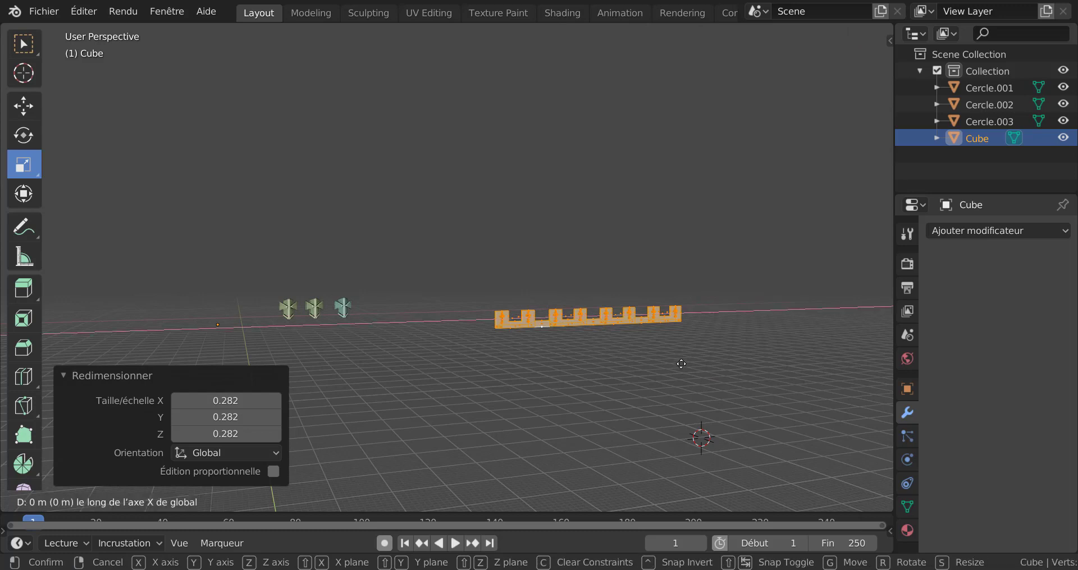
{"action": "key", "text": "z"}
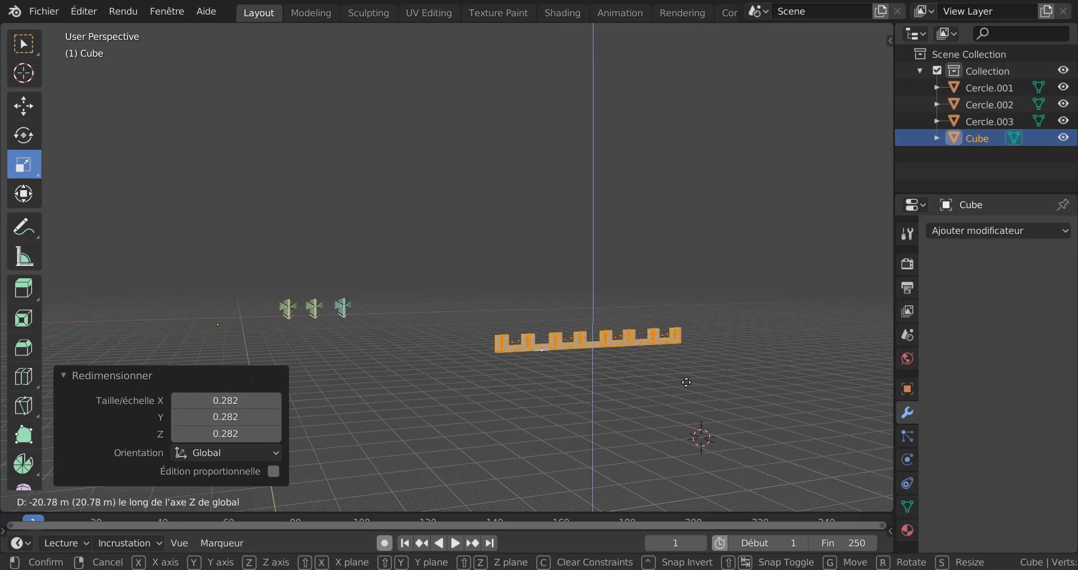
{"action": "key", "text": "x"}
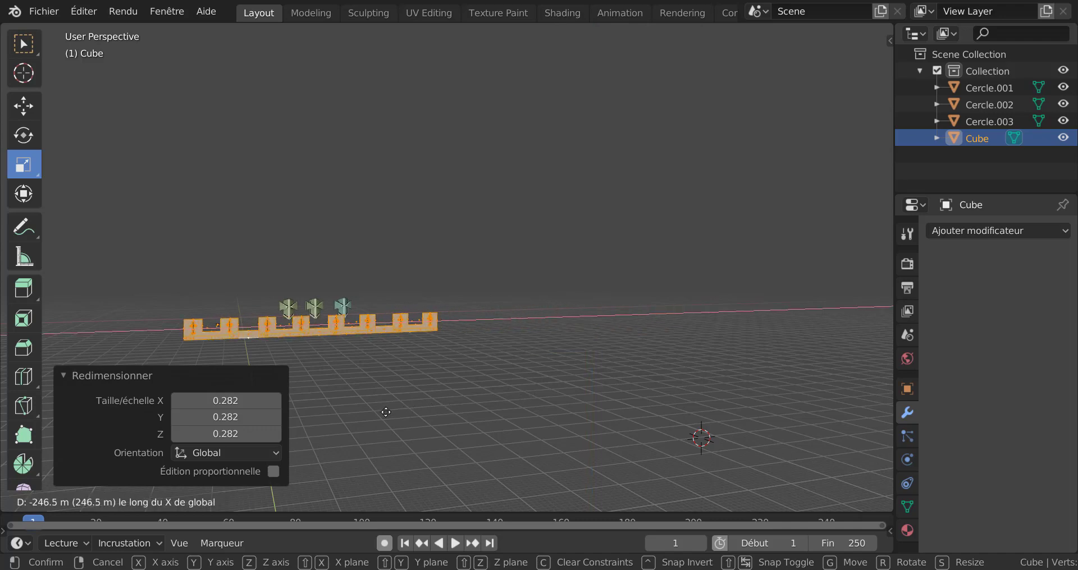
{"action": "left_click", "coordinate": [347, 420]}
{"action": "key", "text": "KP_Decimal"}
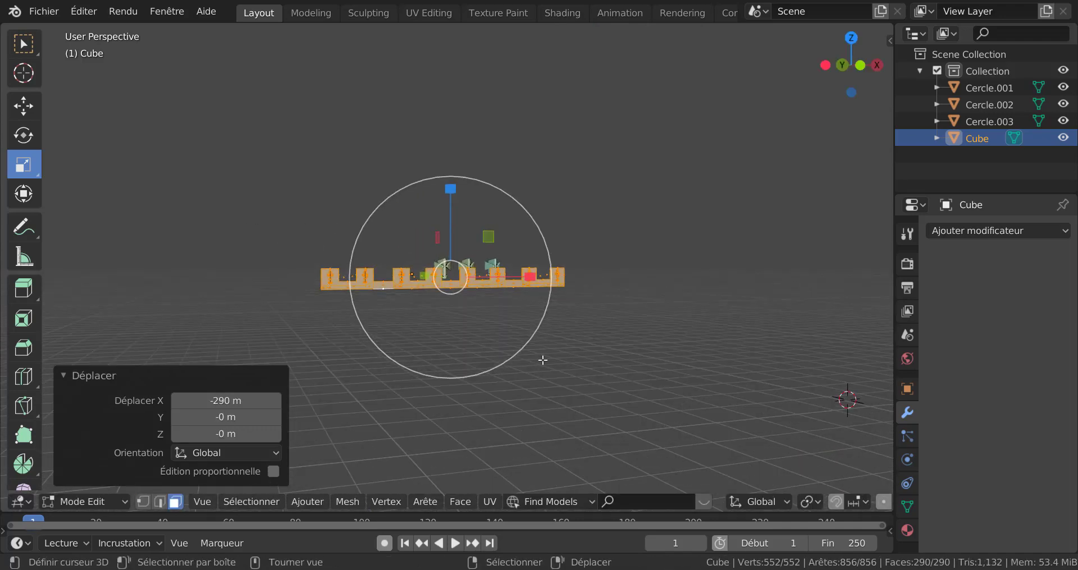
- Leave Edit Mode and isolate the wall object in local view
{"action": "mouse_move", "coordinate": [543, 361]}
{"action": "middle_mouse_down"}
{"action": "mouse_move", "coordinate": [515, 366]}
{"action": "mouse_move", "coordinate": [552, 358]}
{"action": "middle_mouse_up"}
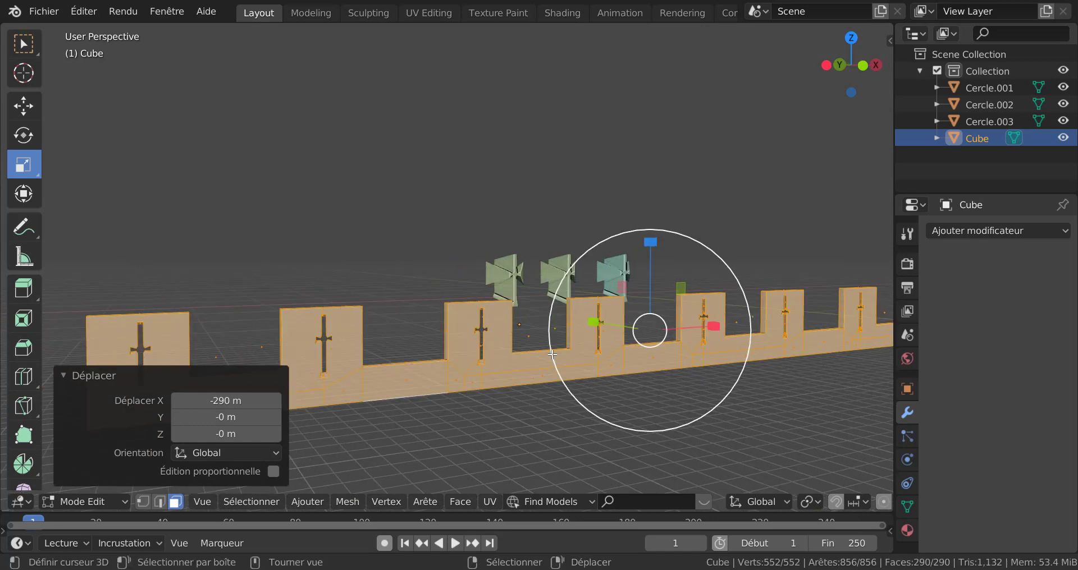
{"action": "right_click", "coordinate": [552, 359]}
{"action": "key", "text": "Tab"}
{"action": "scroll", "coordinate": [545, 393], "scroll_direction": "up", "scroll_amount": 5}
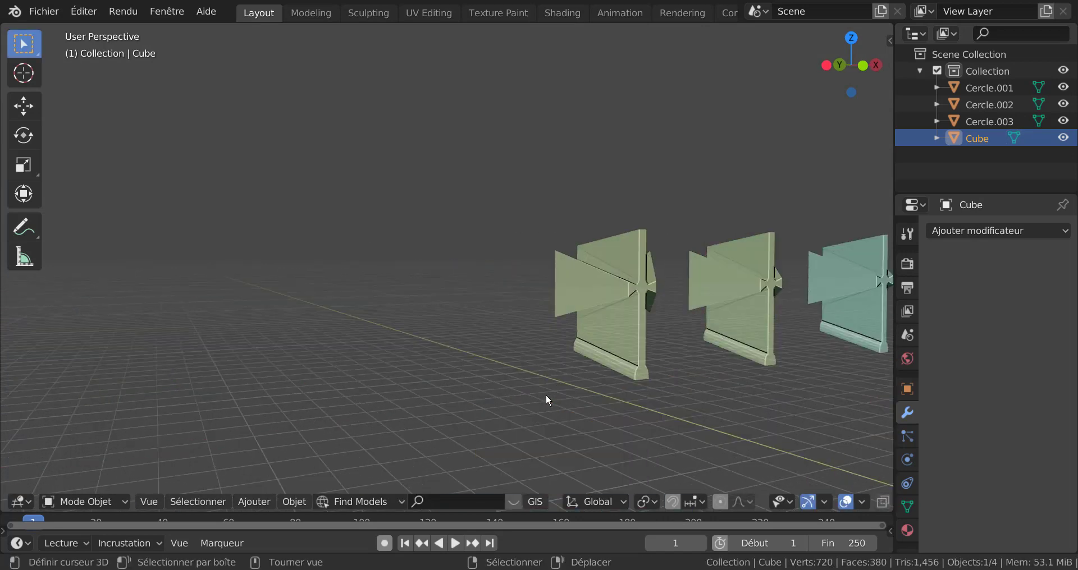
{"action": "scroll", "coordinate": [546, 393], "scroll_direction": "down", "scroll_amount": 2}
{"action": "scroll", "coordinate": [548, 388], "scroll_direction": "down", "scroll_amount": 3}
{"action": "middle_click_drag", "start_coordinate": [545, 375], "coordinate": [544, 361]}
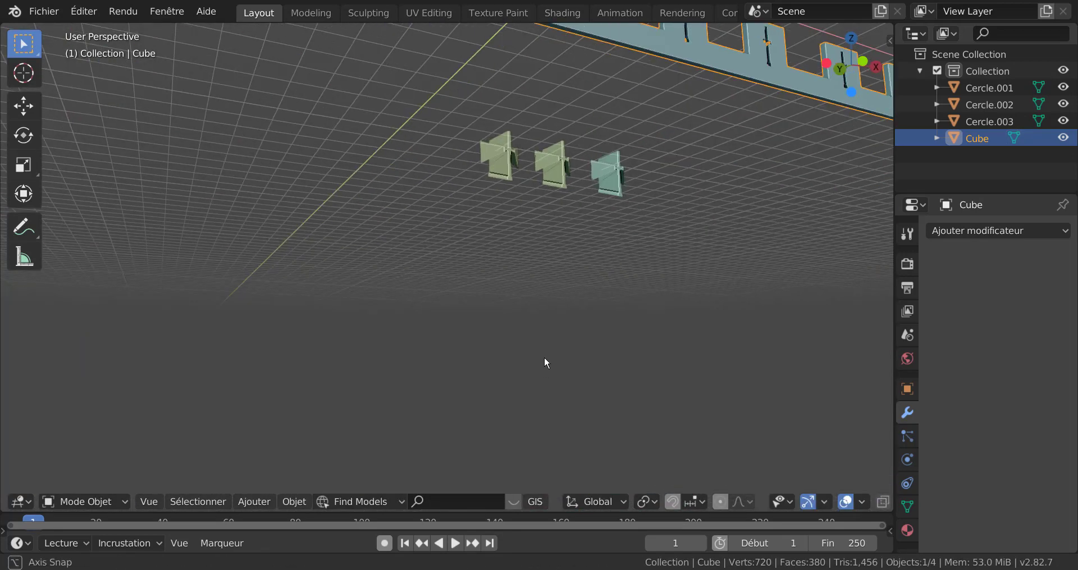
{"action": "middle_click_drag", "start_coordinate": [621, 284], "coordinate": [608, 333]}
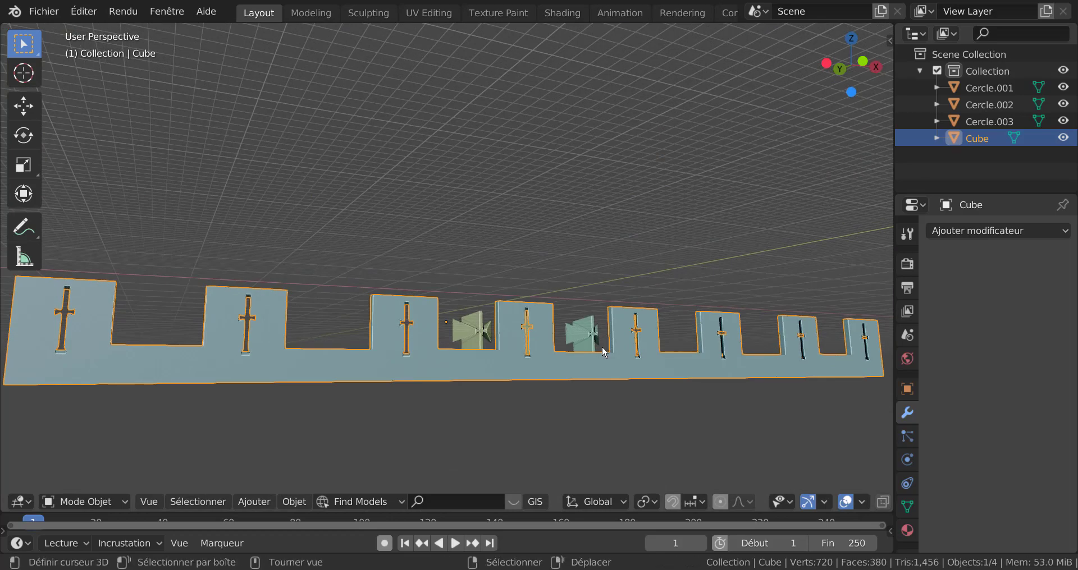
{"action": "key", "text": "KP_Divide"}
- In Edit Mode, select all the underside faces along the full length of the wall base
{"action": "middle_click_drag", "start_coordinate": [580, 352], "coordinate": [579, 277]}
{"action": "scroll", "coordinate": [507, 288], "scroll_direction": "up", "scroll_amount": 7}
{"action": "key", "text": "Tab"}
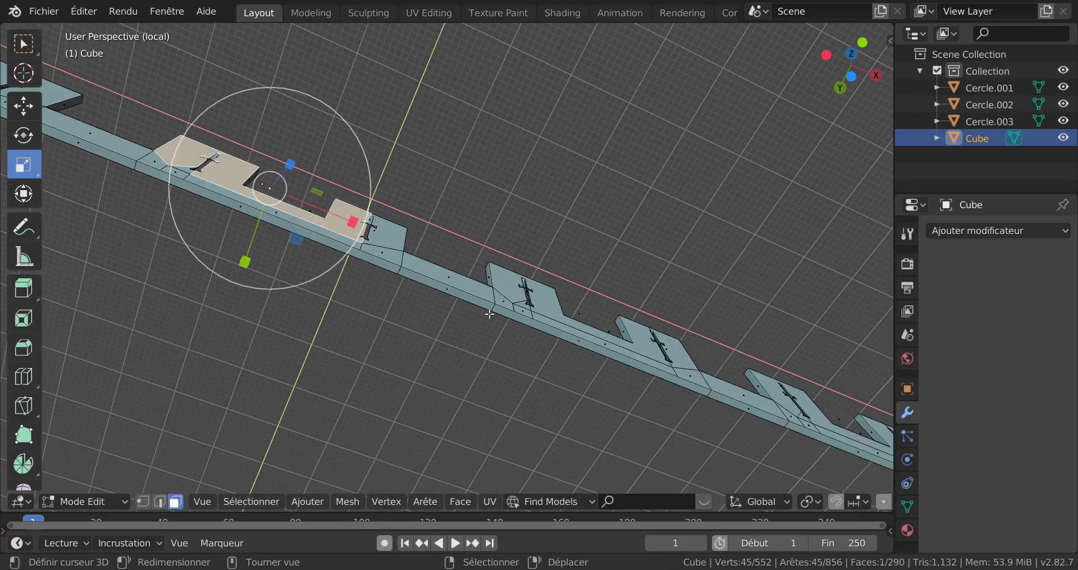
{"action": "left_click", "coordinate": [490, 306]}
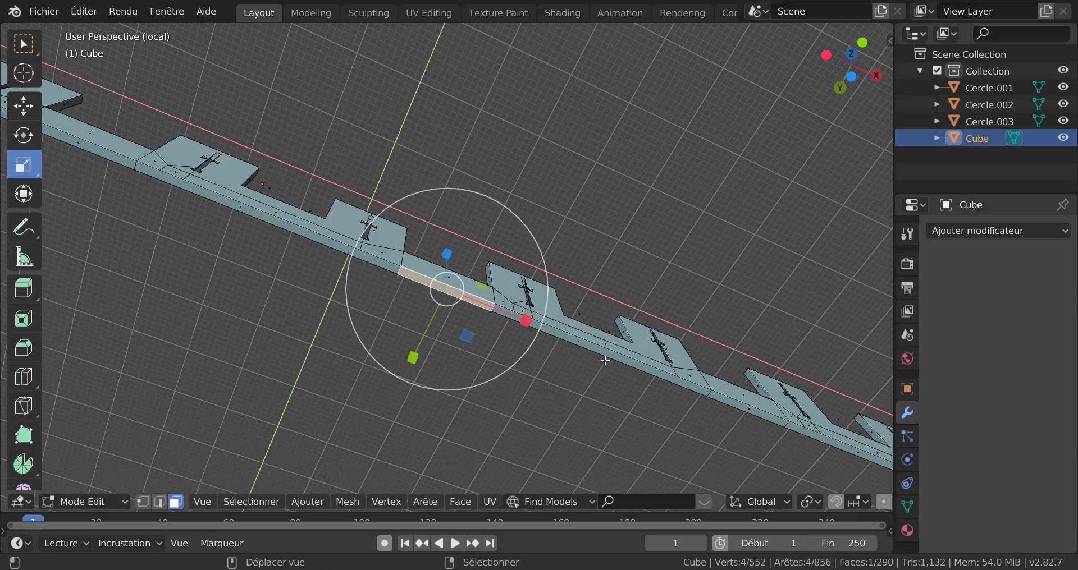
{"action": "left_click", "coordinate": [564, 337], "text": "shift"}
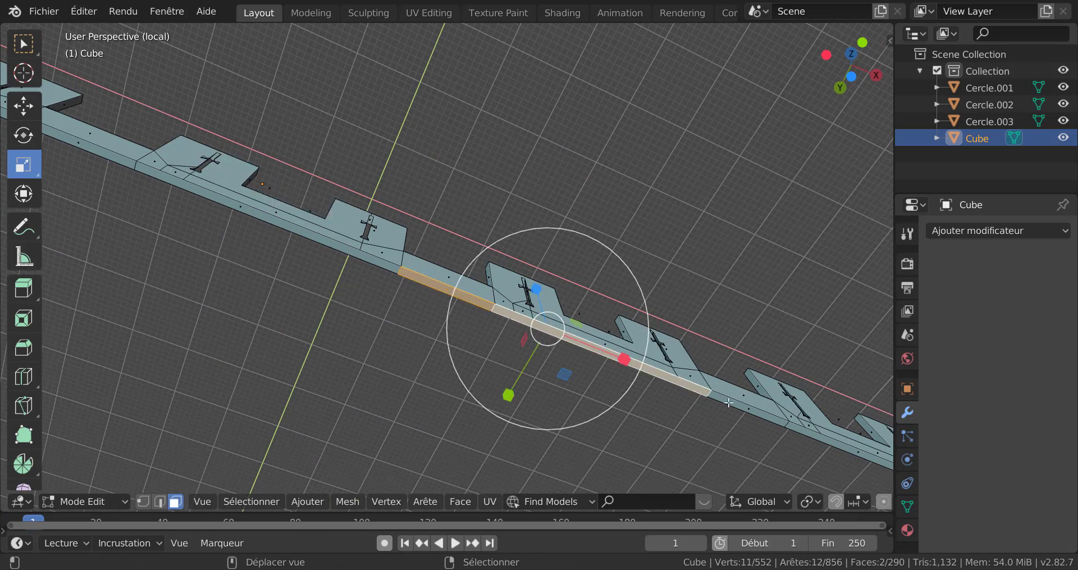
{"action": "left_click", "coordinate": [757, 413], "text": "shift"}
{"action": "left_click", "coordinate": [825, 443], "text": "shift"}
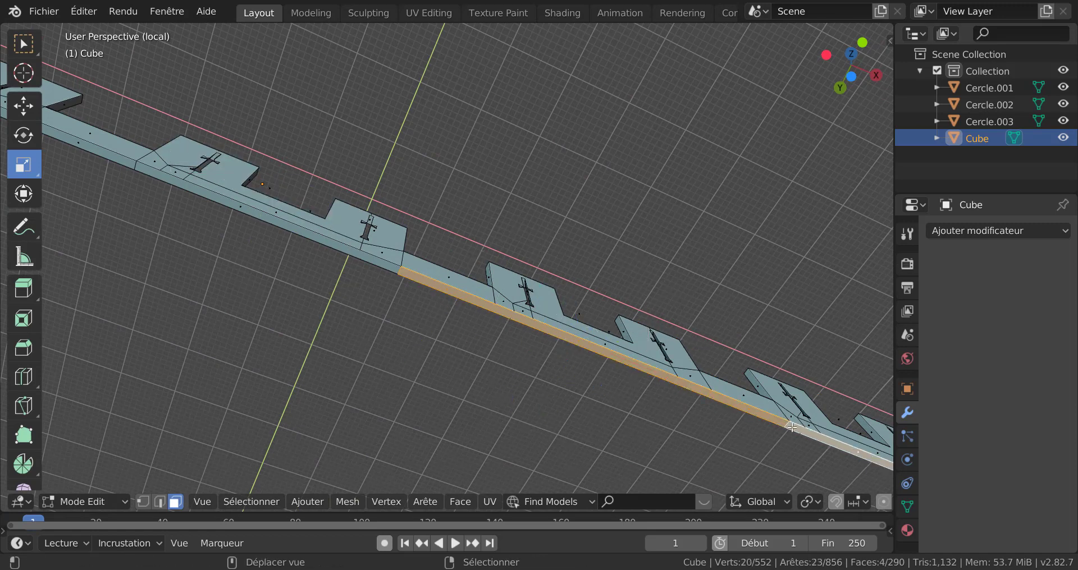
{"action": "left_click", "coordinate": [362, 257], "text": "shift"}
{"action": "middle_click_drag", "start_coordinate": [301, 268], "coordinate": [490, 372]}
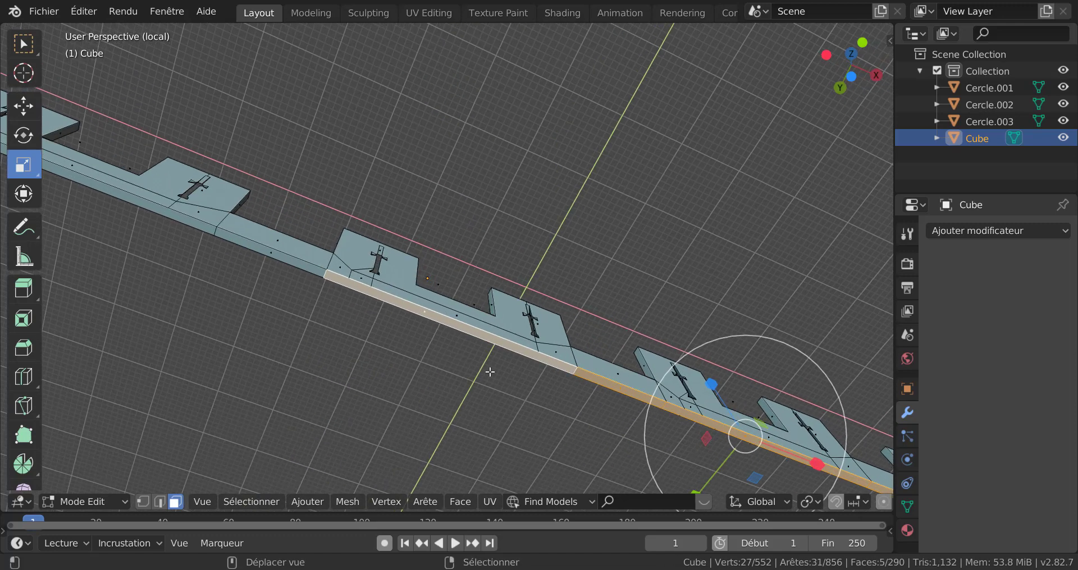
{"action": "left_click", "coordinate": [287, 256], "text": "shift"}
{"action": "left_click", "coordinate": [199, 226], "text": "shift"}
{"action": "scroll", "coordinate": [343, 276], "scroll_direction": "down", "scroll_amount": 3}
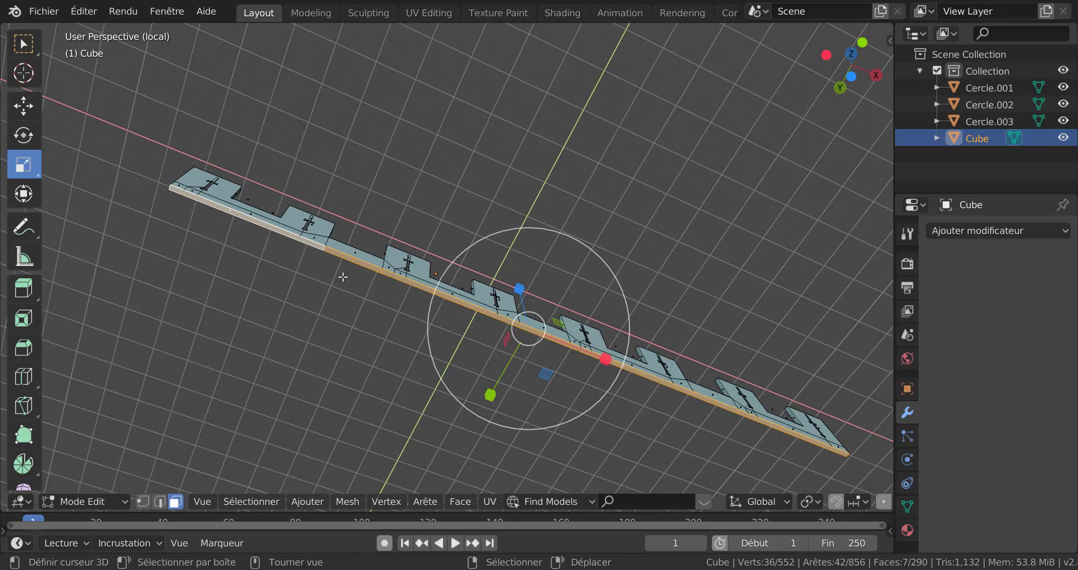
{"action": "middle_click_drag", "start_coordinate": [699, 361], "coordinate": [649, 281], "text": "shift"}
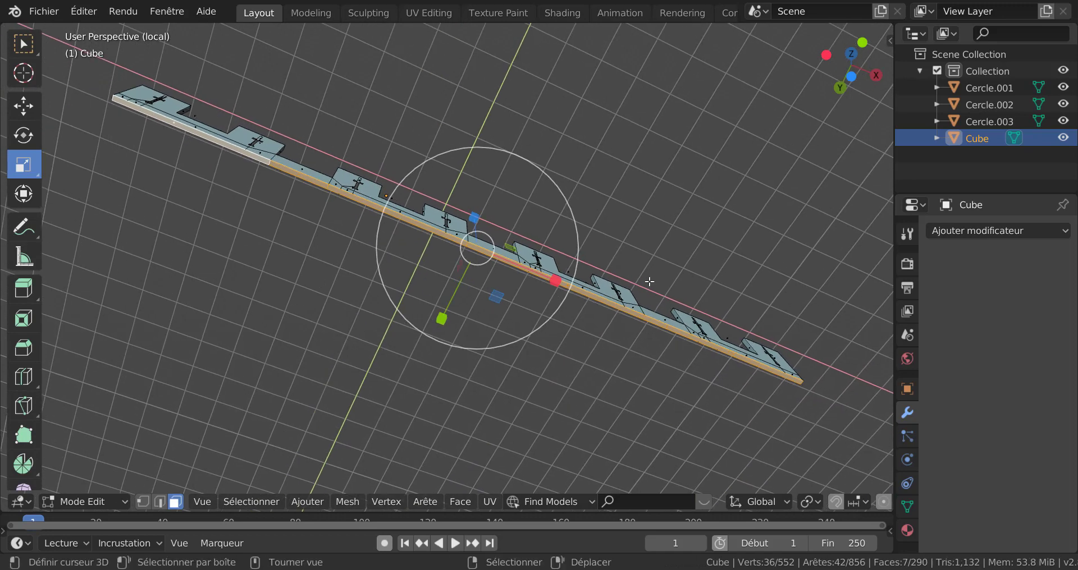
- In front view, extrude the selected underside faces about 25 m downward, and return to Object Mode
{"action": "key", "text": "KP_1"}
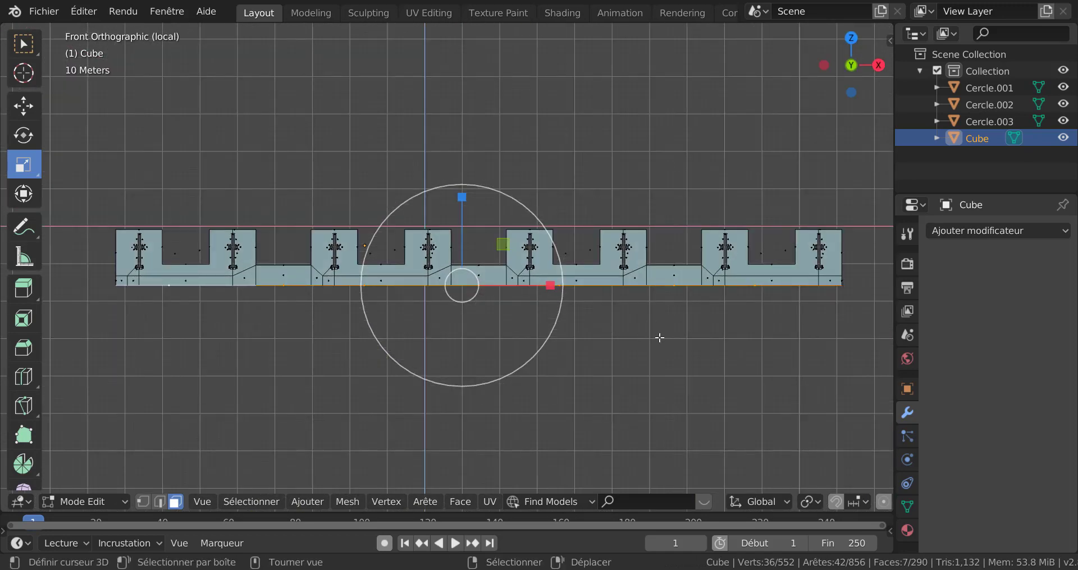
{"action": "key", "text": "e"}
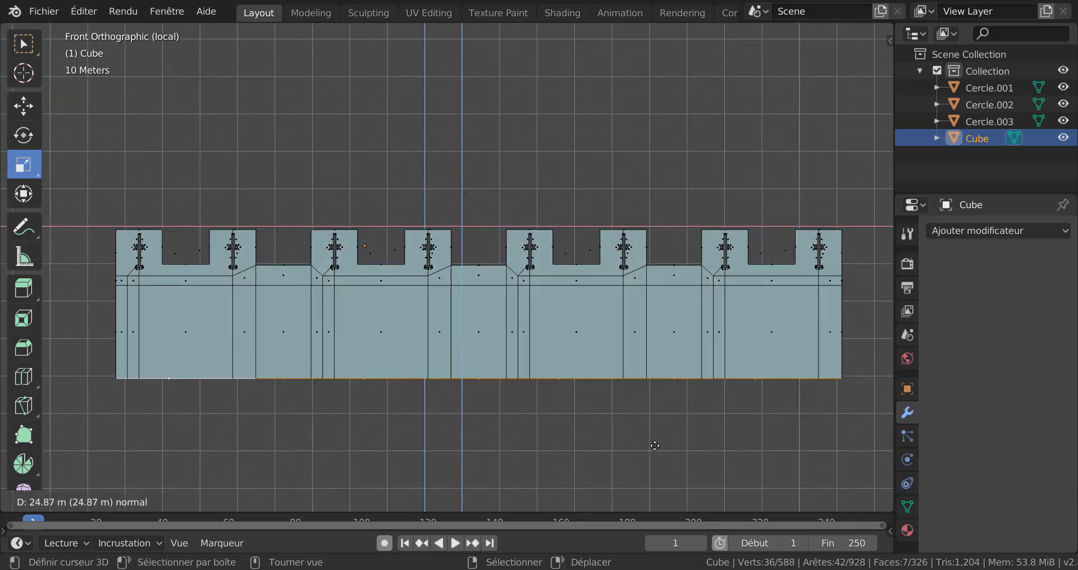
{"action": "left_click", "coordinate": [655, 454]}
{"action": "key", "text": "Tab"}
{"action": "middle_click_drag", "start_coordinate": [605, 381], "coordinate": [671, 393]}
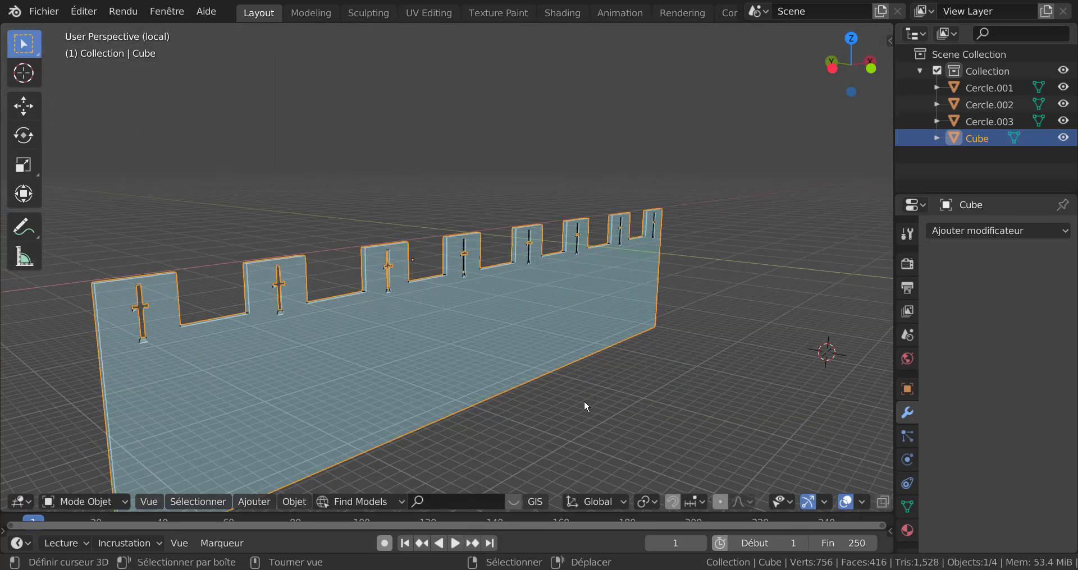
{"action": "middle_click_drag", "start_coordinate": [567, 349], "coordinate": [440, 358]}
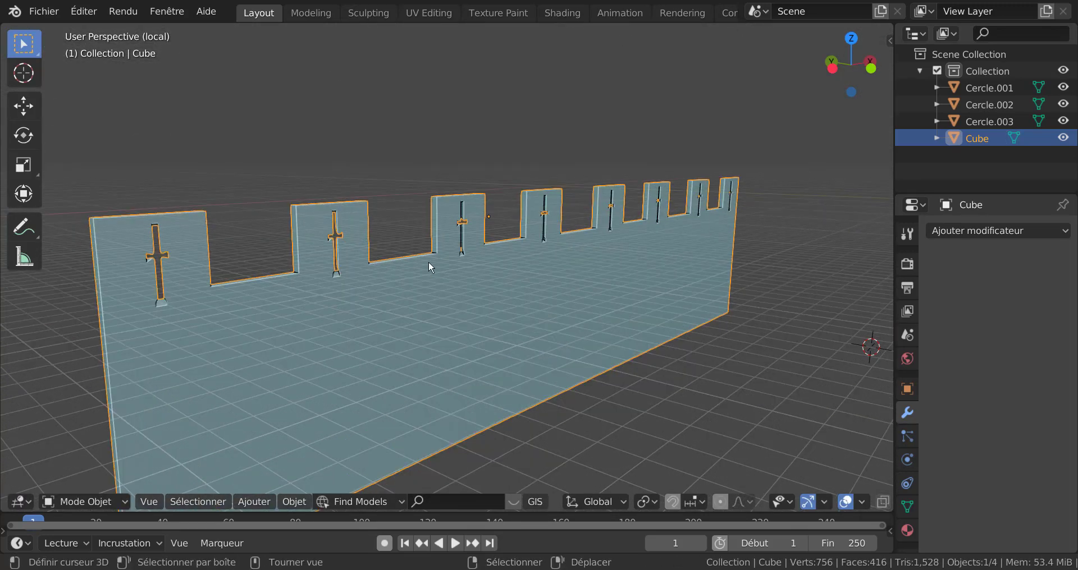
{"action": "mouse_move", "coordinate": [430, 290]}
{"action": "middle_mouse_down"}
{"action": "mouse_move", "coordinate": [442, 310]}
{"action": "mouse_move", "coordinate": [417, 296]}
{"action": "middle_mouse_up"}
- In Edit Mode, select the top faces of all eight battlements one by one
{"action": "key", "text": "Tab"}
{"action": "left_click", "coordinate": [345, 258]}
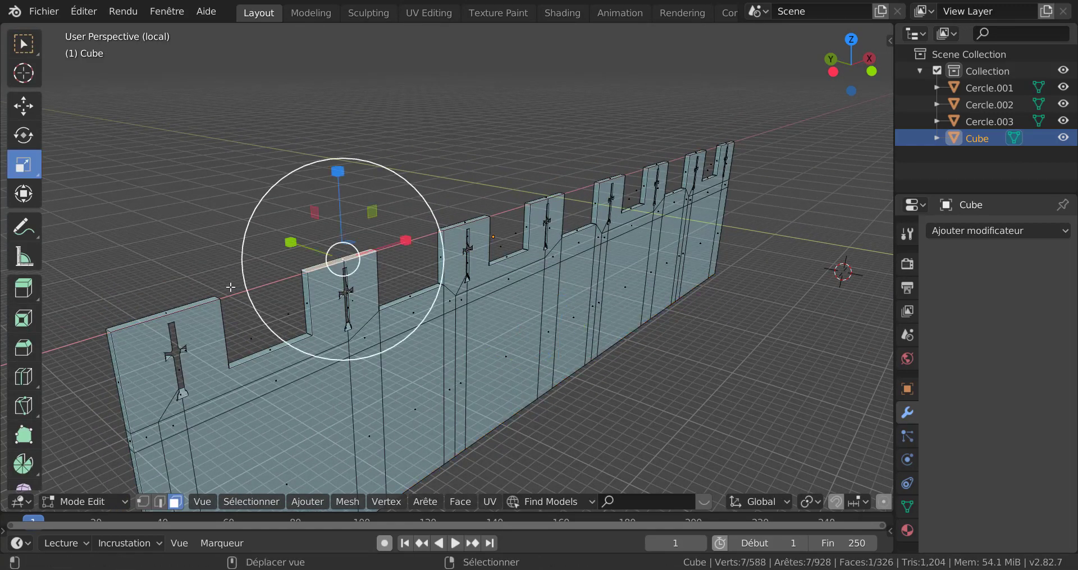
{"action": "left_click", "coordinate": [200, 303], "text": "shift"}
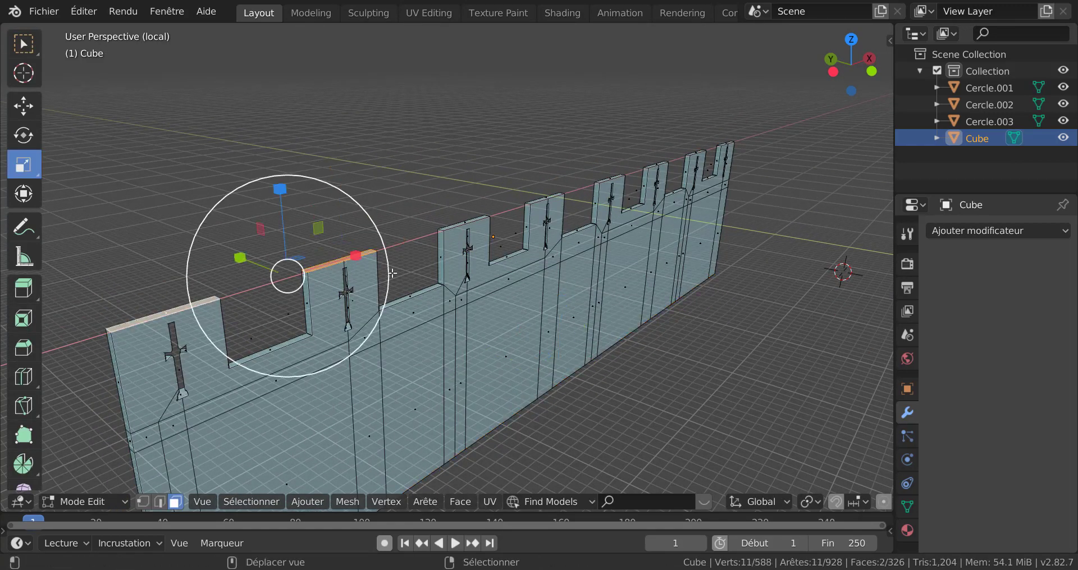
{"action": "left_click", "coordinate": [479, 217], "text": "shift"}
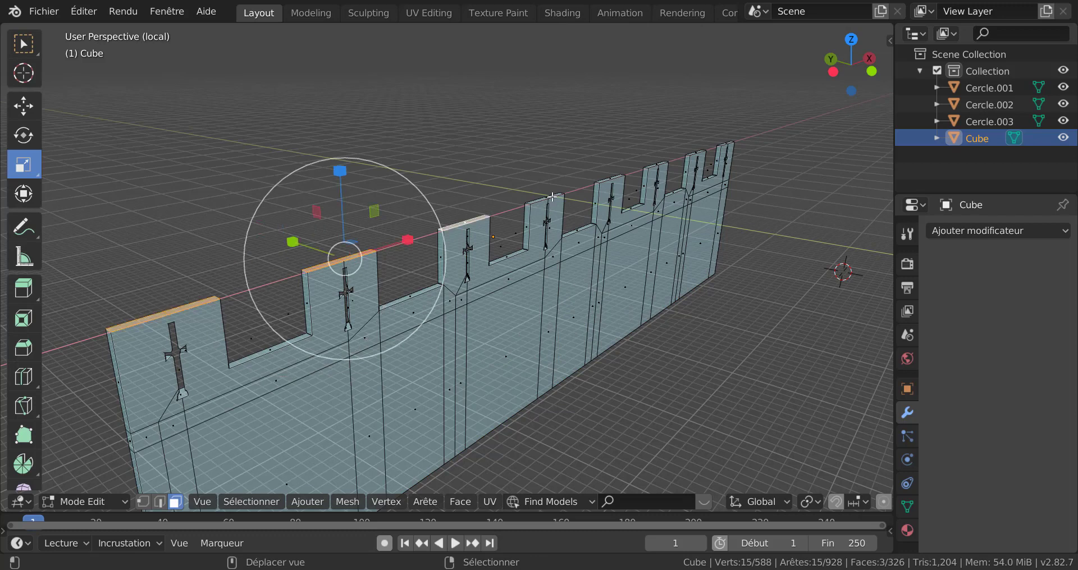
{"action": "right_click", "coordinate": [552, 197], "text": "shift"}
{"action": "middle_click_drag", "start_coordinate": [634, 194], "coordinate": [526, 275], "text": "shift"}
{"action": "scroll", "coordinate": [526, 275], "scroll_direction": "up", "scroll_amount": 3}
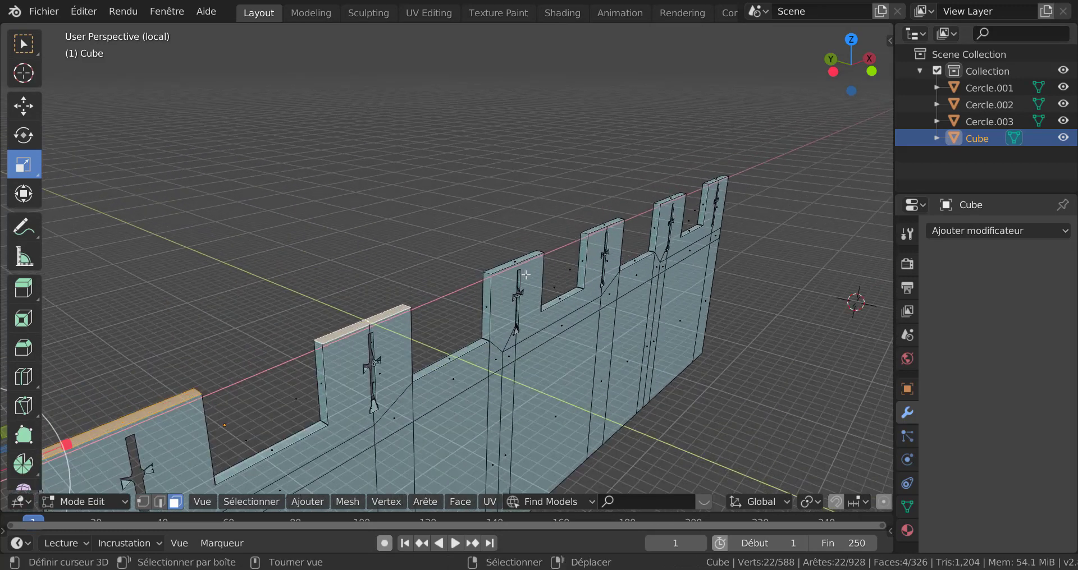
{"action": "right_click", "coordinate": [529, 259], "text": "shift"}
{"action": "right_click", "coordinate": [597, 226], "text": "shift"}
{"action": "right_click", "coordinate": [669, 197], "text": "shift"}
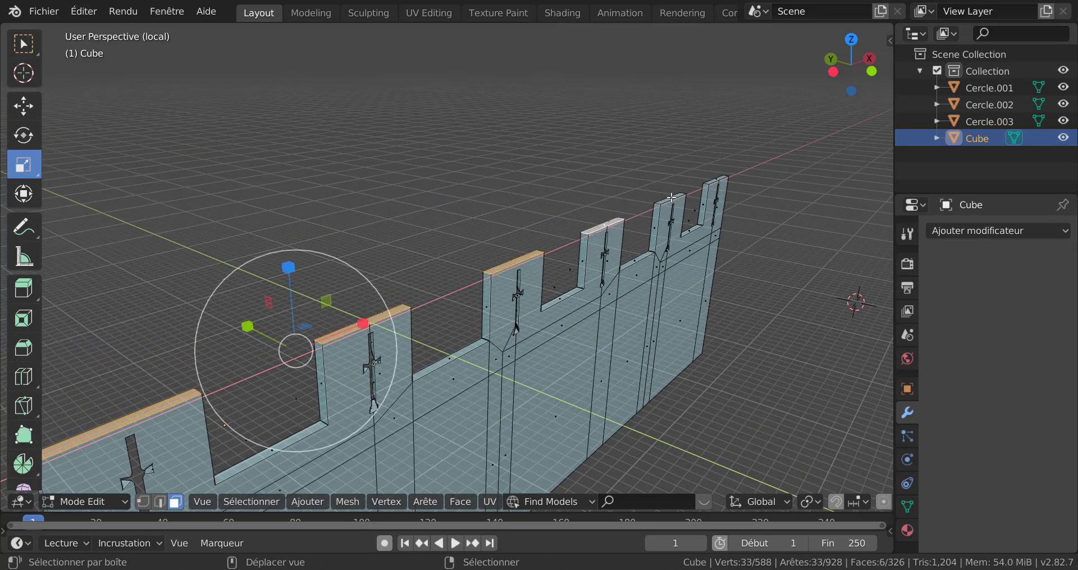
{"action": "right_click", "coordinate": [717, 179], "text": "shift"}
{"action": "scroll", "coordinate": [686, 309], "scroll_direction": "down", "scroll_amount": 2}
{"action": "middle_click_drag", "start_coordinate": [684, 313], "coordinate": [741, 228], "text": "shift"}
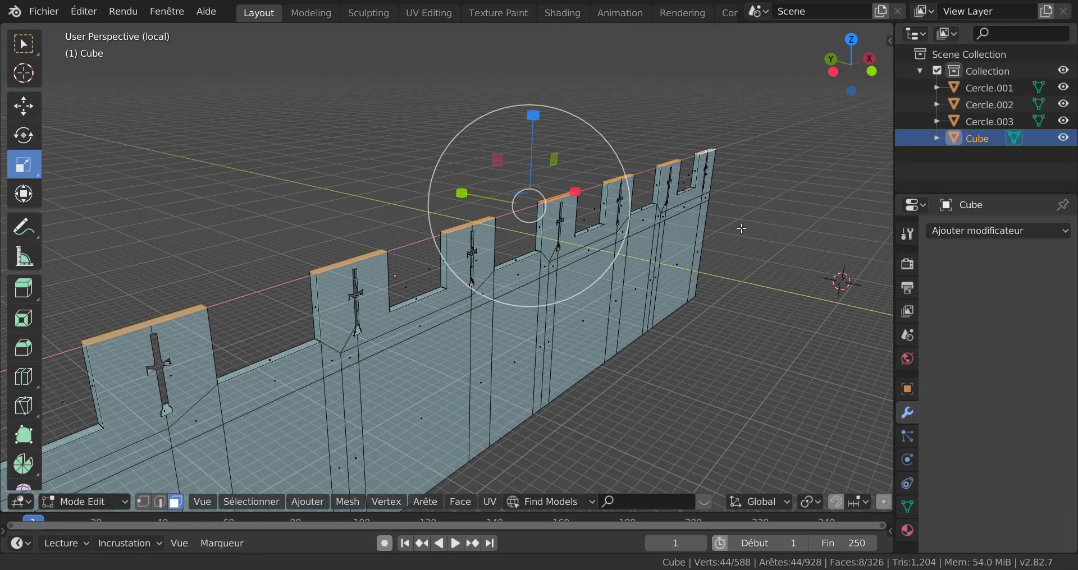
{"action": "scroll", "coordinate": [747, 236], "scroll_direction": "down", "scroll_amount": 2}
{"action": "scroll", "coordinate": [747, 236], "scroll_direction": "down", "scroll_amount": 1}
{"action": "middle_click_drag", "start_coordinate": [377, 324], "coordinate": [498, 325], "text": "shift"}
{"action": "scroll", "coordinate": [498, 325], "scroll_direction": "up", "scroll_amount": 3}
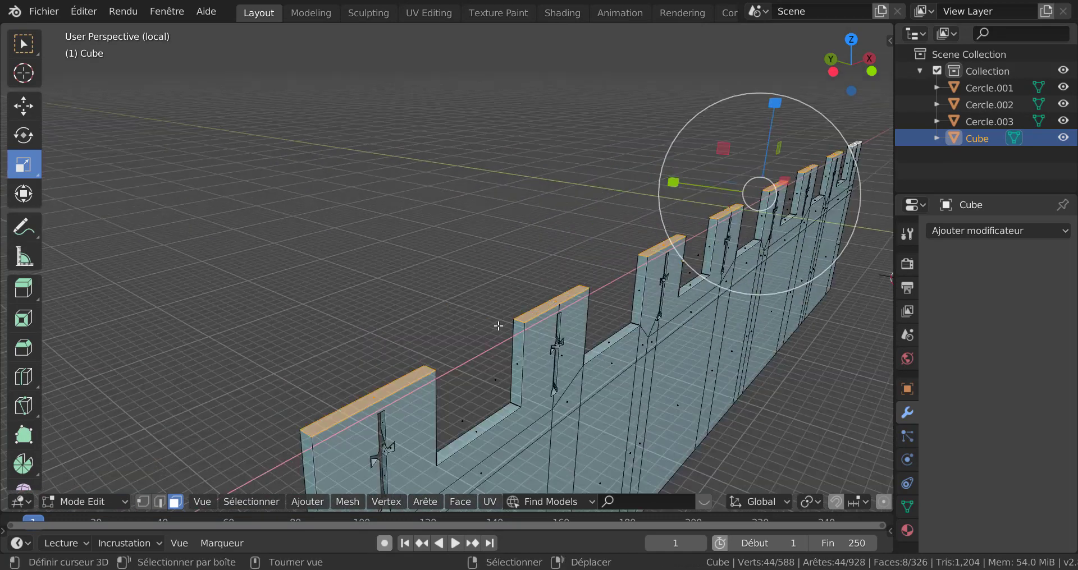
- Clear the selection, pick one battlement's top face and extend the selection to all coplanar faces with Select Similar
{"action": "key", "text": "alt+a"}
{"action": "right_click", "coordinate": [559, 296]}
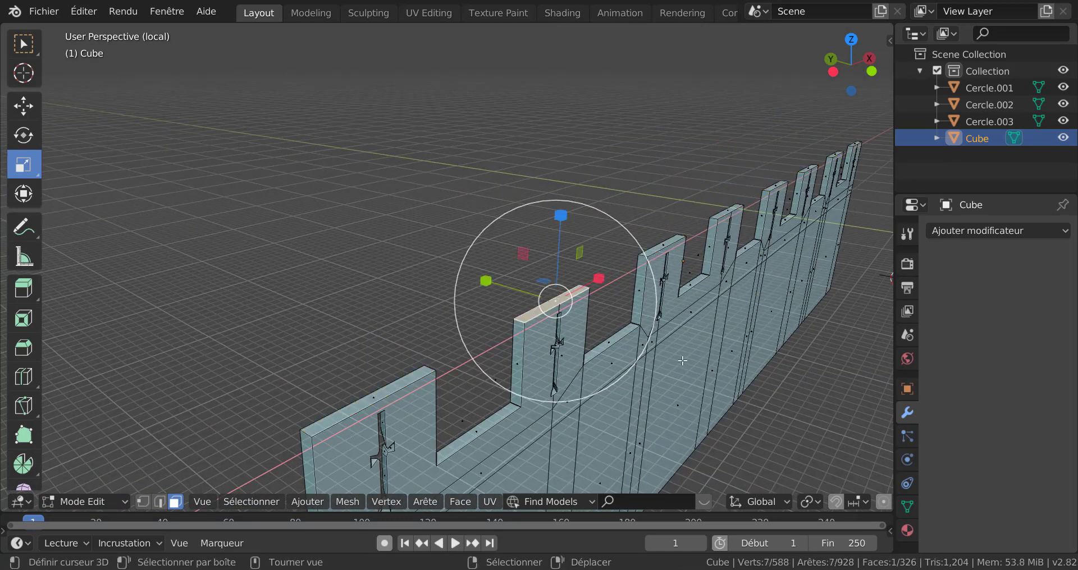
{"action": "middle_click_drag", "start_coordinate": [653, 345], "coordinate": [650, 339]}
{"action": "middle_click_drag", "start_coordinate": [665, 377], "coordinate": [595, 329], "text": "shift"}
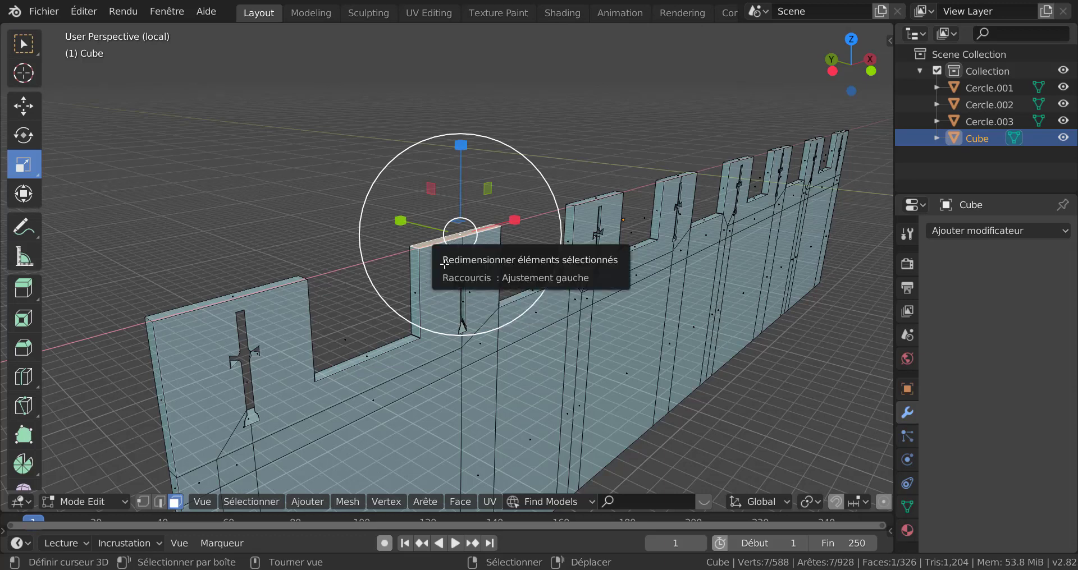
{"action": "key", "text": "q"}
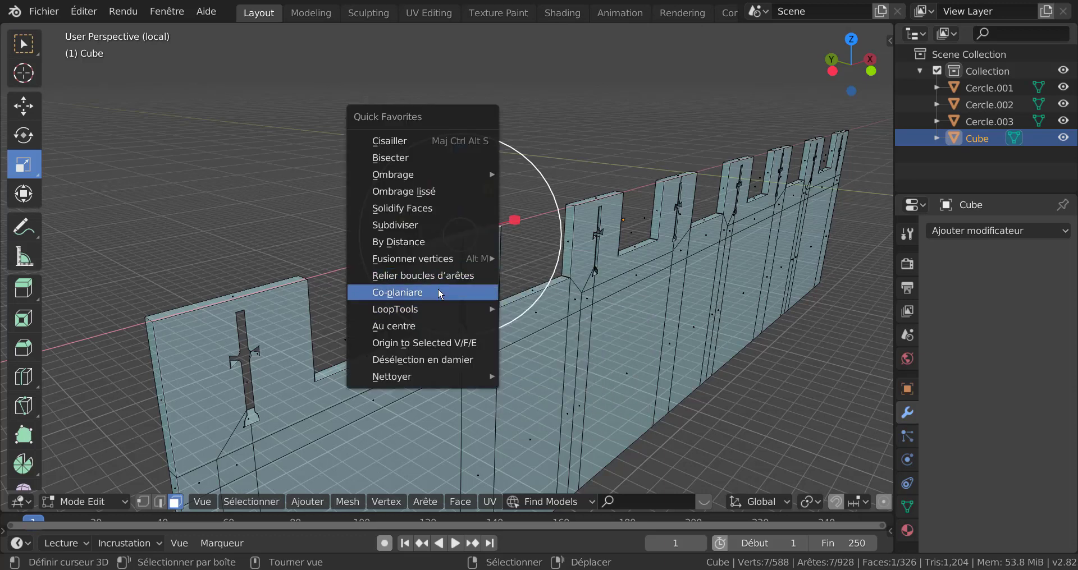
{"action": "left_click", "coordinate": [440, 294]}
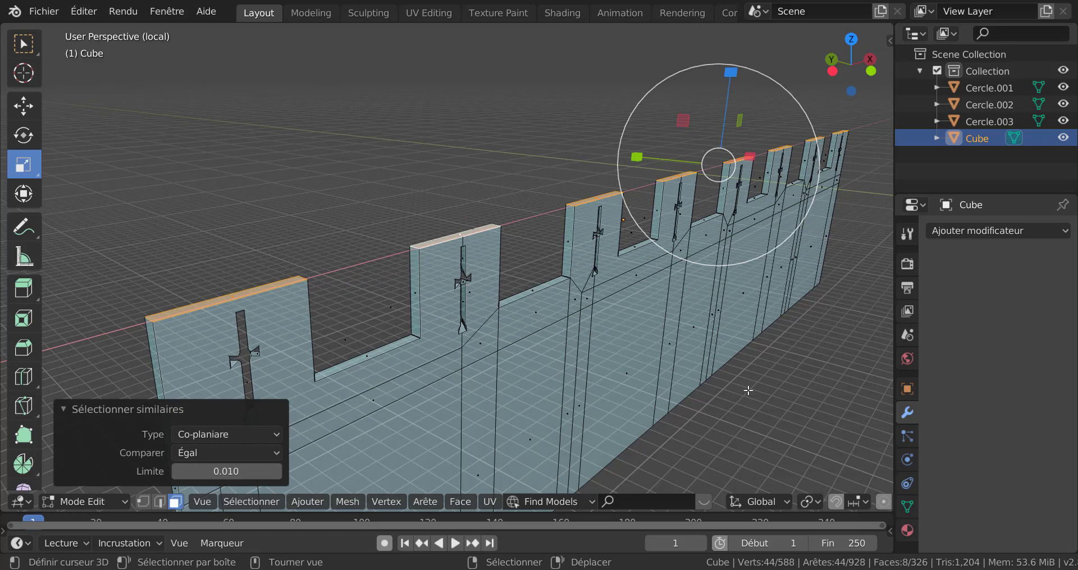
{"action": "middle_click_drag", "start_coordinate": [440, 224], "coordinate": [695, 343]}
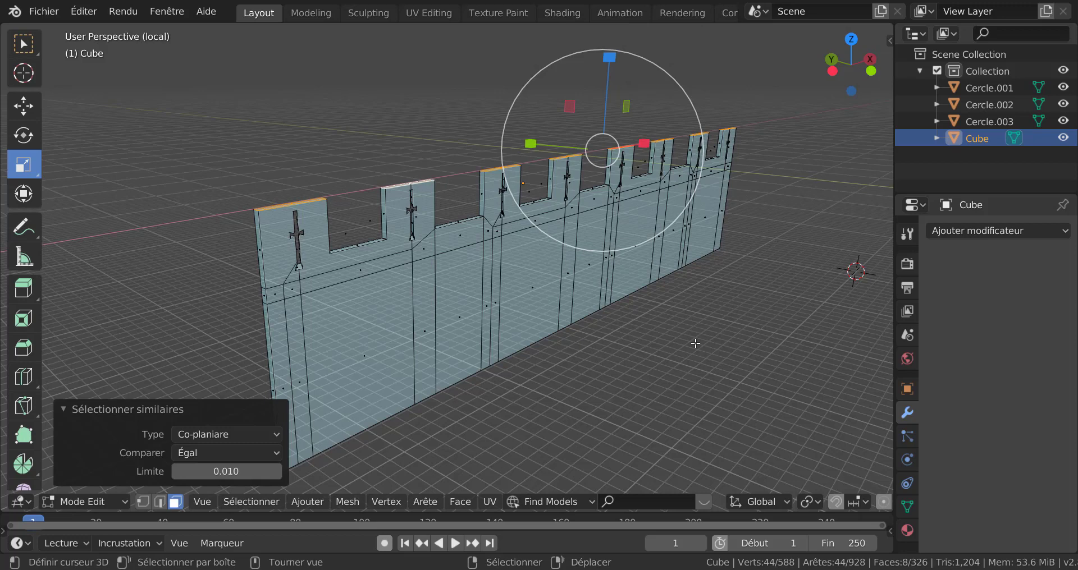
- Extrude the eight battlement top faces upward by about 0.795 m and grow the selection to include the new side faces
{"action": "middle_click_drag", "start_coordinate": [694, 342], "coordinate": [686, 341]}
{"action": "key", "text": "e"}
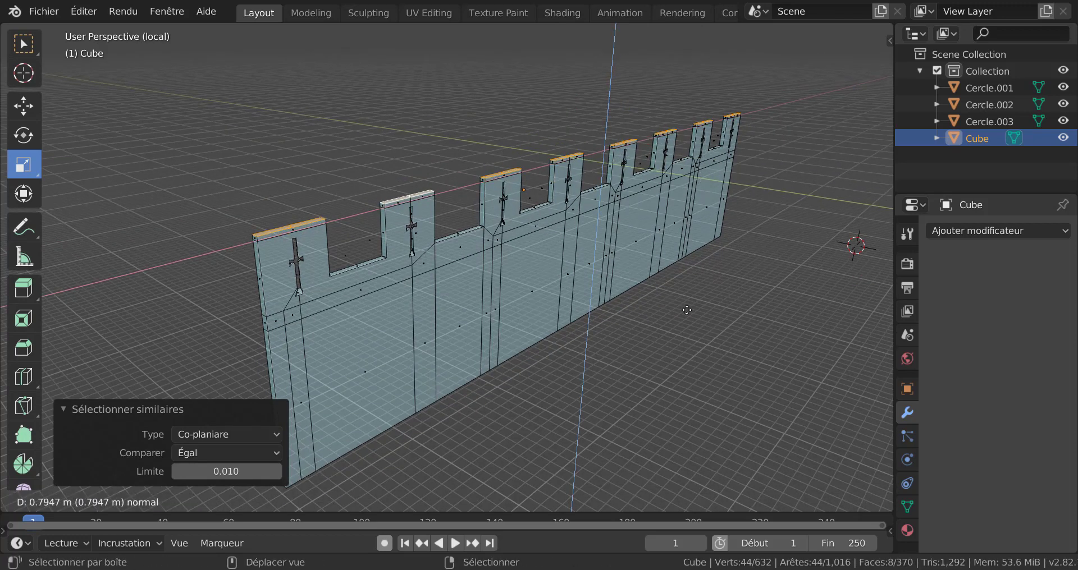
{"action": "left_click", "coordinate": [725, 323]}
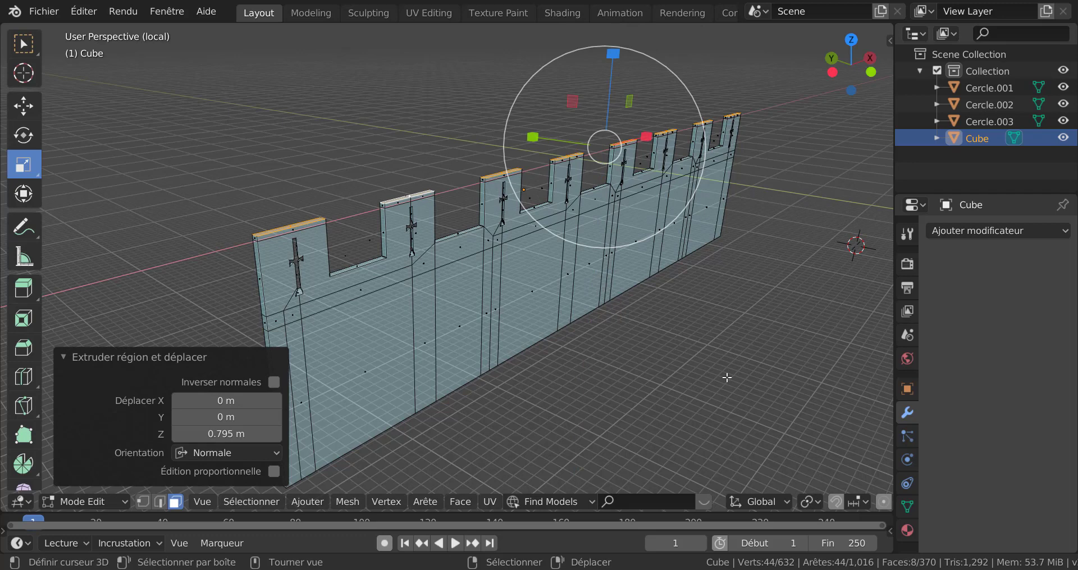
{"action": "key", "text": "ctrl+KP_Add"}
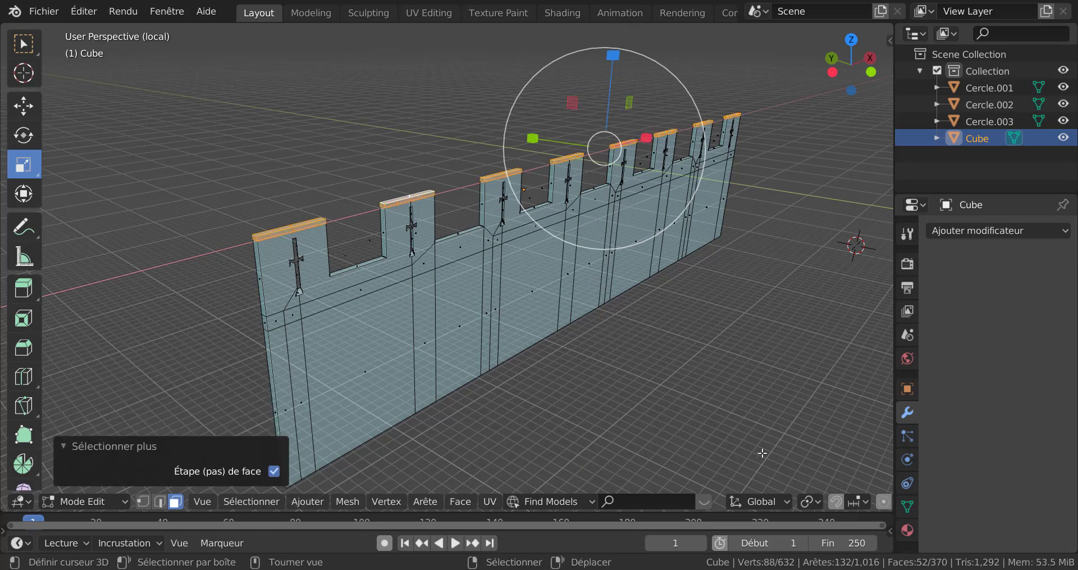
- With the pivot point on individual origins, extrude the cap faces scaled by about 1.007, and widen them along Y into overhanging caps
{"action": "left_click", "coordinate": [805, 501]}
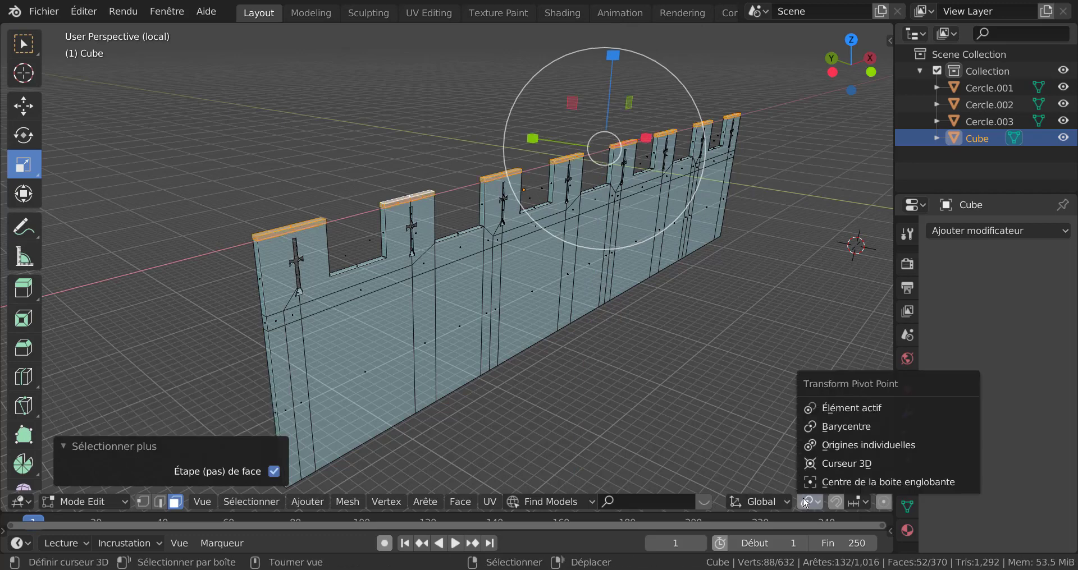
{"action": "left_click", "coordinate": [840, 448]}
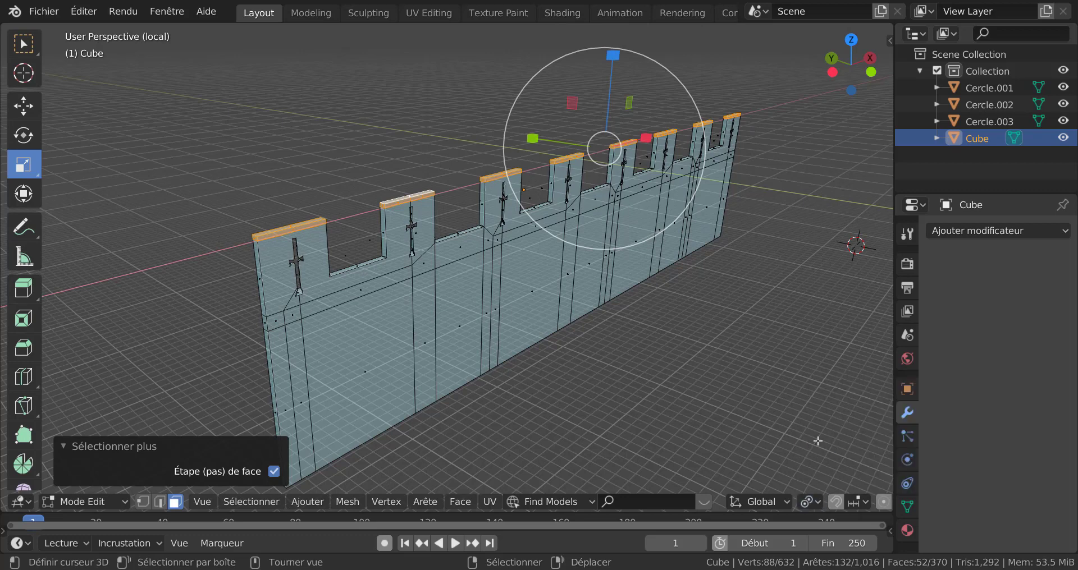
{"action": "scroll", "coordinate": [621, 315], "scroll_direction": "up", "scroll_amount": 2}
{"action": "key", "text": "s"}
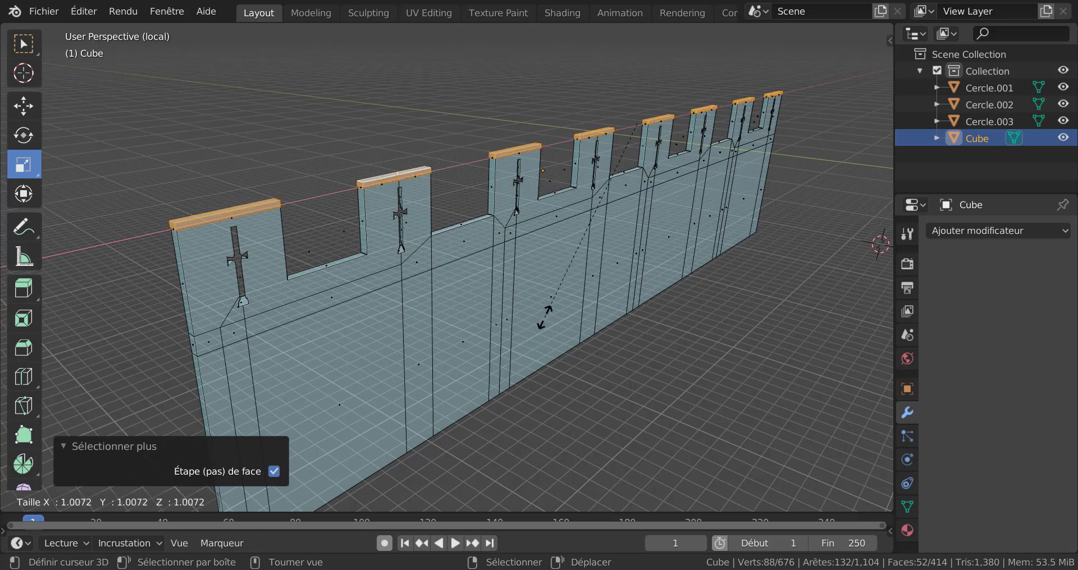
{"action": "left_click", "coordinate": [542, 318]}
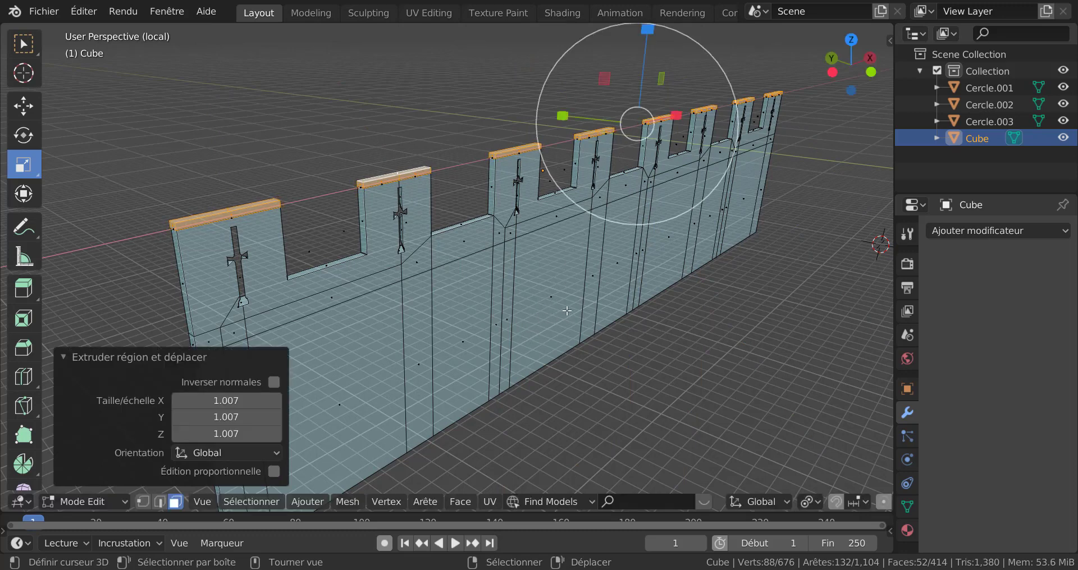
{"action": "key", "text": "s"}
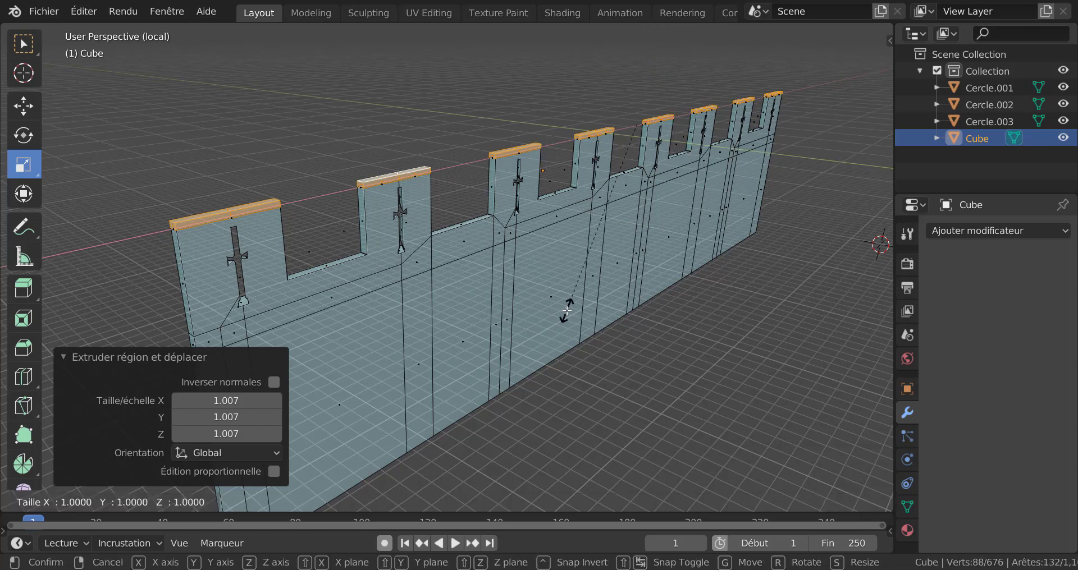
{"action": "key", "text": "y"}
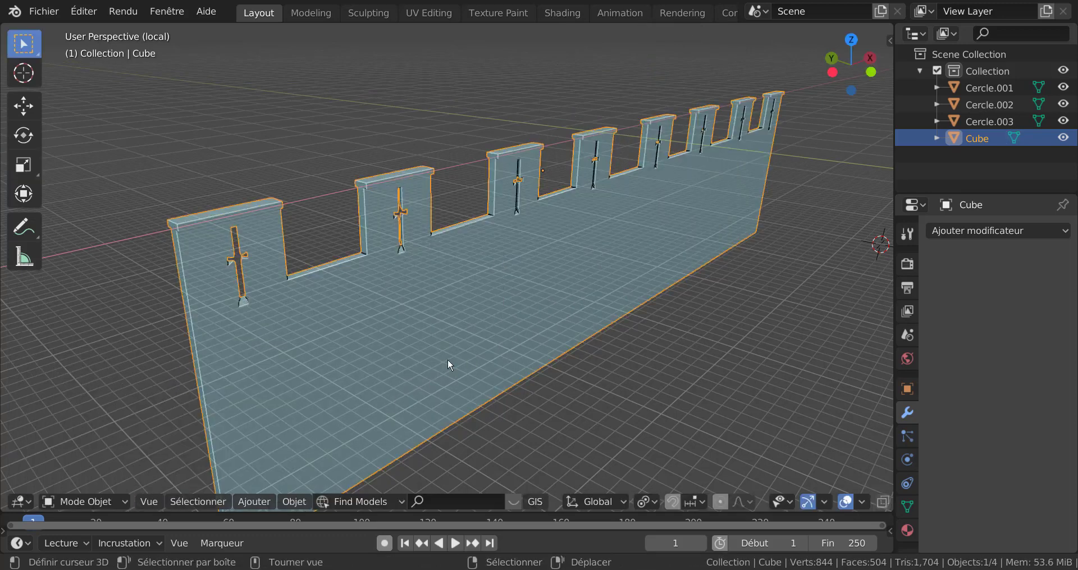
- Examine the overhanging battlement caps from both sides of the wall, and deselect the wall
{"action": "middle_click_drag", "start_coordinate": [447, 359], "coordinate": [662, 328]}
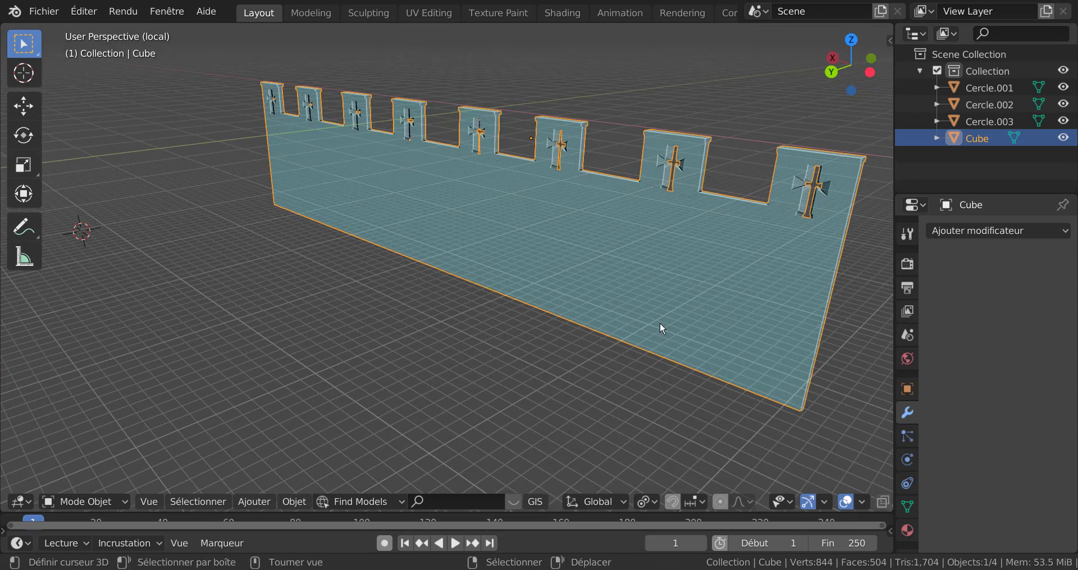
{"action": "middle_click_drag", "start_coordinate": [690, 287], "coordinate": [553, 387]}
{"action": "scroll", "coordinate": [551, 382], "scroll_direction": "up", "scroll_amount": 2}
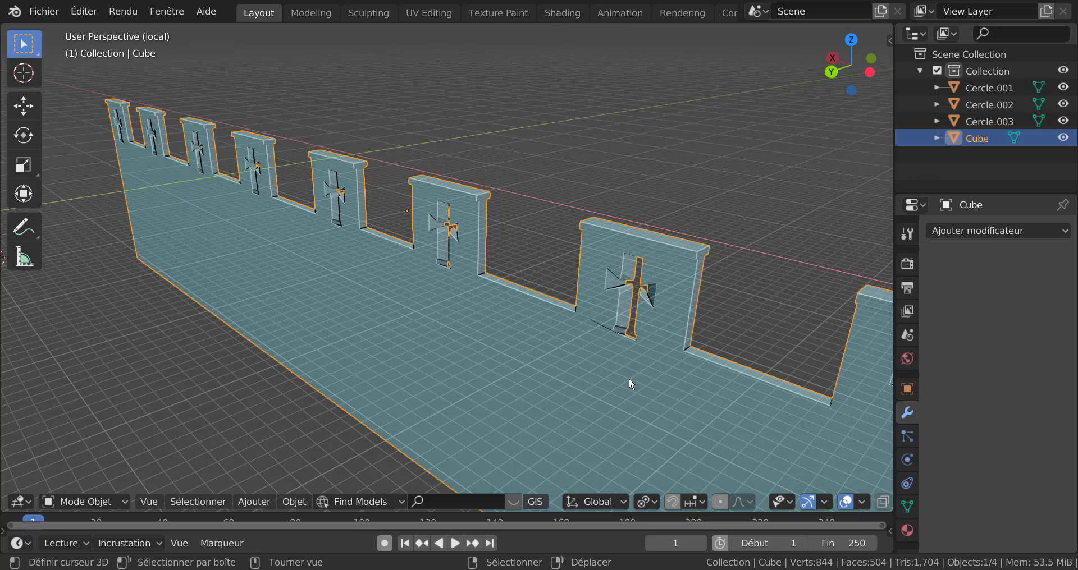
{"action": "middle_click_drag", "start_coordinate": [629, 380], "coordinate": [402, 367]}
{"action": "scroll", "coordinate": [403, 367], "scroll_direction": "down", "scroll_amount": 2}
{"action": "middle_click_drag", "start_coordinate": [587, 376], "coordinate": [537, 363], "text": "shift"}
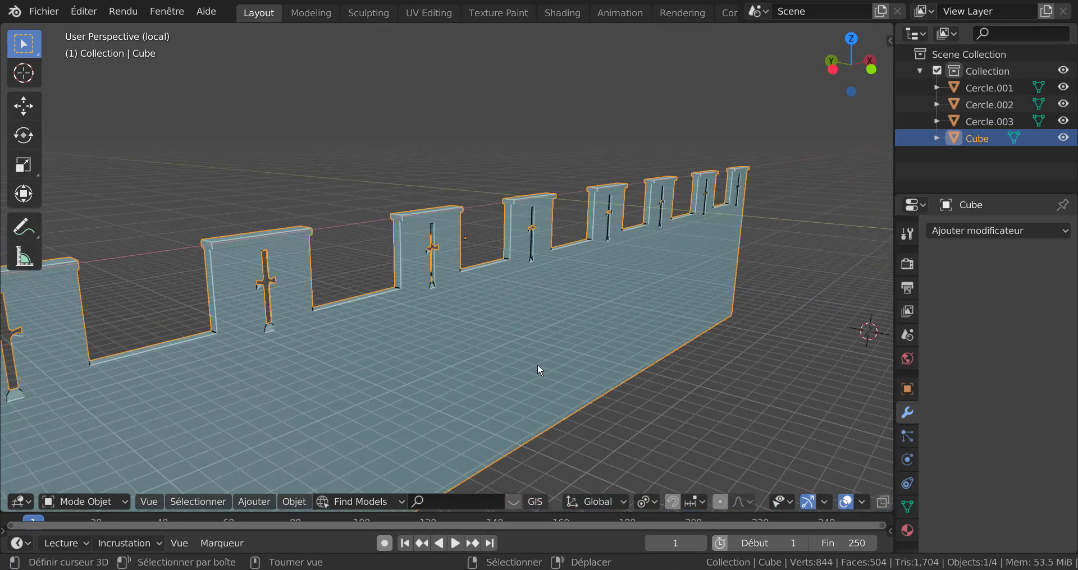
{"action": "right_click", "coordinate": [695, 383]}
- Create a new material for the wall and set its viewport display color to pale sandy yellow
{"action": "scroll", "coordinate": [856, 502], "scroll_direction": "down", "scroll_amount": 4}
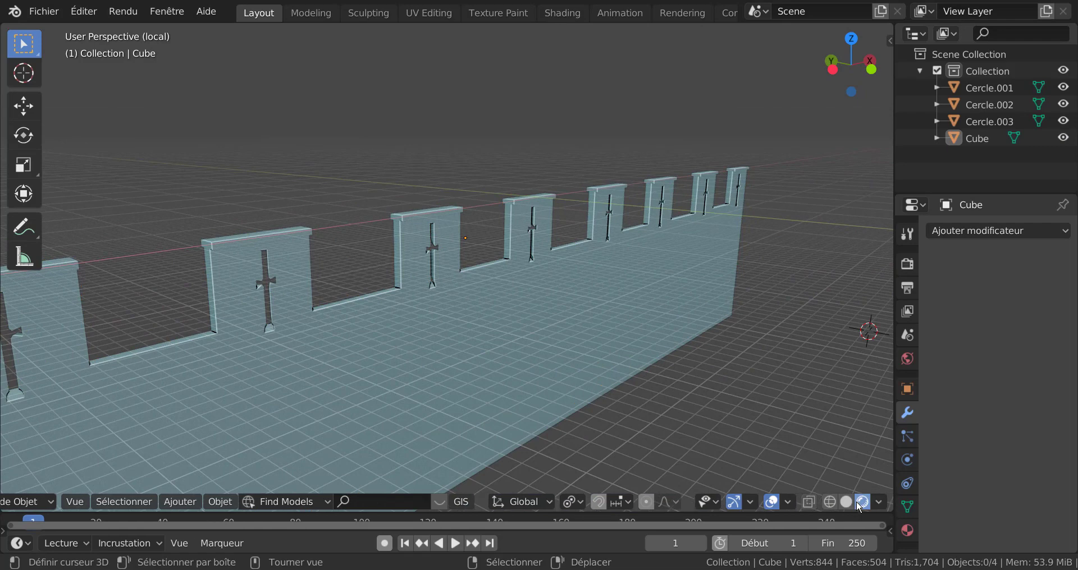
{"action": "left_click", "coordinate": [907, 530]}
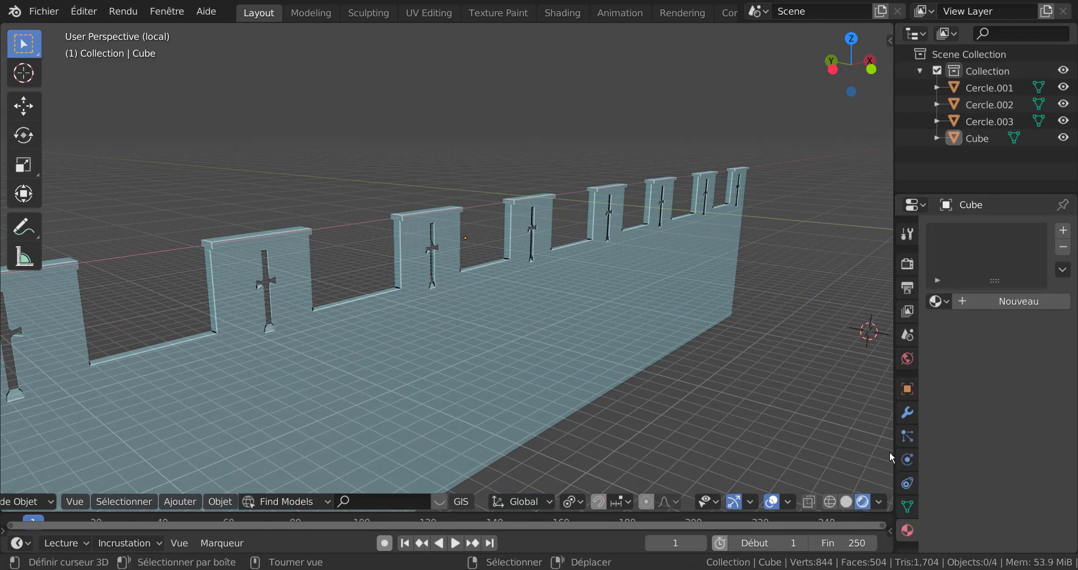
{"action": "left_click", "coordinate": [1027, 301]}
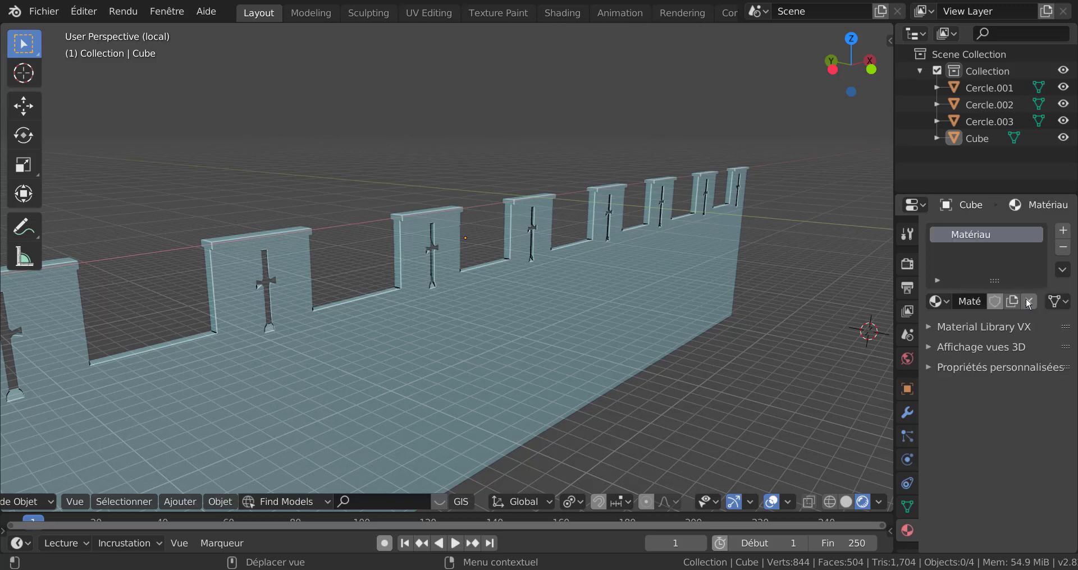
{"action": "left_click", "coordinate": [982, 348]}
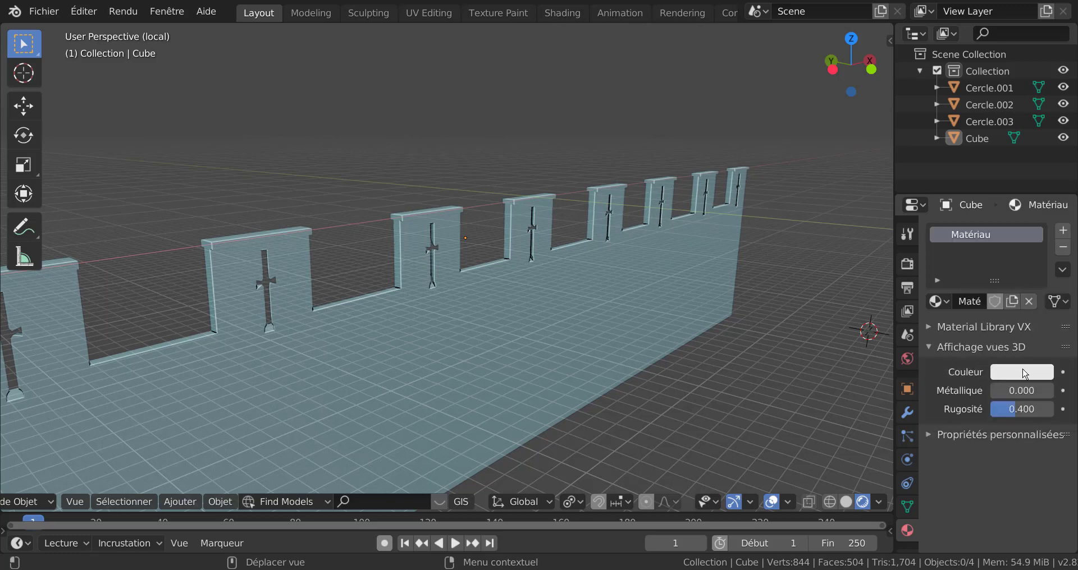
{"action": "left_click", "coordinate": [1023, 370]}
{"action": "left_click", "coordinate": [957, 216]}
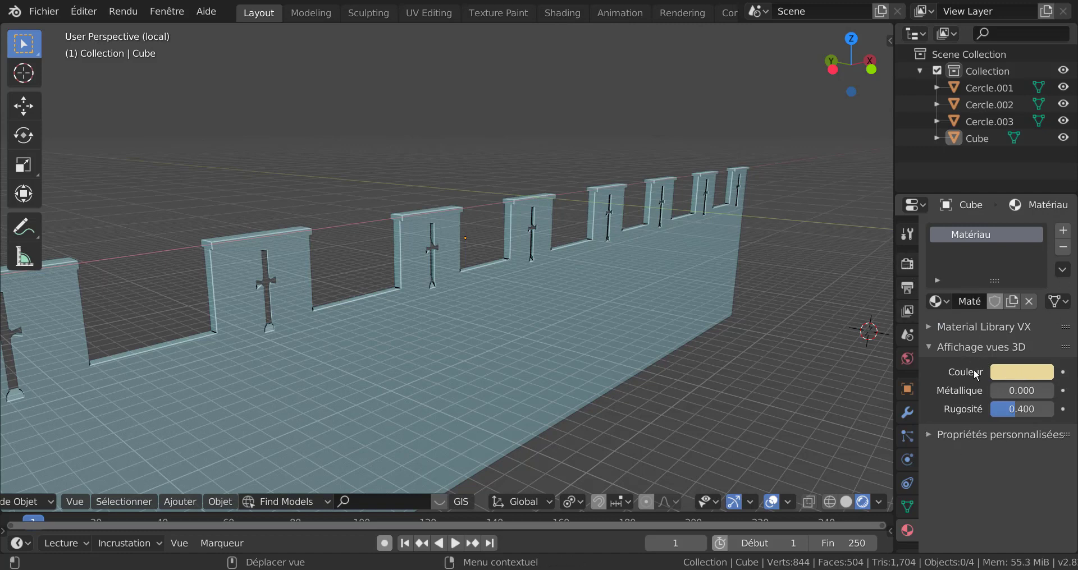
- Switch the scene's object coloring from random to material in the render settings
{"action": "left_click", "coordinate": [906, 264]}
{"action": "left_click", "coordinate": [993, 250]}
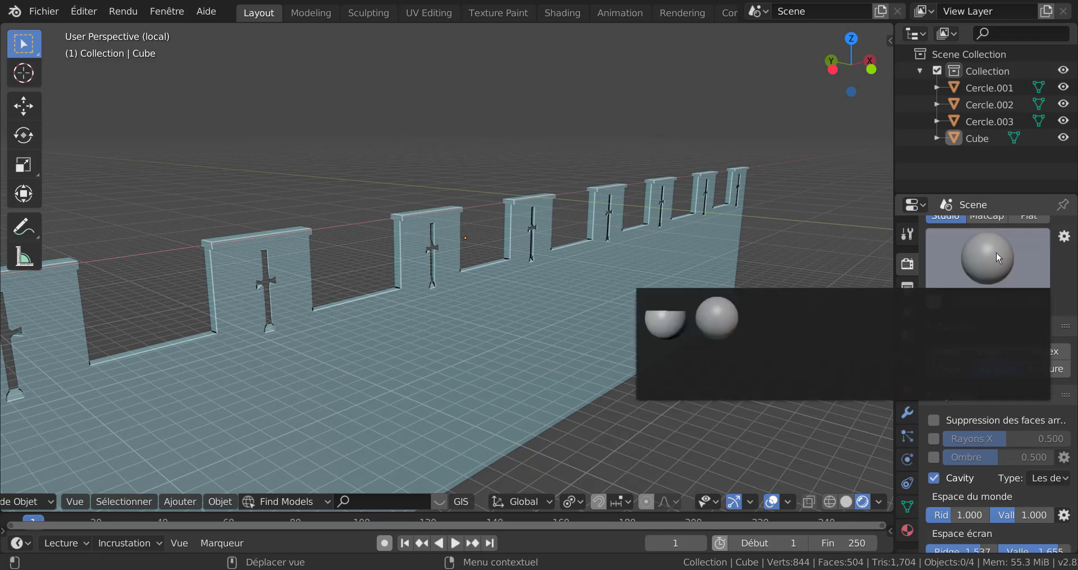
{"action": "left_click", "coordinate": [833, 209]}
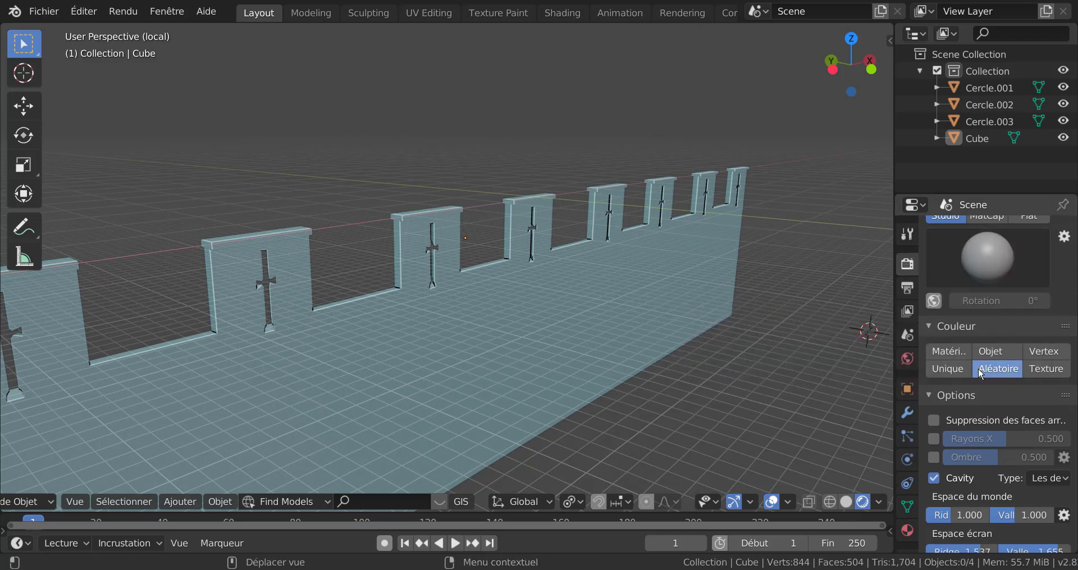
{"action": "left_click", "coordinate": [960, 353]}
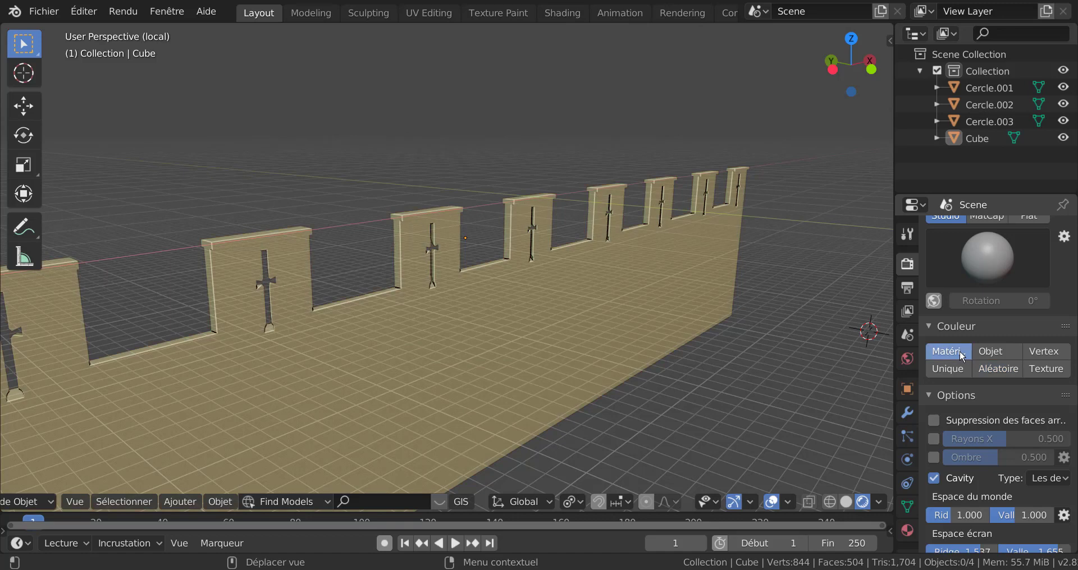
- Enable shadows in the render display options with an intensity of 0.200
{"action": "middle_click_drag", "start_coordinate": [850, 333], "coordinate": [831, 318]}
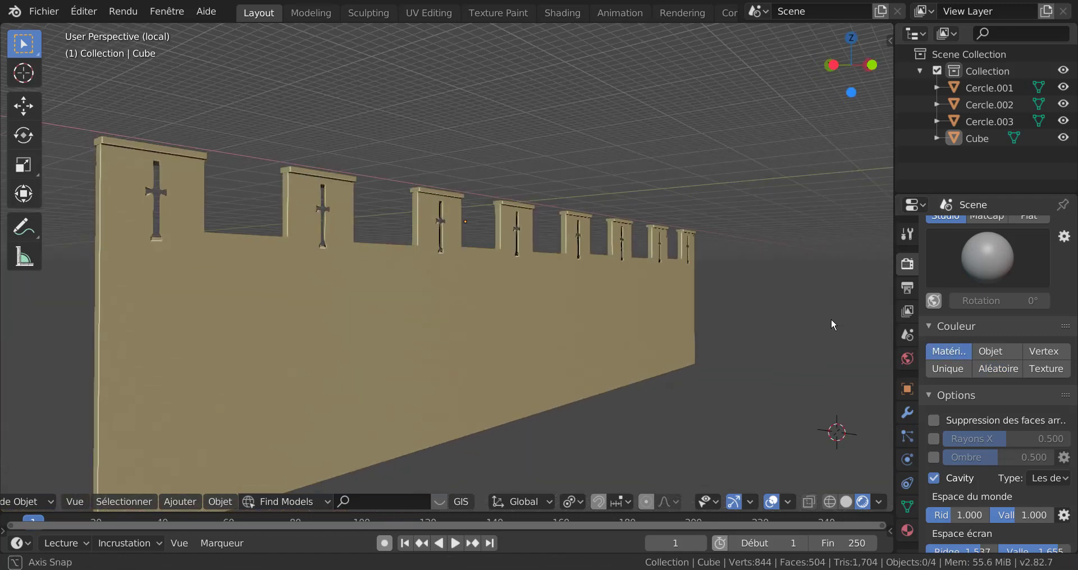
{"action": "scroll", "coordinate": [978, 490], "scroll_direction": "down", "scroll_amount": 4}
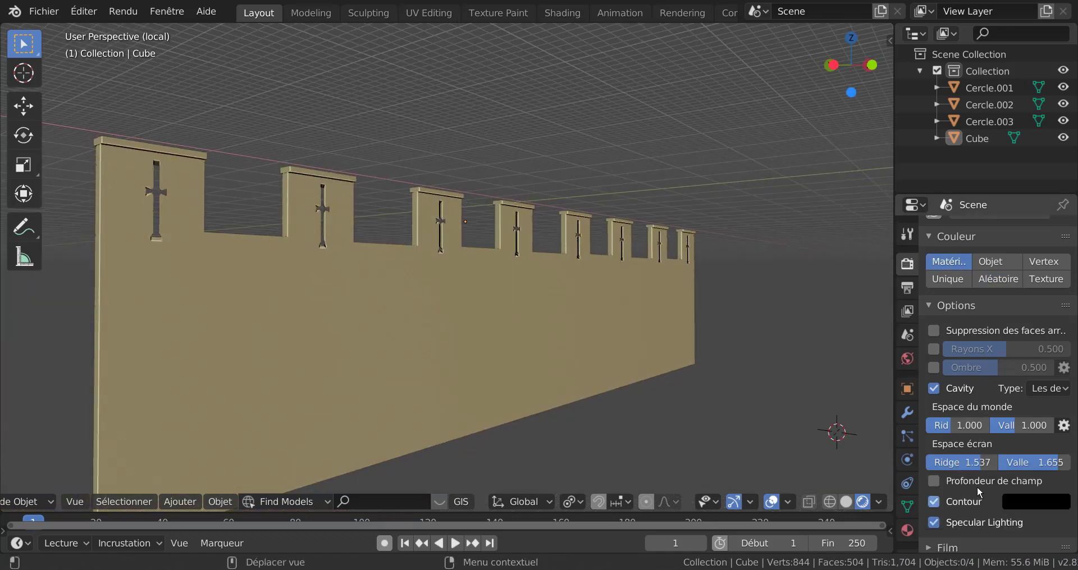
{"action": "left_click", "coordinate": [934, 368]}
{"action": "left_click_drag", "start_coordinate": [994, 364], "coordinate": [949, 373]}
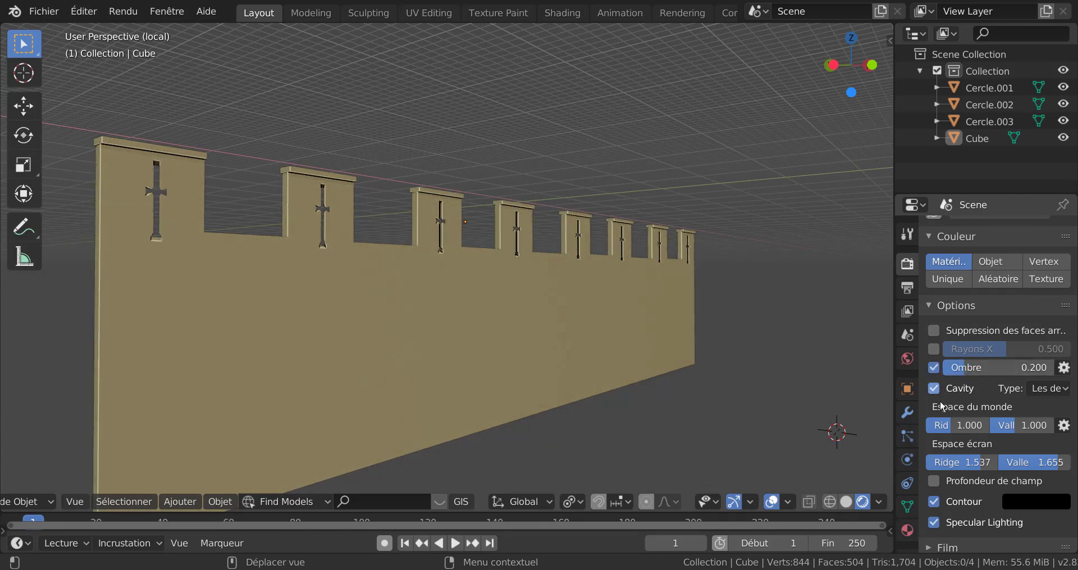
- In the color management settings, set the view transform to Standard and the exposure to 2.000
{"action": "scroll", "coordinate": [935, 460], "scroll_direction": "down", "scroll_amount": 2}
{"action": "scroll", "coordinate": [905, 523], "scroll_direction": "down", "scroll_amount": 1}
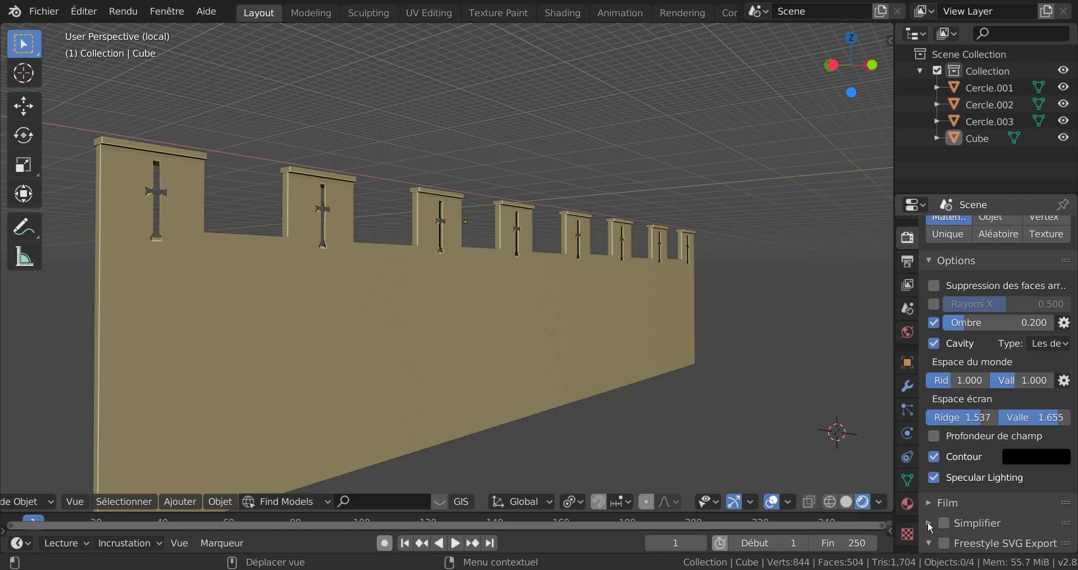
{"action": "scroll", "coordinate": [936, 526], "scroll_direction": "down", "scroll_amount": 4}
{"action": "left_click", "coordinate": [932, 544]}
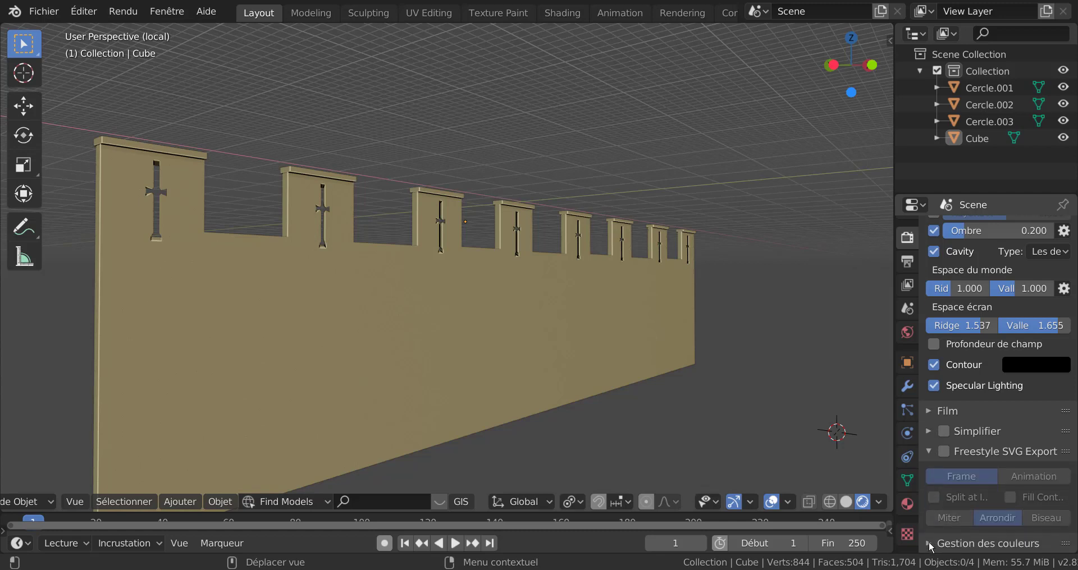
{"action": "scroll", "coordinate": [957, 521], "scroll_direction": "down", "scroll_amount": 7}
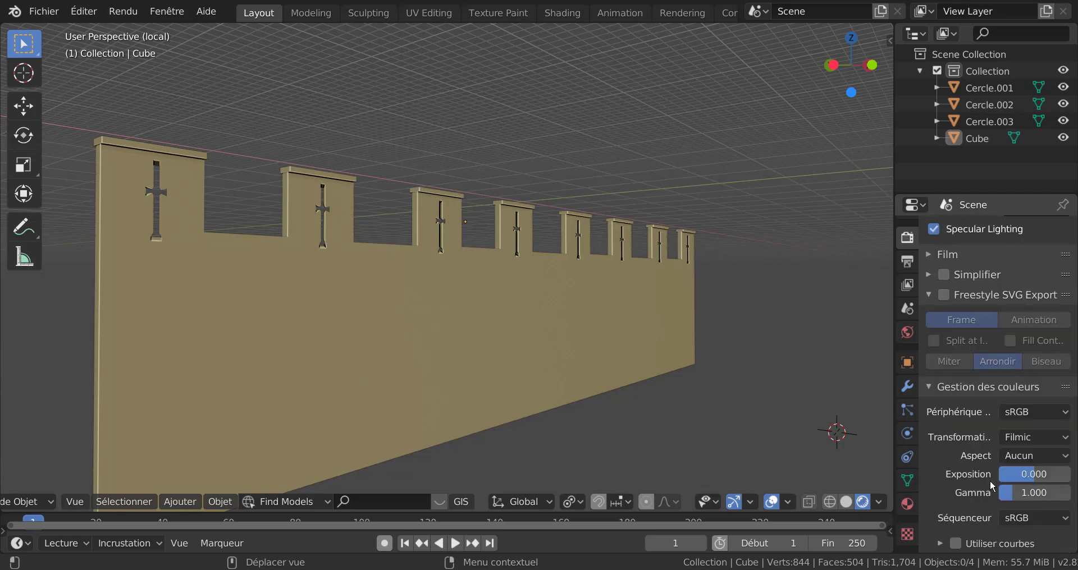
{"action": "left_click", "coordinate": [1029, 438]}
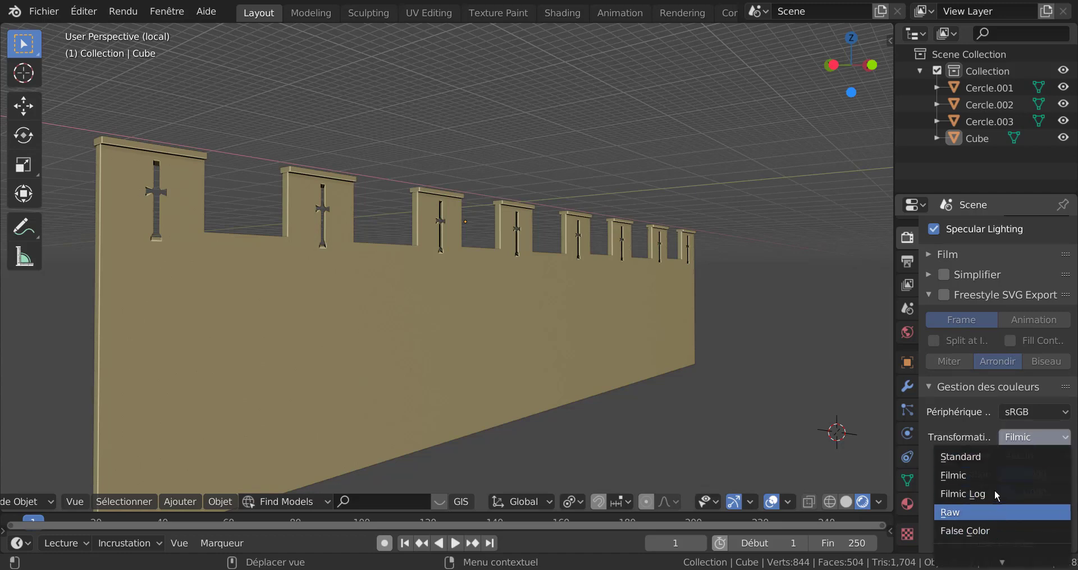
{"action": "left_click", "coordinate": [998, 457]}
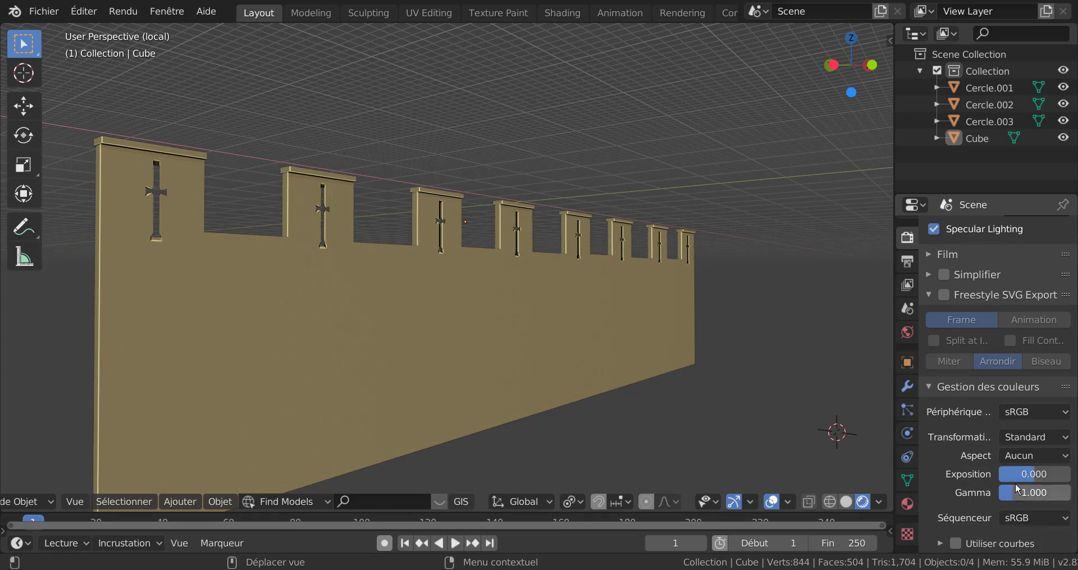
{"action": "left_click_drag", "start_coordinate": [1030, 481], "coordinate": [1044, 475]}
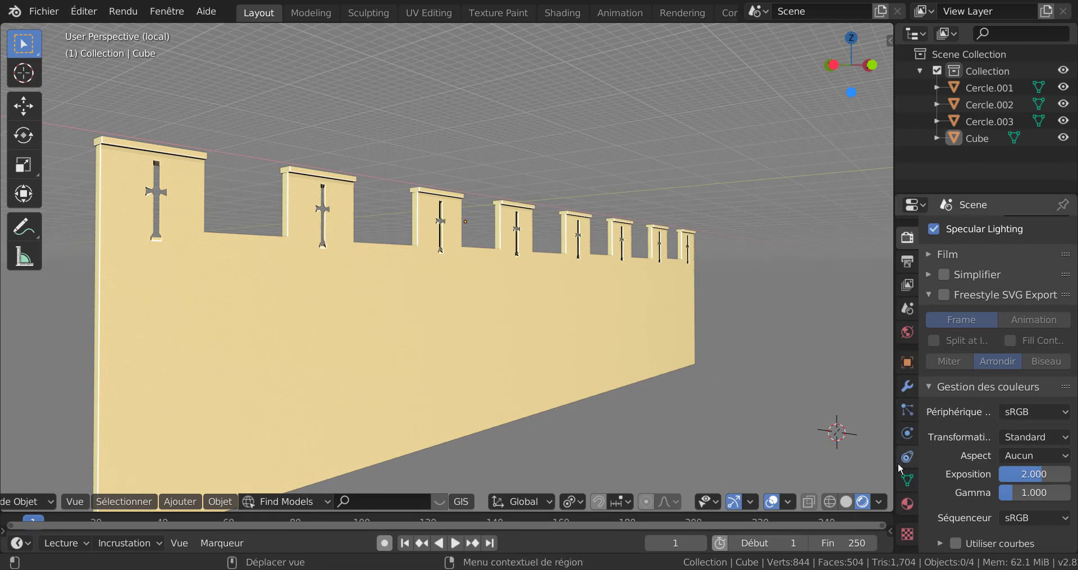
- Set the world's viewport display color to a muted blue-grey with about hue 0.567, saturation 0.336 and value 0.267
{"action": "left_click", "coordinate": [905, 332]}
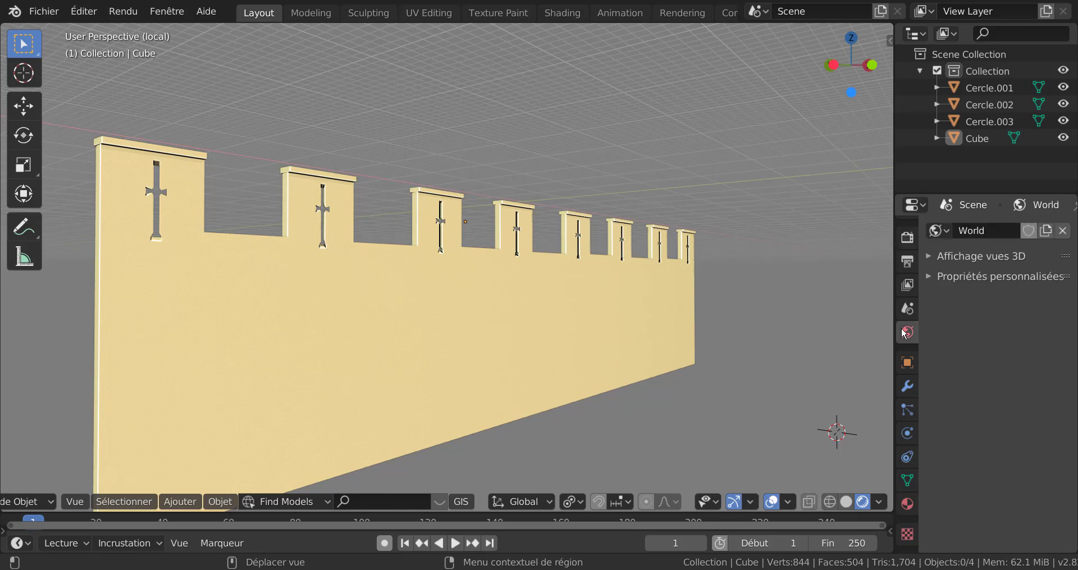
{"action": "left_click", "coordinate": [966, 256]}
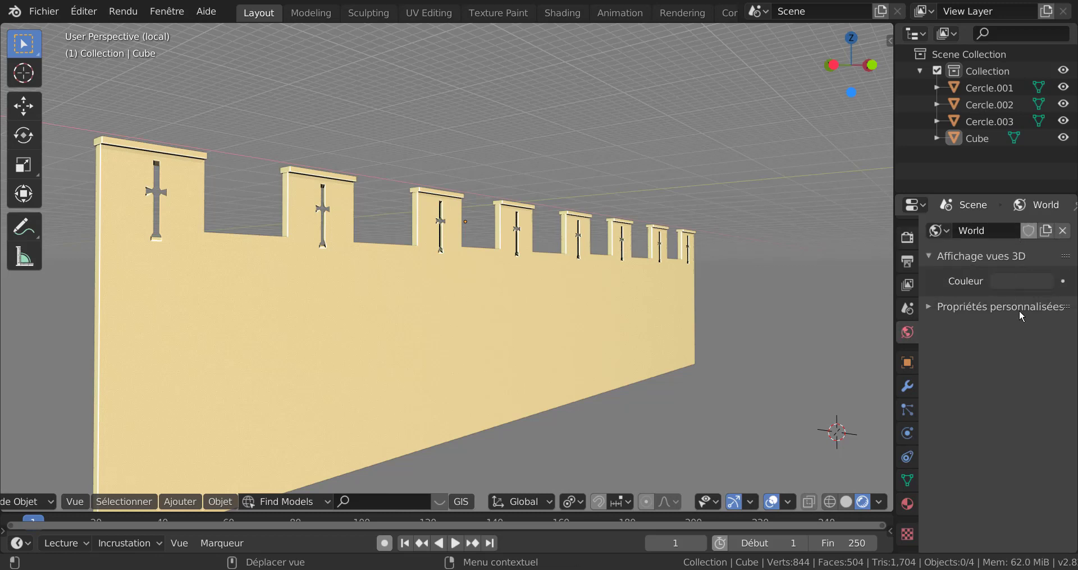
{"action": "left_click", "coordinate": [997, 279]}
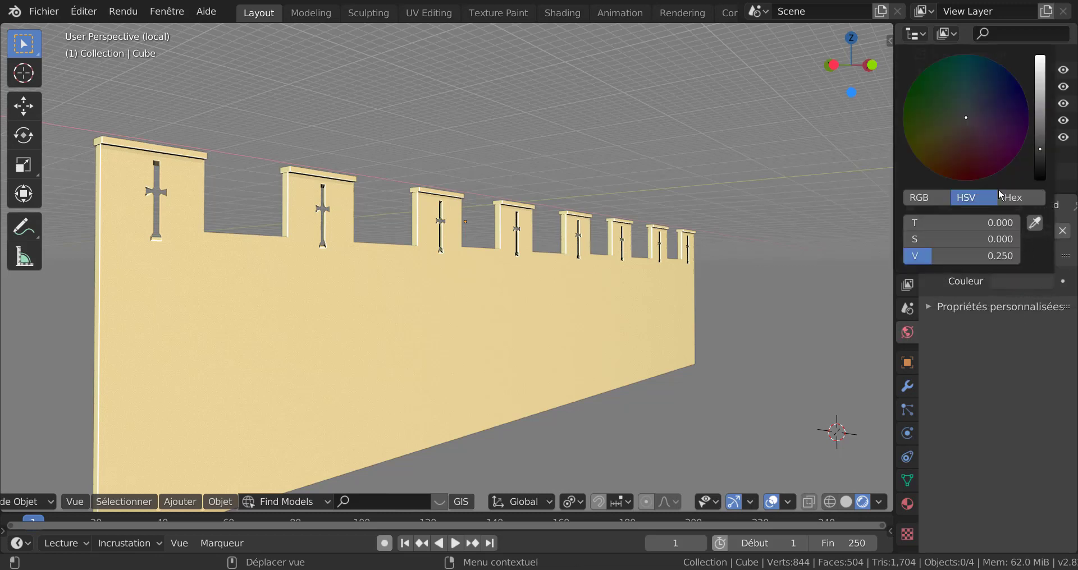
{"action": "left_click", "coordinate": [989, 93]}
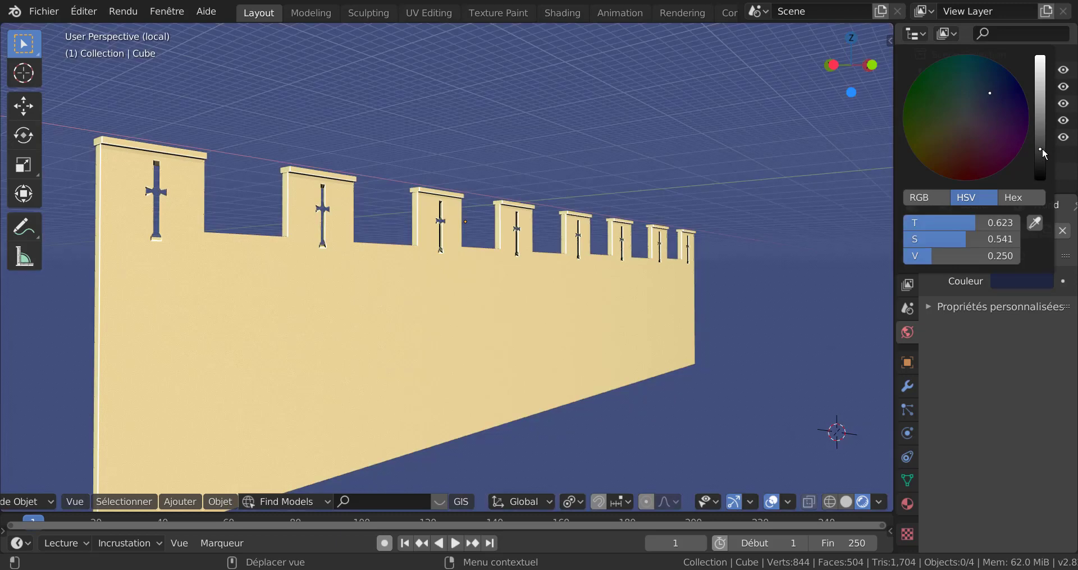
{"action": "left_click_drag", "start_coordinate": [1041, 148], "coordinate": [1031, 112]}
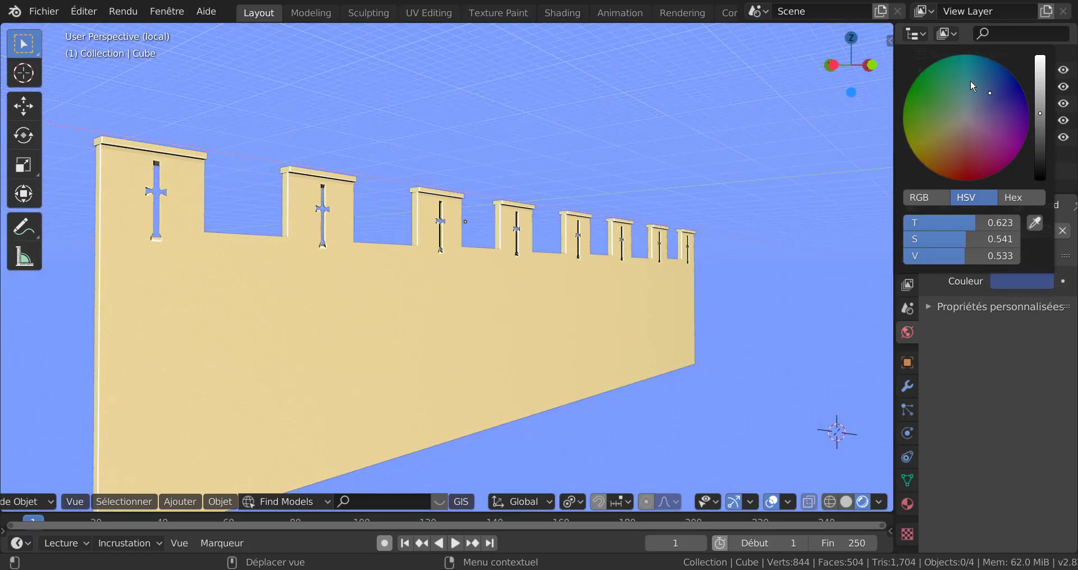
{"action": "mouse_move", "coordinate": [970, 80]}
{"action": "left_mouse_down"}
{"action": "mouse_move", "coordinate": [974, 97]}
{"action": "mouse_move", "coordinate": [1040, 132]}
{"action": "mouse_move", "coordinate": [1042, 146]}
{"action": "left_mouse_up"}
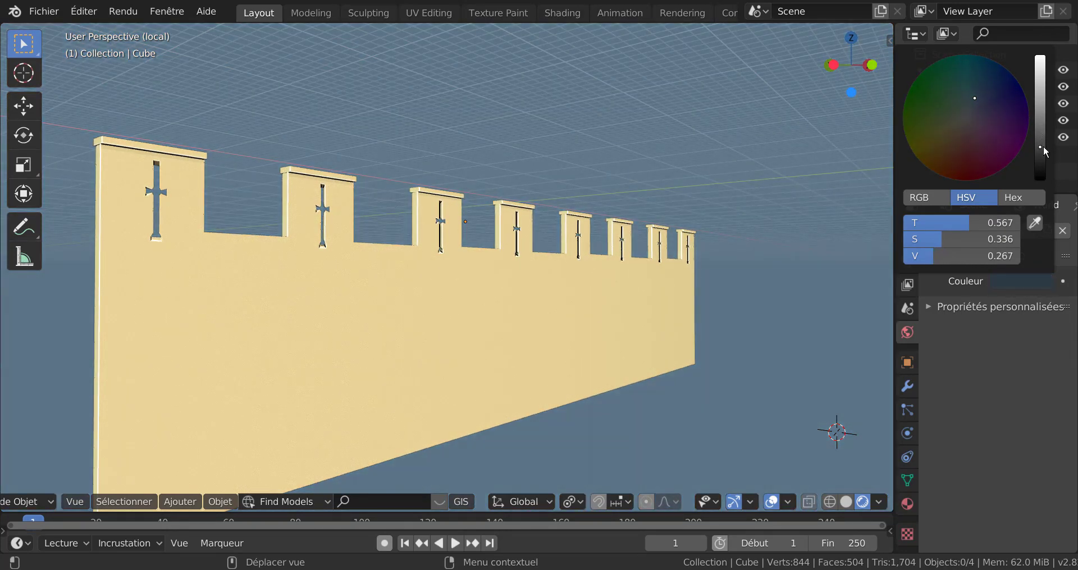
- Widen the 3D viewport and examine the coloured wall and its battlements from several angles
{"action": "scroll", "coordinate": [689, 276], "scroll_direction": "down", "scroll_amount": 3}
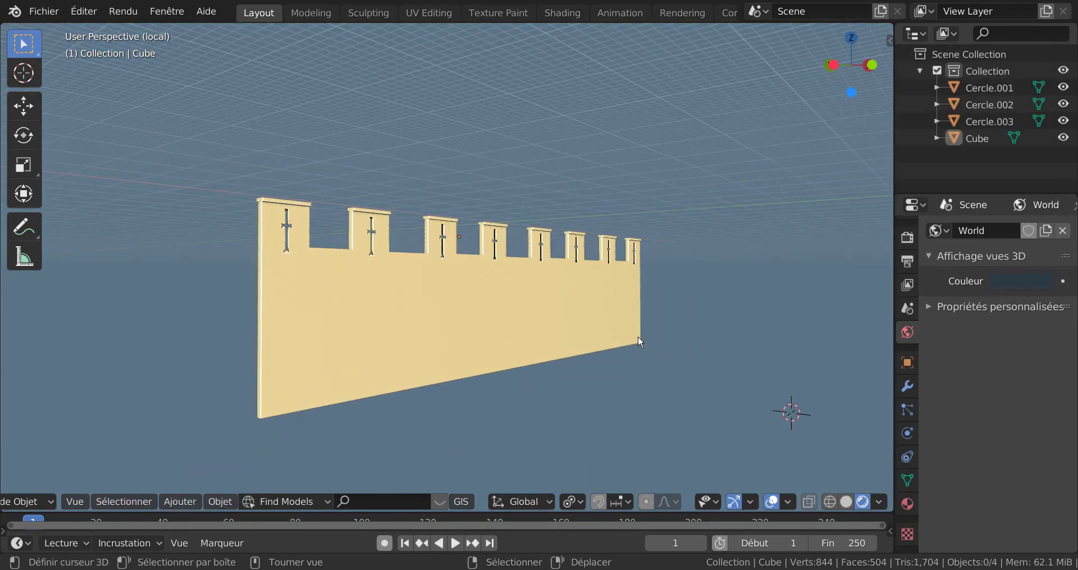
{"action": "mouse_move", "coordinate": [640, 341]}
{"action": "middle_mouse_down"}
{"action": "mouse_move", "coordinate": [507, 339]}
{"action": "mouse_move", "coordinate": [555, 363]}
{"action": "mouse_move", "coordinate": [667, 363]}
{"action": "mouse_move", "coordinate": [650, 356]}
{"action": "middle_mouse_up"}
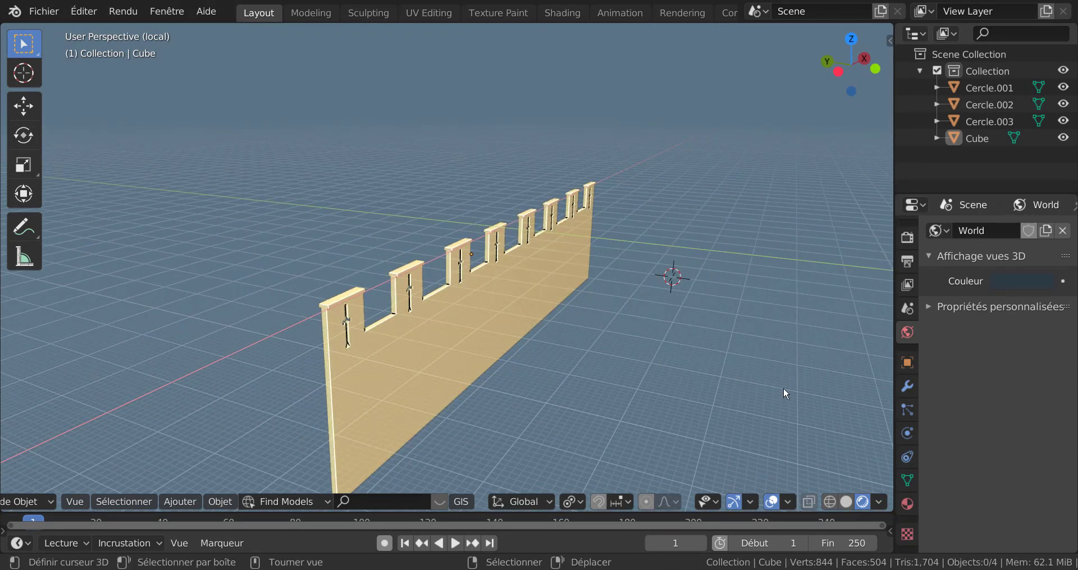
{"action": "middle_click_drag", "start_coordinate": [784, 393], "coordinate": [780, 369]}
{"action": "scroll", "coordinate": [645, 366], "scroll_direction": "up", "scroll_amount": 3}
{"action": "middle_click_drag", "start_coordinate": [547, 350], "coordinate": [472, 361]}
{"action": "scroll", "coordinate": [496, 366], "scroll_direction": "up", "scroll_amount": 2}
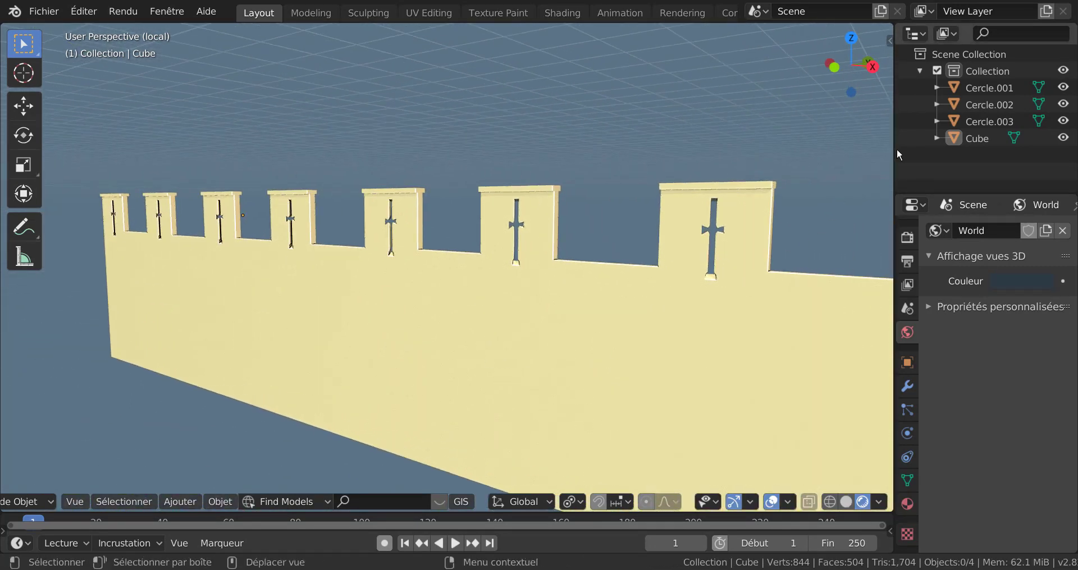
{"action": "left_click_drag", "start_coordinate": [896, 148], "coordinate": [950, 148]}
{"action": "middle_click_drag", "start_coordinate": [560, 375], "coordinate": [700, 359]}
{"action": "middle_click_drag", "start_coordinate": [596, 368], "coordinate": [668, 328], "text": "shift"}
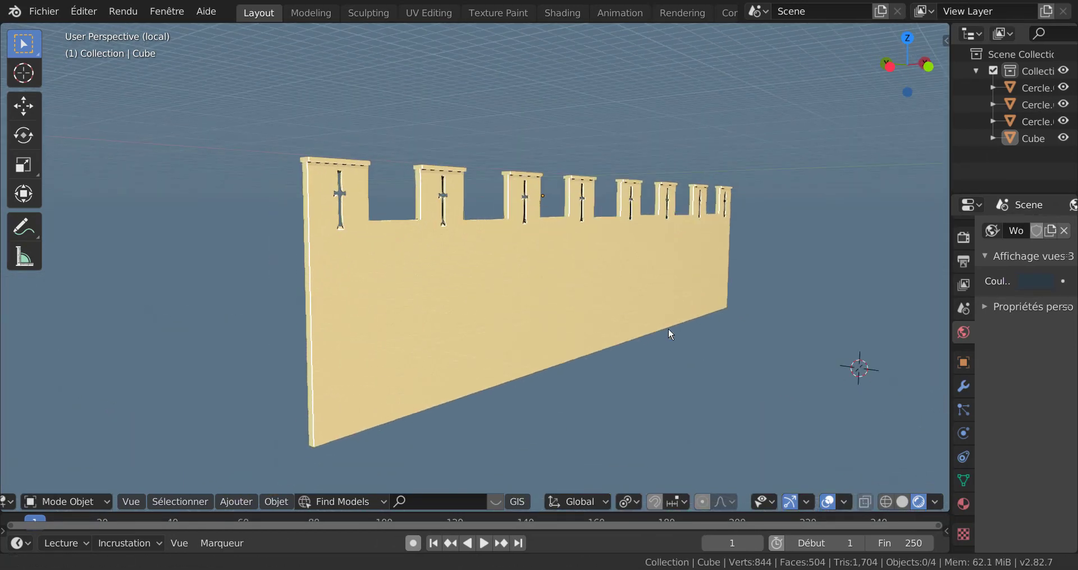
{"action": "scroll", "coordinate": [564, 312], "scroll_direction": "up", "scroll_amount": 2}
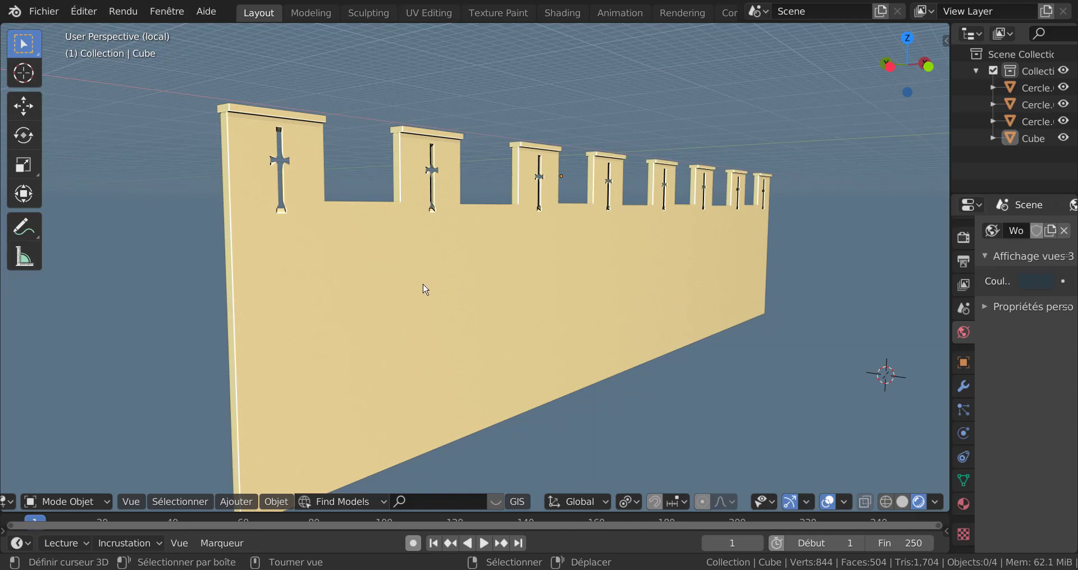
{"action": "mouse_move", "coordinate": [424, 287]}
{"action": "middle_mouse_down"}
{"action": "mouse_move", "coordinate": [501, 281]}
{"action": "mouse_move", "coordinate": [415, 284]}
{"action": "middle_mouse_up"}
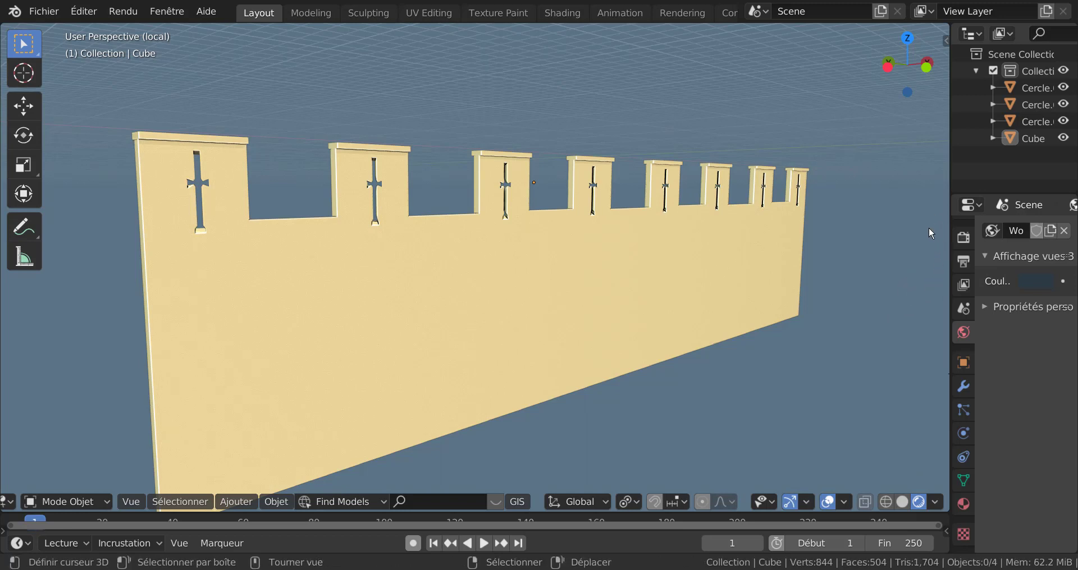
- Select the wall and run all the 3D-Print mesh checks on it
{"action": "key", "text": "n"}
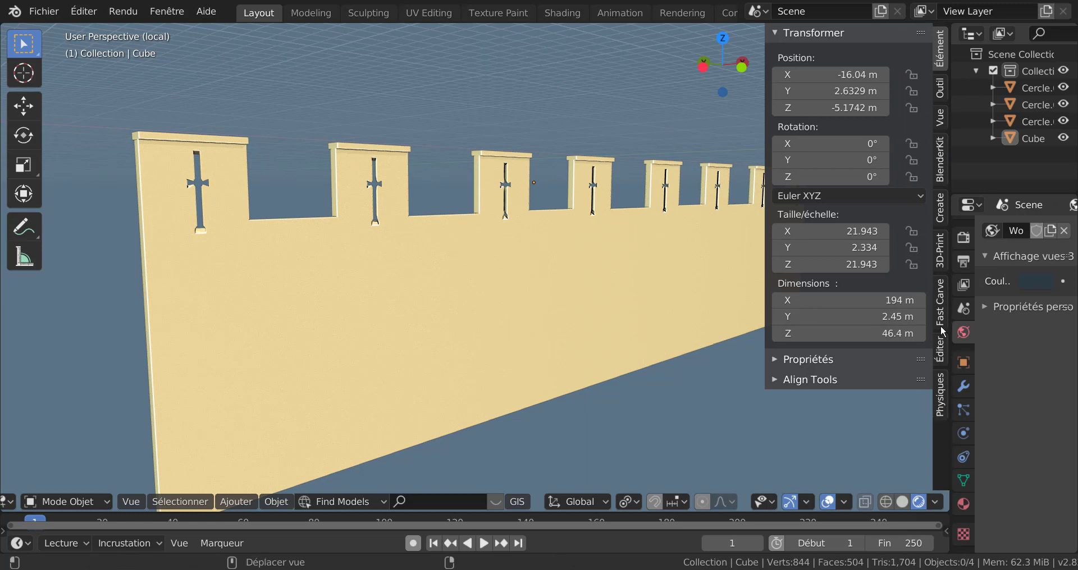
{"action": "left_click", "coordinate": [940, 253]}
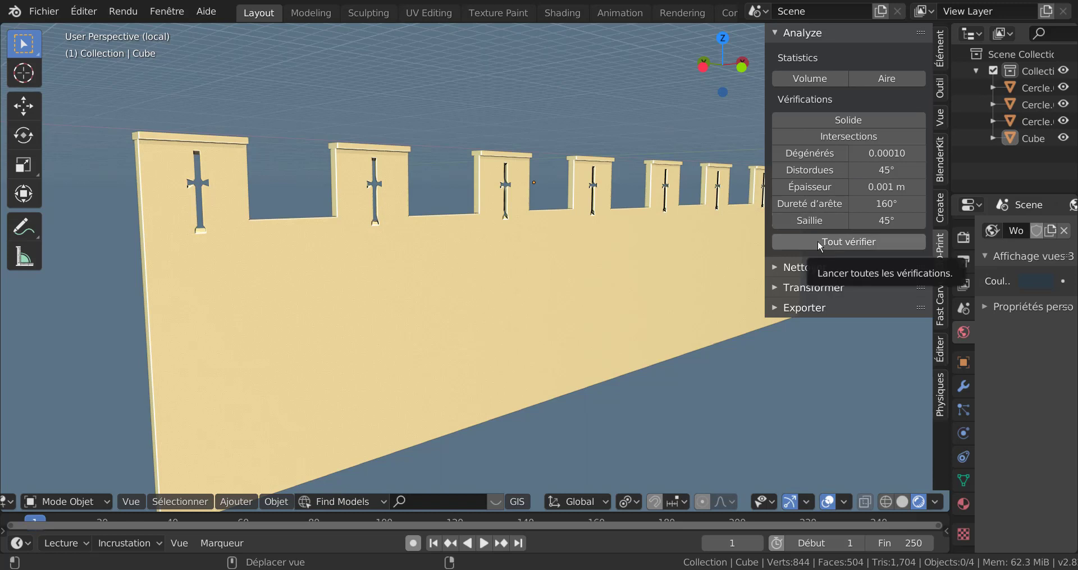
{"action": "left_click", "coordinate": [607, 253]}
{"action": "left_click", "coordinate": [835, 245]}
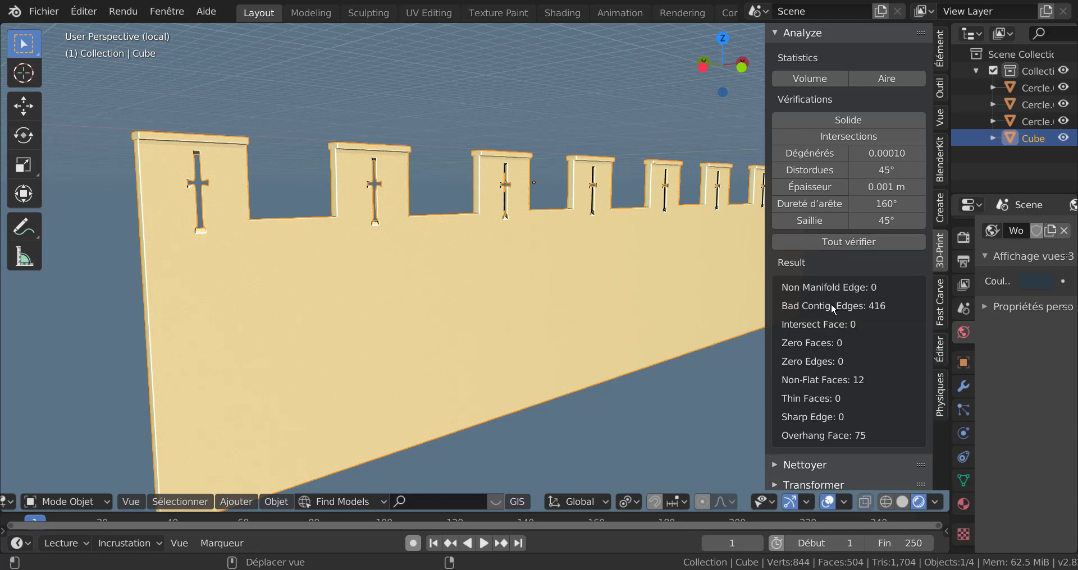
- Clean up the wall's mesh with the 3D-Print tools: make it manifold and triangulate faces distorted beyond 45°
{"action": "scroll", "coordinate": [829, 418], "scroll_direction": "down", "scroll_amount": 1}
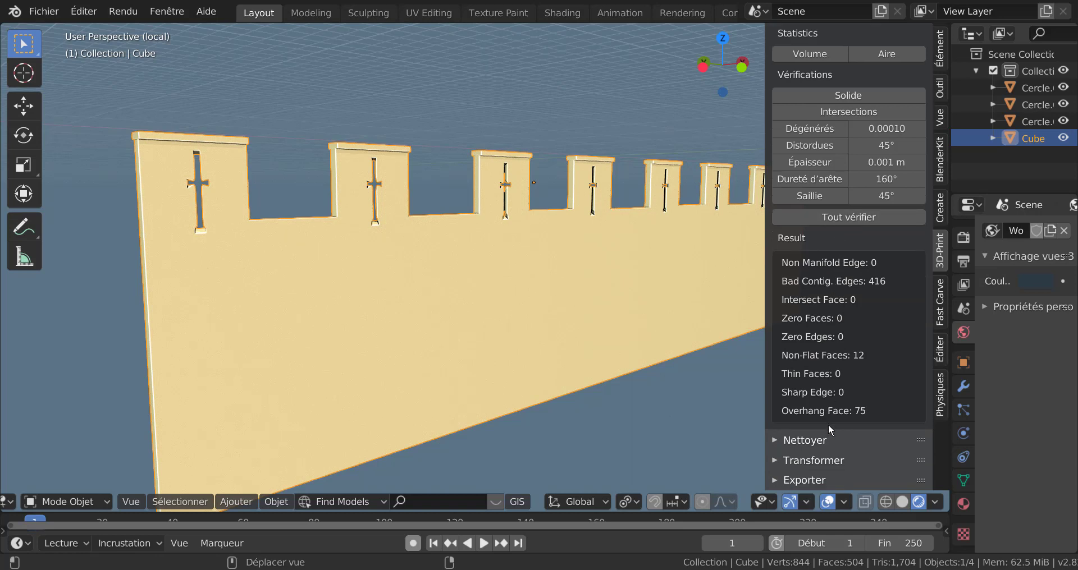
{"action": "left_click", "coordinate": [798, 441]}
{"action": "scroll", "coordinate": [797, 443], "scroll_direction": "down", "scroll_amount": 2}
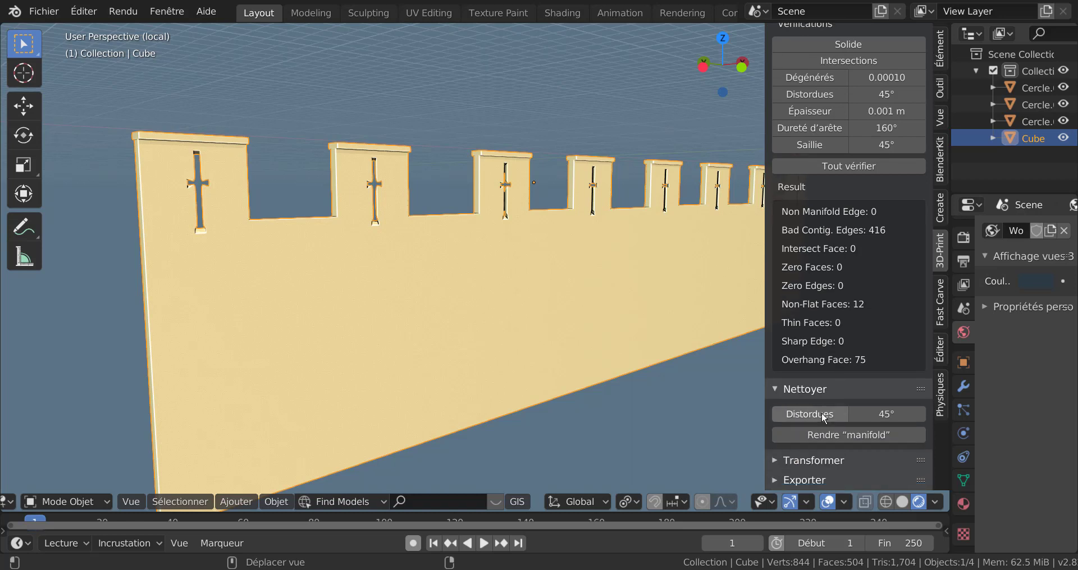
{"action": "left_click", "coordinate": [828, 438]}
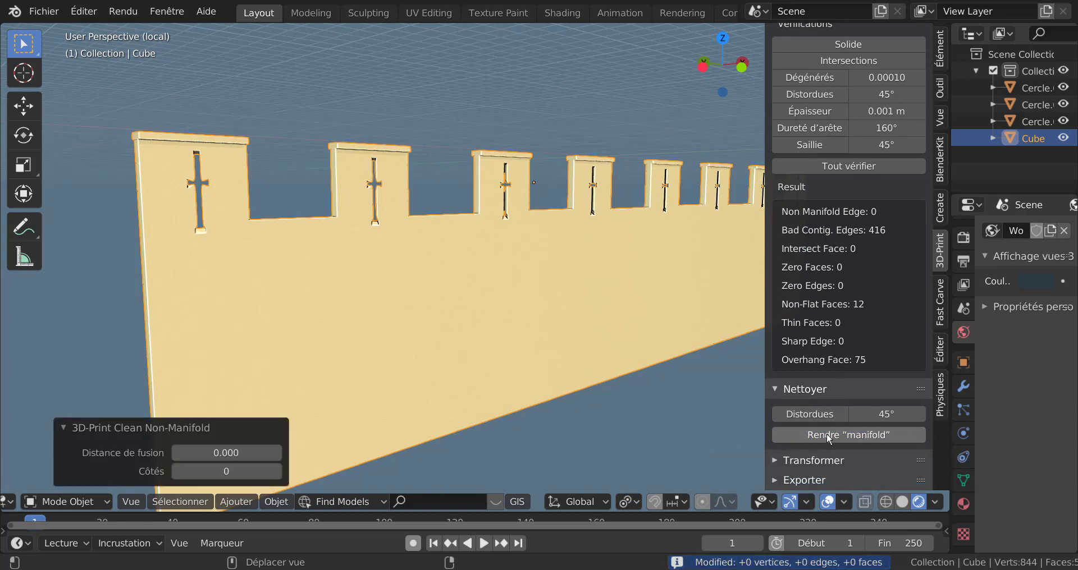
{"action": "left_click", "coordinate": [816, 413]}
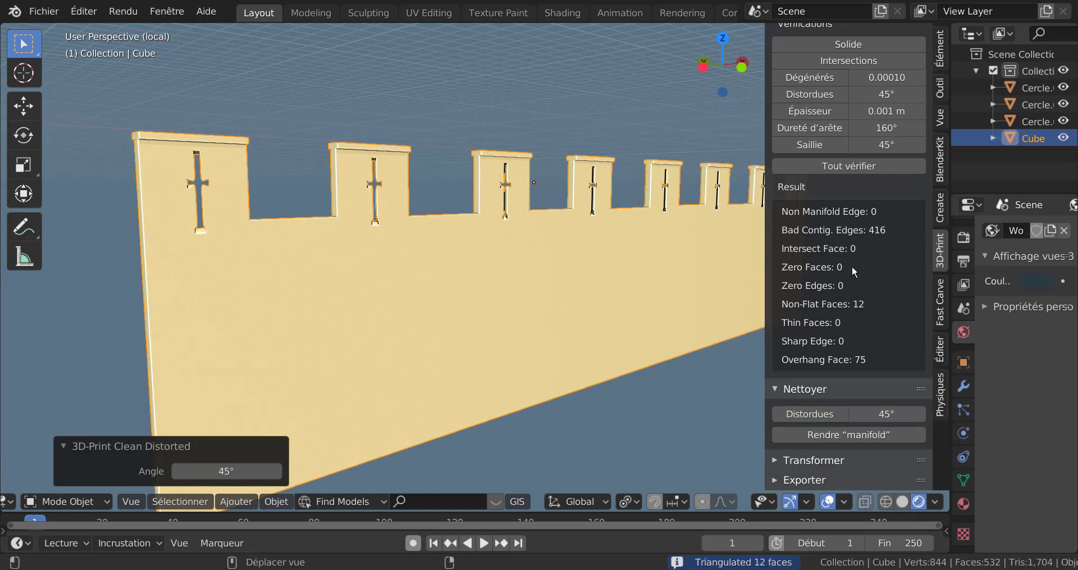
- Rerun all the 3D-Print checks on the wall and inspect its mesh in Edit Mode
{"action": "left_click", "coordinate": [854, 164]}
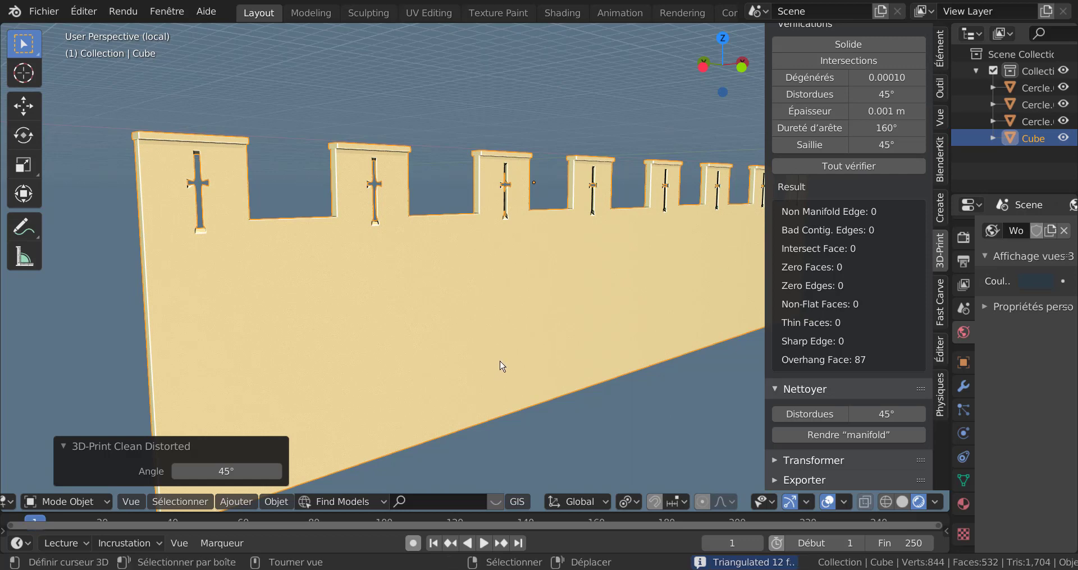
{"action": "scroll", "coordinate": [500, 362], "scroll_direction": "down", "scroll_amount": 3}
{"action": "middle_click_drag", "start_coordinate": [500, 362], "coordinate": [617, 346]}
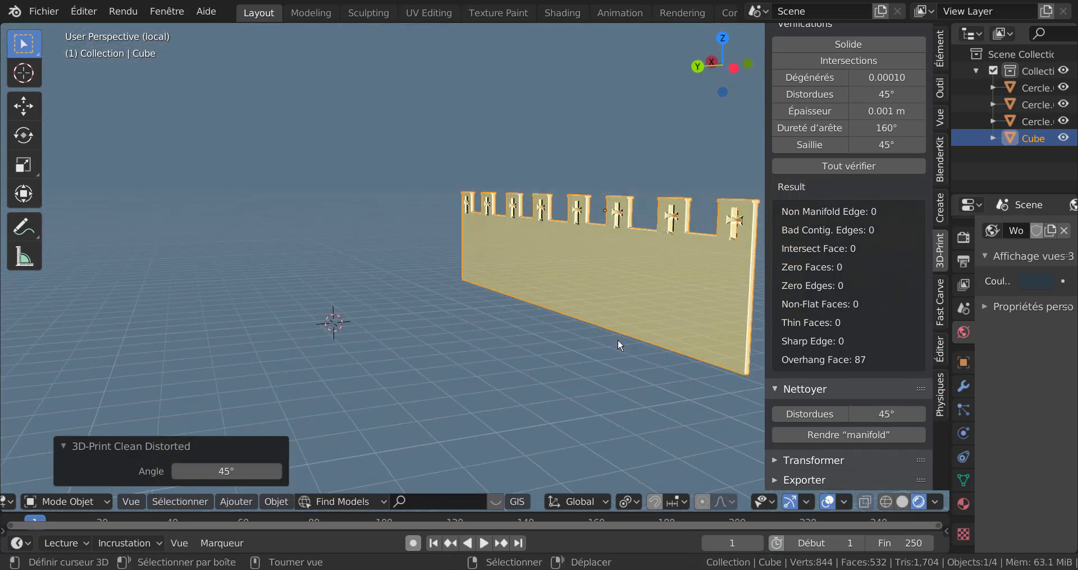
{"action": "key", "text": "Tab"}
{"action": "middle_click_drag", "start_coordinate": [642, 305], "coordinate": [568, 282]}
{"action": "key", "text": "Tab"}
- Deselect the wall, close the viewport sidebar and frame the whole wall in a perspective view
{"action": "scroll", "coordinate": [523, 306], "scroll_direction": "up", "scroll_amount": 4}
{"action": "key", "text": "alt+a"}
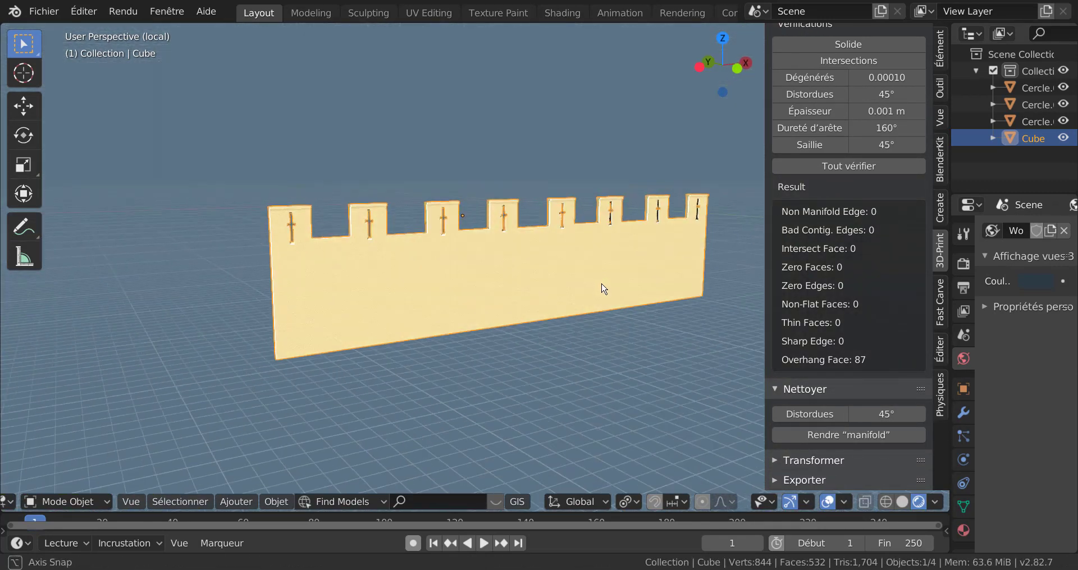
{"action": "scroll", "coordinate": [564, 357], "scroll_direction": "up", "scroll_amount": 2}
{"action": "middle_click_drag", "start_coordinate": [565, 357], "coordinate": [528, 321]}
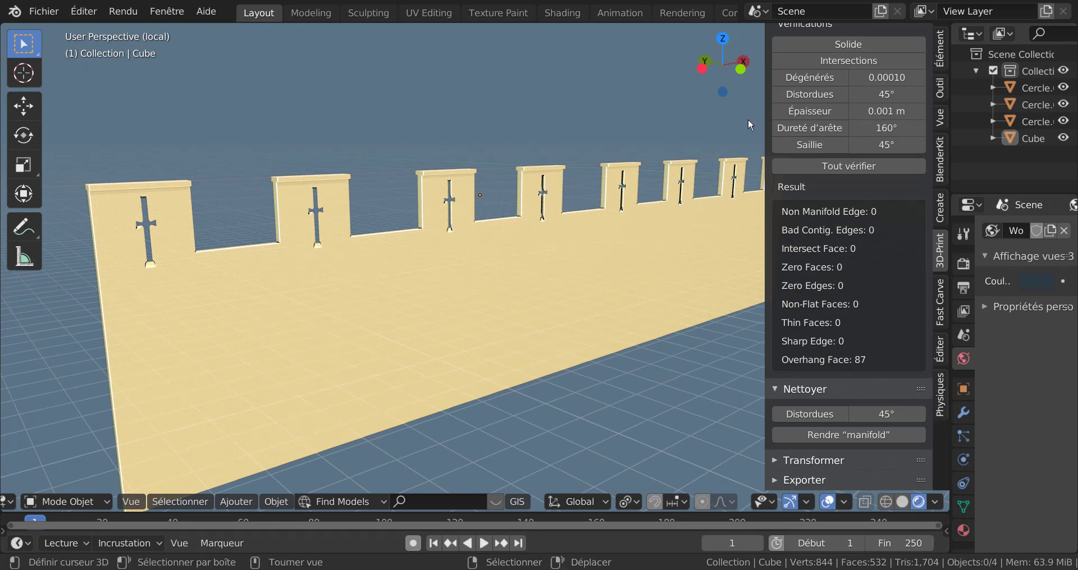
{"action": "left_click_drag", "start_coordinate": [764, 99], "coordinate": [831, 140]}
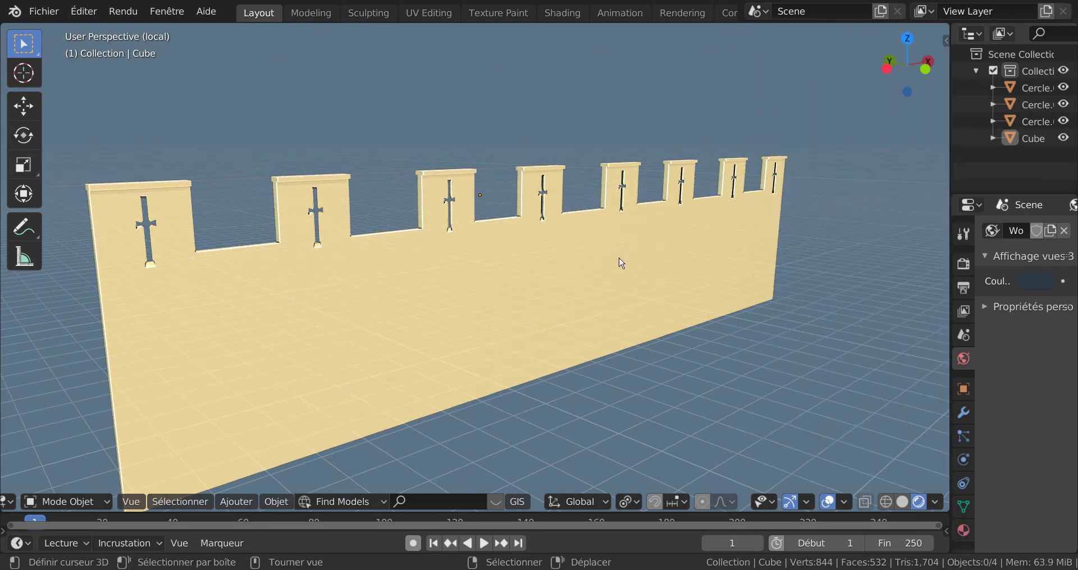
{"action": "middle_click_drag", "start_coordinate": [594, 233], "coordinate": [644, 220], "text": "shift"}
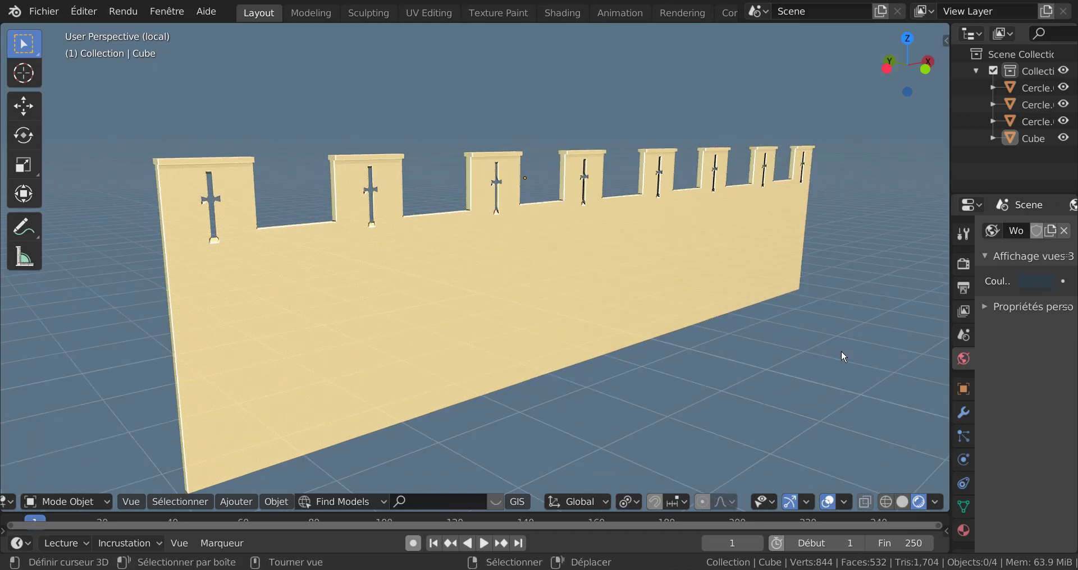